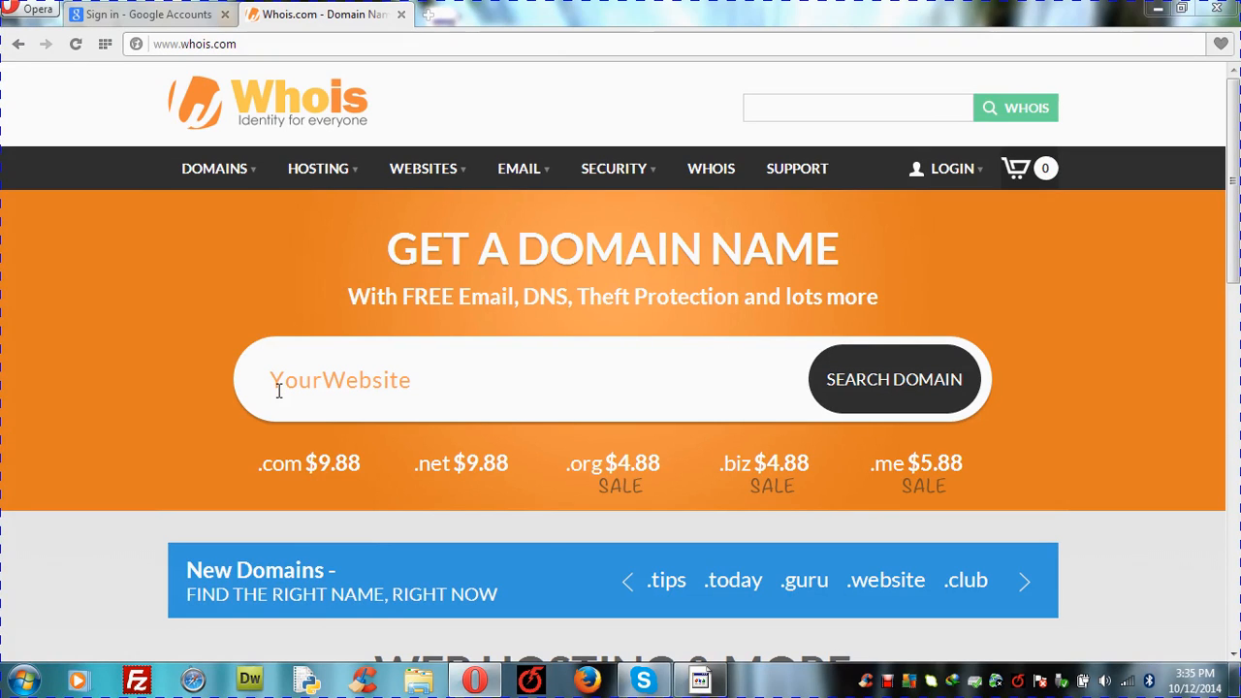
{"action": "left_click", "coordinate": [357, 380]}
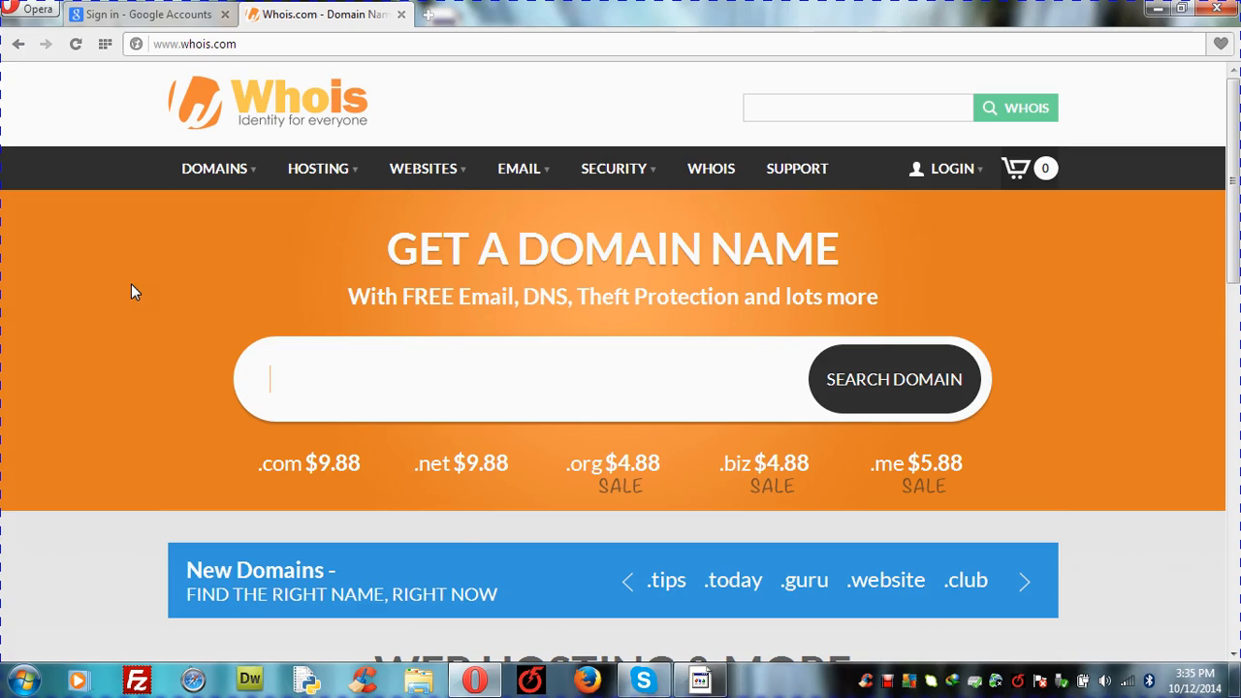
{"action": "left_click", "coordinate": [179, 269]}
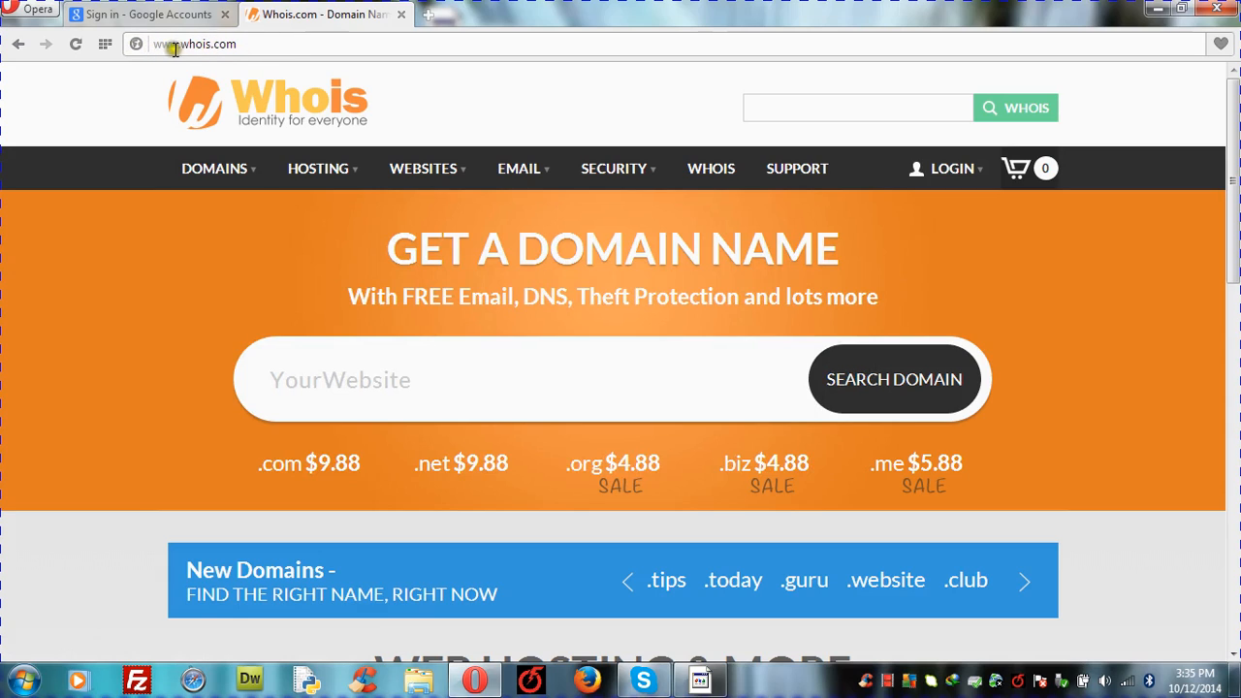
{"action": "left_click", "coordinate": [250, 44]}
{"action": "left_click", "coordinate": [257, 45]}
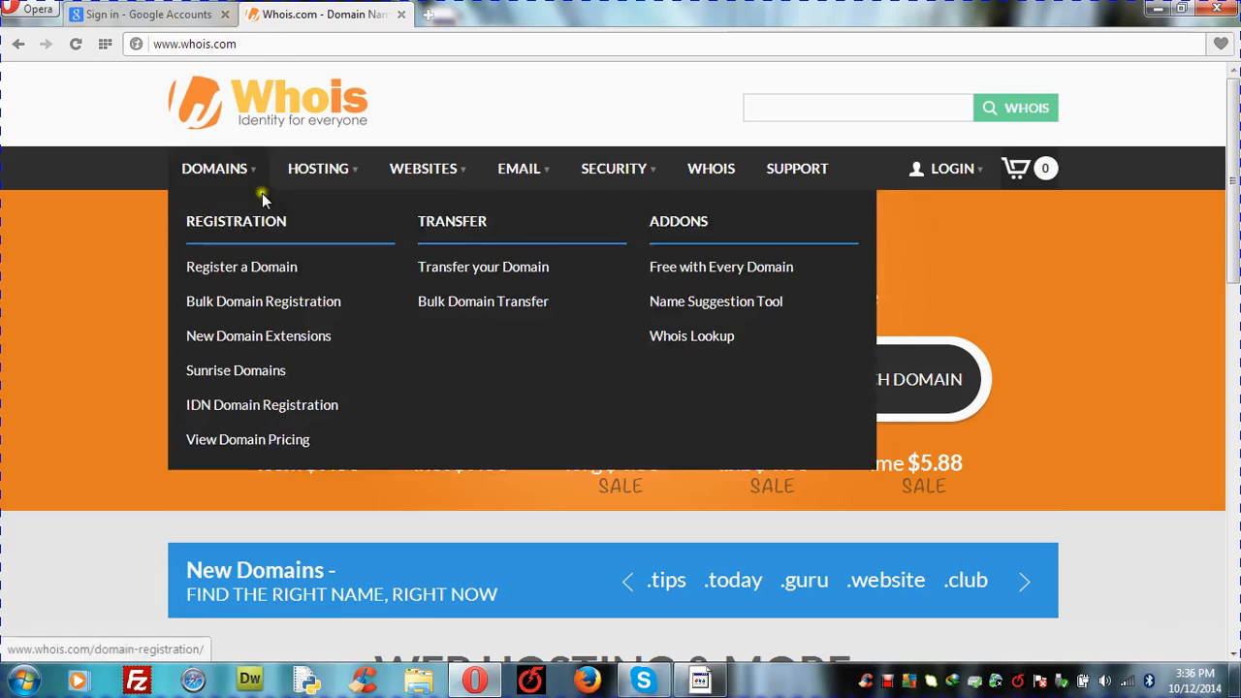
{"action": "left_click", "coordinate": [246, 45]}
{"action": "left_click", "coordinate": [98, 312]}
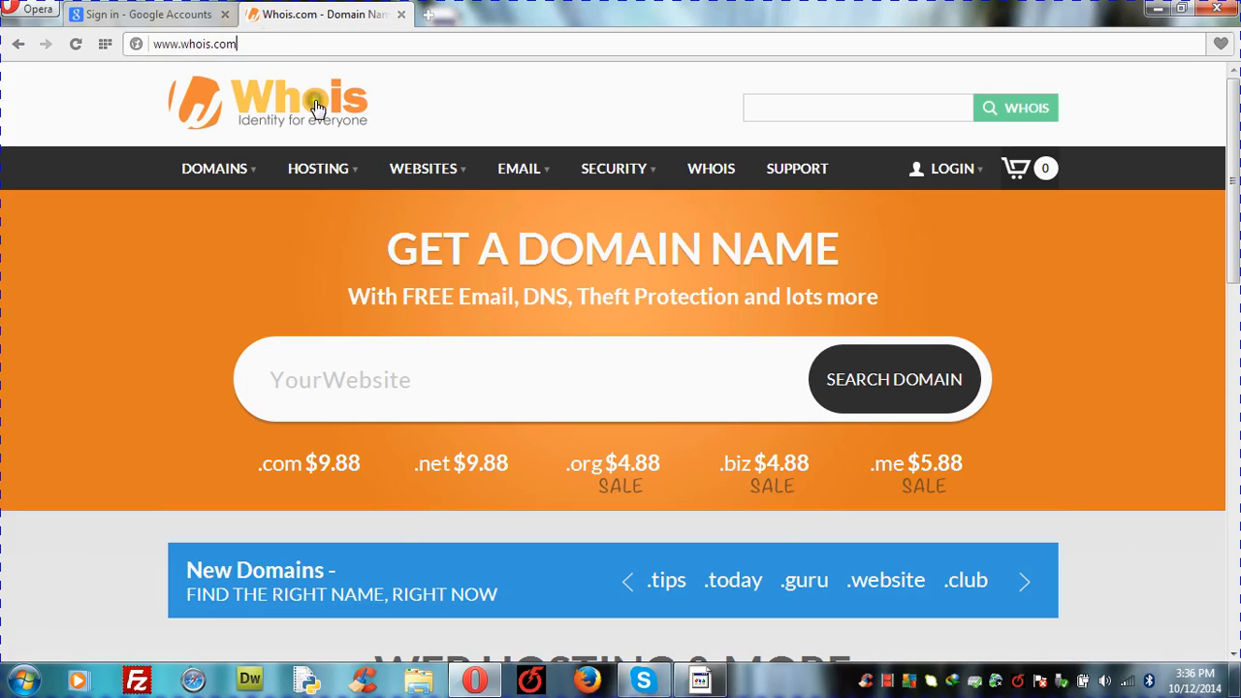
{"action": "mouse_move", "coordinate": [318, 168]}
{"action": "left_click", "coordinate": [320, 379]}
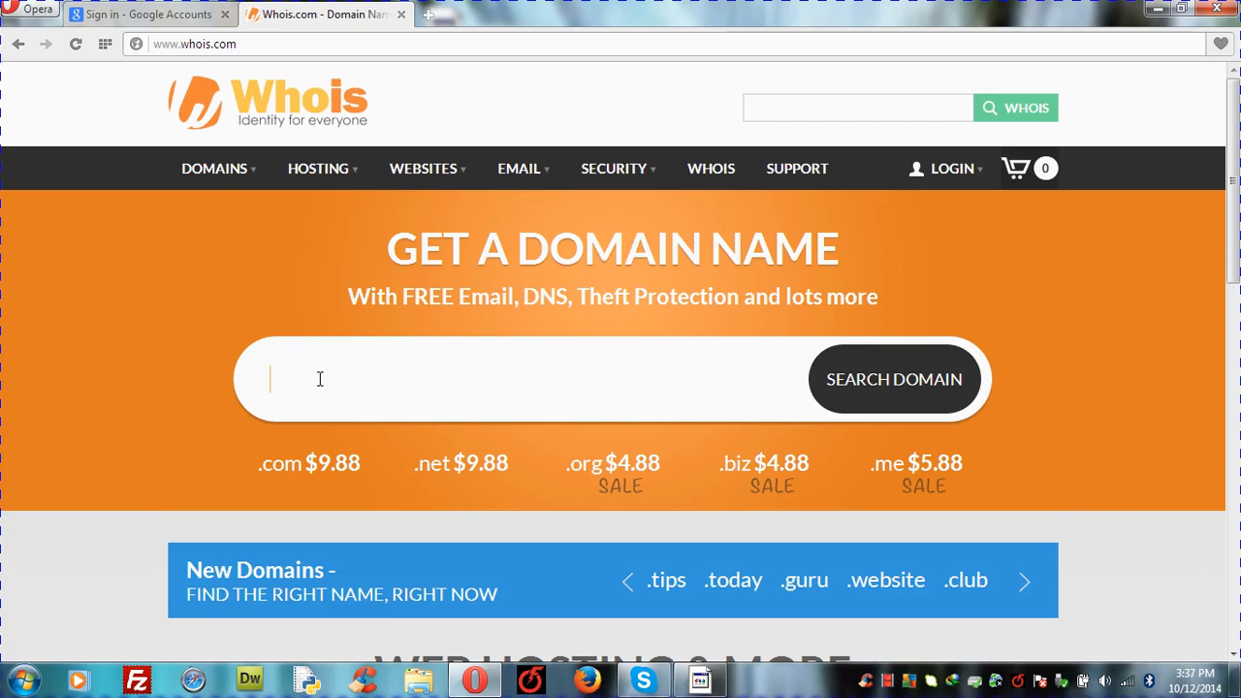
{"action": "type", "text": "www.bdcivil.com"}
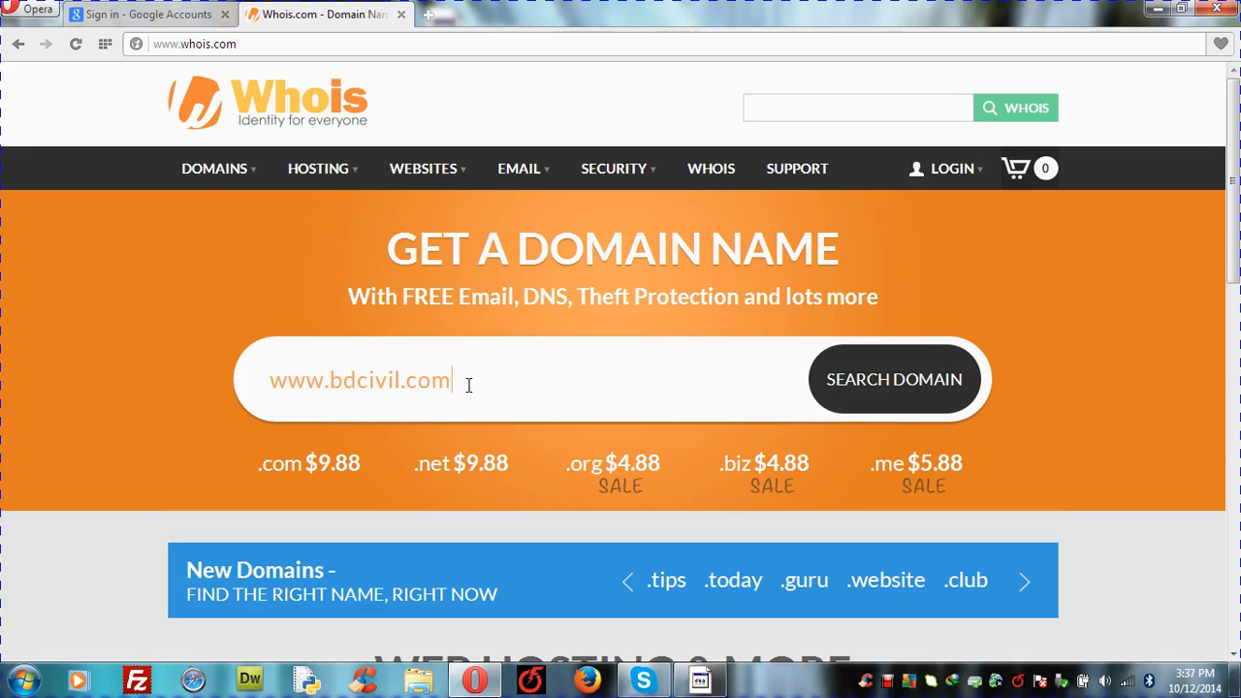
{"action": "left_click", "coordinate": [876, 399]}
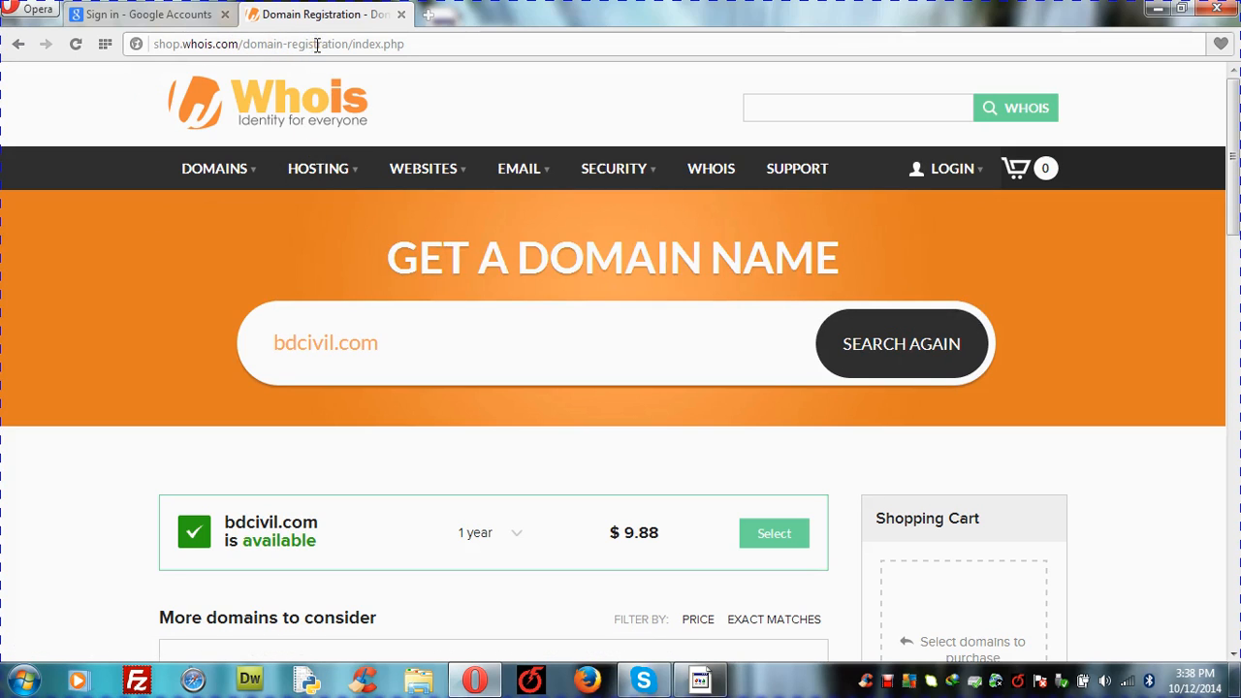
{"action": "mouse_move", "coordinate": [222, 167]}
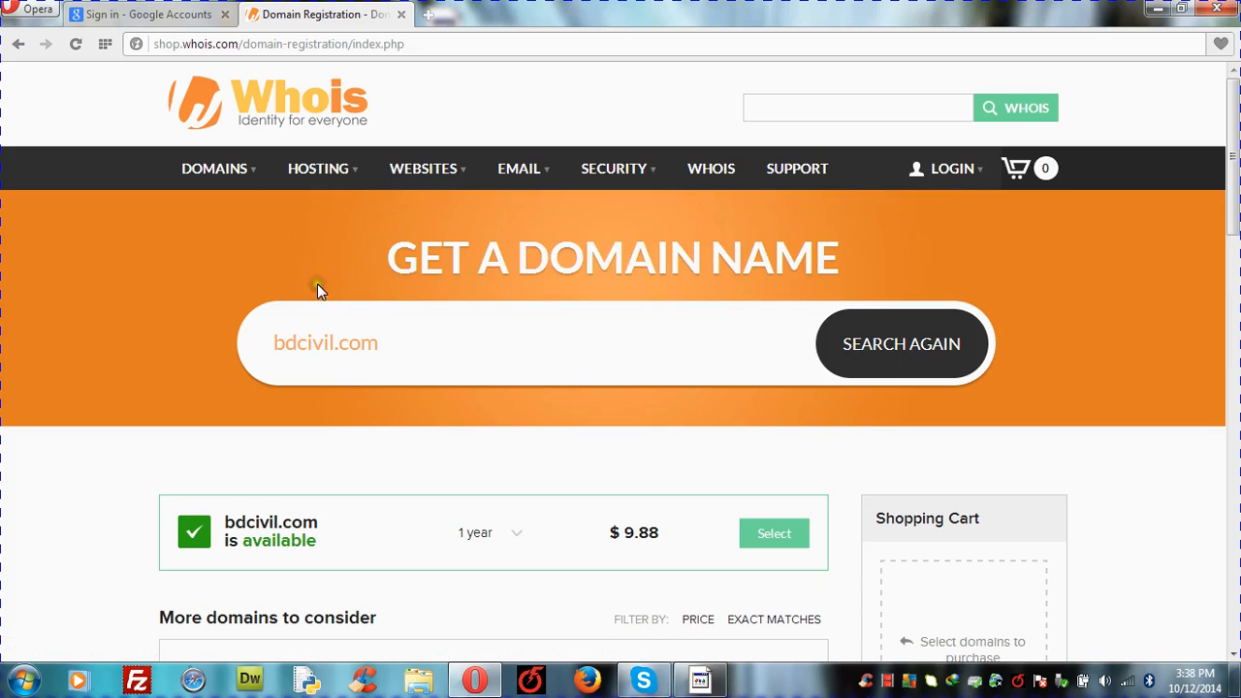
Step: Go to Linux Hosting plans and order Economy Linux Hosting, which brings up the domain-name dialog
{"action": "left_click", "coordinate": [415, 162]}
{"action": "mouse_move", "coordinate": [305, 172]}
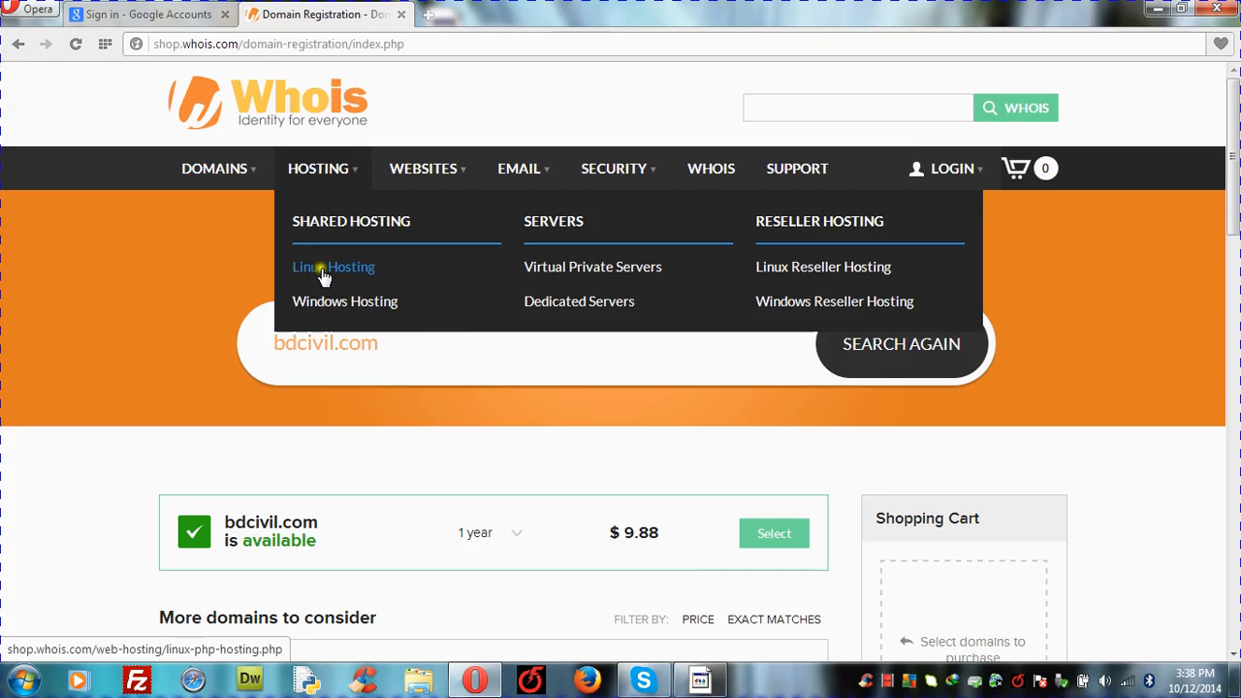
{"action": "left_click", "coordinate": [355, 273]}
{"action": "left_click", "coordinate": [347, 271]}
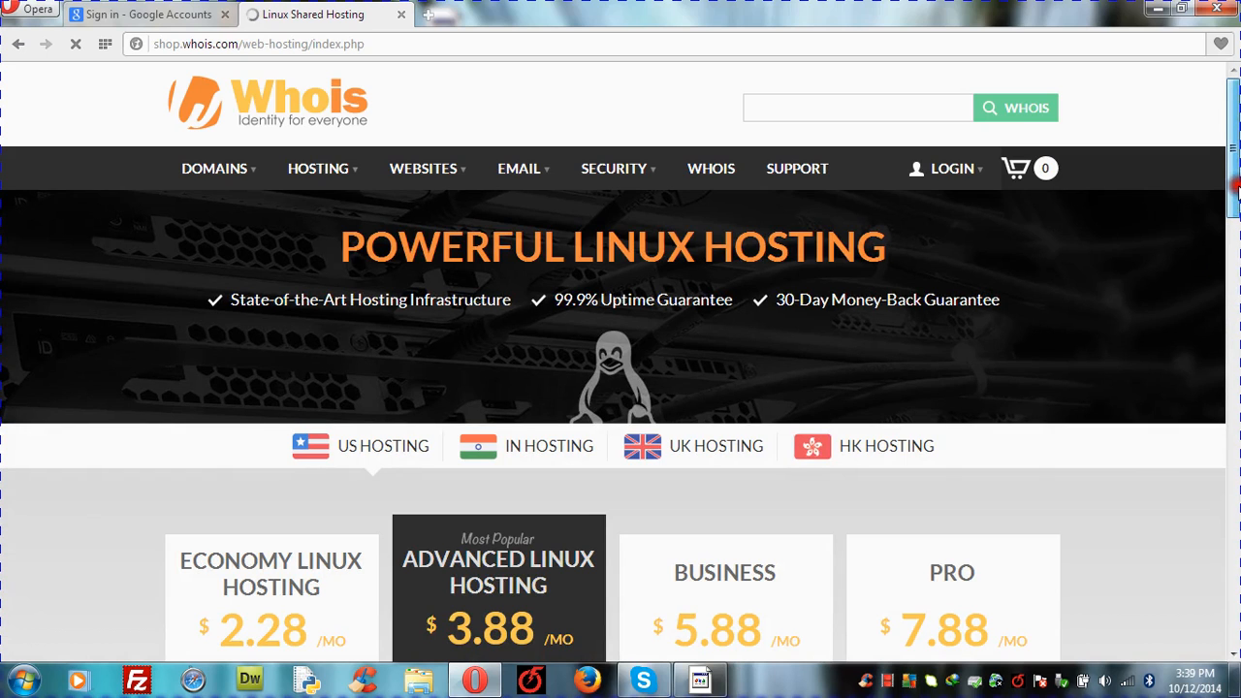
{"action": "scroll", "coordinate": [1199, 304], "scroll_direction": "down", "scroll_amount": 5}
{"action": "scroll", "coordinate": [1202, 291], "scroll_direction": "up", "scroll_amount": 2}
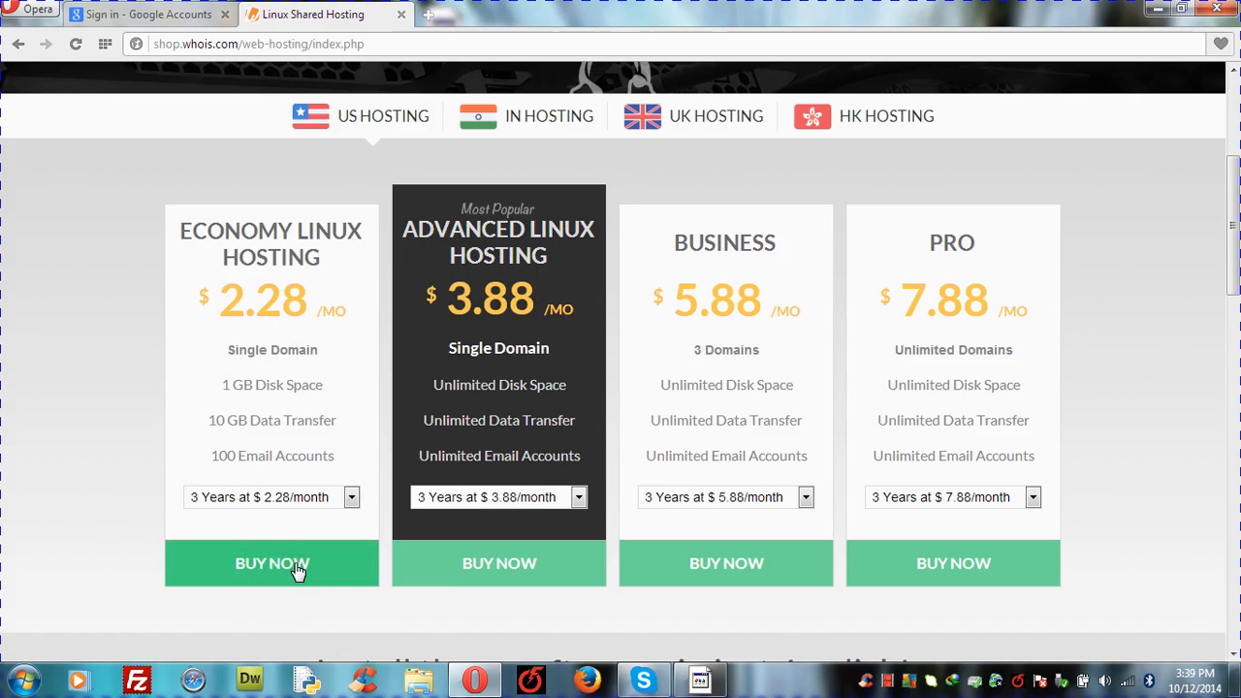
{"action": "left_click", "coordinate": [265, 566]}
{"action": "left_click", "coordinate": [267, 567]}
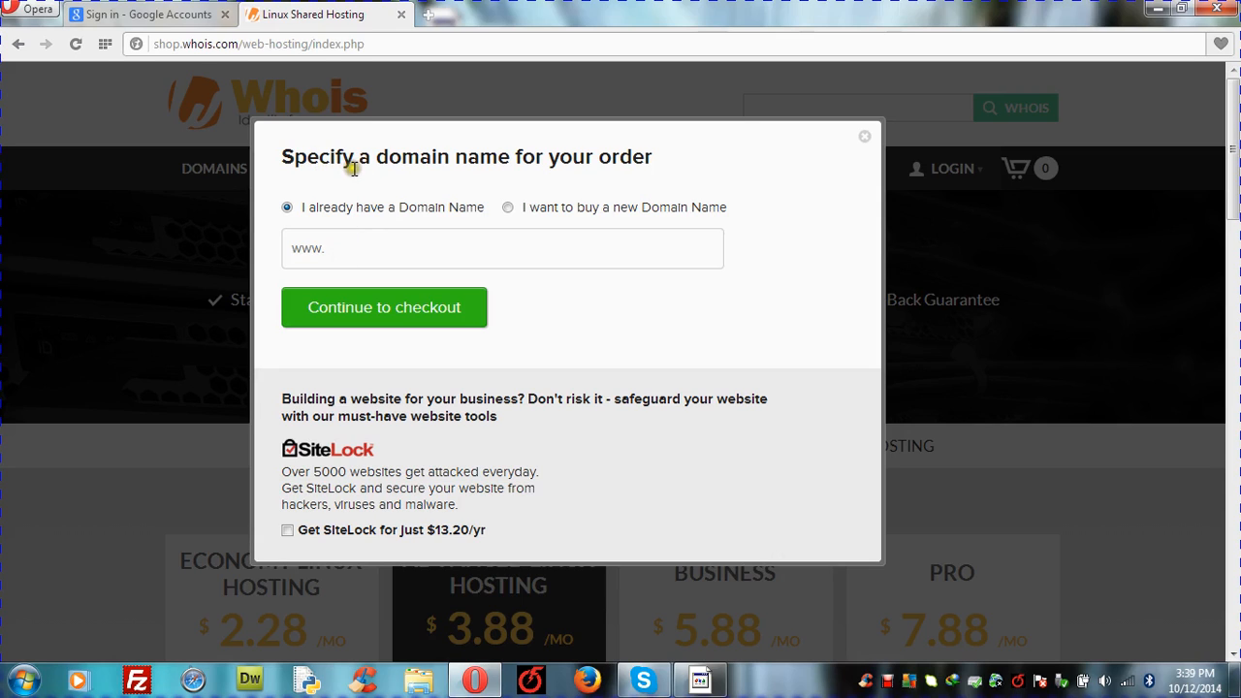
Step: Choose 'I want to buy a new Domain Name', enter bdcivil, and continue to checkout
{"action": "left_click", "coordinate": [380, 245]}
{"action": "left_click", "coordinate": [509, 210]}
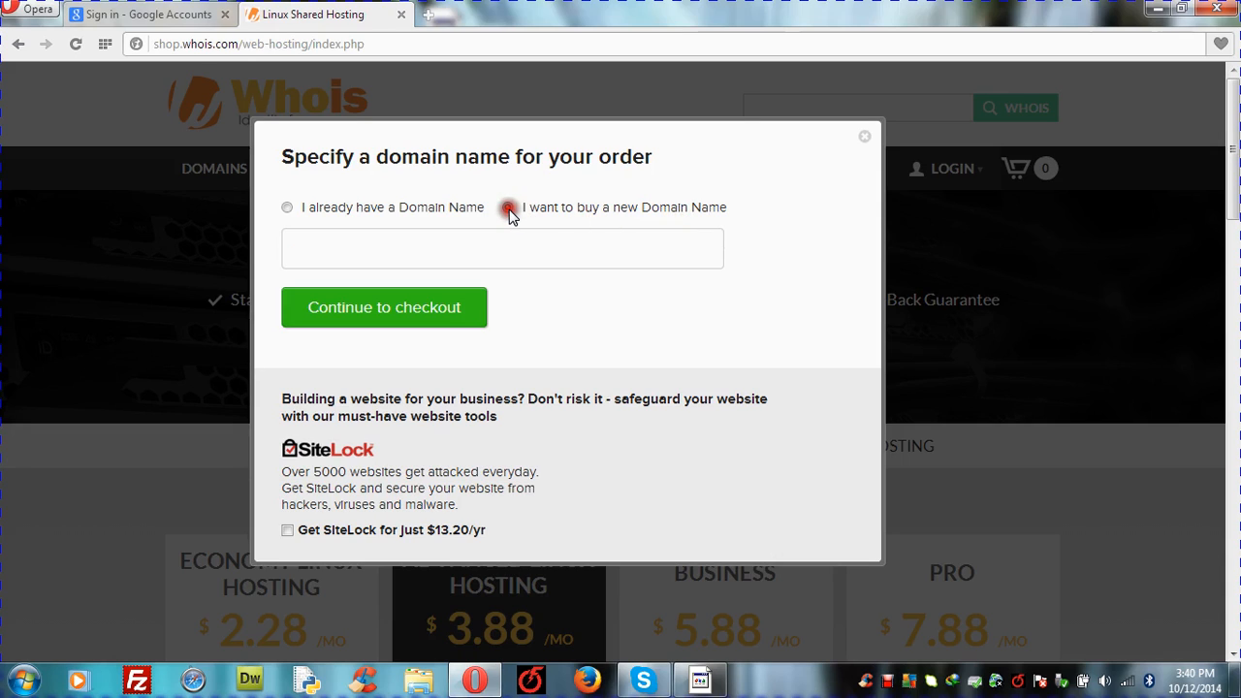
{"action": "left_click", "coordinate": [416, 249]}
{"action": "type", "text": "dcivil.com"}
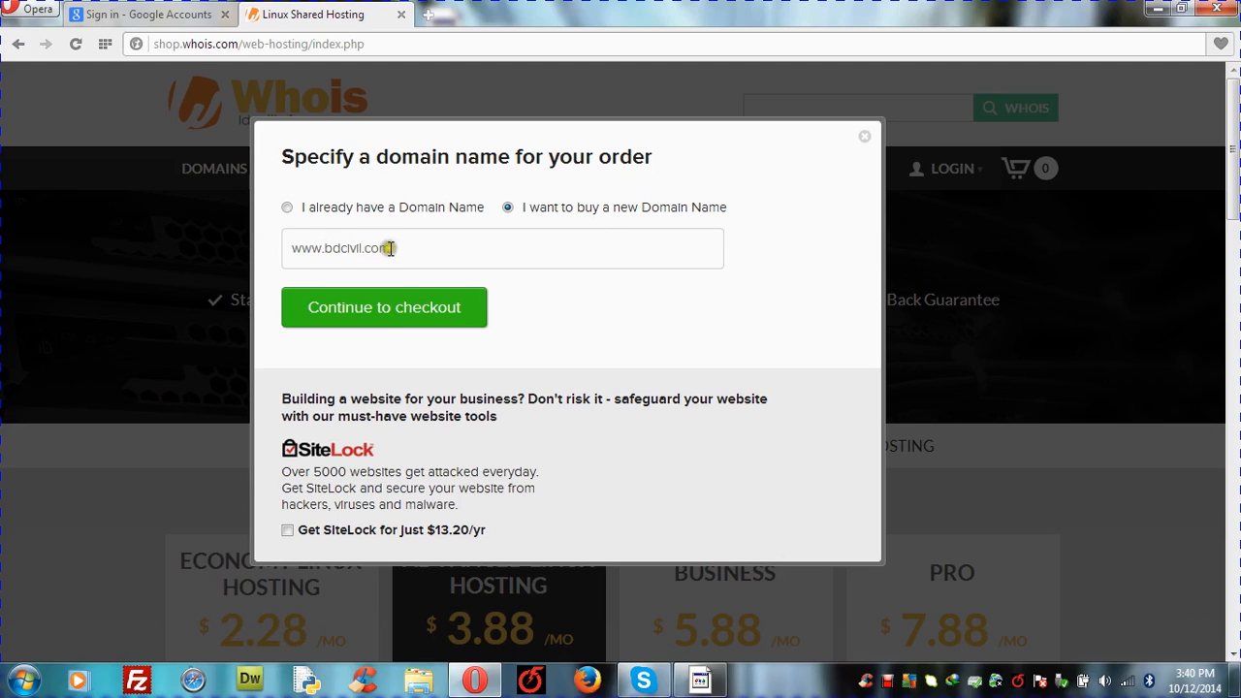
{"action": "left_click", "coordinate": [384, 312]}
{"action": "left_click", "coordinate": [388, 310]}
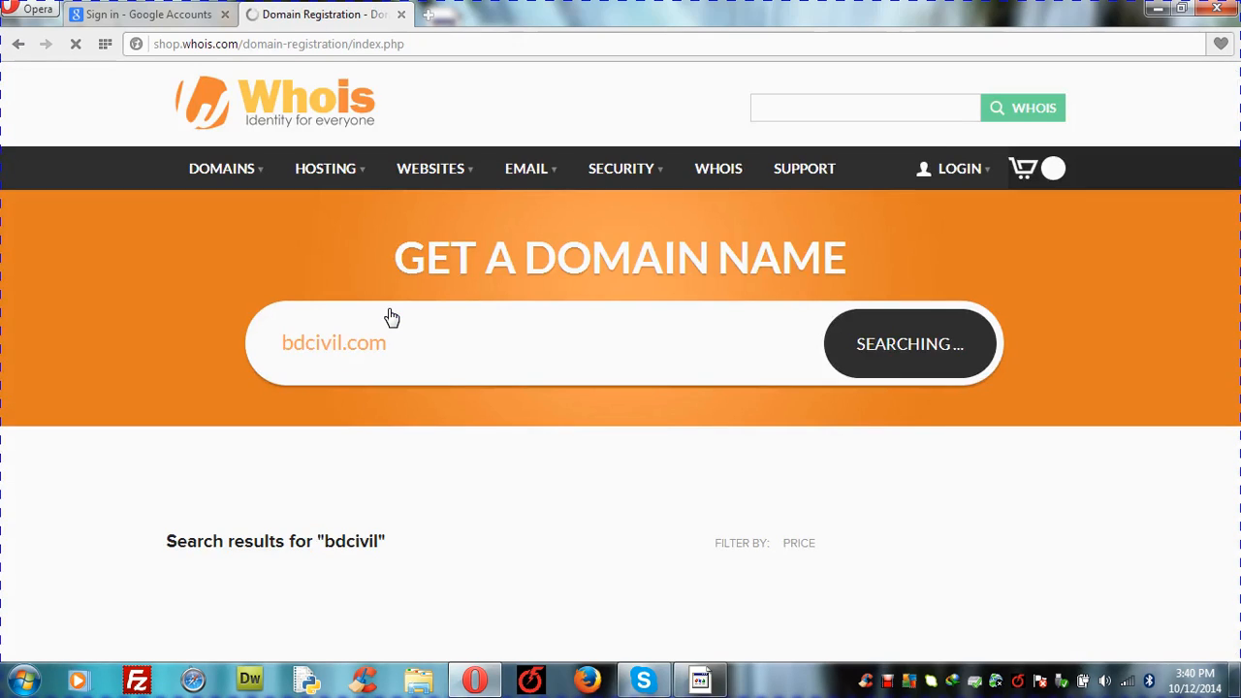
Step: Select bdcivil.com for $9.88 and check out the cart with Economy Linux Hosting, totaling $91.96
{"action": "left_click", "coordinate": [357, 505]}
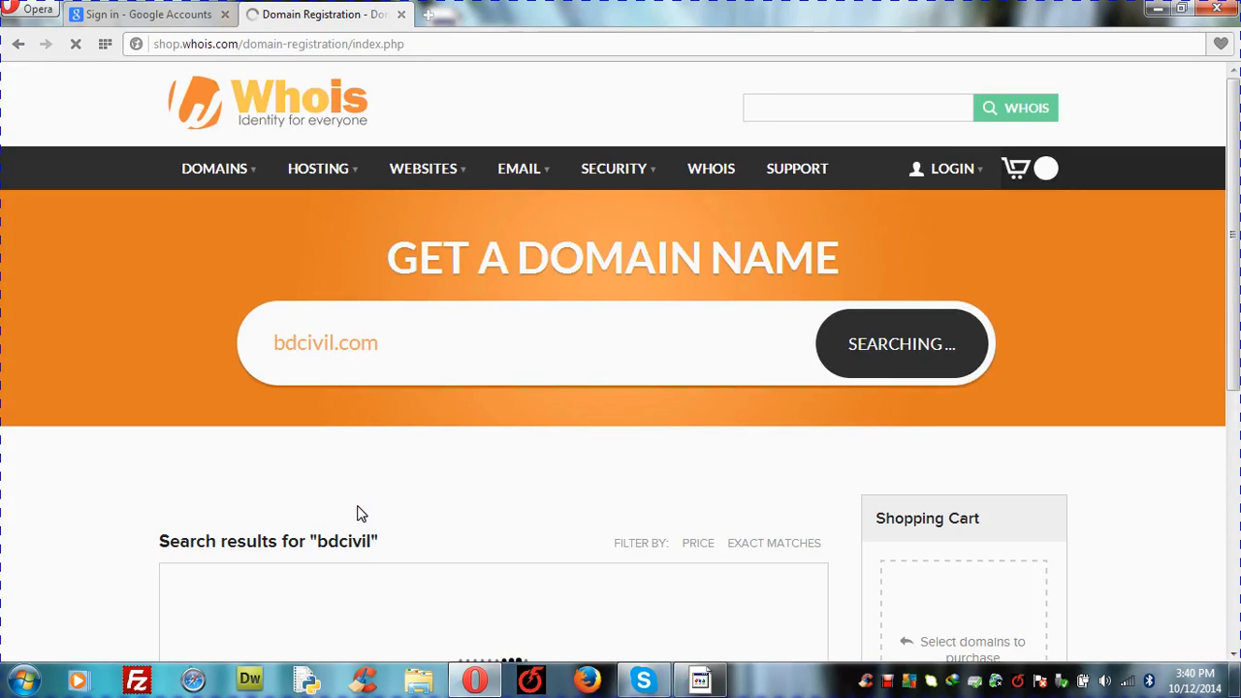
{"action": "left_click", "coordinate": [544, 519]}
{"action": "left_click", "coordinate": [958, 441]}
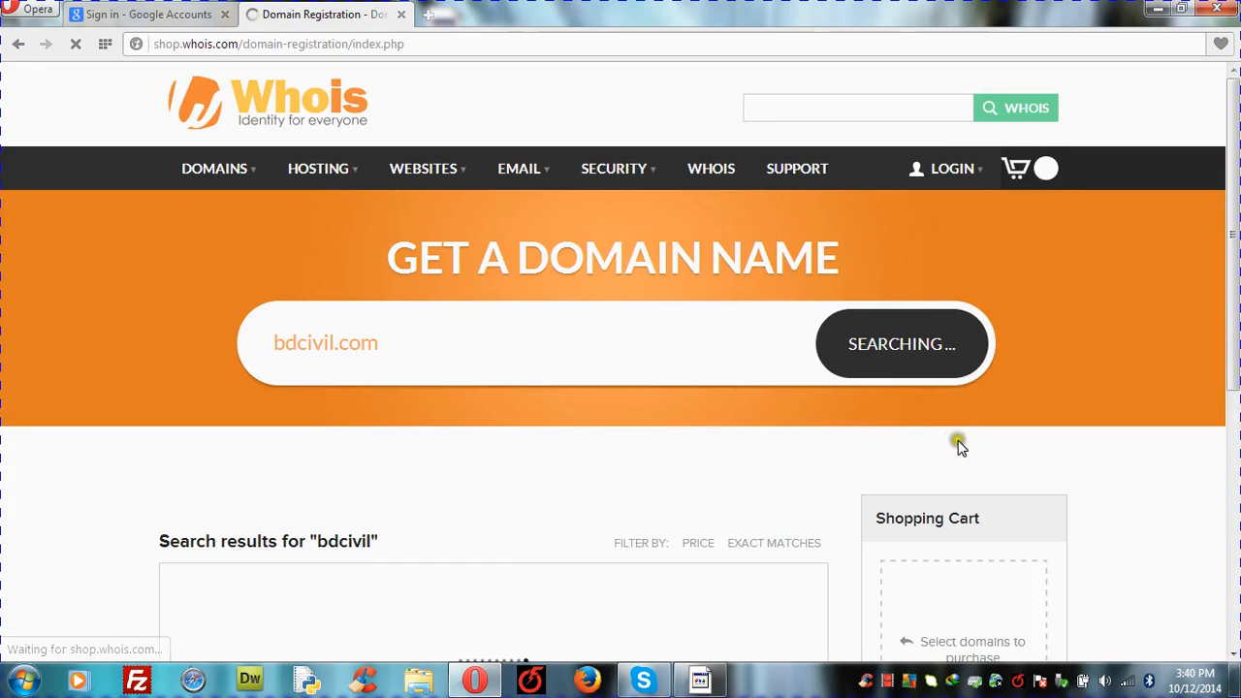
{"action": "left_click", "coordinate": [1231, 657]}
{"action": "left_click", "coordinate": [1232, 656]}
{"action": "left_click", "coordinate": [1232, 656]}
{"action": "left_click", "coordinate": [1232, 657]}
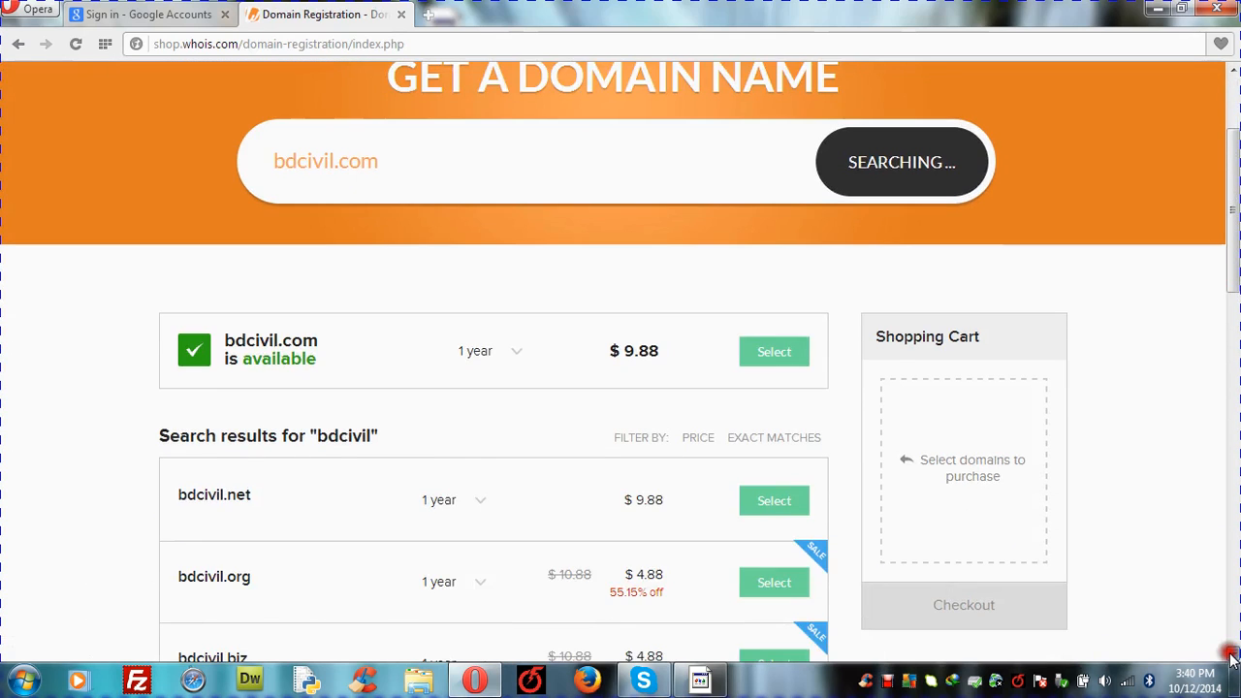
{"action": "left_click", "coordinate": [1232, 657]}
{"action": "left_click", "coordinate": [1232, 657]}
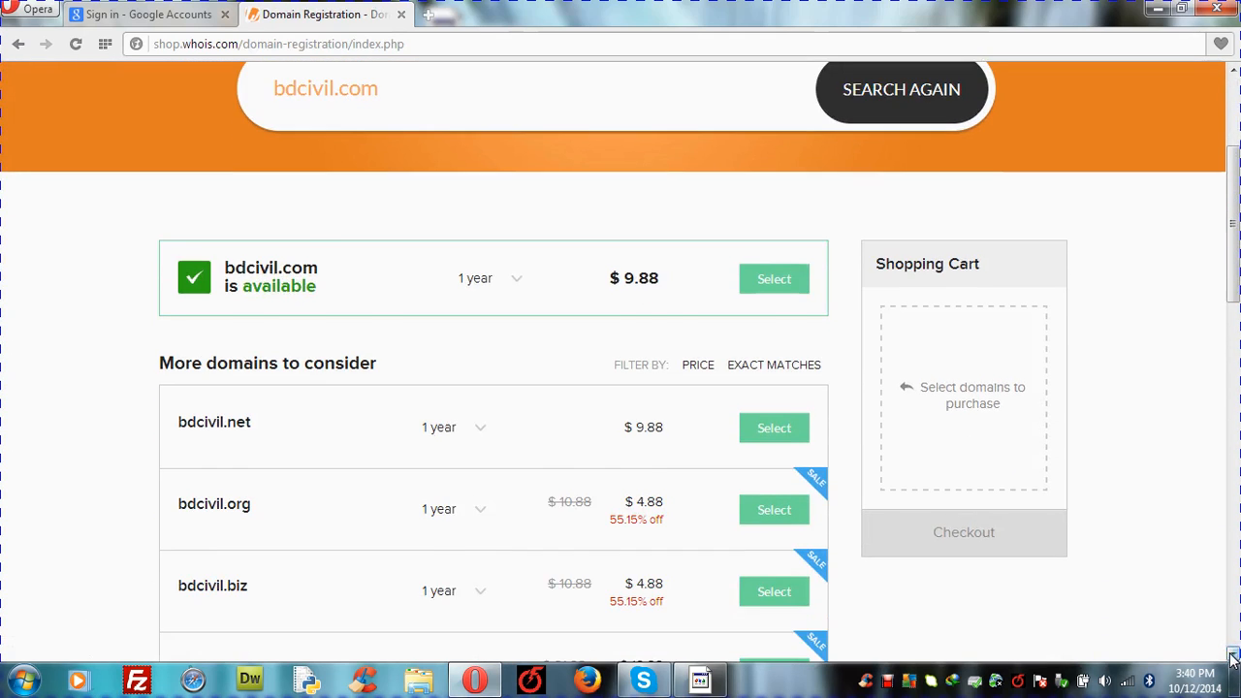
{"action": "left_click", "coordinate": [1232, 657]}
{"action": "left_click", "coordinate": [1232, 656]}
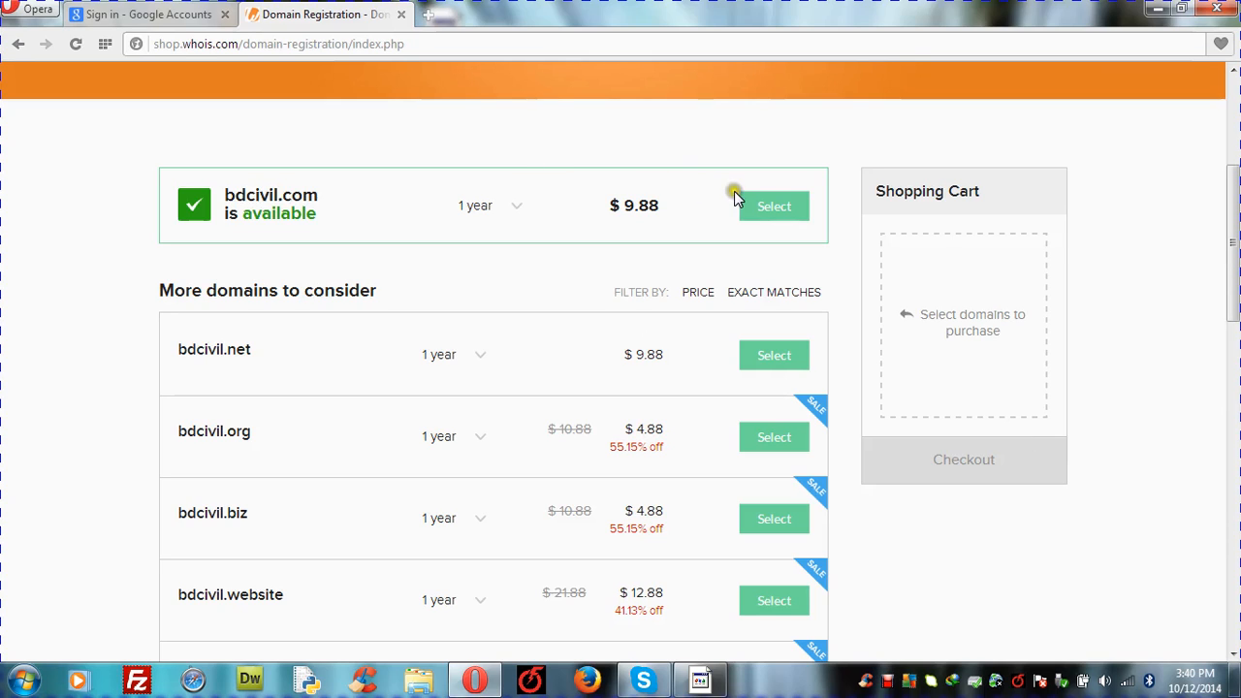
{"action": "left_click", "coordinate": [966, 462]}
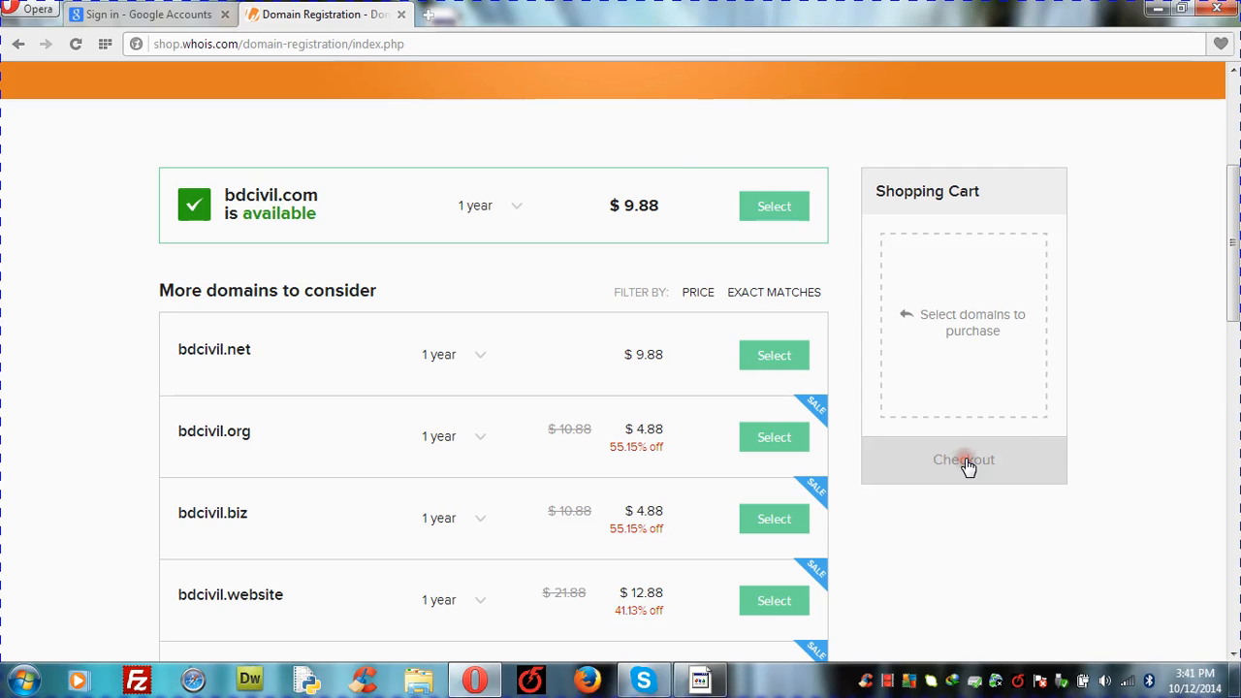
{"action": "left_click", "coordinate": [788, 203]}
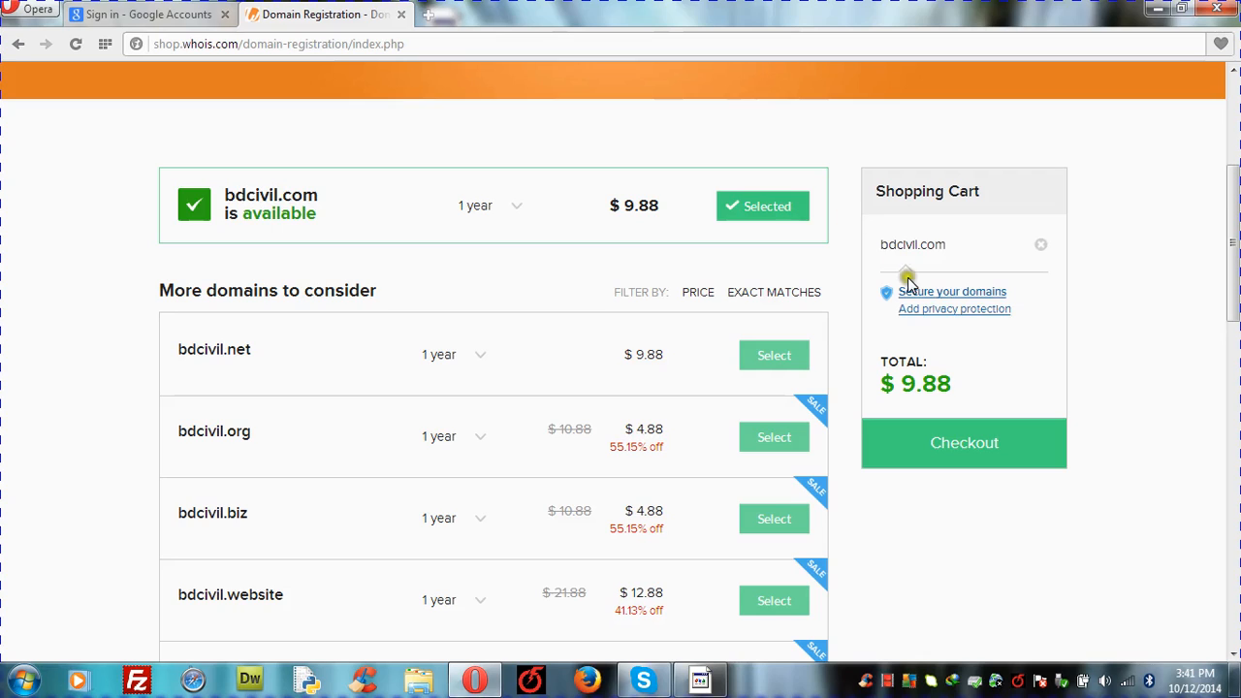
{"action": "left_click", "coordinate": [977, 444]}
{"action": "left_click", "coordinate": [958, 452]}
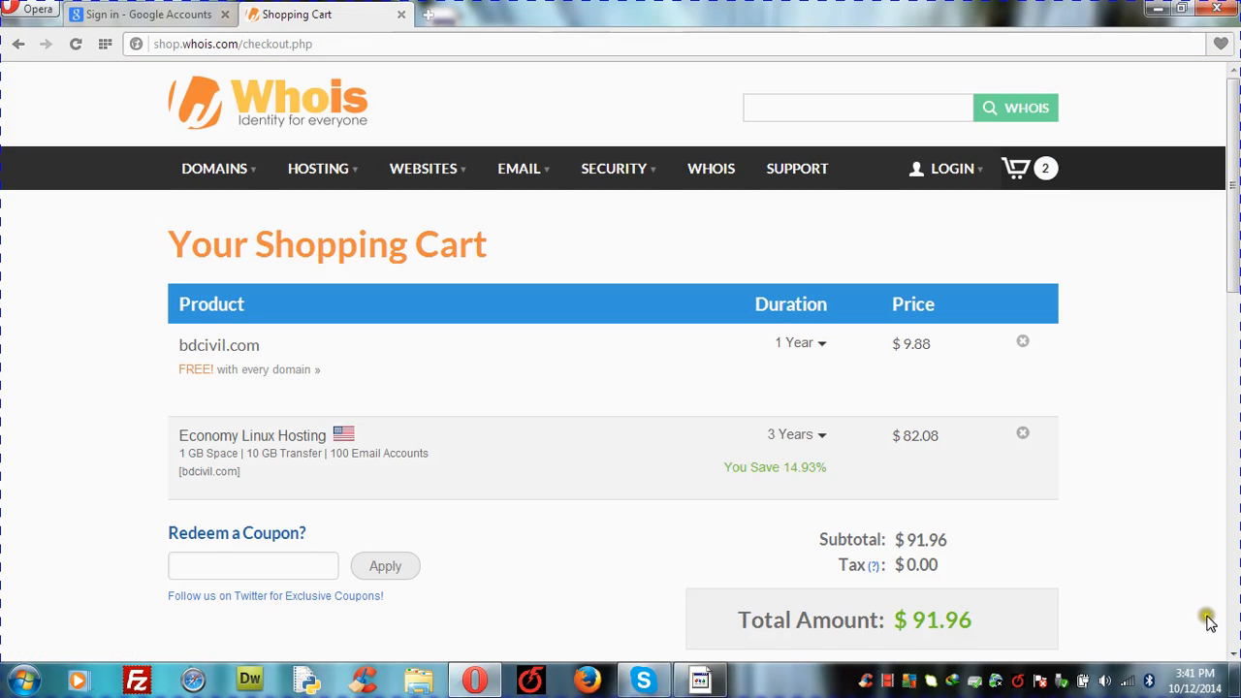
{"action": "left_click", "coordinate": [1234, 656]}
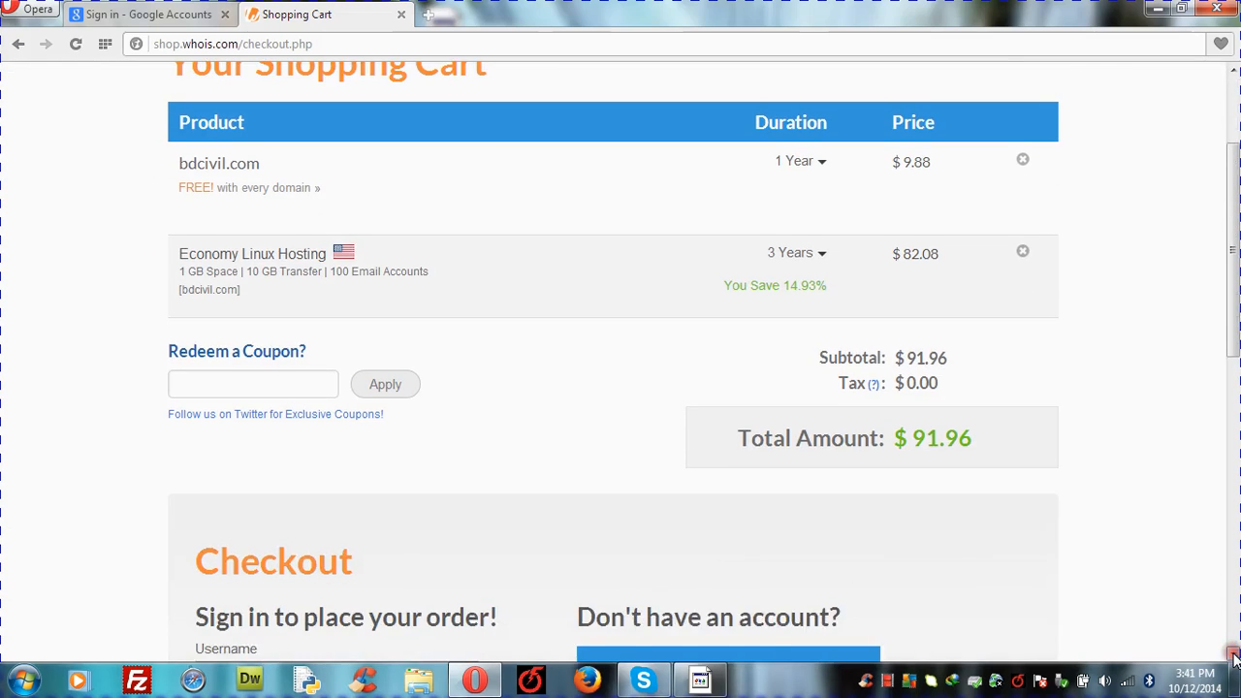
{"action": "left_click", "coordinate": [1234, 655]}
{"action": "left_click", "coordinate": [1234, 656]}
{"action": "left_click", "coordinate": [1234, 655]}
{"action": "left_click", "coordinate": [1233, 655]}
{"action": "left_click", "coordinate": [1234, 655]}
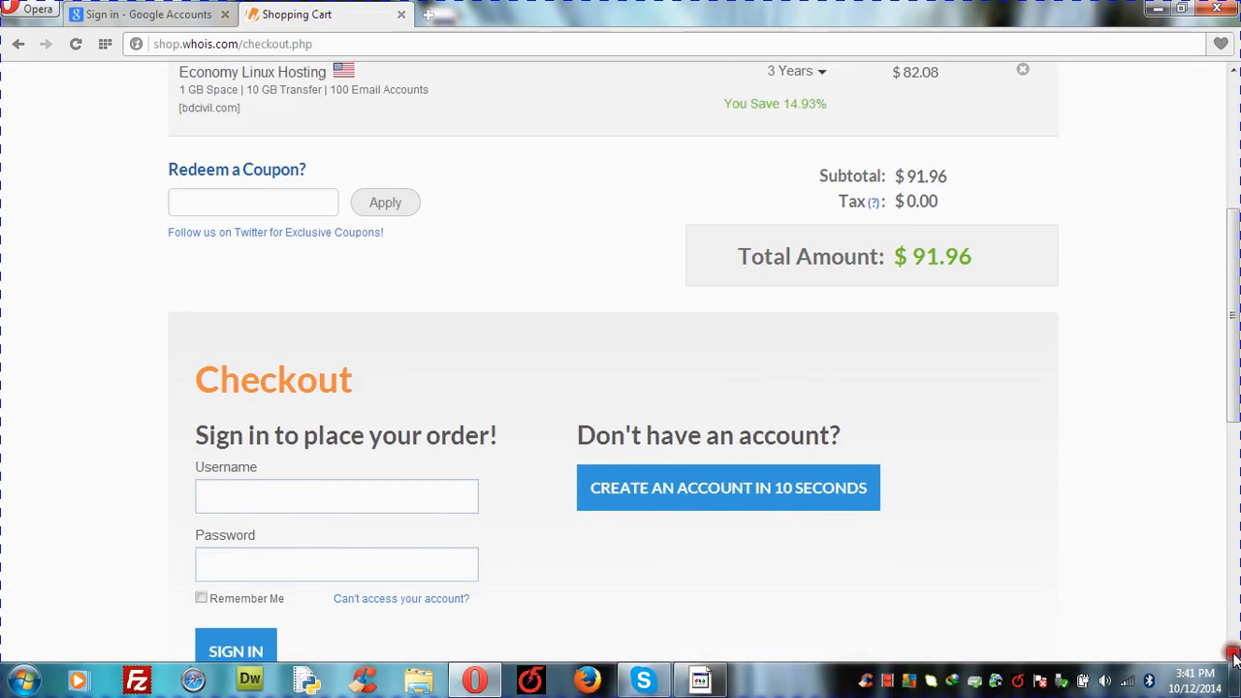
{"action": "left_click", "coordinate": [1234, 655]}
{"action": "left_click", "coordinate": [1234, 656]}
{"action": "left_click", "coordinate": [1234, 656]}
{"action": "left_click", "coordinate": [1234, 655]}
{"action": "left_click_drag", "start_coordinate": [1004, 247], "coordinate": [824, 352]}
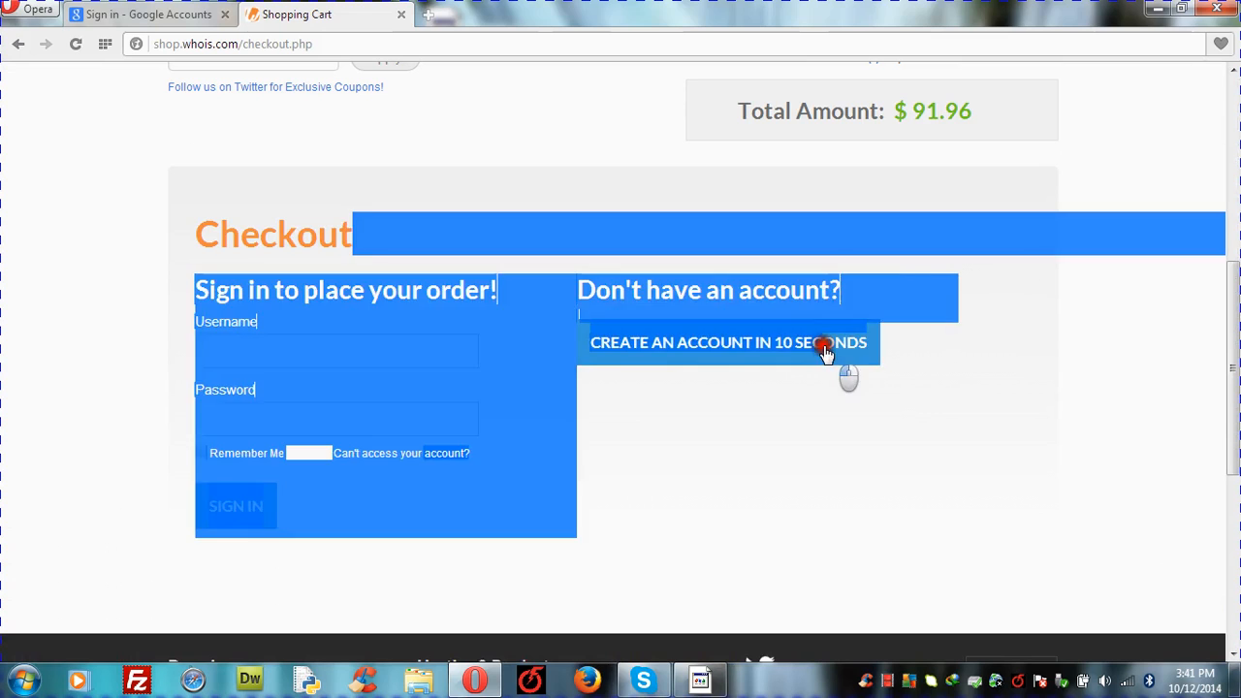
{"action": "left_click", "coordinate": [876, 499]}
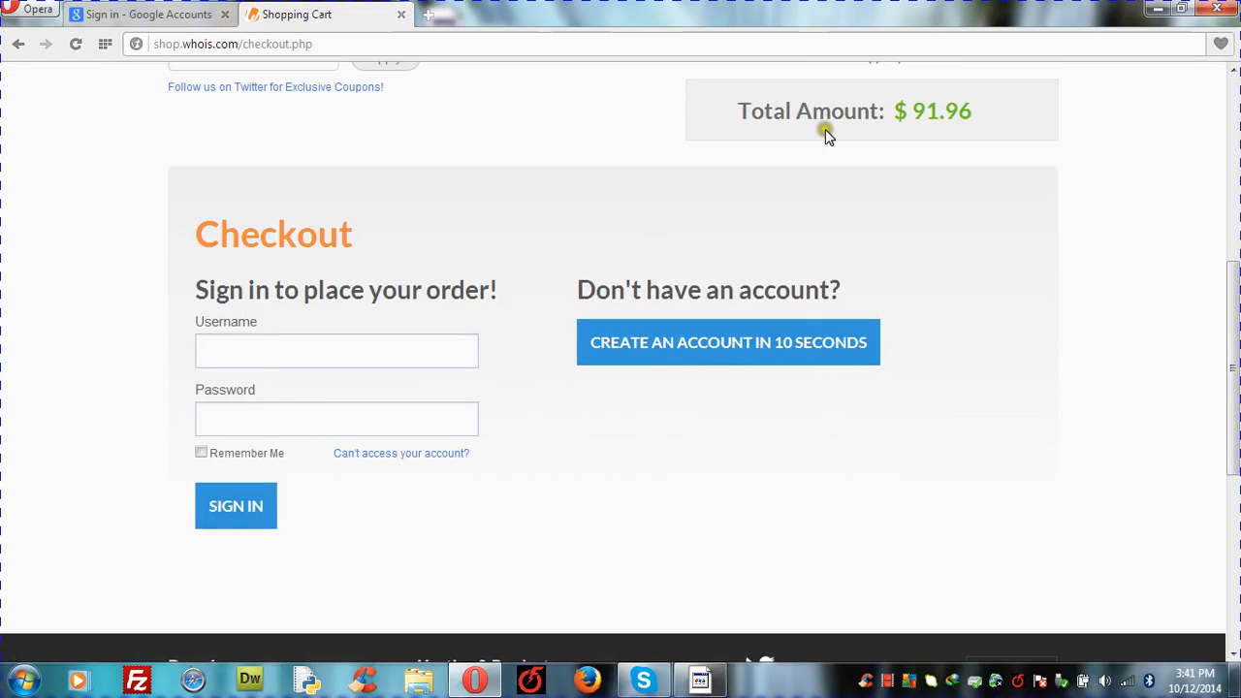
{"action": "left_click", "coordinate": [1234, 83]}
{"action": "mouse_move", "coordinate": [982, 188]}
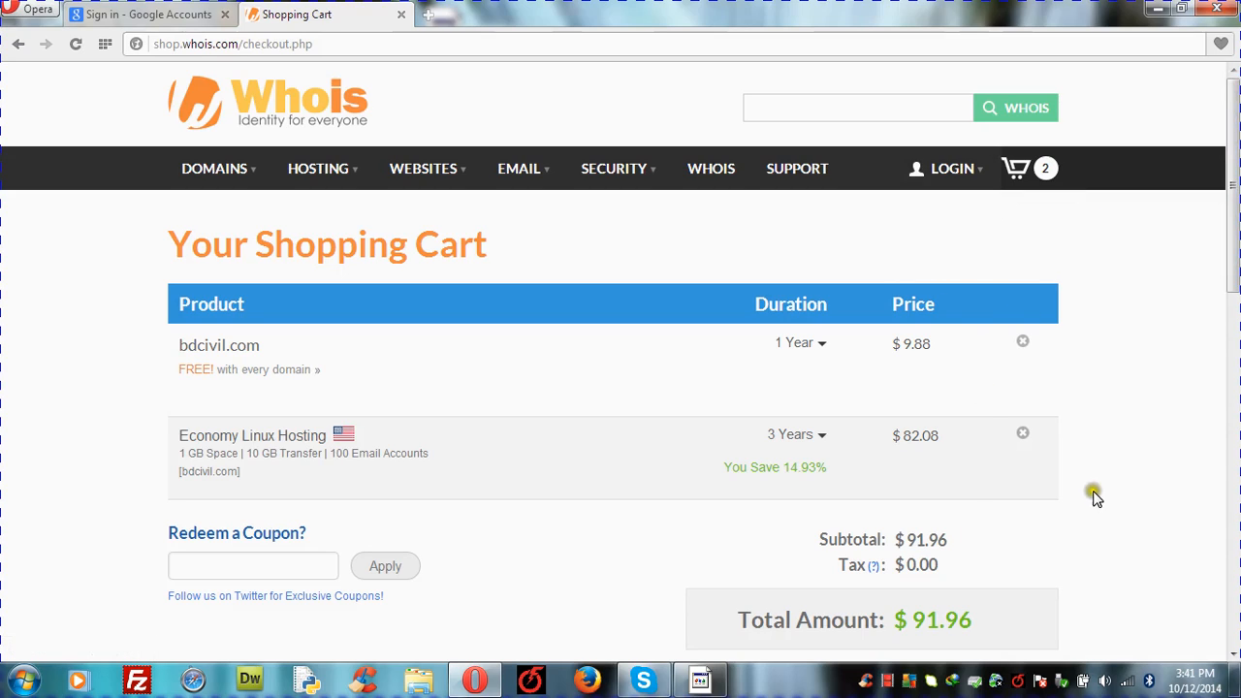
{"action": "scroll", "coordinate": [1233, 654], "scroll_direction": "down", "scroll_amount": 5}
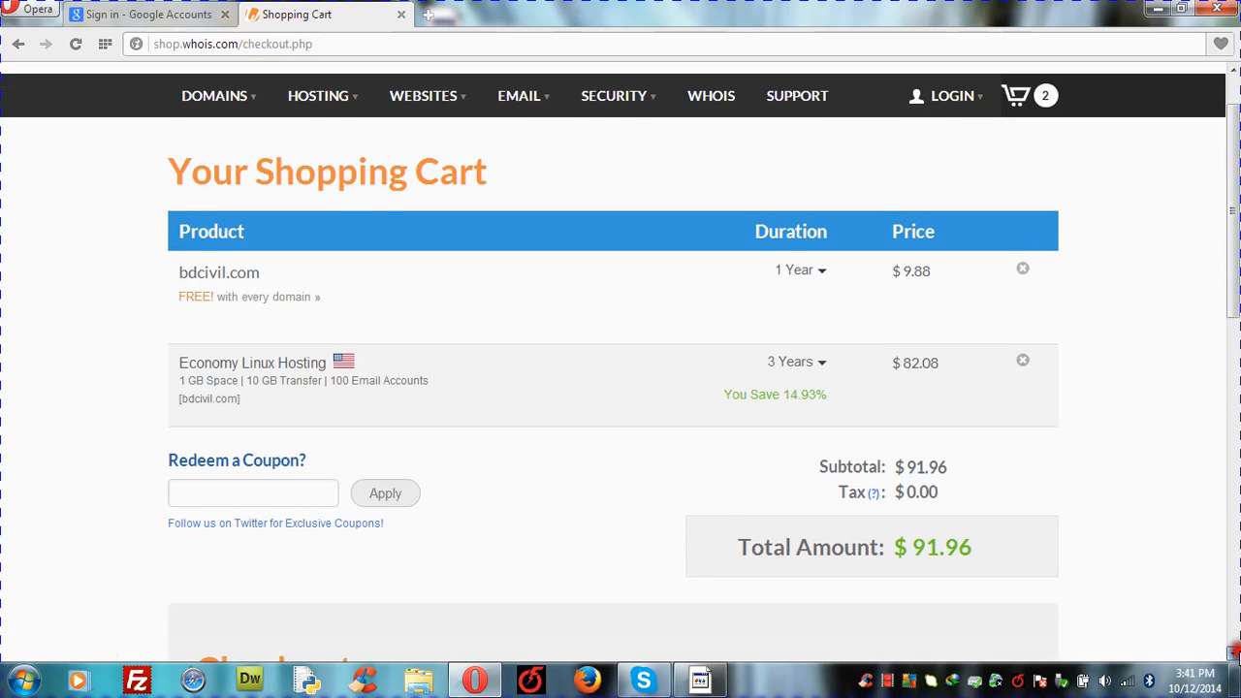
{"action": "scroll", "coordinate": [1234, 654], "scroll_direction": "down", "scroll_amount": 4}
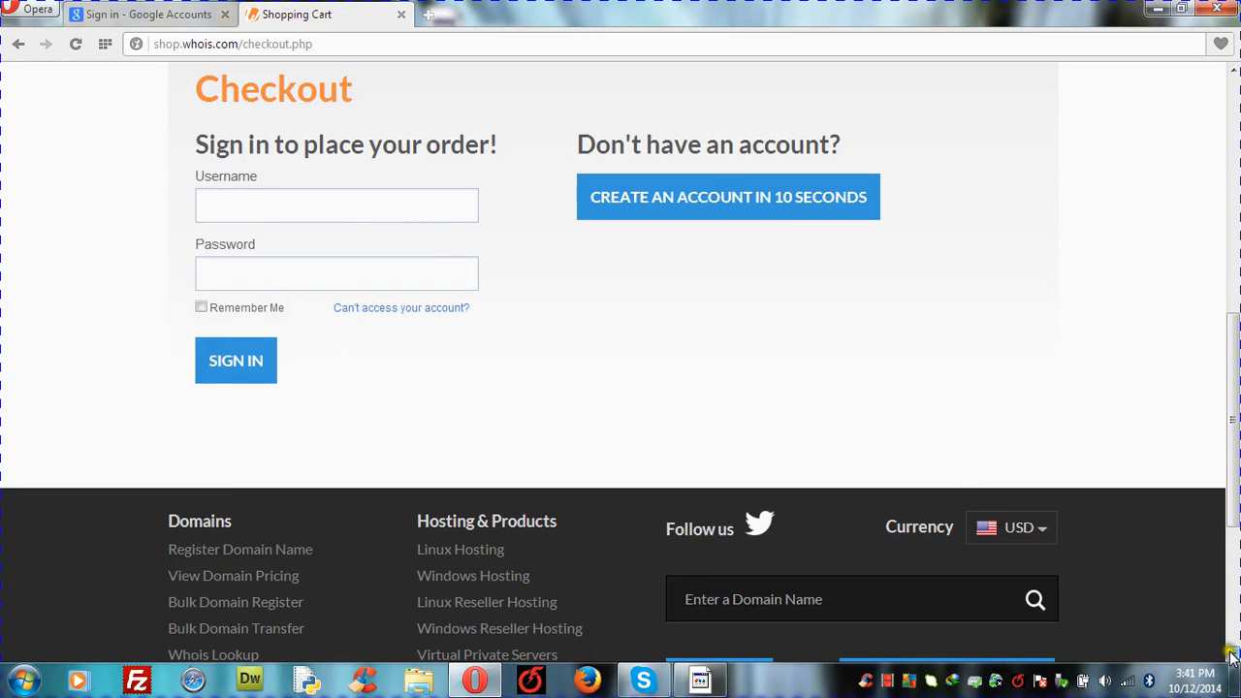
{"action": "scroll", "coordinate": [1232, 657], "scroll_direction": "down", "scroll_amount": 4}
{"action": "scroll", "coordinate": [1232, 658], "scroll_direction": "down", "scroll_amount": 2}
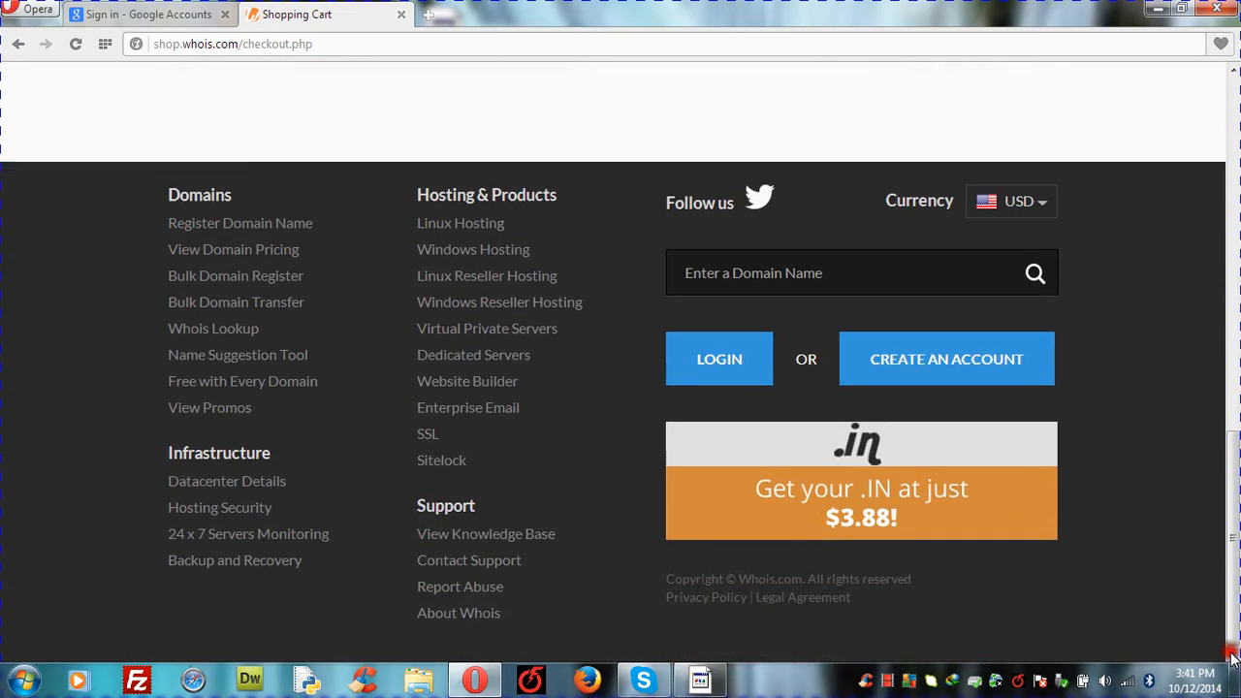
{"action": "left_click", "coordinate": [1234, 88]}
{"action": "left_click", "coordinate": [1234, 88]}
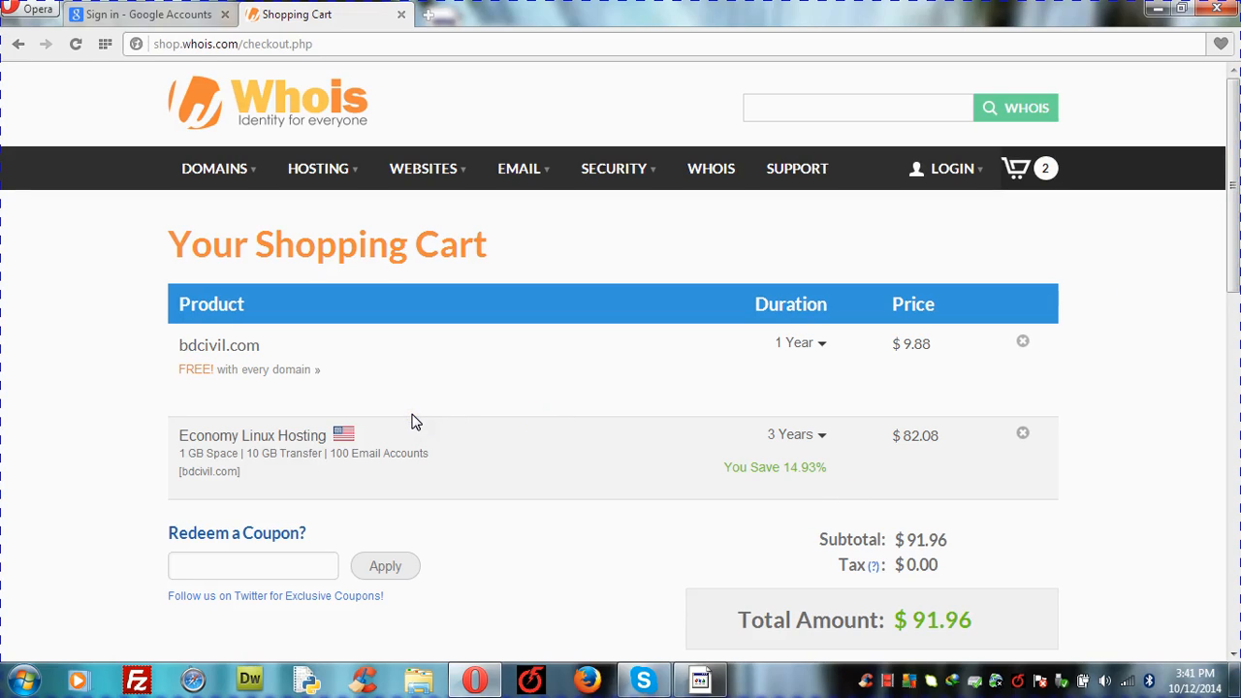
{"action": "left_click", "coordinate": [479, 388]}
{"action": "left_click", "coordinate": [429, 20]}
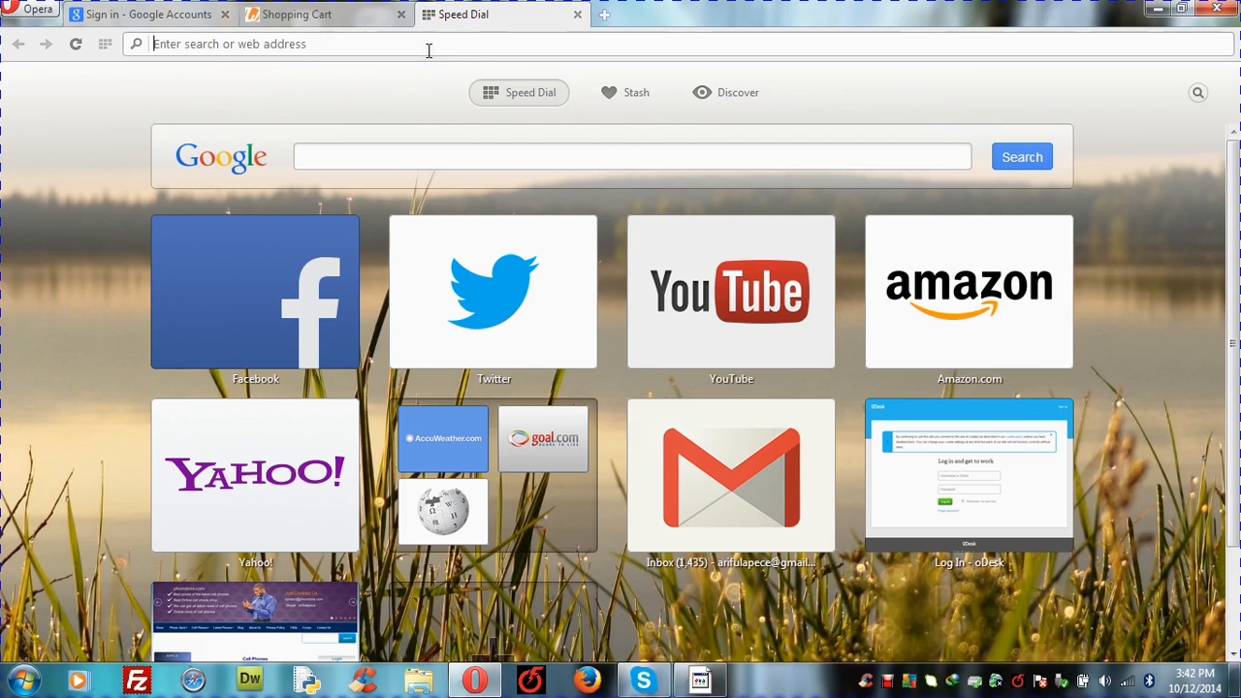
{"action": "type", "text": "www"}
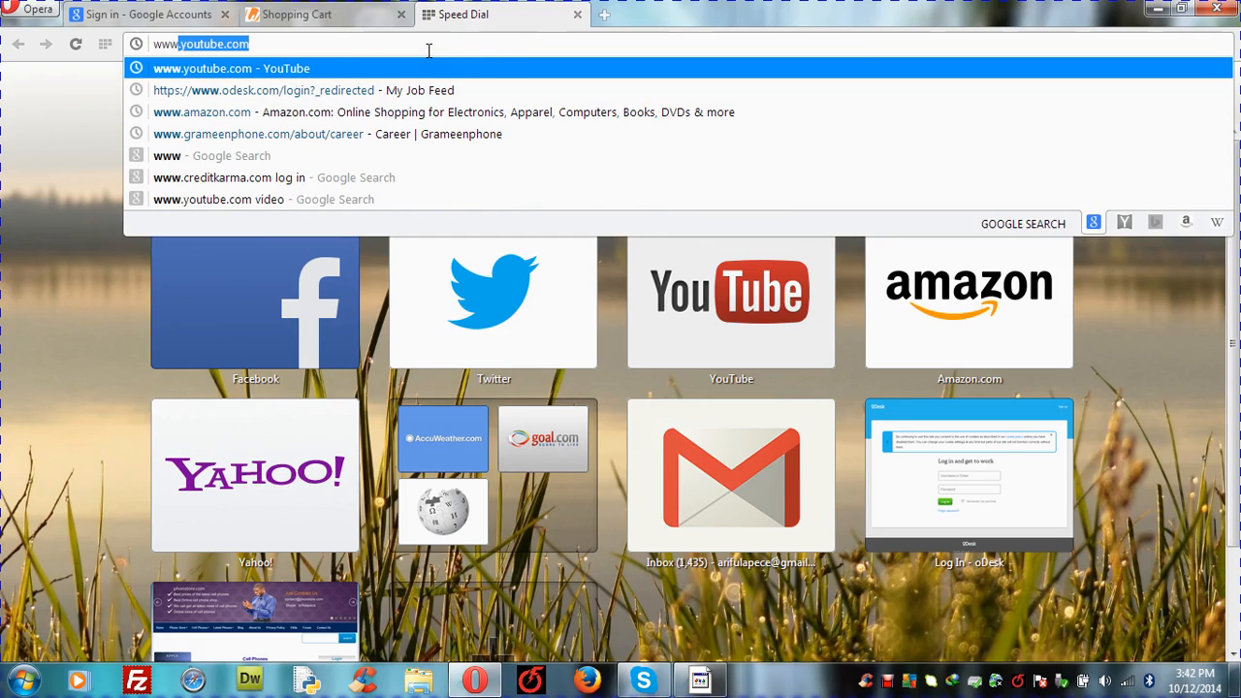
{"action": "type", "text": "."}
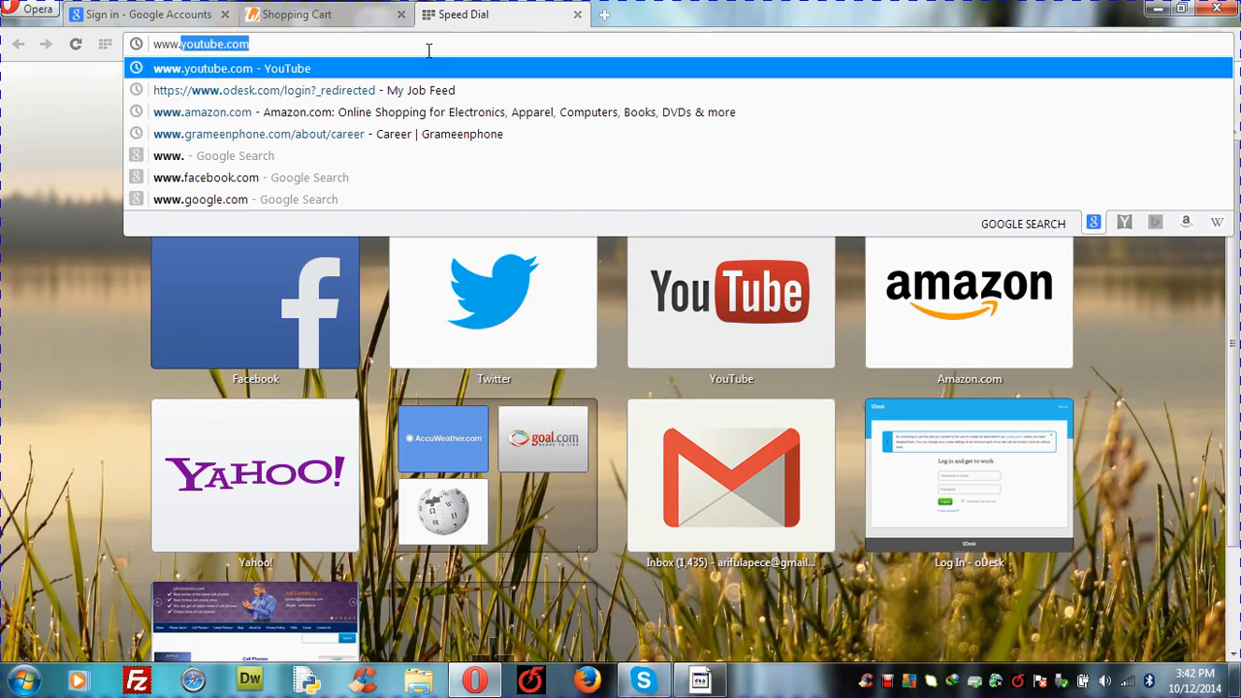
{"action": "type", "text": "d"}
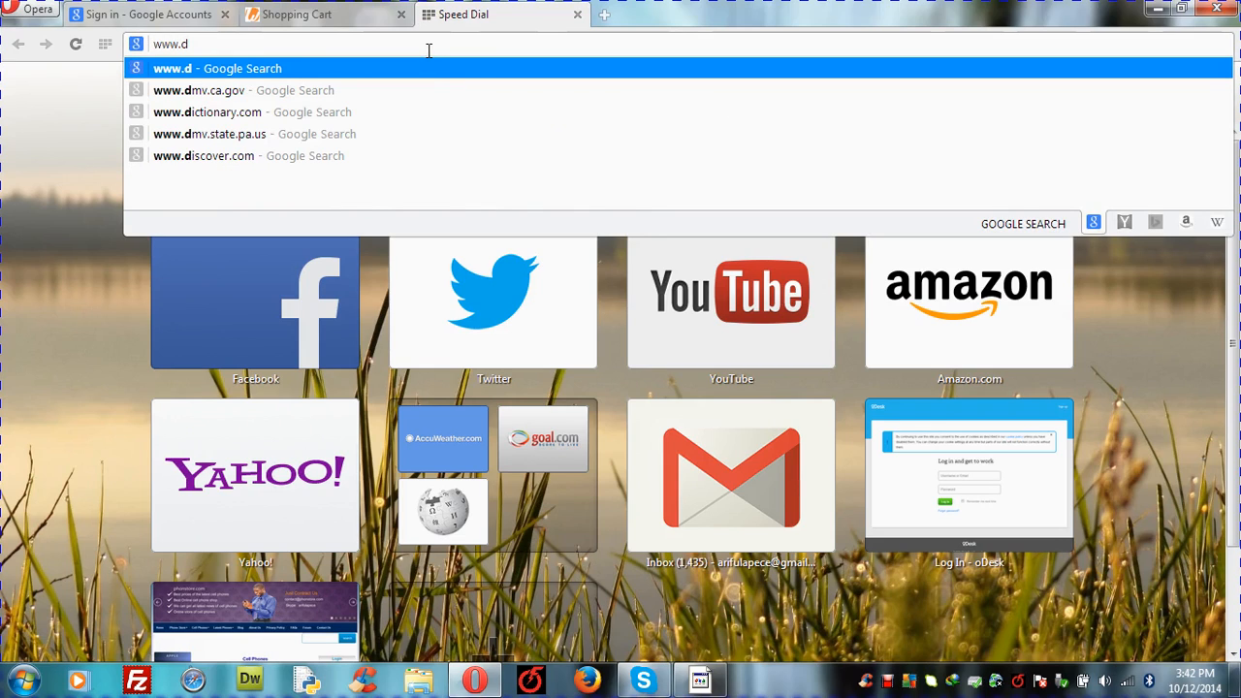
{"action": "key", "text": "BackSpace"}
{"action": "type", "text": "b"}
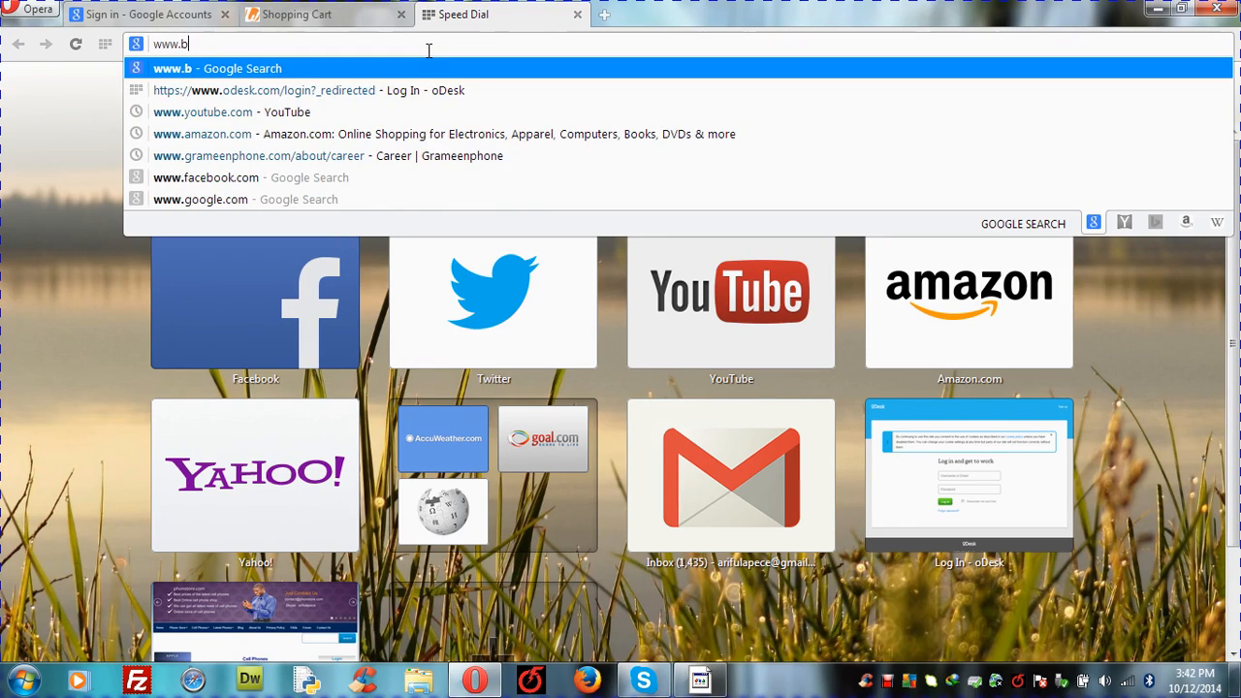
{"action": "type", "text": "dciv"}
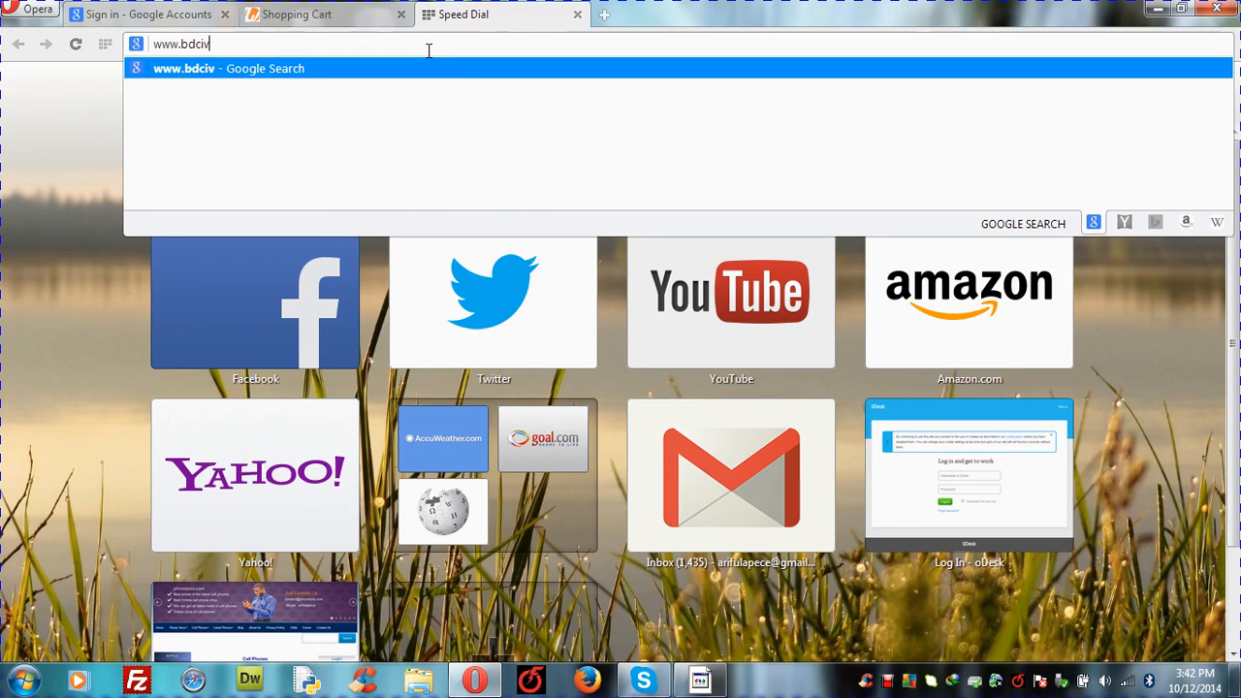
{"action": "type", "text": "ilen"}
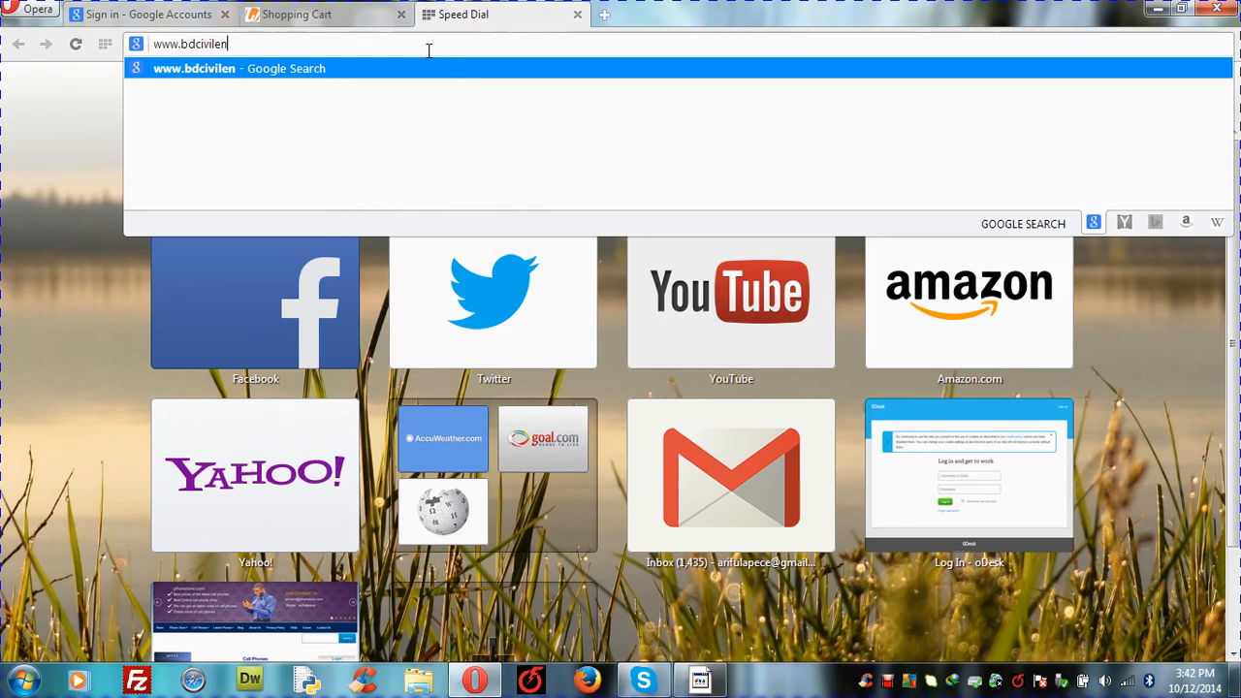
{"action": "type", "text": "gineer"}
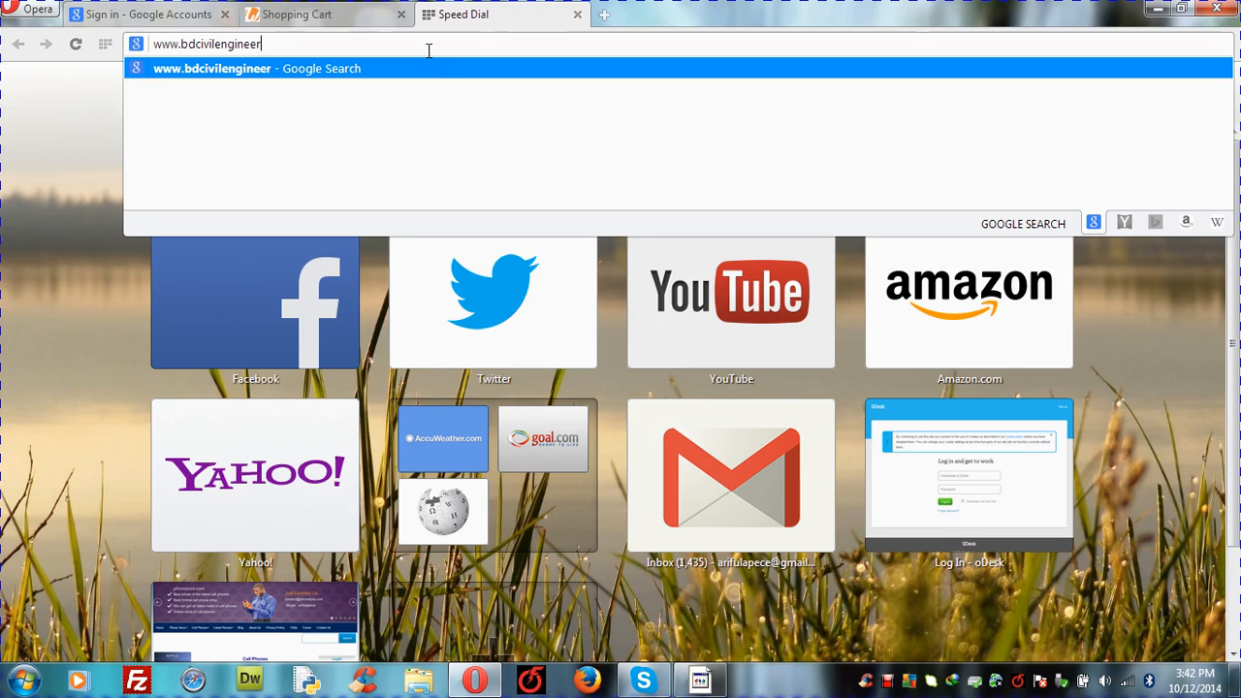
{"action": "type", "text": "ing"}
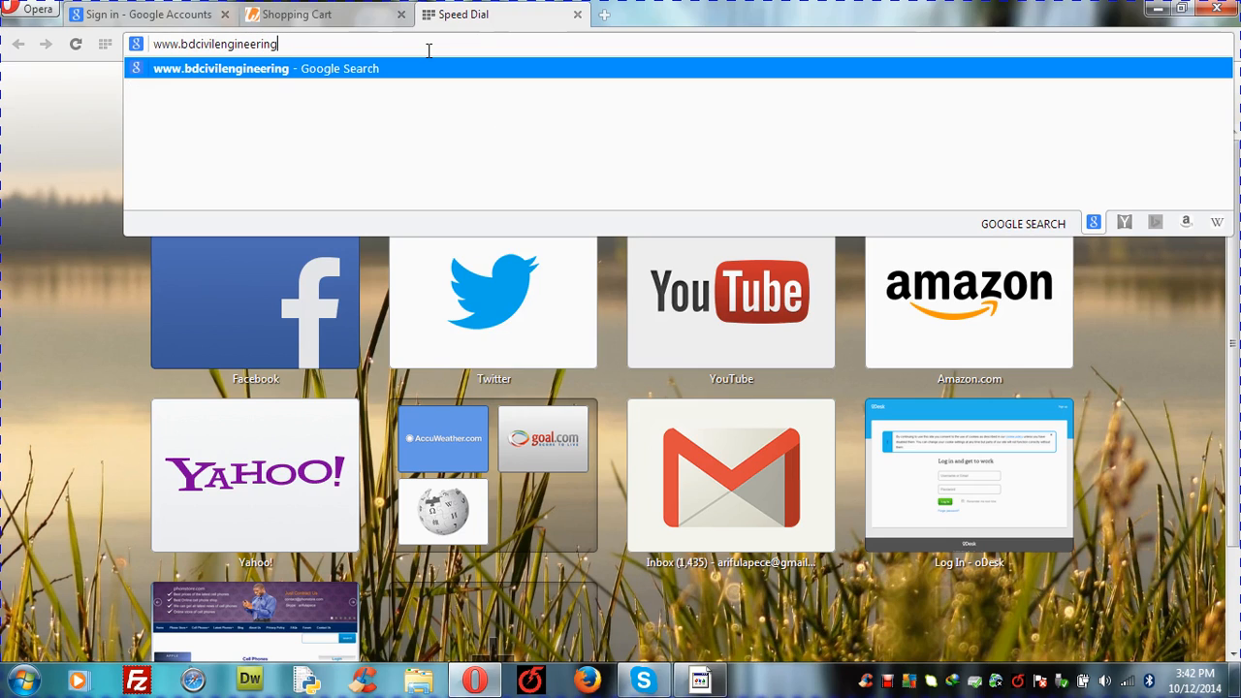
{"action": "type", "text": ".com"}
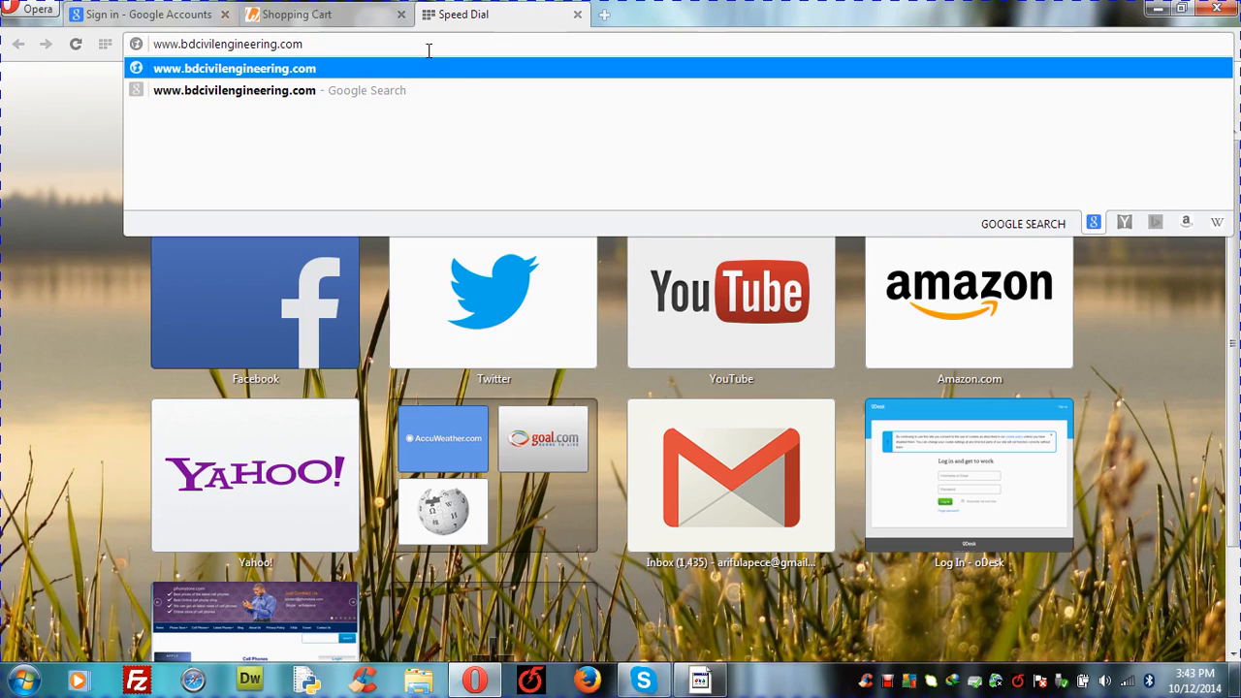
{"action": "key", "text": "Return"}
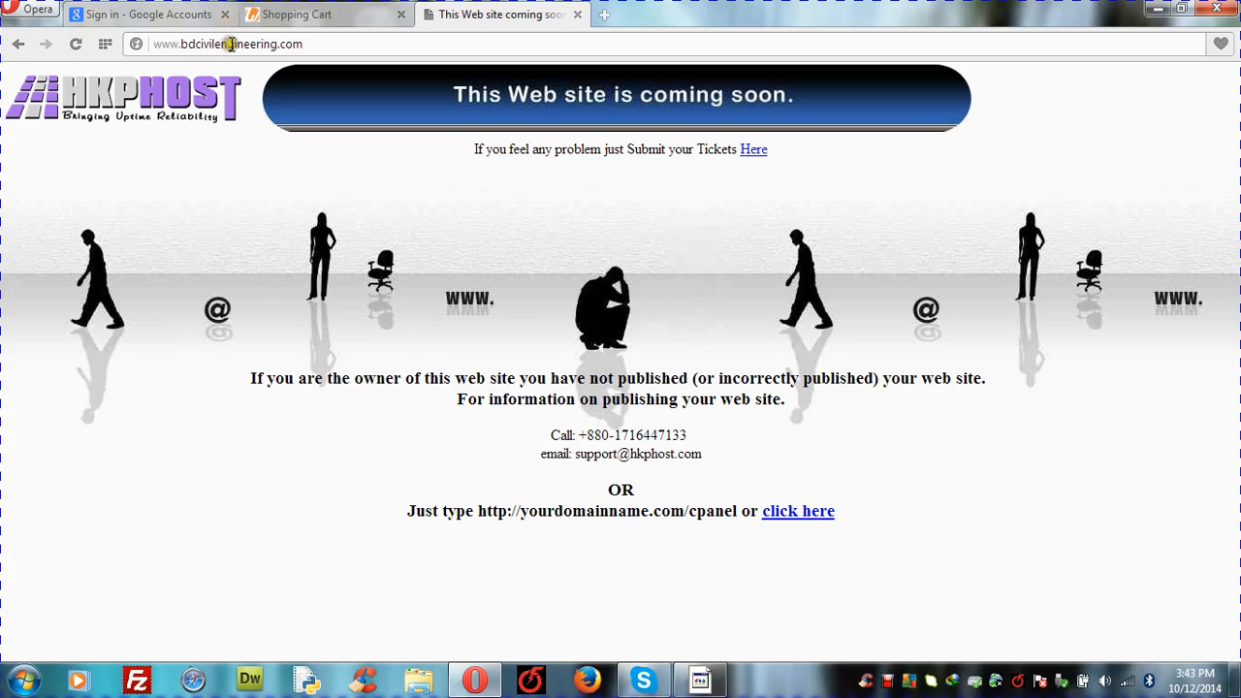
Step: Select the bdcivilengineering.com address, then place the cursor at its end
{"action": "left_click", "coordinate": [304, 43]}
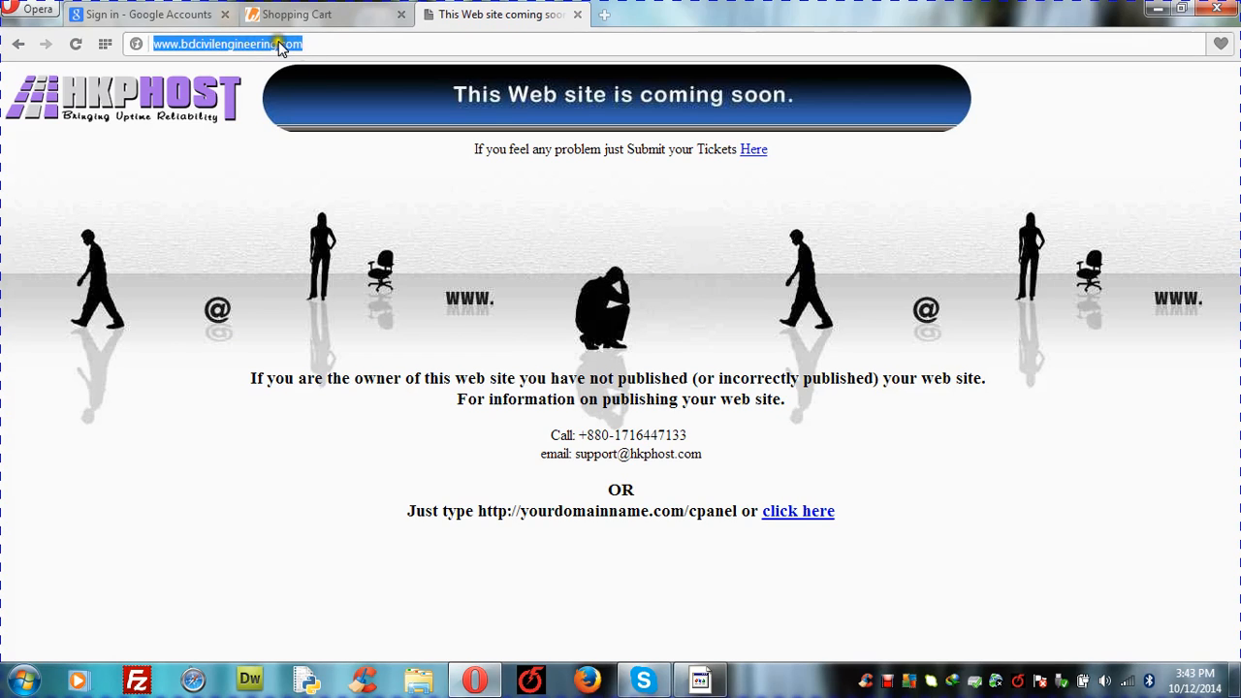
{"action": "left_click", "coordinate": [315, 43]}
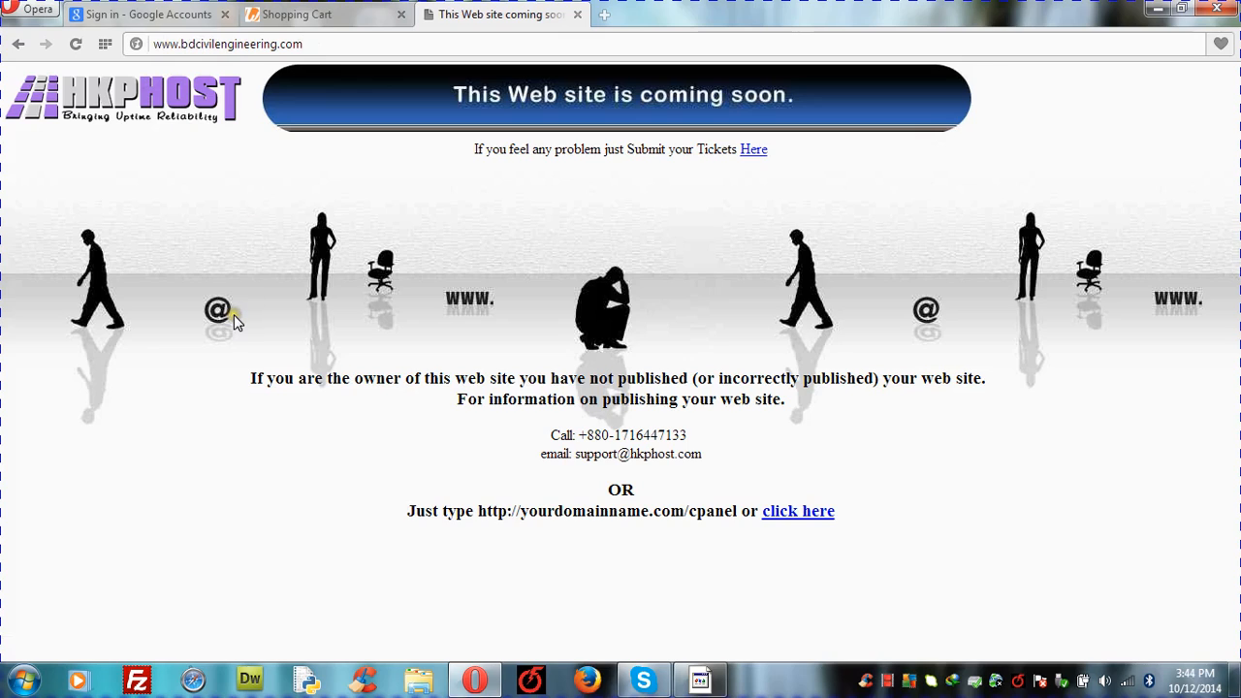
{"action": "type", "text": "/"}
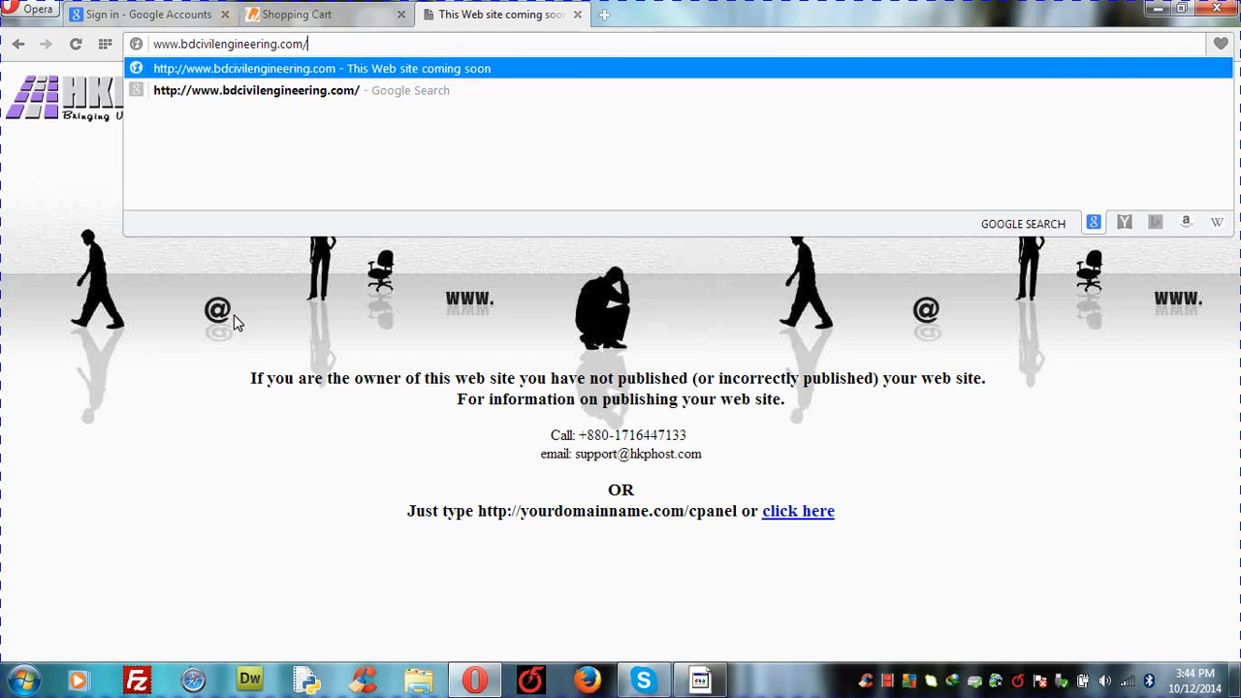
{"action": "type", "text": "c"}
{"action": "type", "text": "p"}
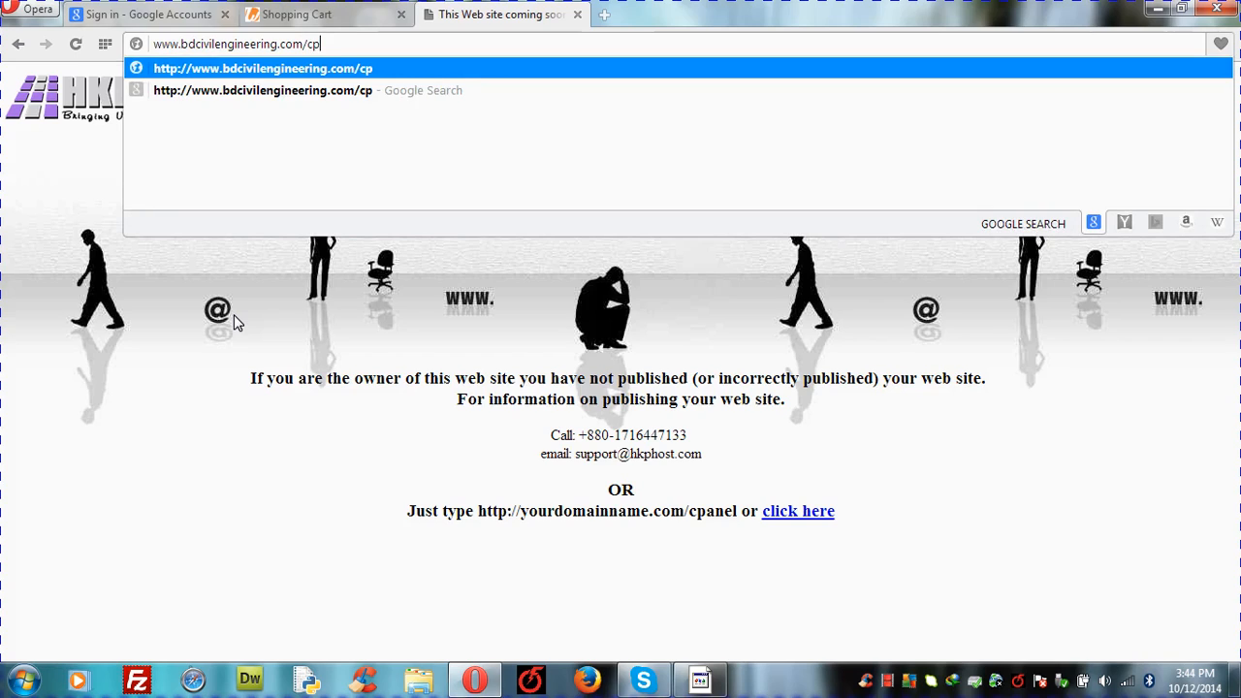
{"action": "type", "text": "anel"}
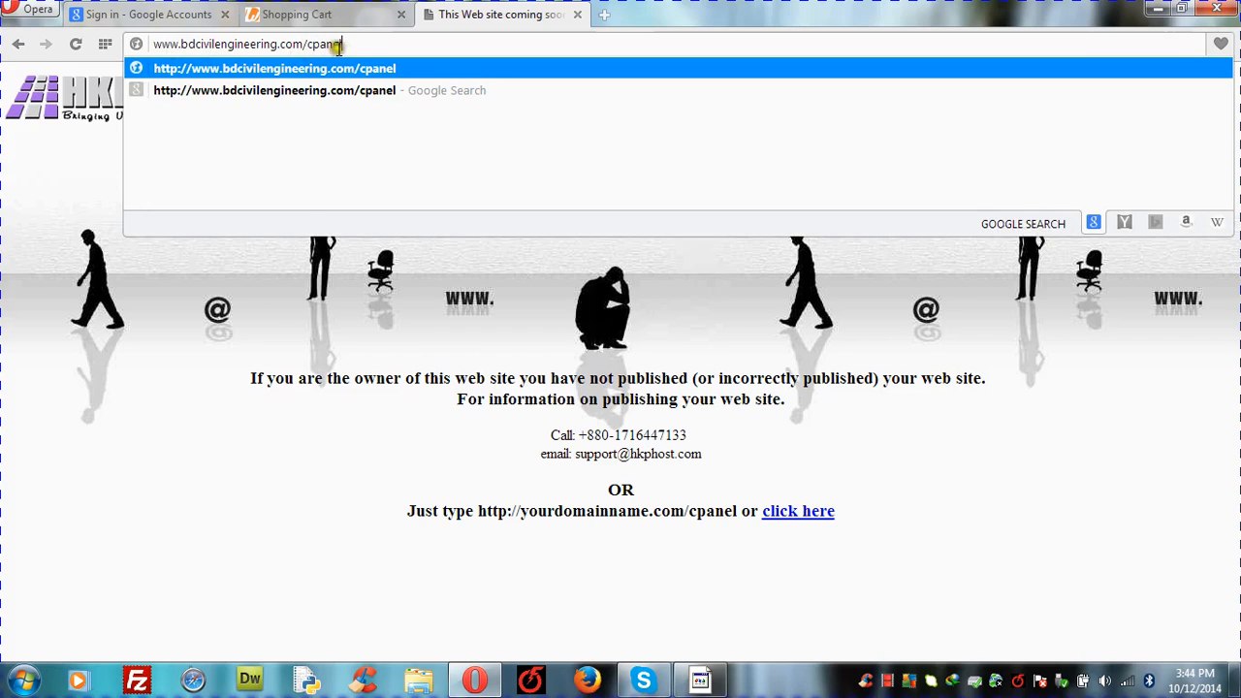
{"action": "type", "text": "/"}
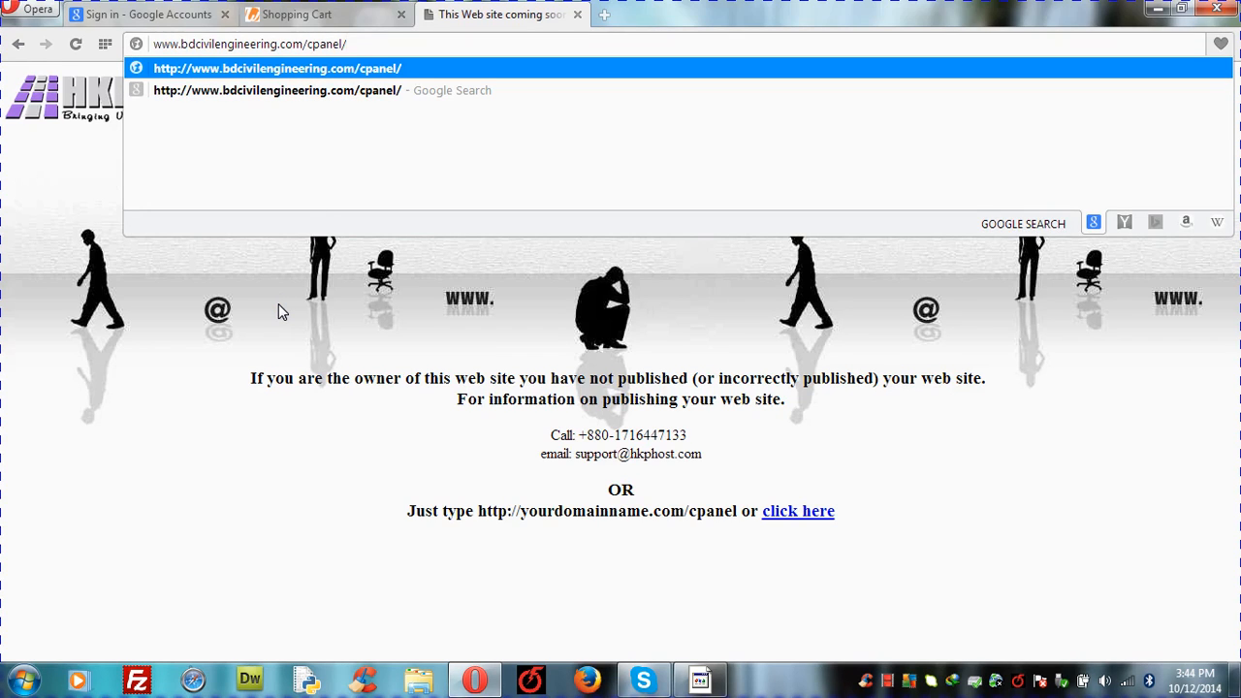
{"action": "key", "text": "Return"}
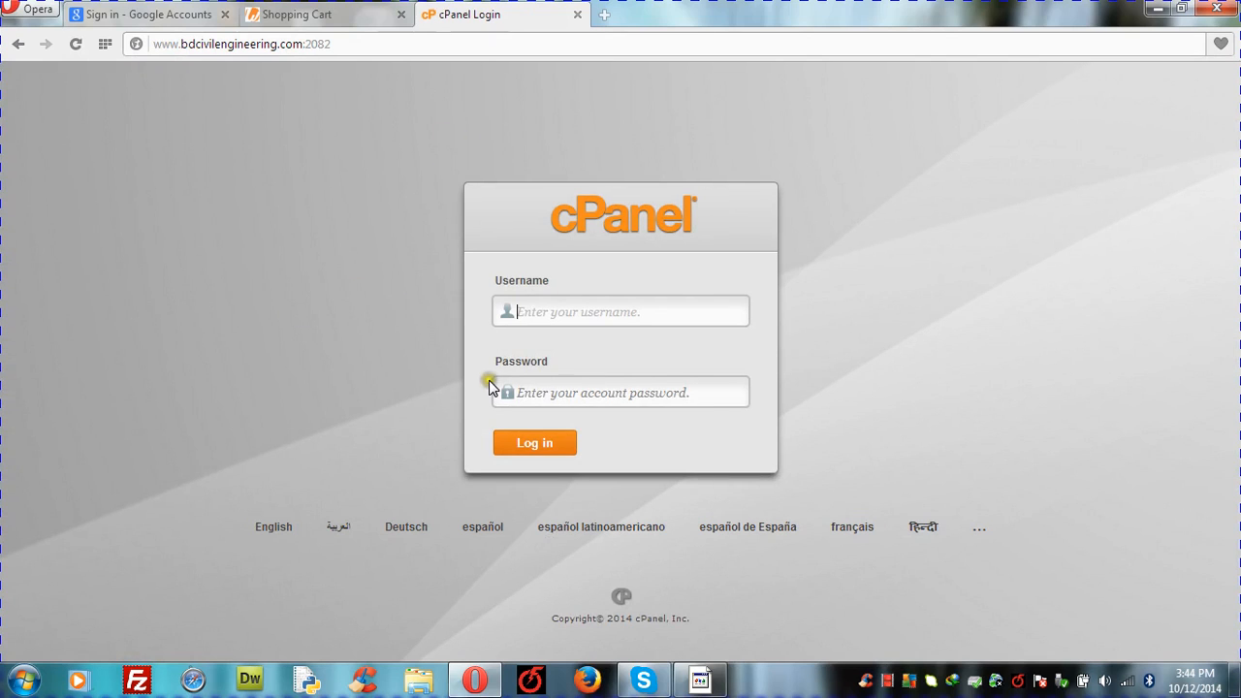
Step: Enter the hosting account username and password on the cPanel login and submit
{"action": "left_click", "coordinate": [541, 310]}
{"action": "left_click", "coordinate": [526, 394]}
{"action": "left_click", "coordinate": [548, 311]}
{"action": "left_click", "coordinate": [549, 312]}
{"action": "type", "text": "b"}
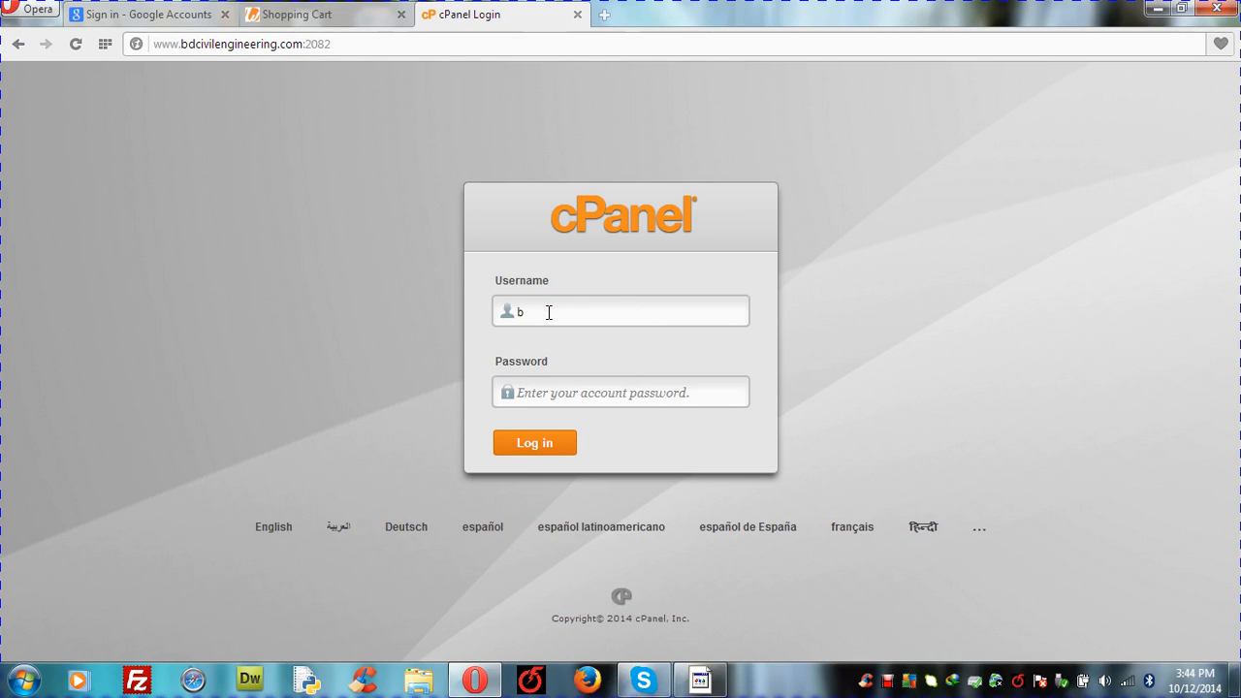
{"action": "type", "text": "dcivile"}
{"action": "left_click", "coordinate": [545, 396]}
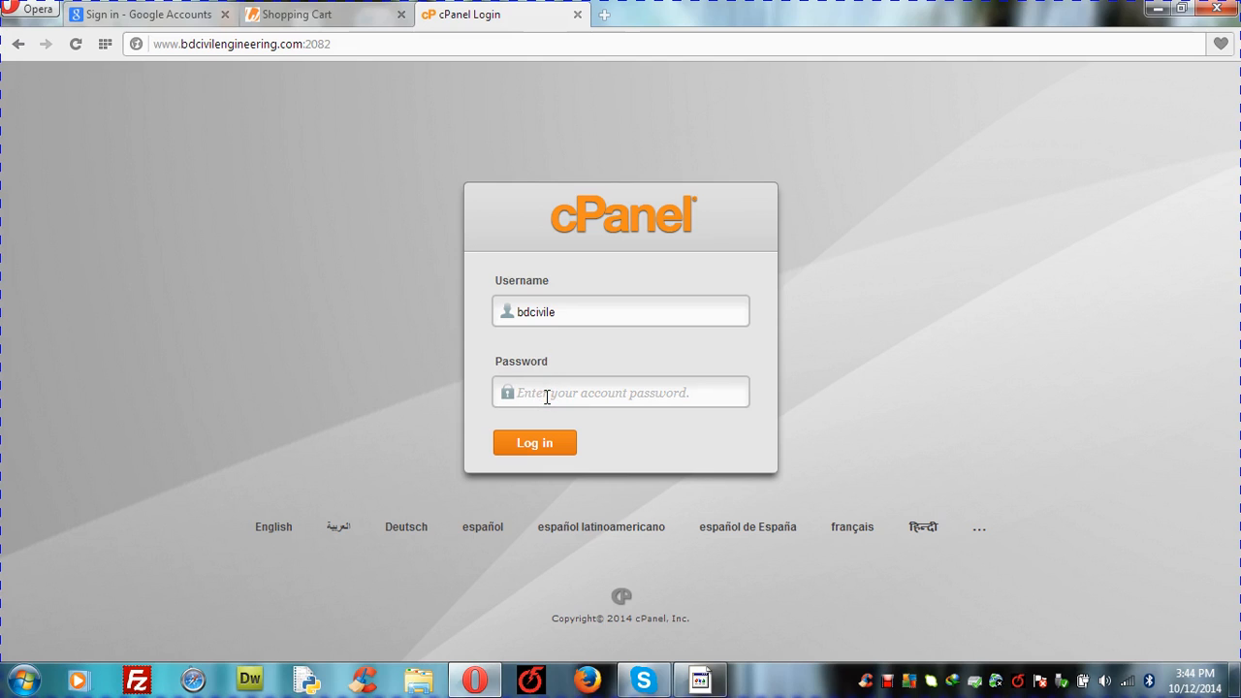
{"action": "type", "text": "•"}
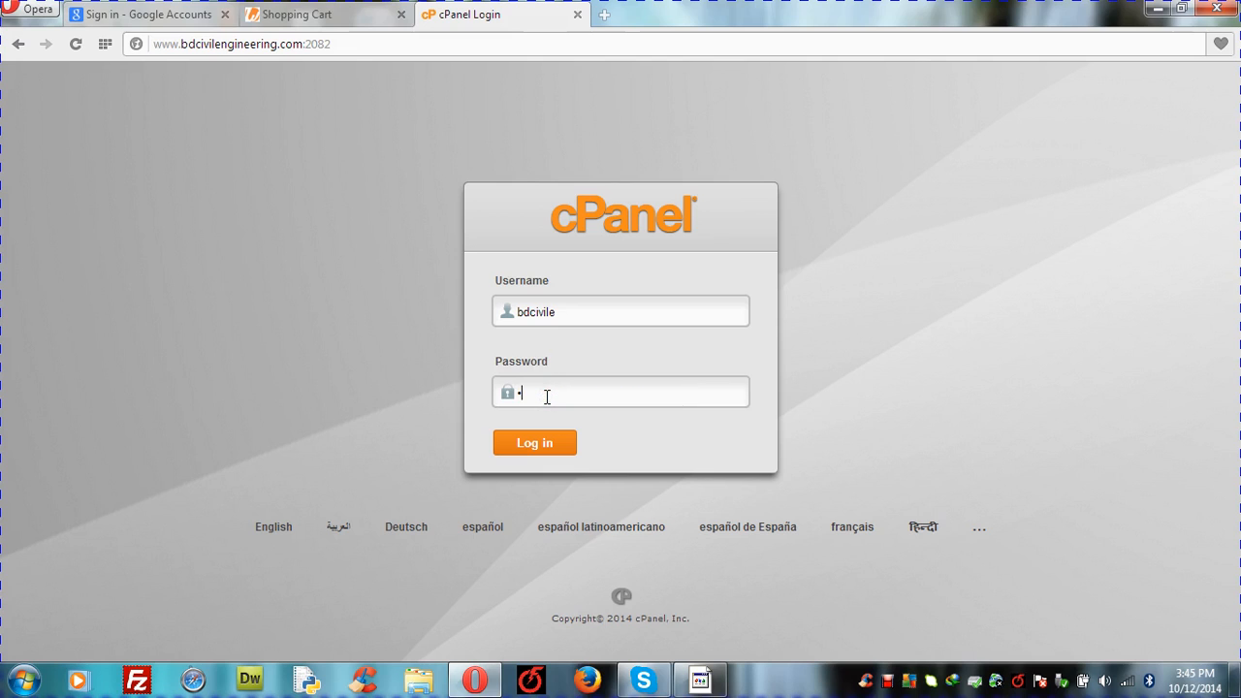
{"action": "type", "text": "••"}
{"action": "left_click", "coordinate": [544, 450]}
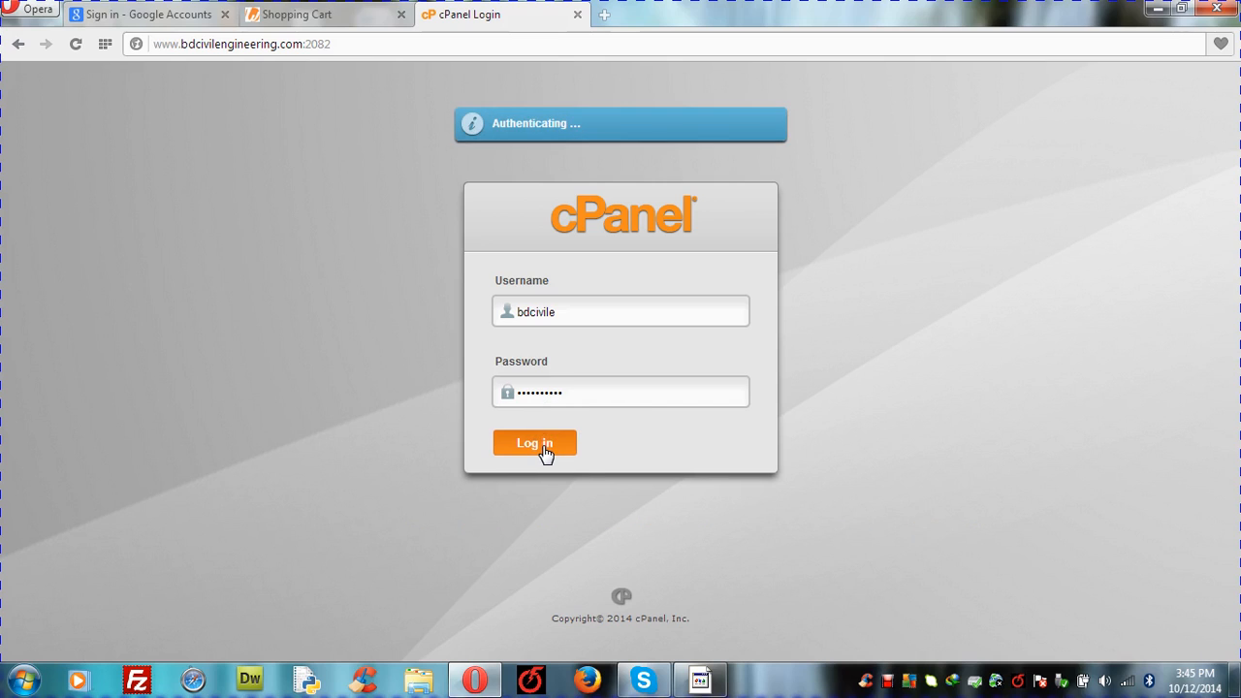
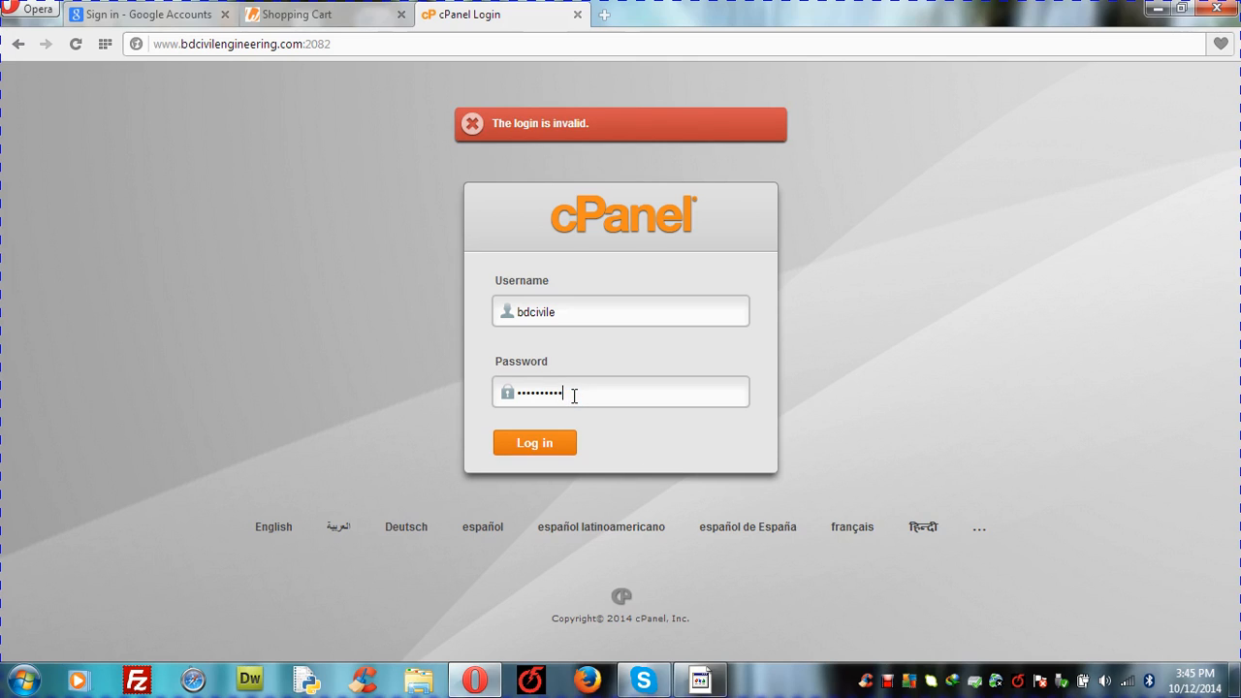
Step: Clear the rejected password from the cPanel login form and minimize Opera
{"action": "key", "text": "BackSpace"}
{"action": "key", "text": "BackSpace"}
{"action": "key", "text": "BackSpace"}
{"action": "key", "text": "BackSpace"}
{"action": "key", "text": "BackSpace"}
{"action": "key", "text": "BackSpace"}
{"action": "key", "text": "BackSpace"}
{"action": "key", "text": "BackSpace"}
{"action": "key", "text": "BackSpace"}
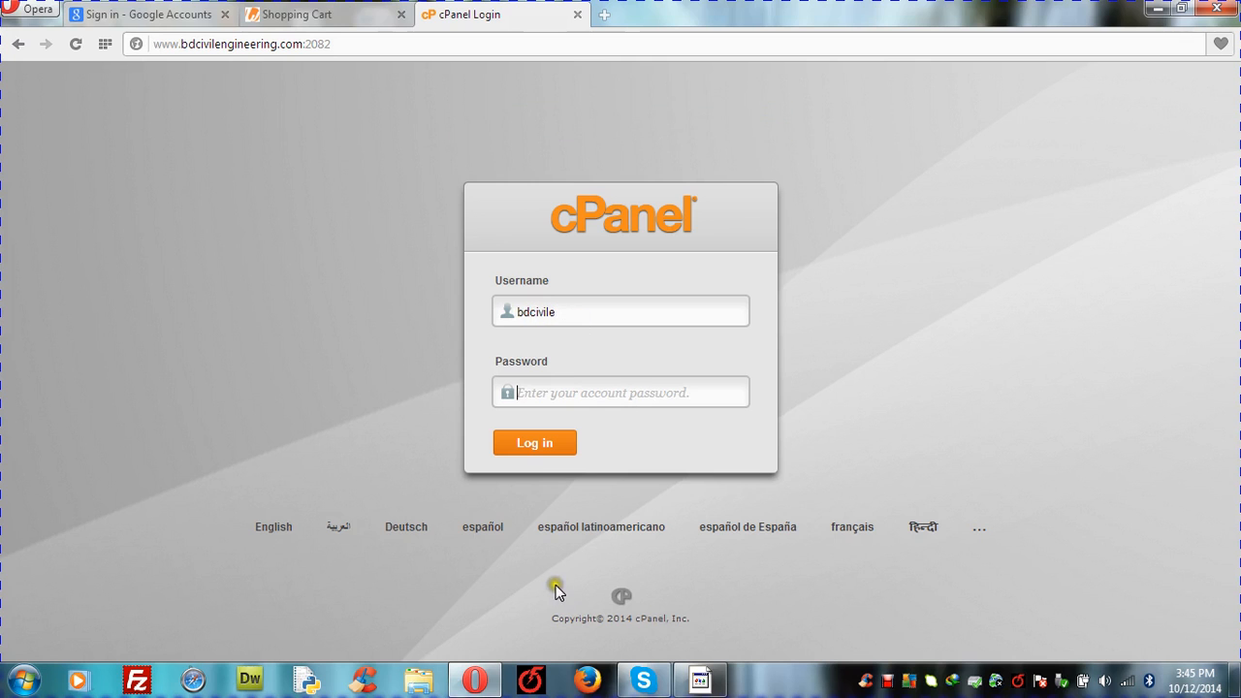
{"action": "left_click", "coordinate": [1154, 10]}
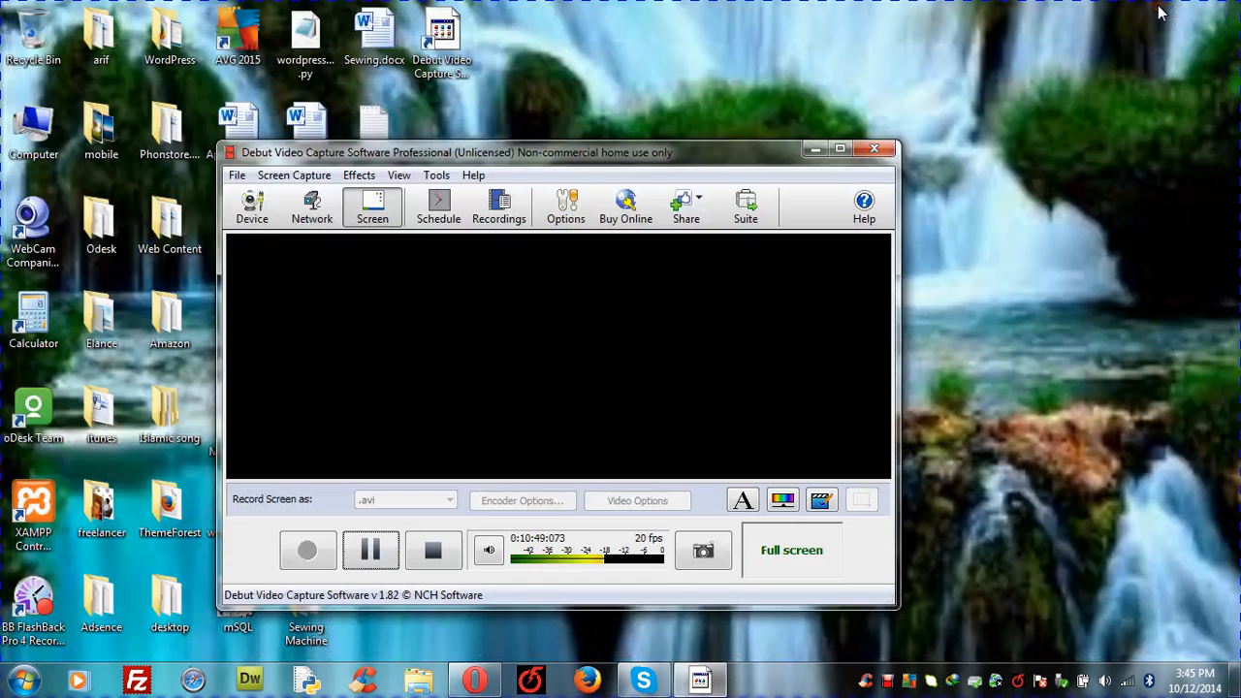
Step: Open phonstorecode.txt from the desktop and start a new line at the end for the password
{"action": "left_click", "coordinate": [813, 148]}
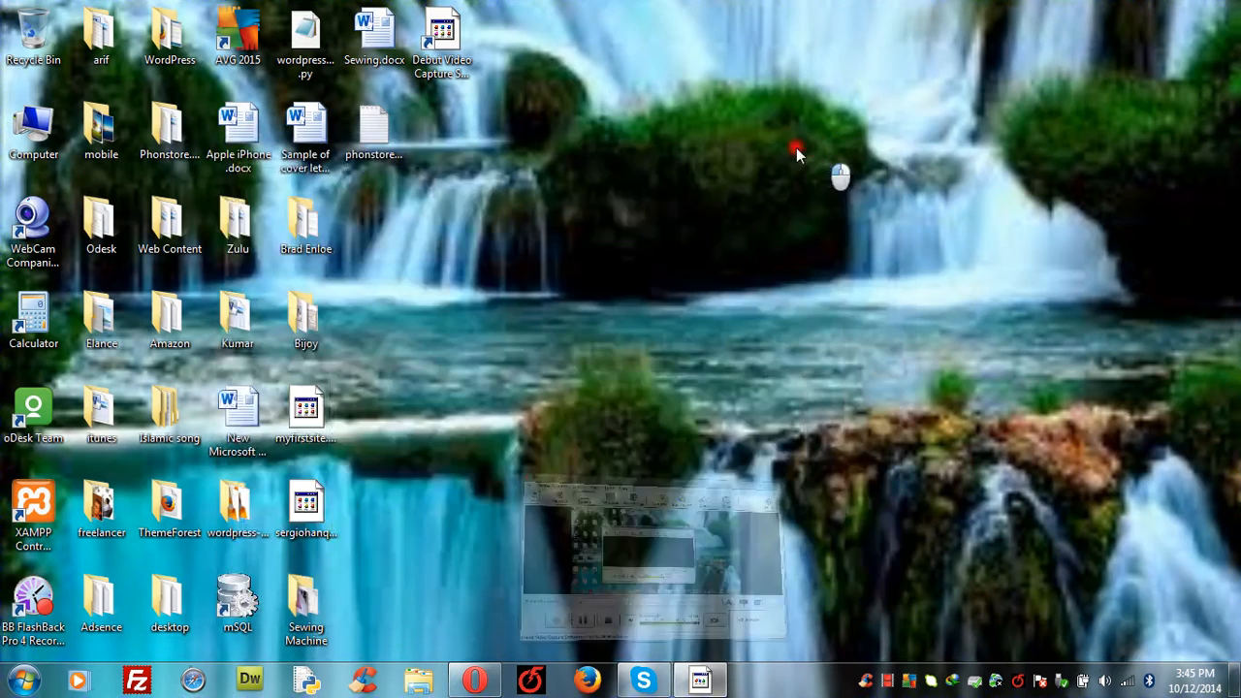
{"action": "double_click", "coordinate": [366, 135]}
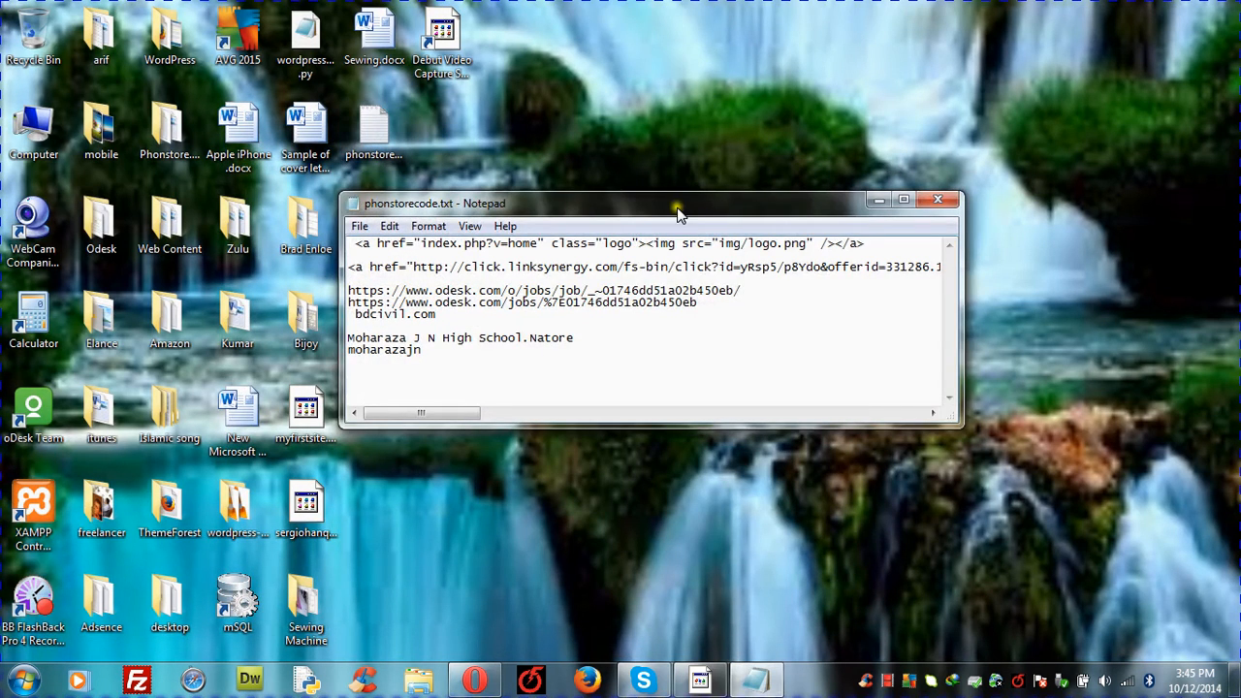
{"action": "left_click", "coordinate": [437, 364]}
{"action": "key", "text": "Return"}
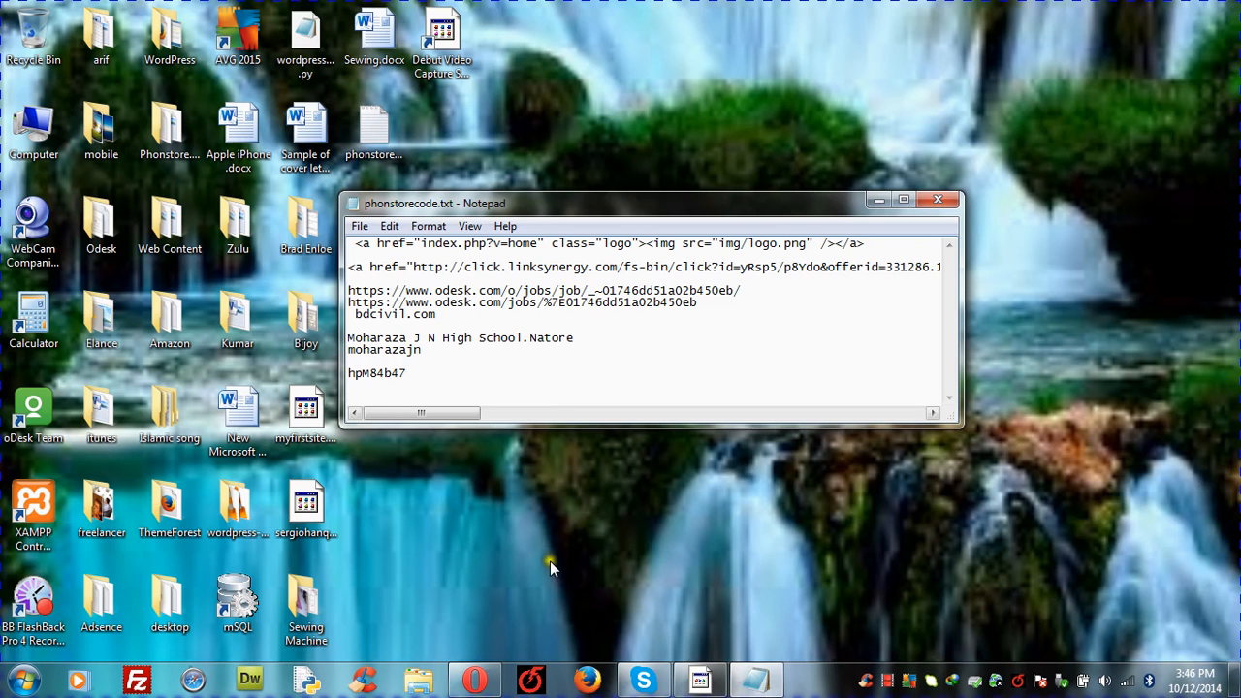
{"action": "left_click", "coordinate": [888, 681]}
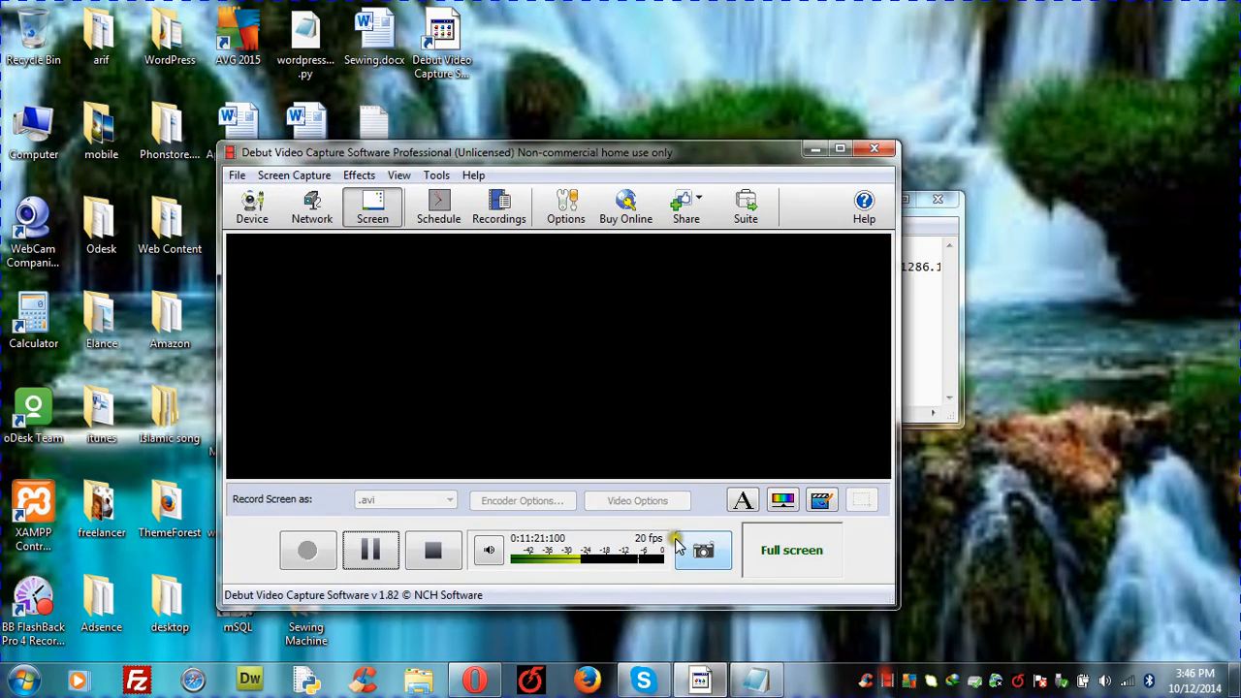
Step: Log into cPanel, decline the Welcome New User wizard, and scroll down to the Files section
{"action": "left_click", "coordinate": [369, 550]}
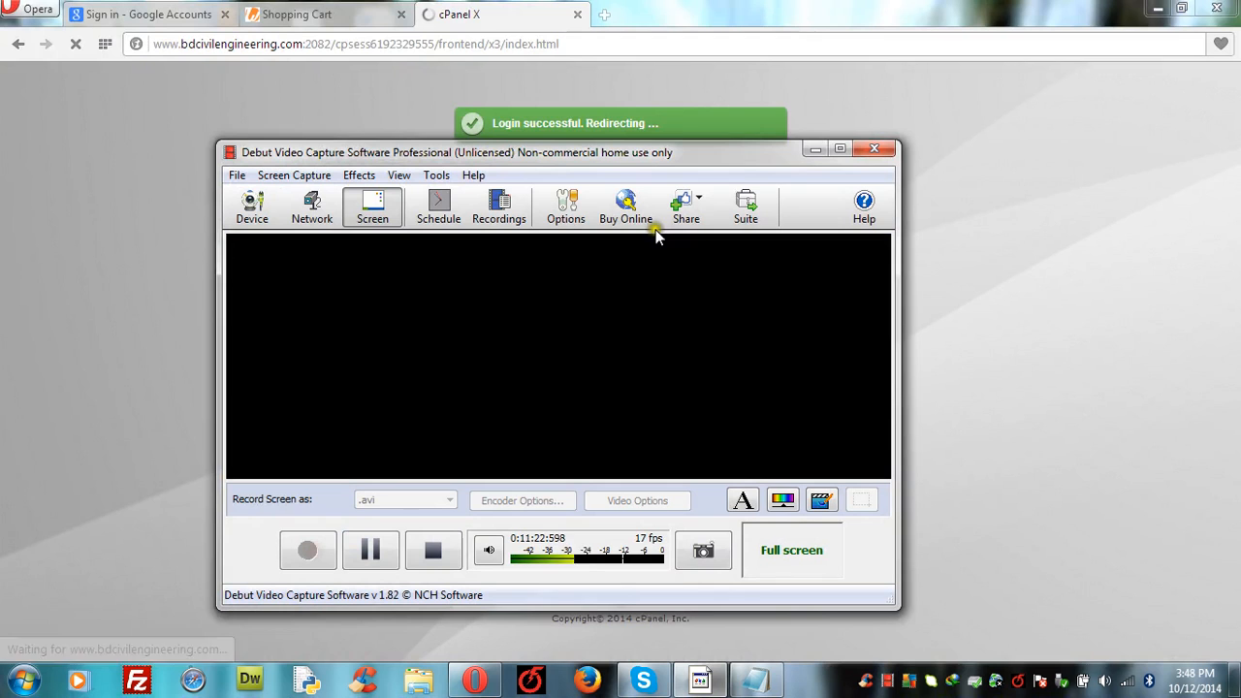
{"action": "left_click", "coordinate": [812, 147]}
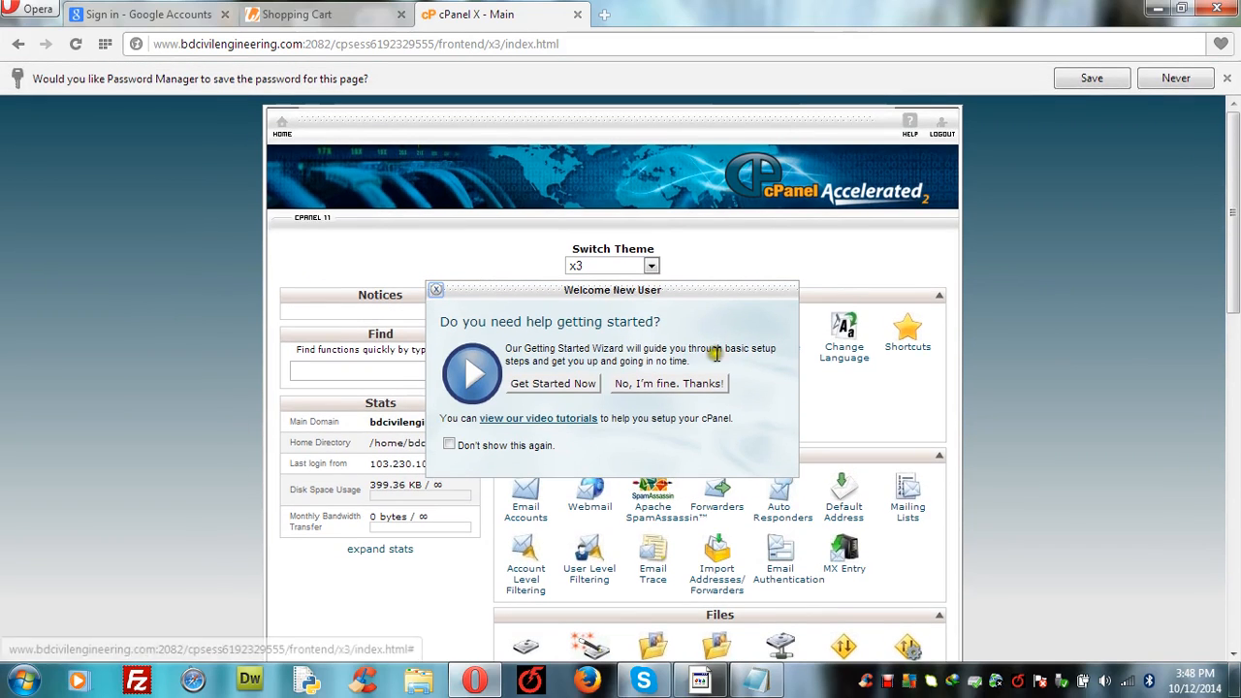
{"action": "left_click", "coordinate": [675, 386]}
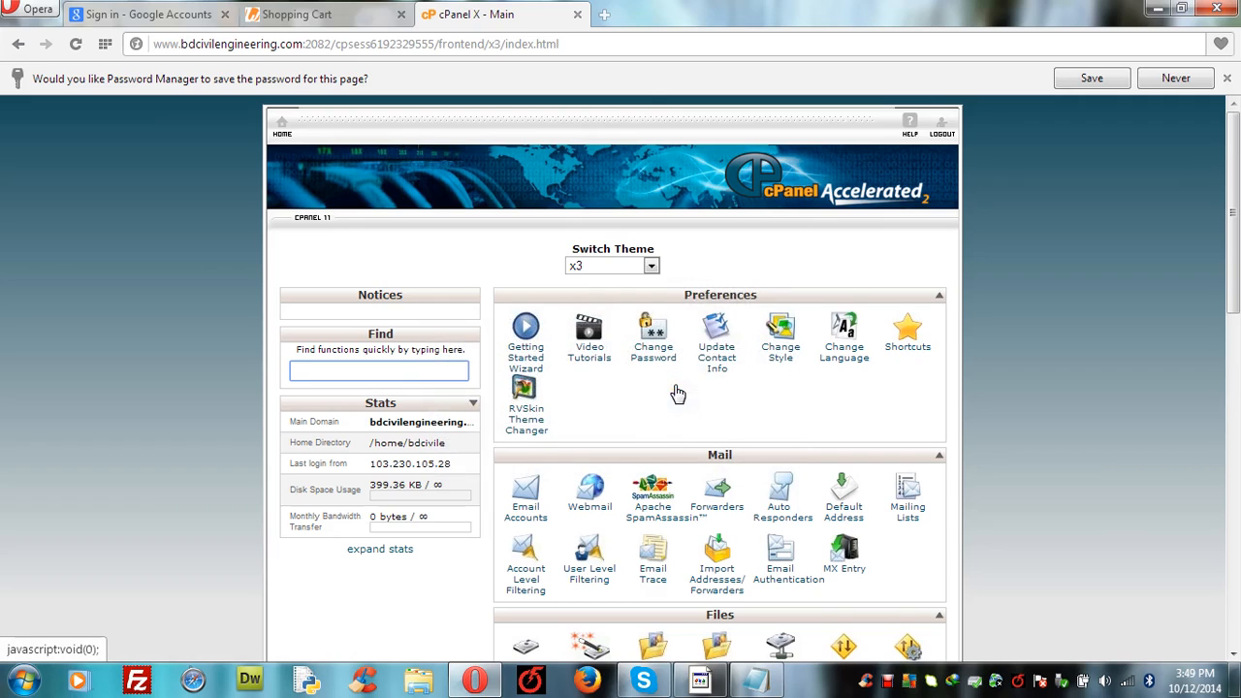
{"action": "left_click", "coordinate": [1100, 391]}
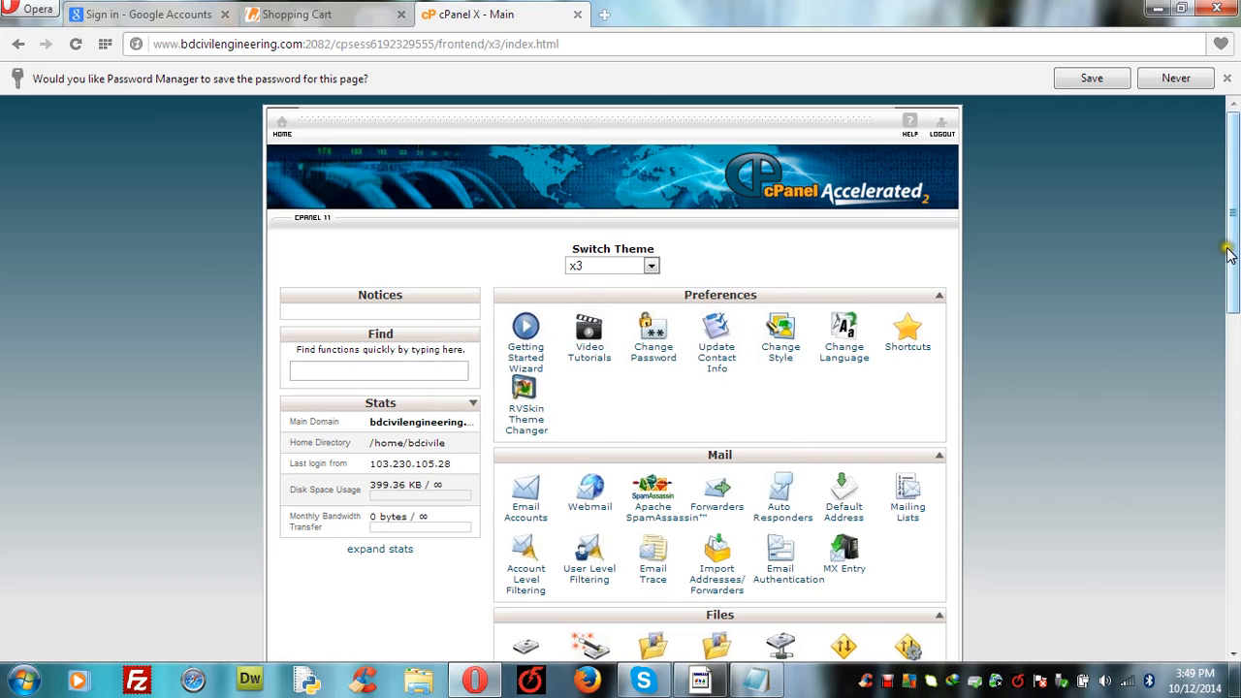
{"action": "left_click_drag", "start_coordinate": [1231, 254], "coordinate": [1235, 332]}
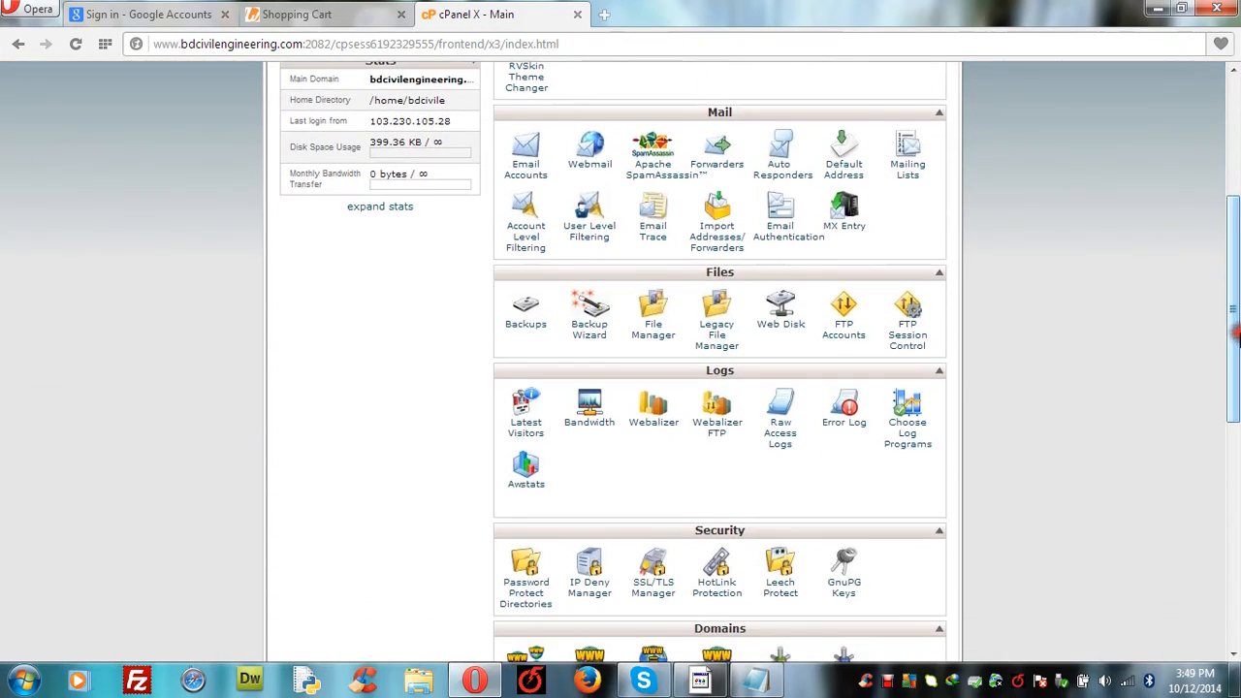
Step: Open File Manager in a new tab and list the public_html folder contents
{"action": "right_click", "coordinate": [653, 318]}
{"action": "left_click", "coordinate": [710, 328]}
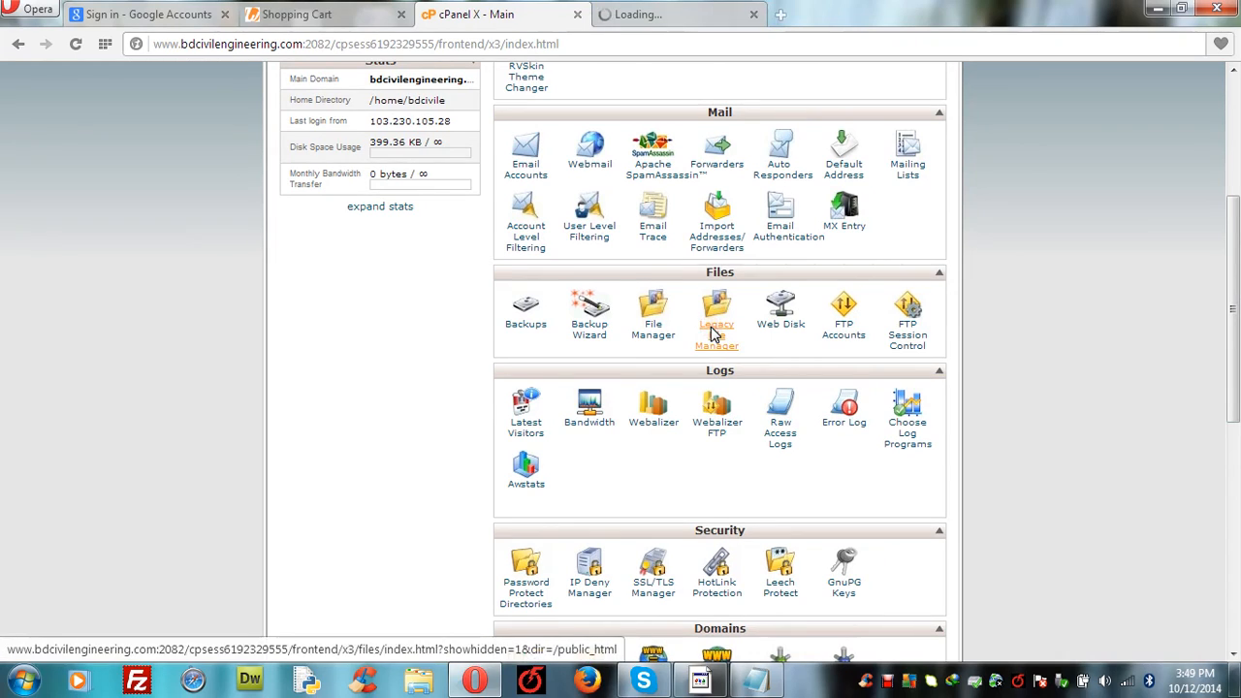
{"action": "left_click", "coordinate": [646, 14]}
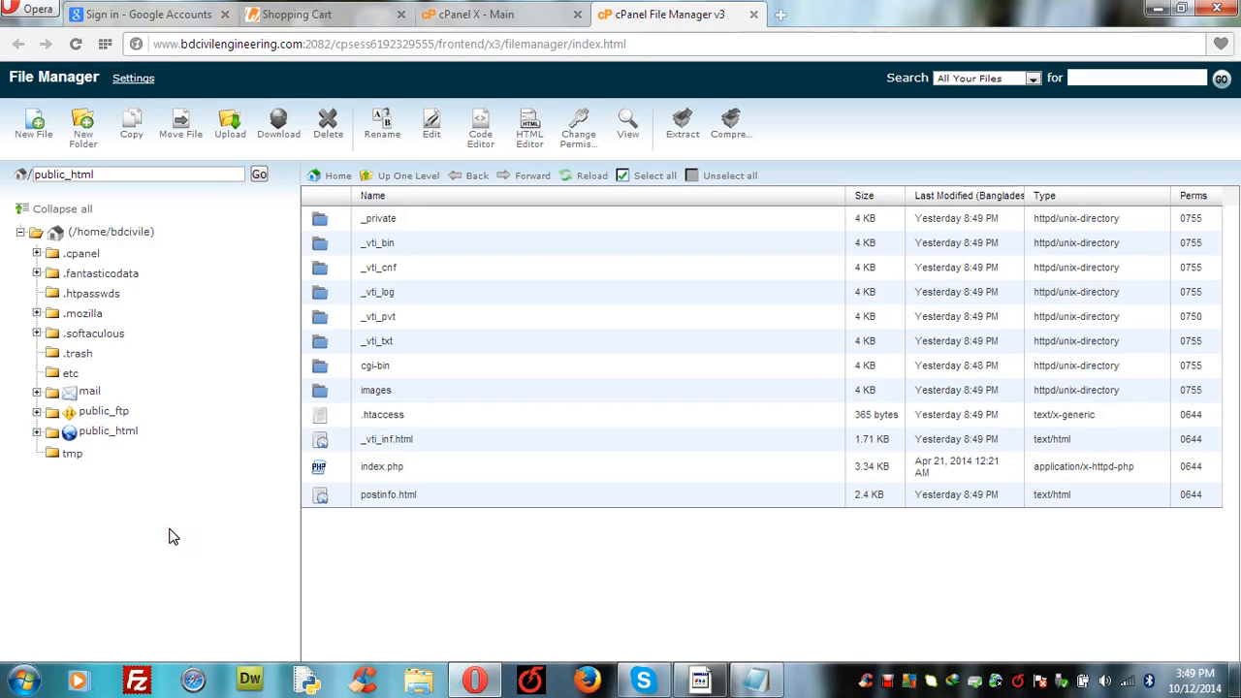
{"action": "left_click", "coordinate": [74, 436]}
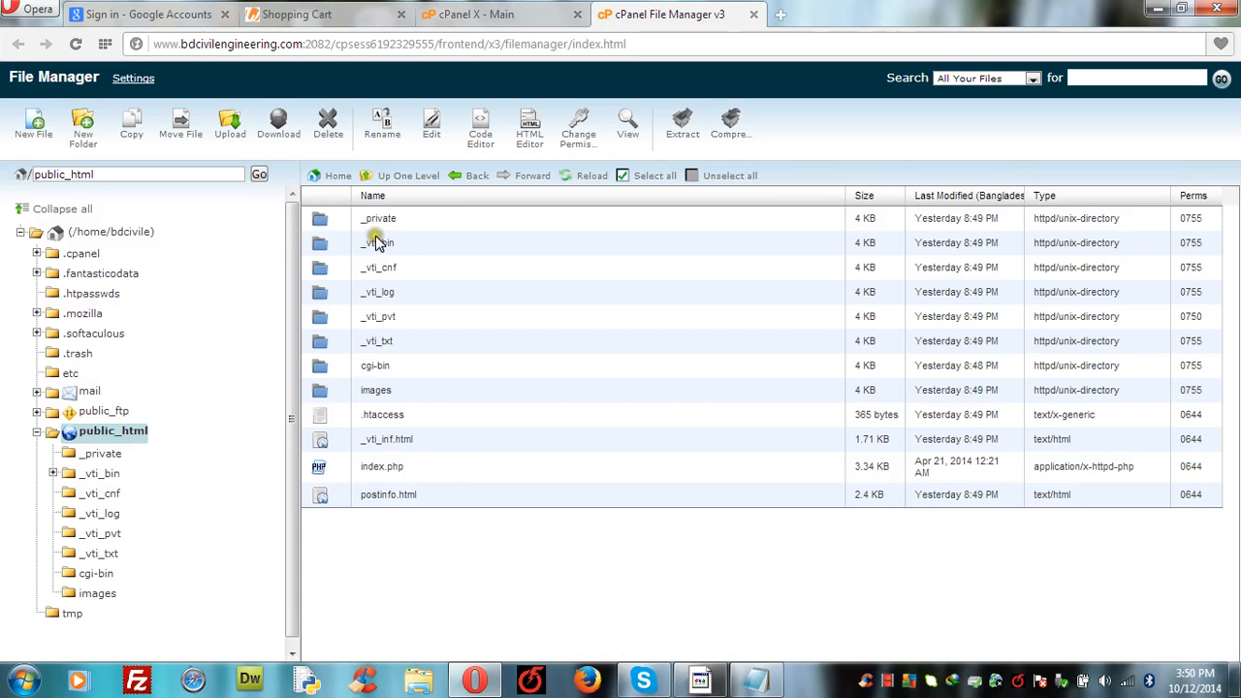
{"action": "left_click", "coordinate": [335, 12]}
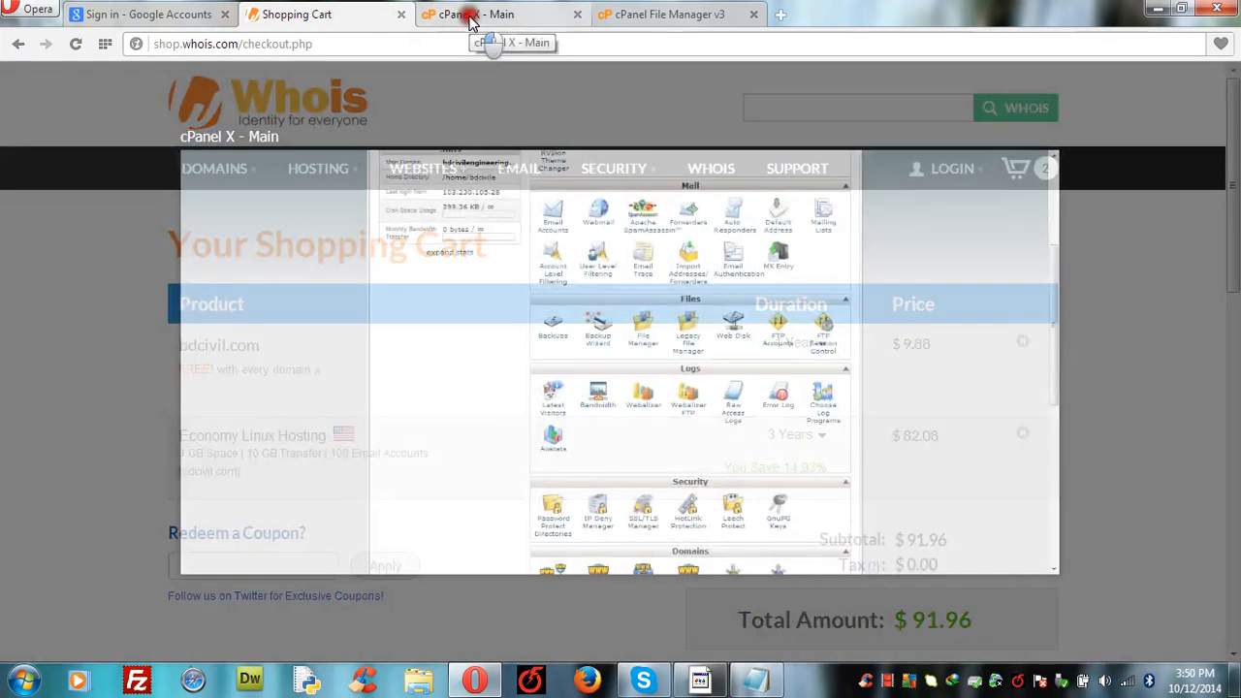
{"action": "left_click", "coordinate": [466, 17]}
{"action": "left_click", "coordinate": [674, 16]}
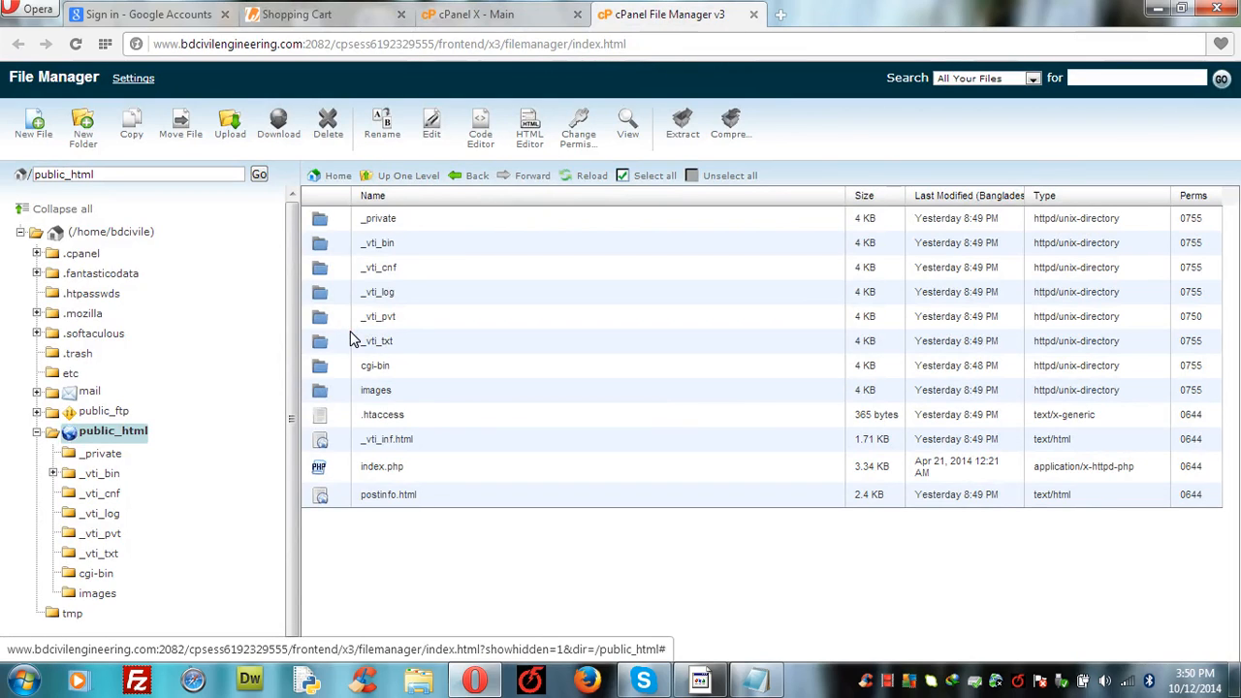
Step: Select _private, _vti_bin, _vti_cnf, _vti_log, _vti_pvt and _vti_txt in public_html
{"action": "left_click", "coordinate": [360, 223]}
{"action": "left_click", "coordinate": [364, 223]}
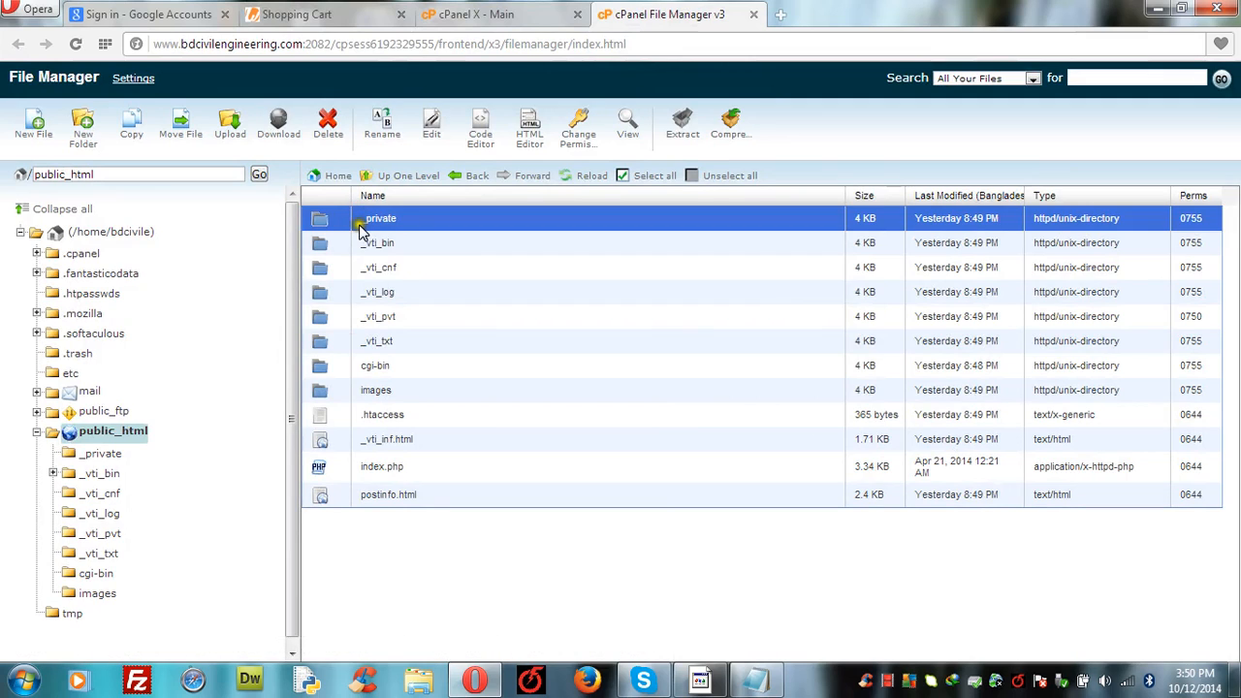
{"action": "left_click", "coordinate": [362, 225]}
{"action": "left_click", "coordinate": [360, 222]}
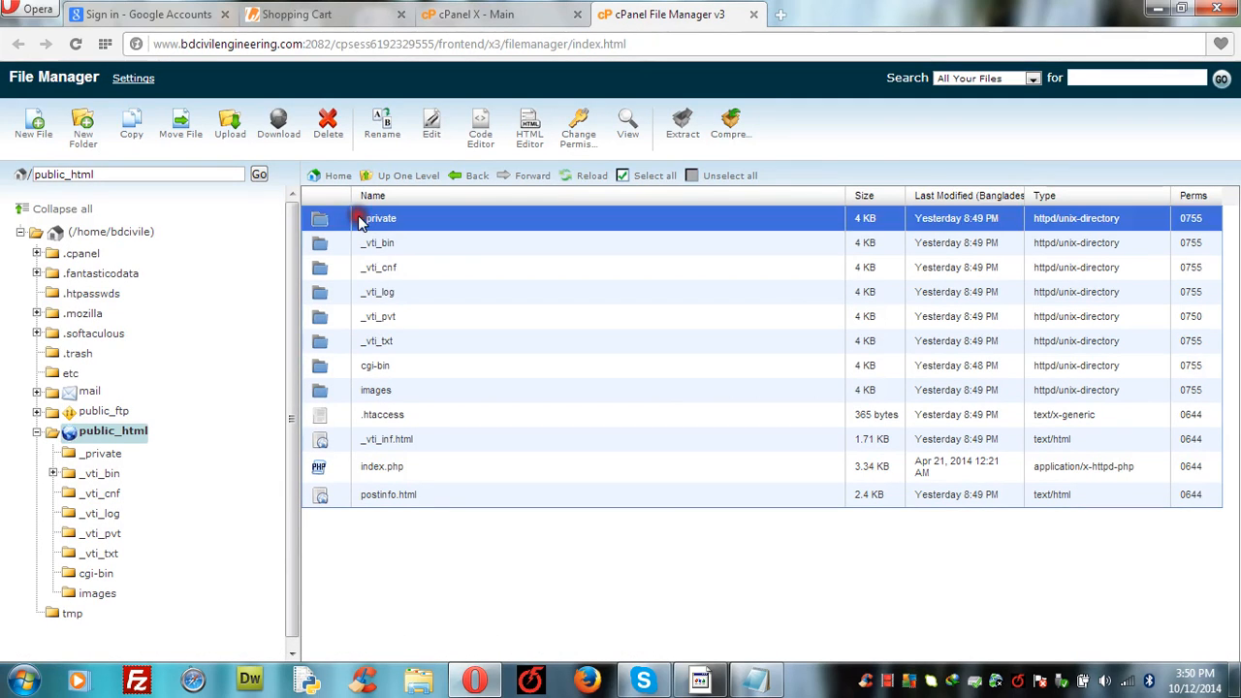
{"action": "left_click", "coordinate": [362, 244], "text": "ctrl"}
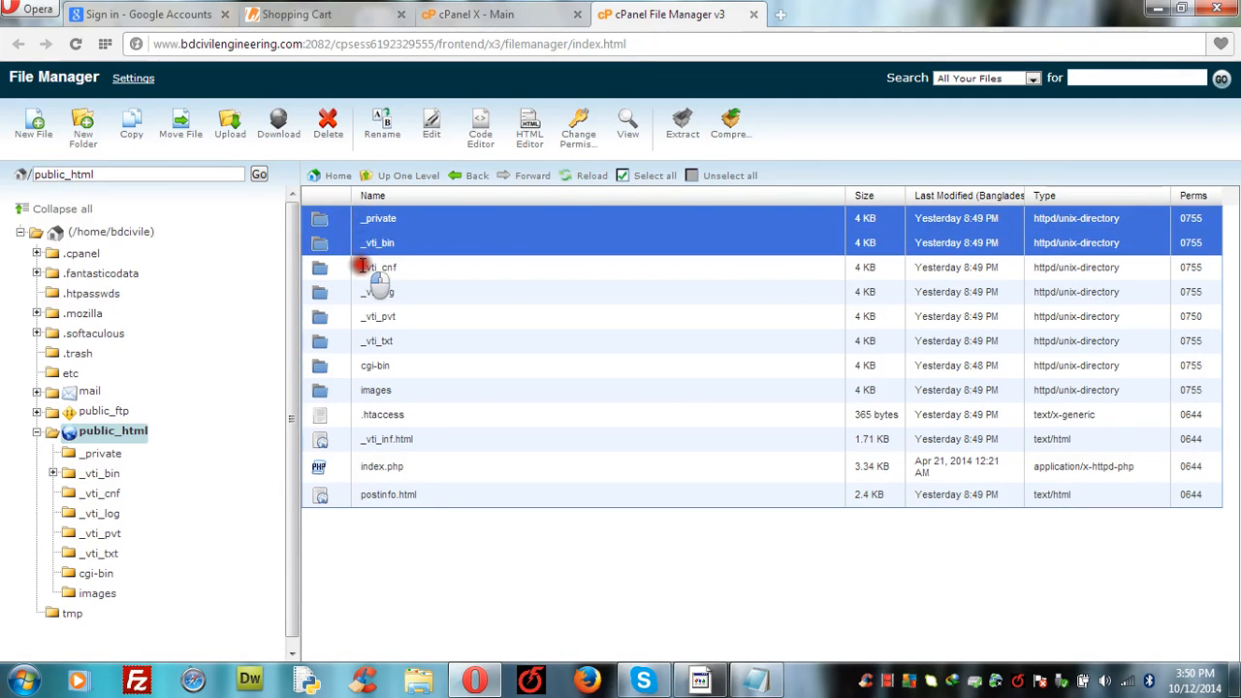
{"action": "left_click", "coordinate": [362, 266], "text": "ctrl"}
{"action": "left_click", "coordinate": [360, 291], "text": "ctrl"}
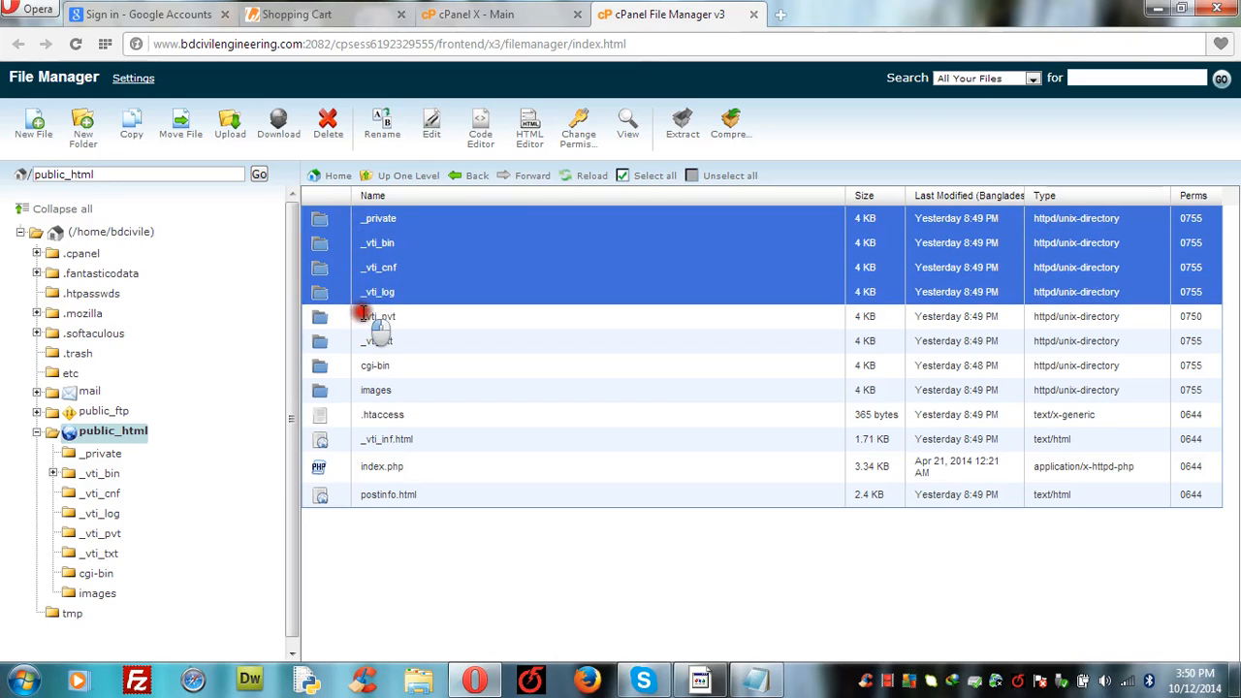
{"action": "left_click", "coordinate": [362, 315], "text": "ctrl"}
{"action": "left_click", "coordinate": [362, 340], "text": "ctrl"}
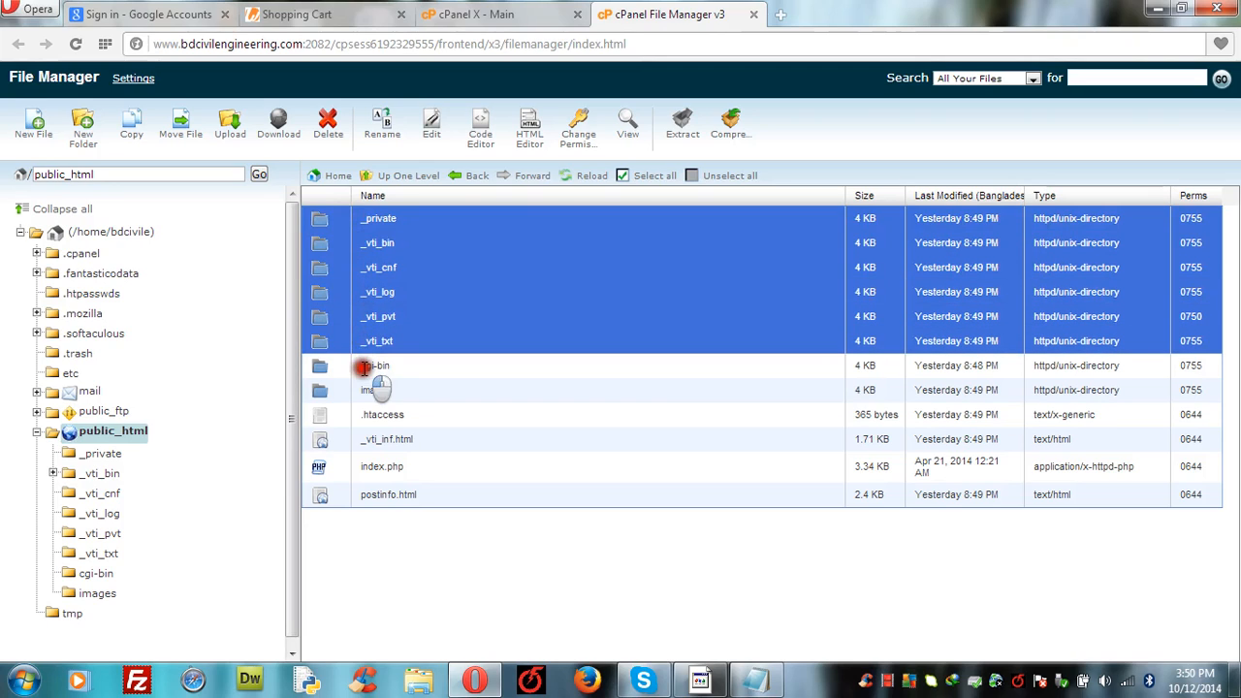
Step: Add cgi-bin, images, .htaccess, _vti_inf.html, index.php and postinfo.html, then delete all twelve items
{"action": "left_click", "coordinate": [363, 365], "text": "ctrl"}
{"action": "left_click", "coordinate": [362, 390], "text": "ctrl"}
{"action": "left_click", "coordinate": [362, 415], "text": "ctrl"}
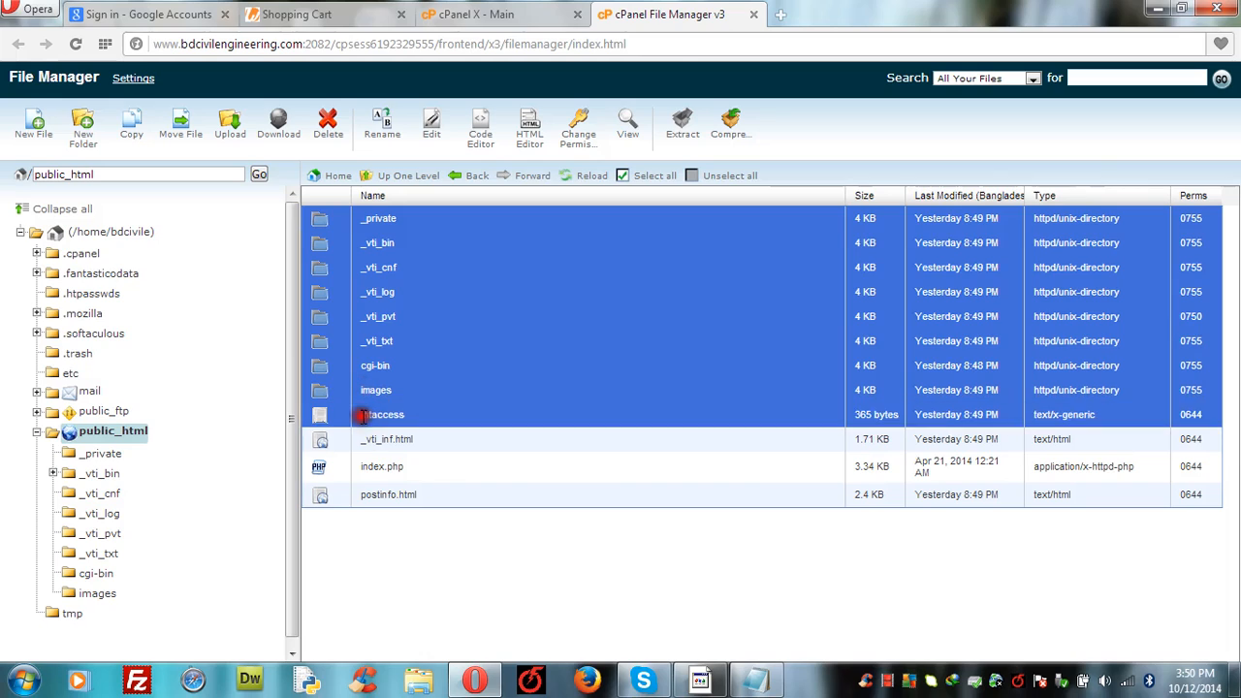
{"action": "left_click", "coordinate": [362, 439], "text": "ctrl"}
{"action": "left_click", "coordinate": [364, 467], "text": "ctrl"}
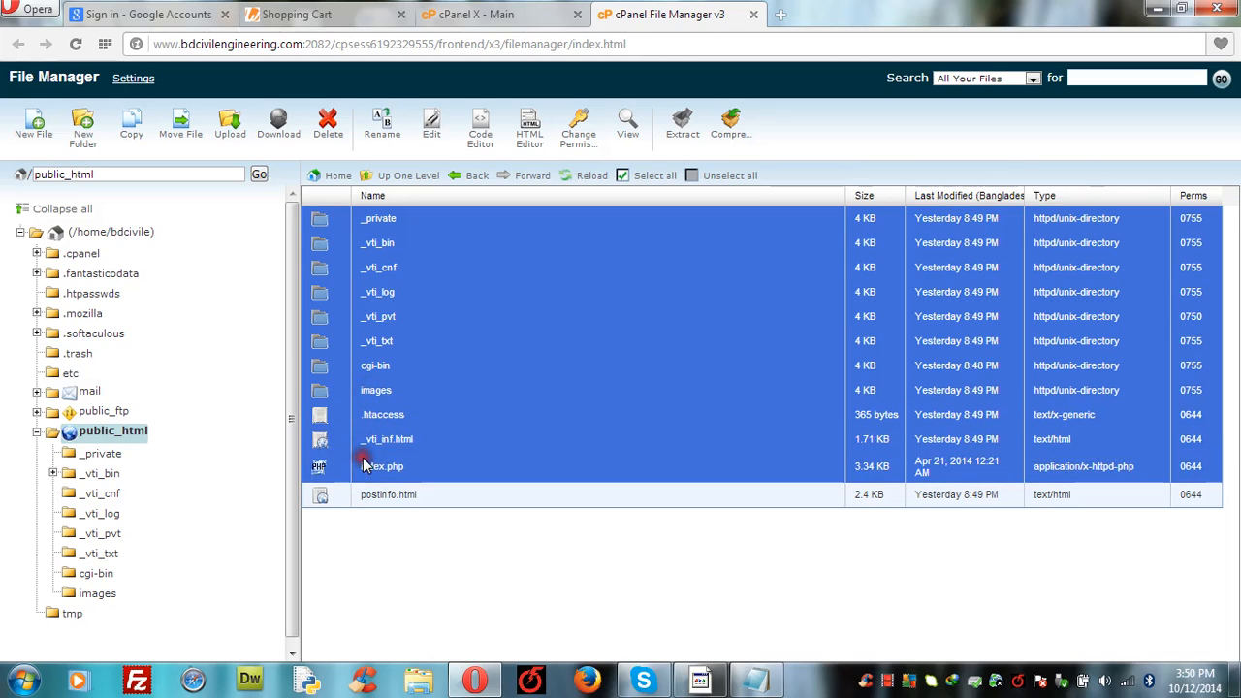
{"action": "left_click", "coordinate": [363, 494], "text": "ctrl"}
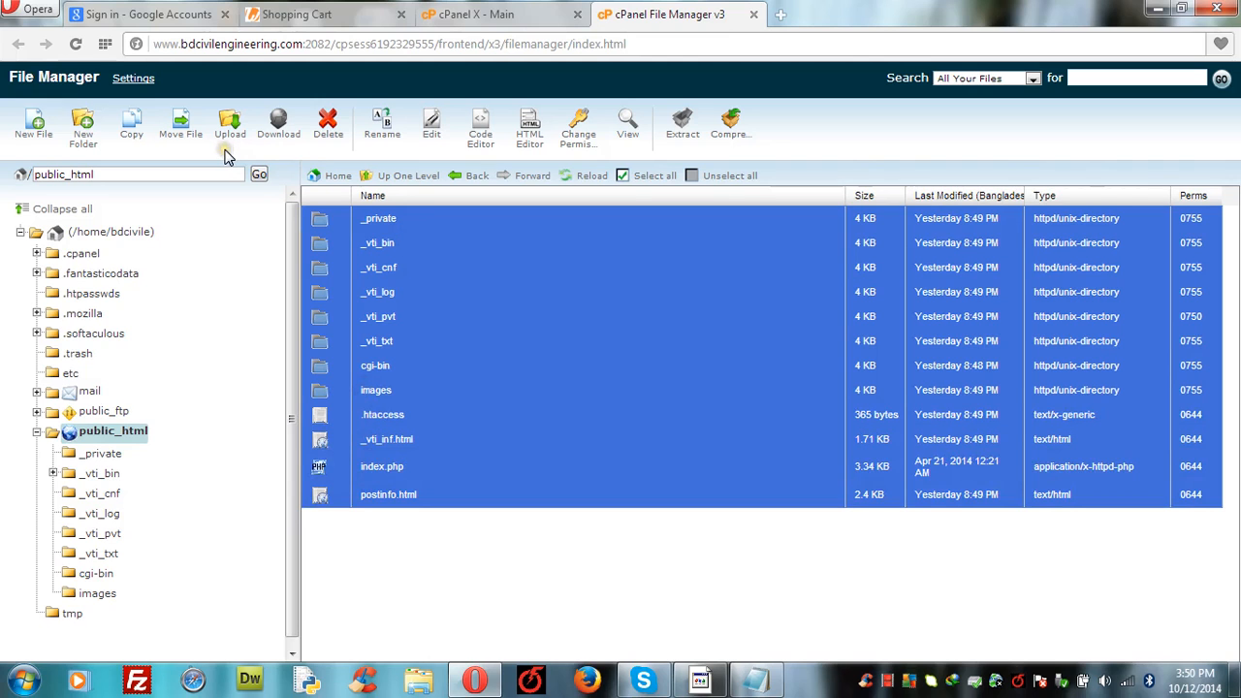
{"action": "left_click", "coordinate": [329, 122]}
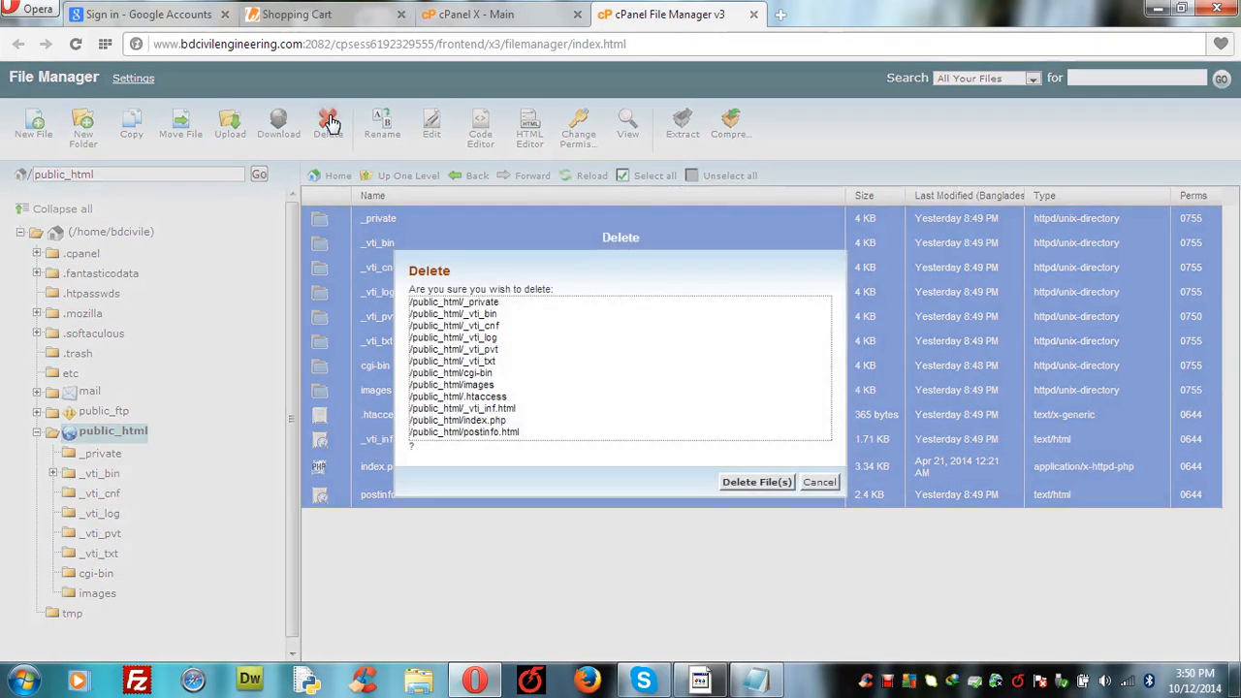
{"action": "left_click", "coordinate": [739, 482]}
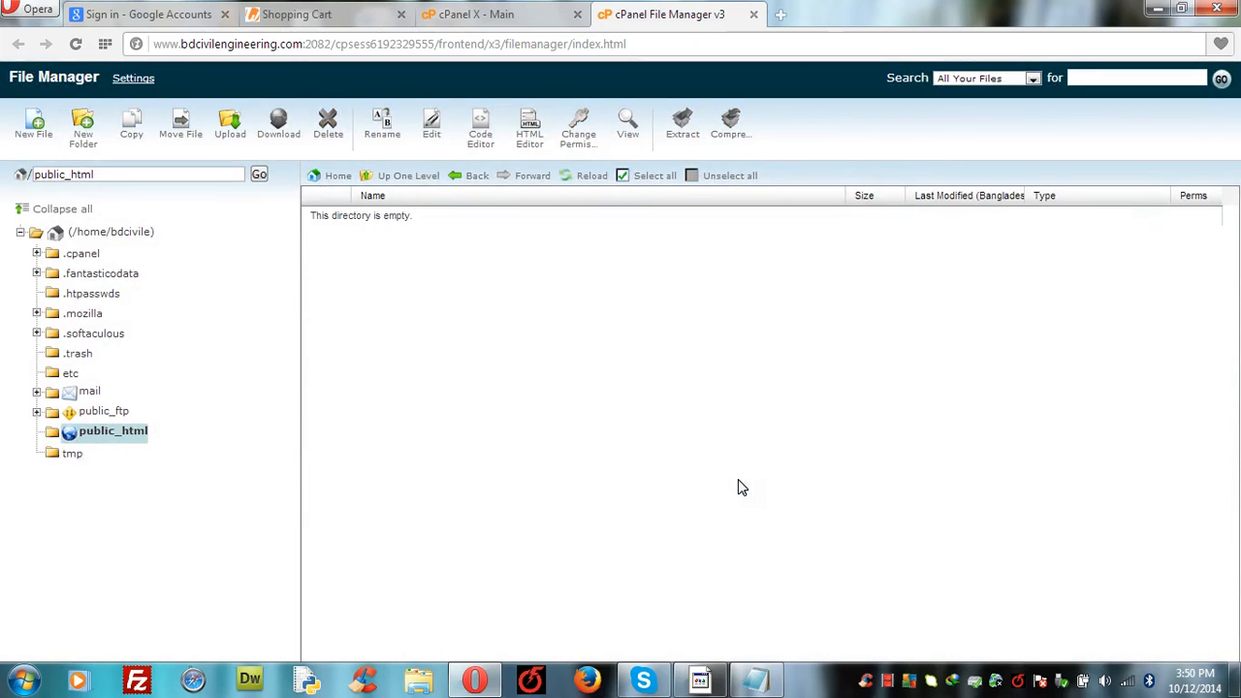
Step: Check that public_html is empty, then scroll the cPanel home page down to Fantastico De Luxe
{"action": "left_click", "coordinate": [400, 180]}
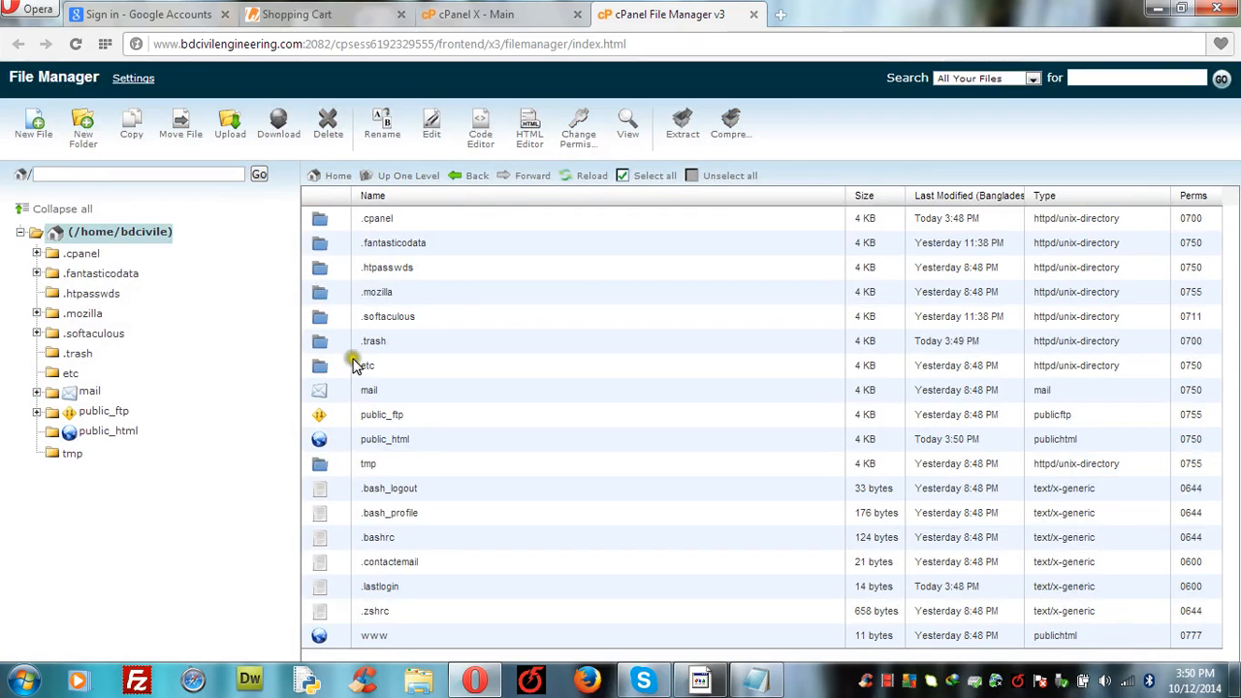
{"action": "double_click", "coordinate": [325, 442]}
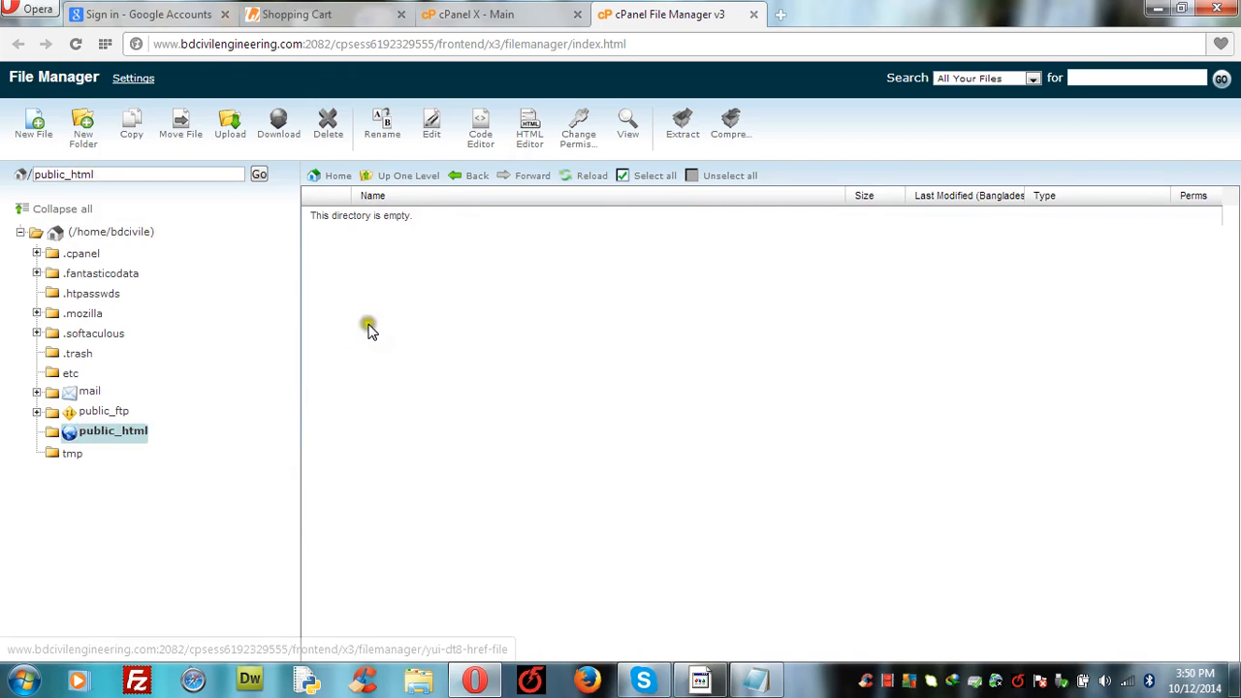
{"action": "left_click", "coordinate": [492, 16]}
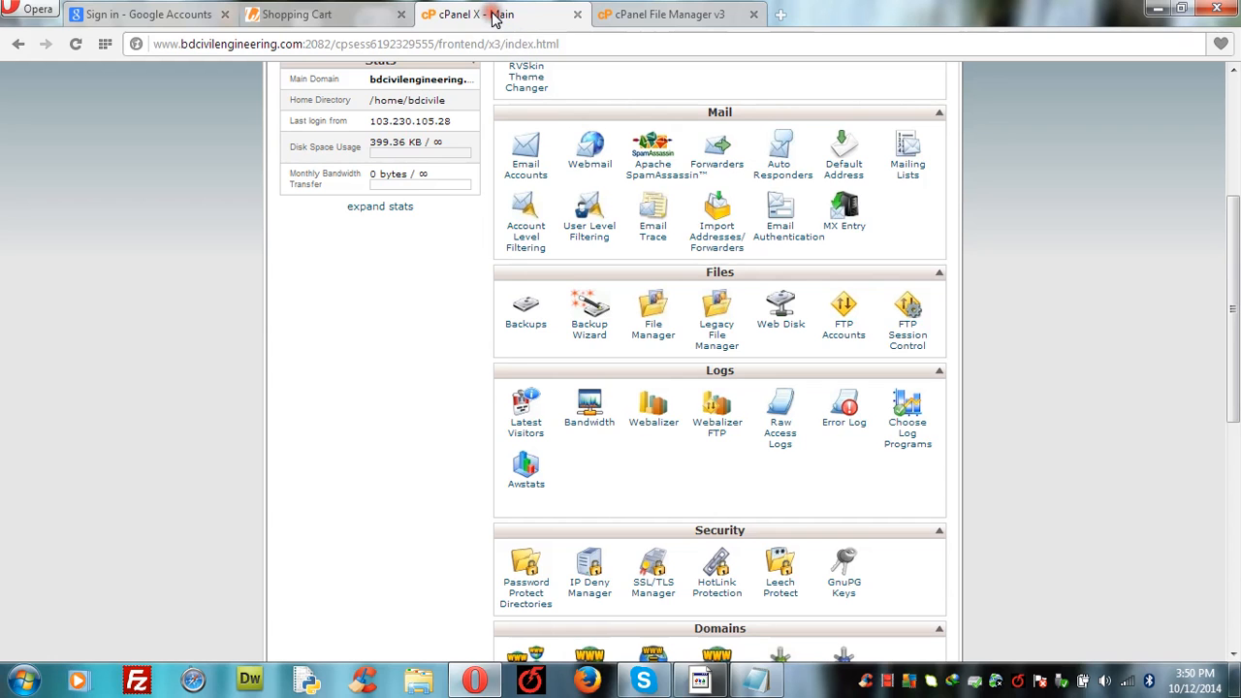
{"action": "left_click", "coordinate": [1236, 93]}
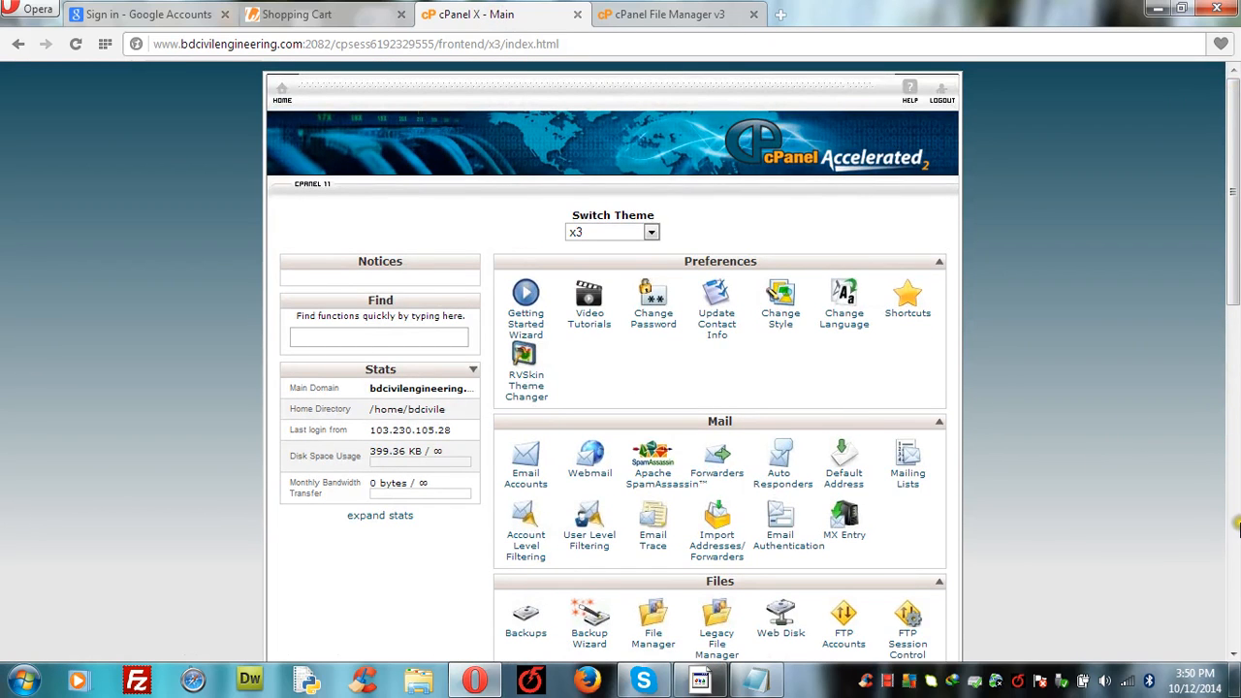
{"action": "left_click", "coordinate": [1232, 654]}
{"action": "scroll", "coordinate": [1232, 658], "scroll_direction": "down", "scroll_amount": 5}
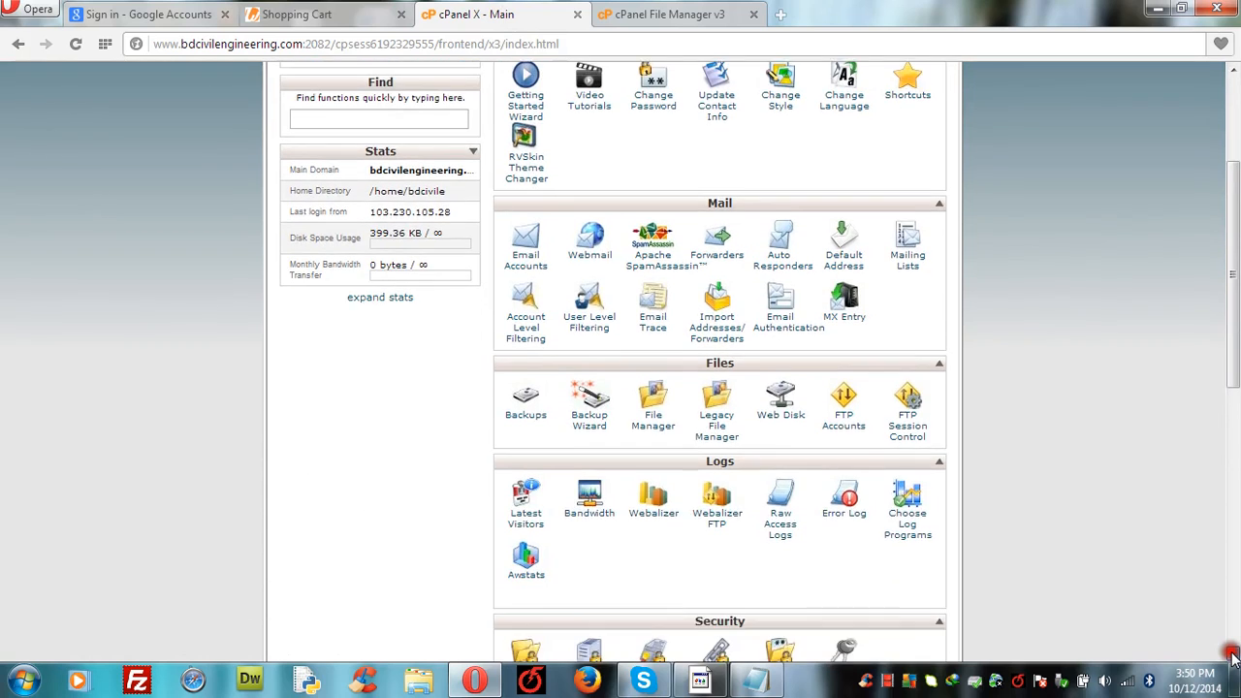
{"action": "scroll", "coordinate": [1233, 658], "scroll_direction": "down", "scroll_amount": 3}
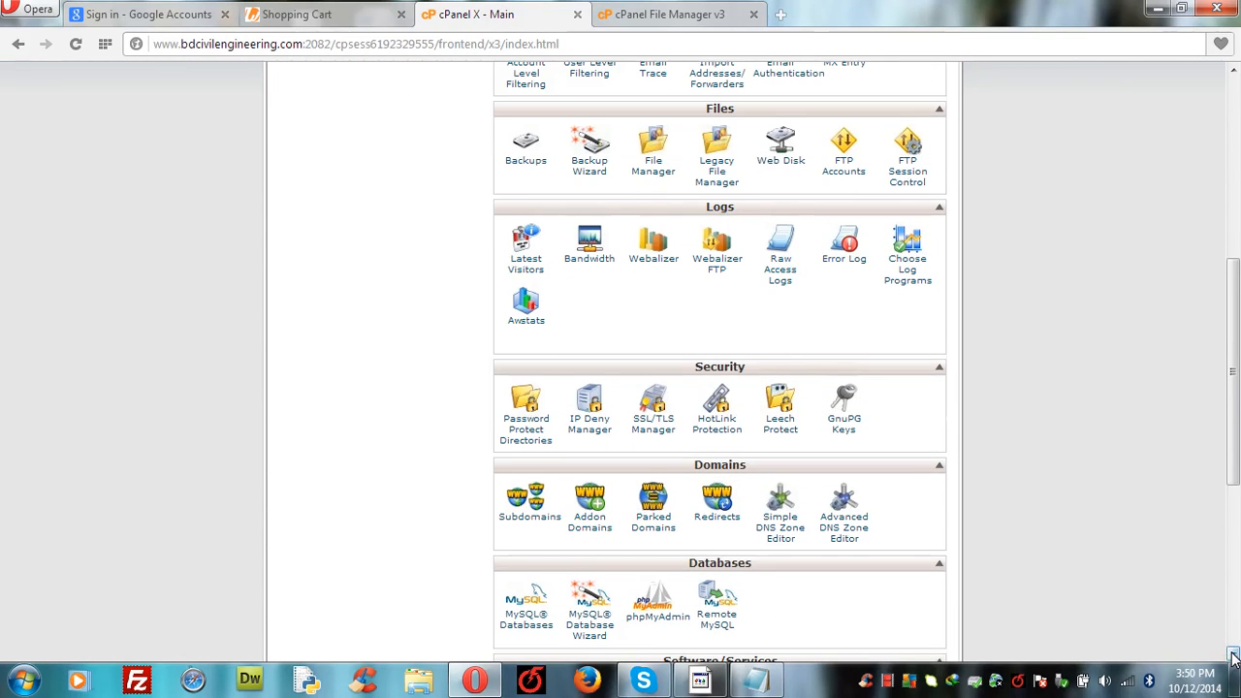
{"action": "scroll", "coordinate": [1233, 658], "scroll_direction": "down", "scroll_amount": 4}
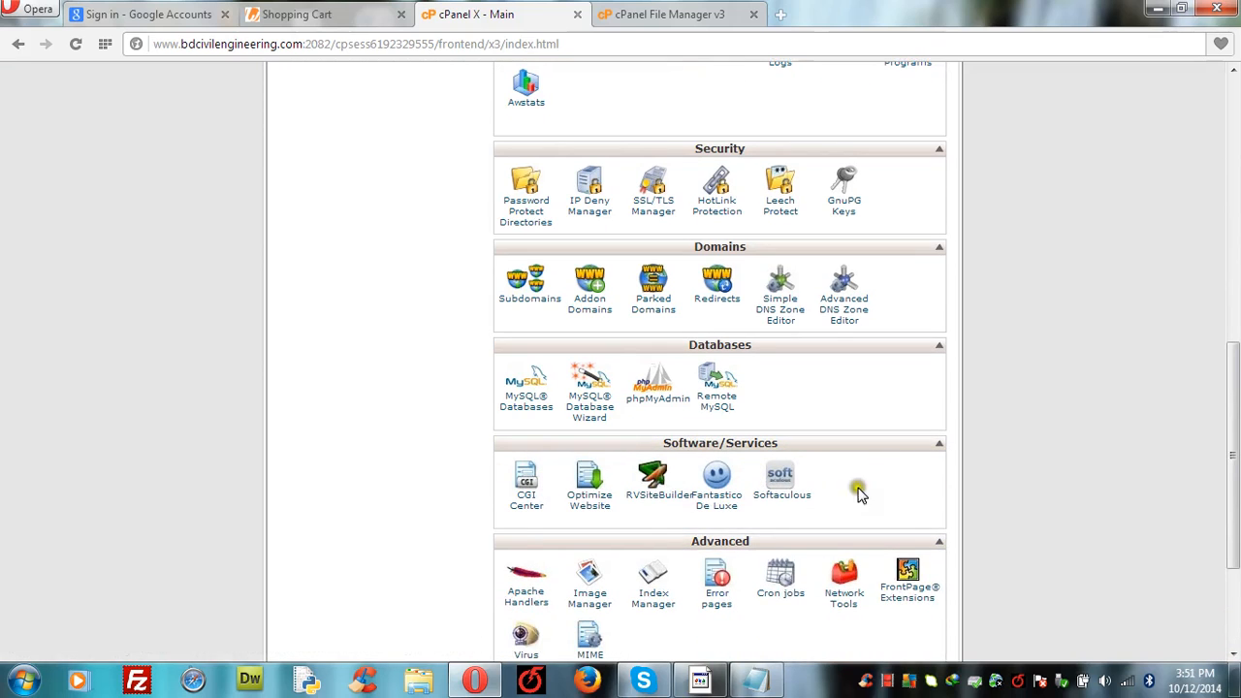
Step: Start a new WordPress installation in Fantastico on bdcivilengineering.com, leaving the directory empty
{"action": "left_click", "coordinate": [718, 477]}
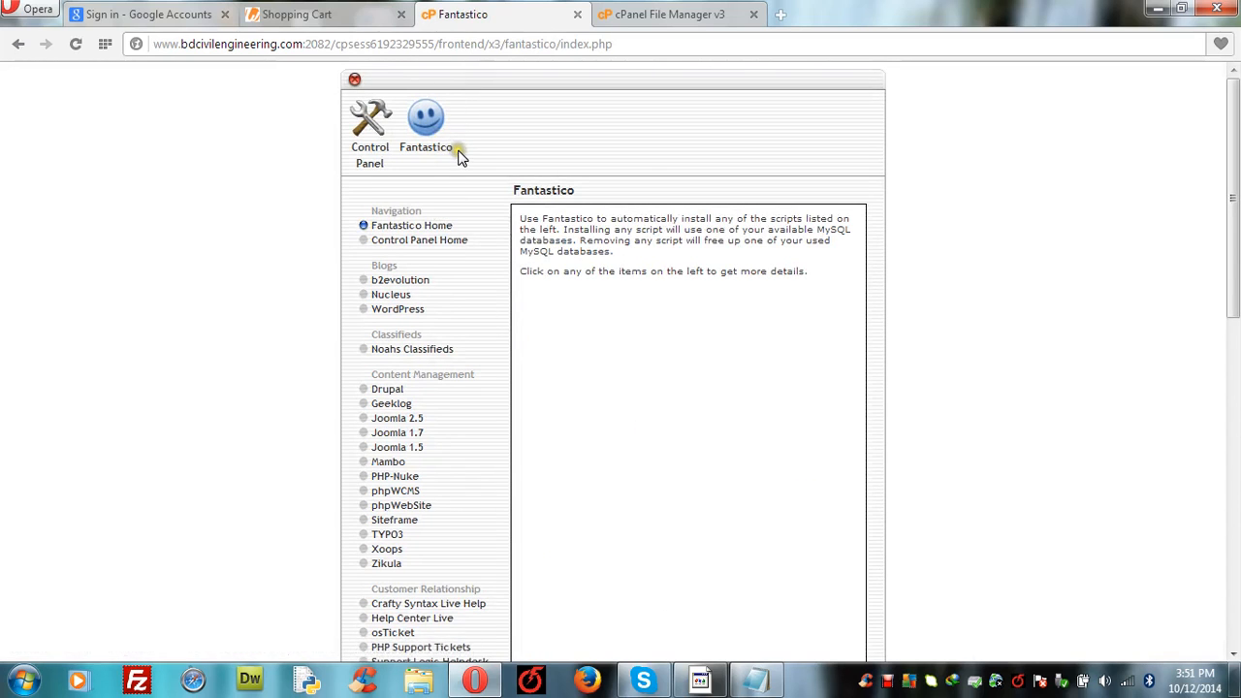
{"action": "left_click", "coordinate": [386, 313]}
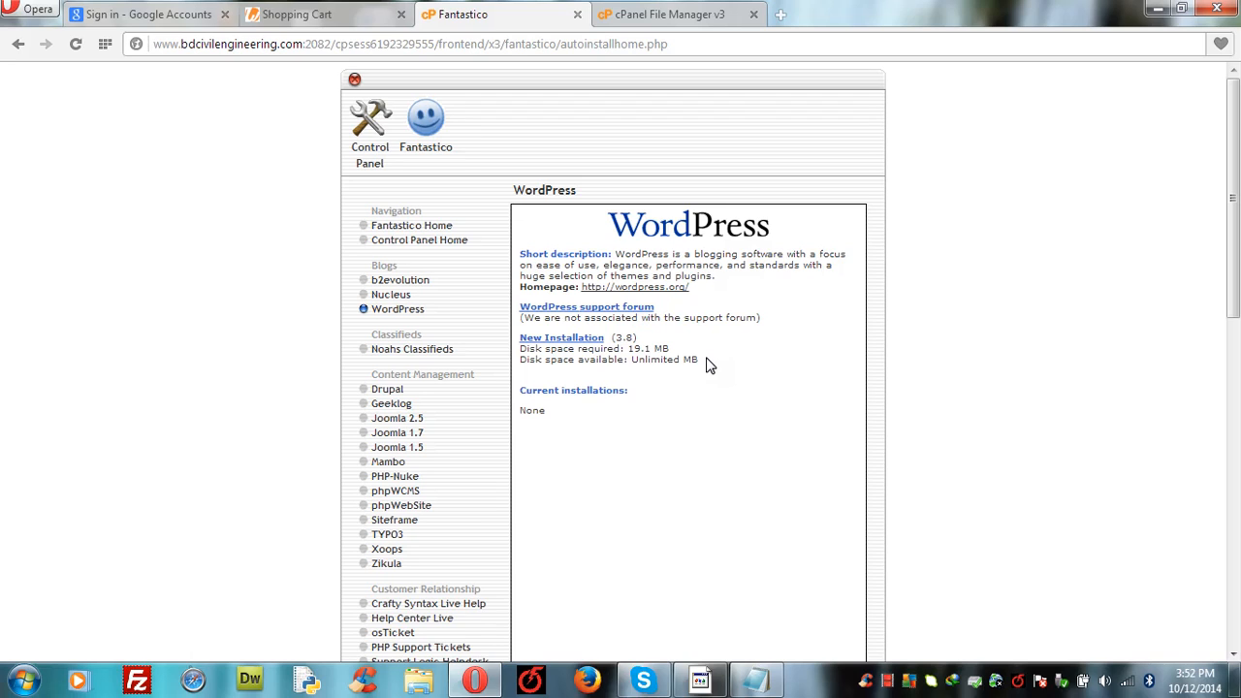
{"action": "left_click", "coordinate": [580, 341]}
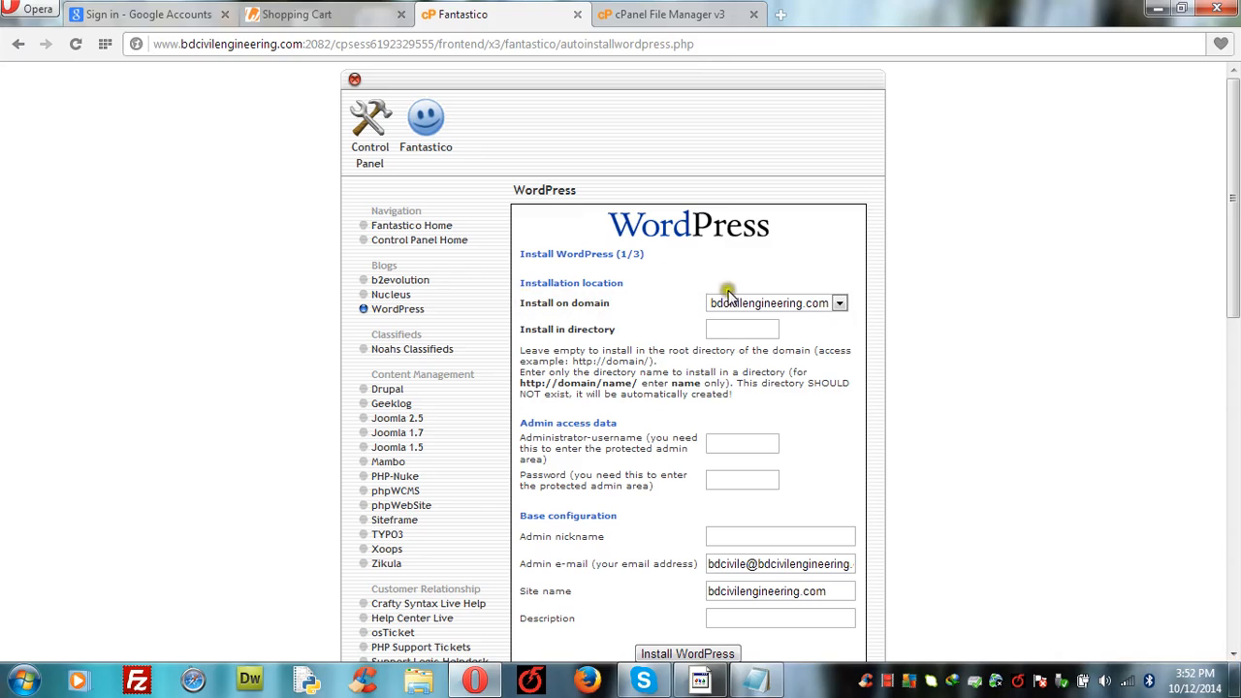
{"action": "left_click", "coordinate": [839, 304]}
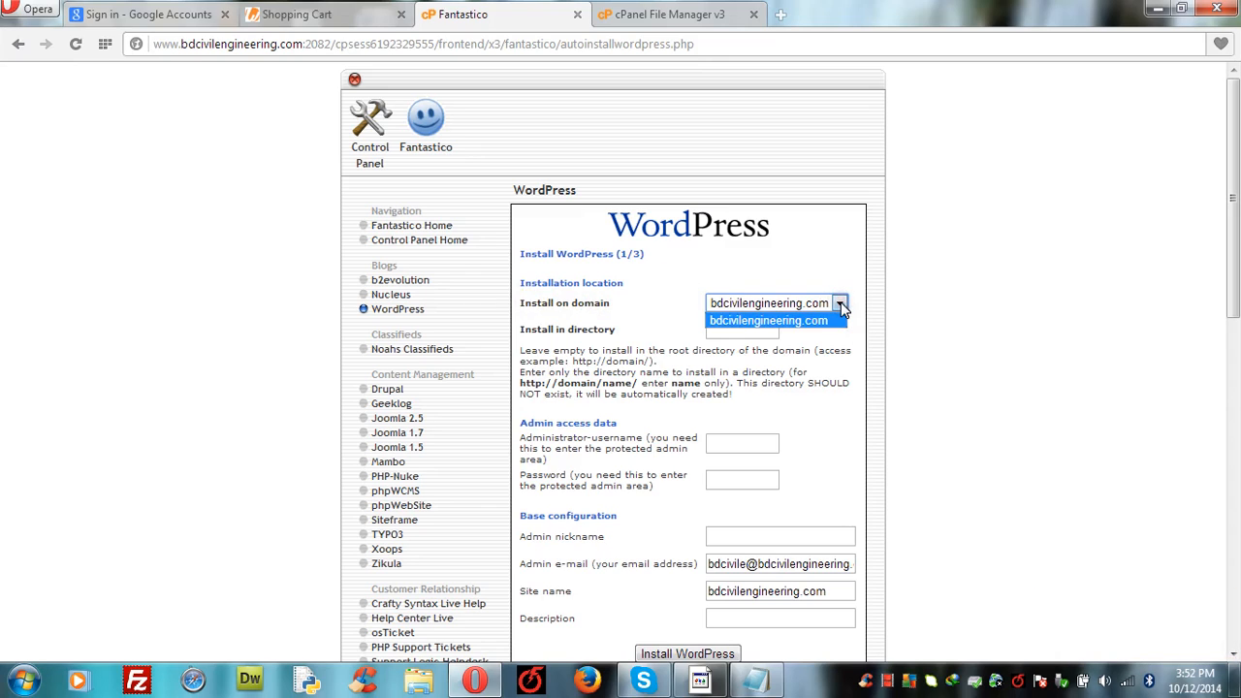
{"action": "left_click", "coordinate": [840, 304]}
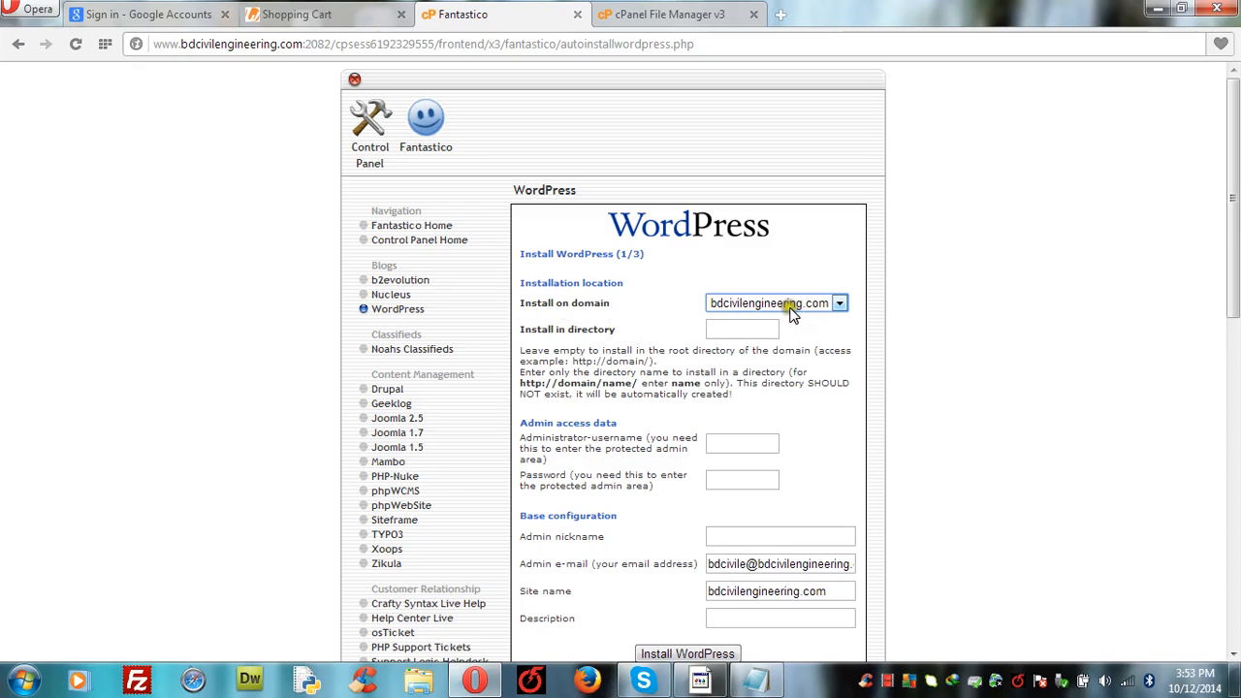
{"action": "left_click", "coordinate": [726, 326]}
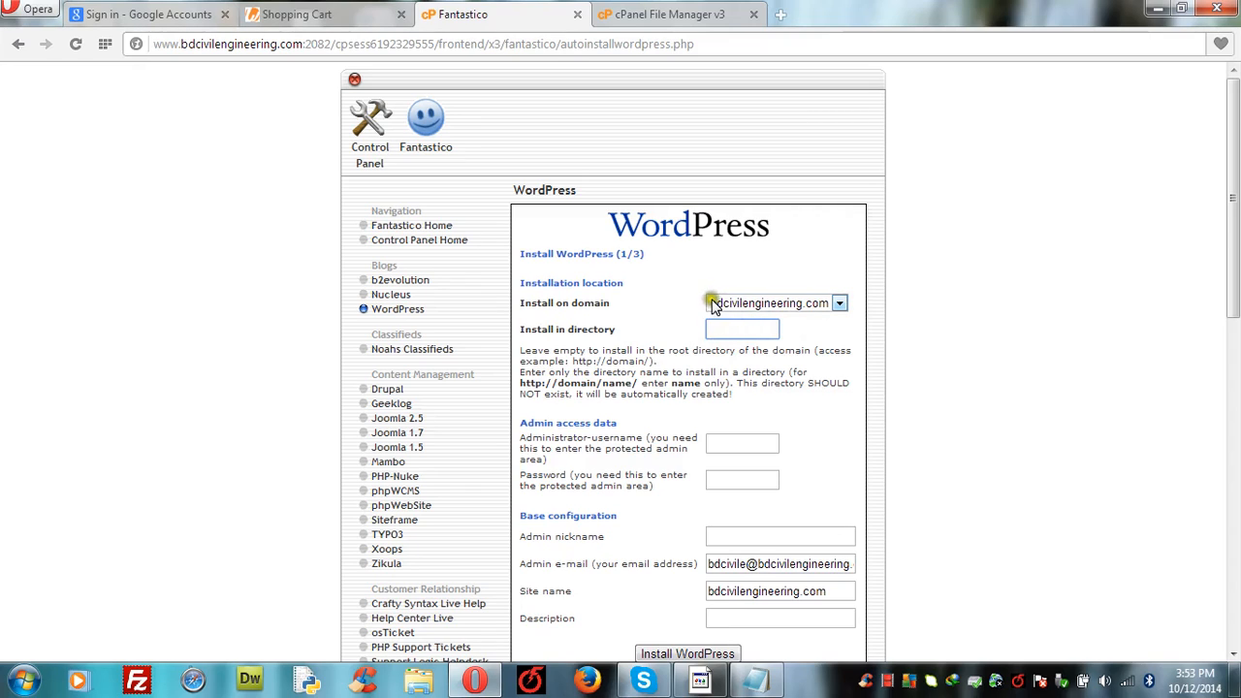
{"action": "left_click", "coordinate": [716, 304]}
{"action": "left_click", "coordinate": [715, 300]}
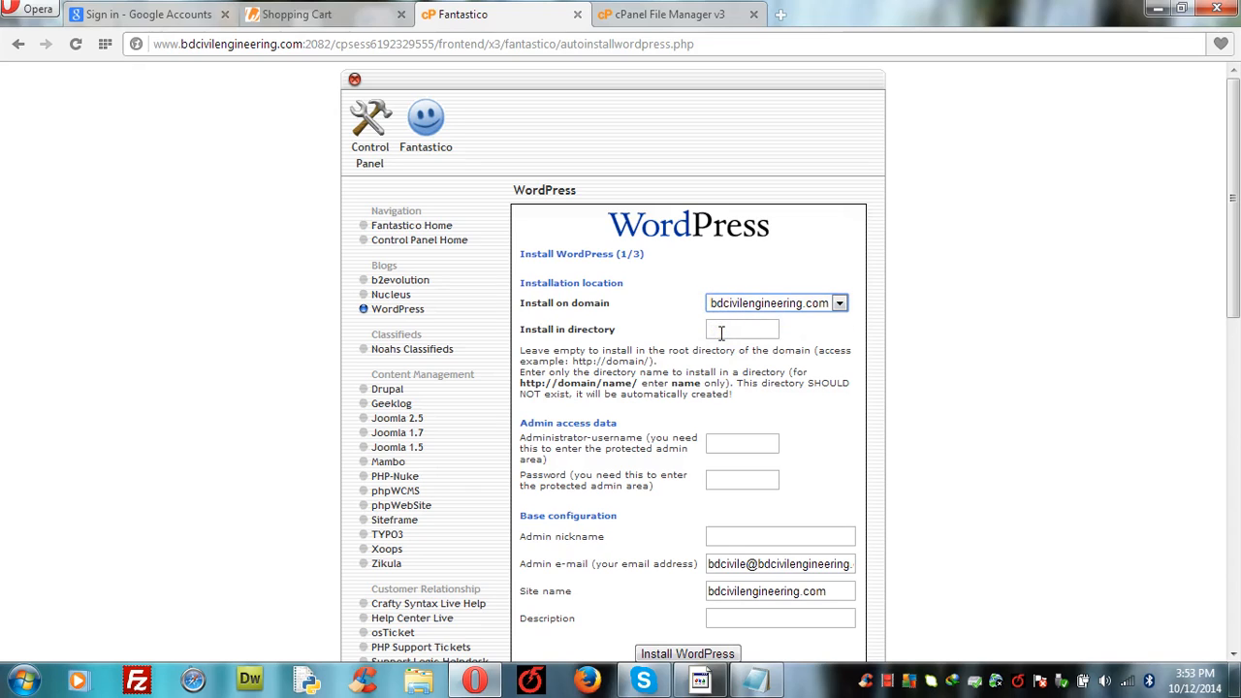
{"action": "left_click", "coordinate": [722, 332]}
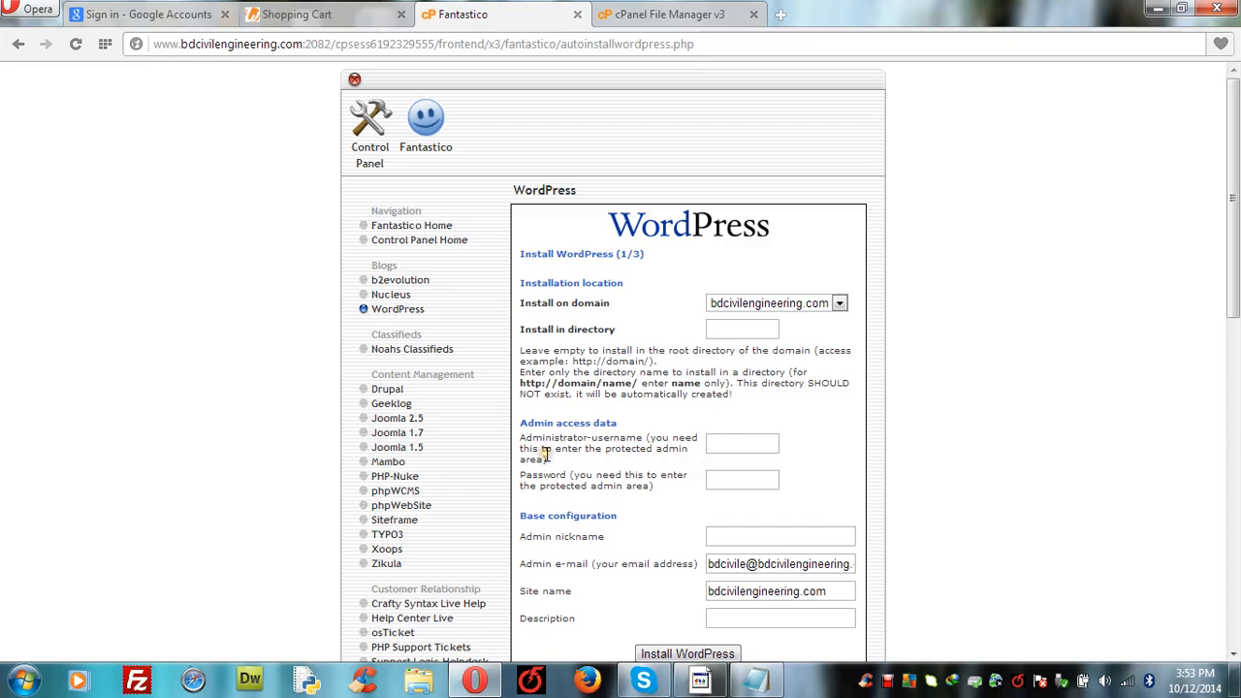
Step: Fill in the administrator username, password and admin nickname
{"action": "left_click", "coordinate": [730, 444]}
{"action": "left_click", "coordinate": [718, 479]}
{"action": "left_click", "coordinate": [720, 535]}
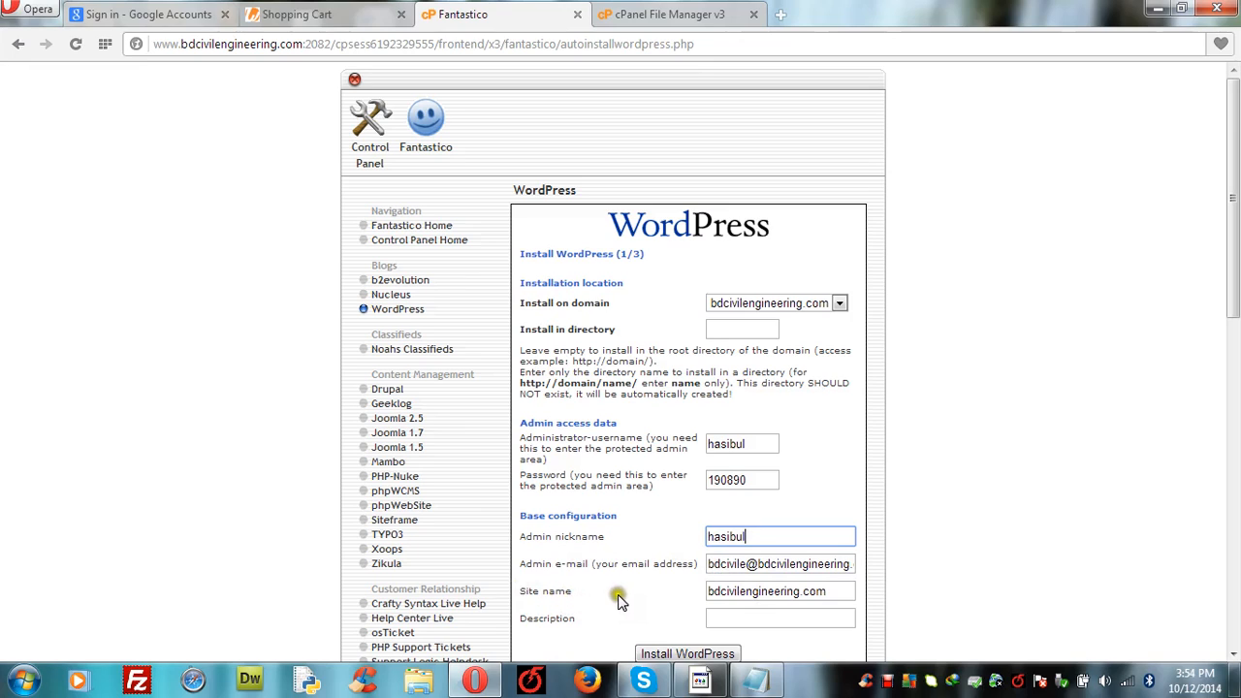
Step: Change the site name to 'Bangladesh Civil Engineering'
{"action": "left_click", "coordinate": [833, 591]}
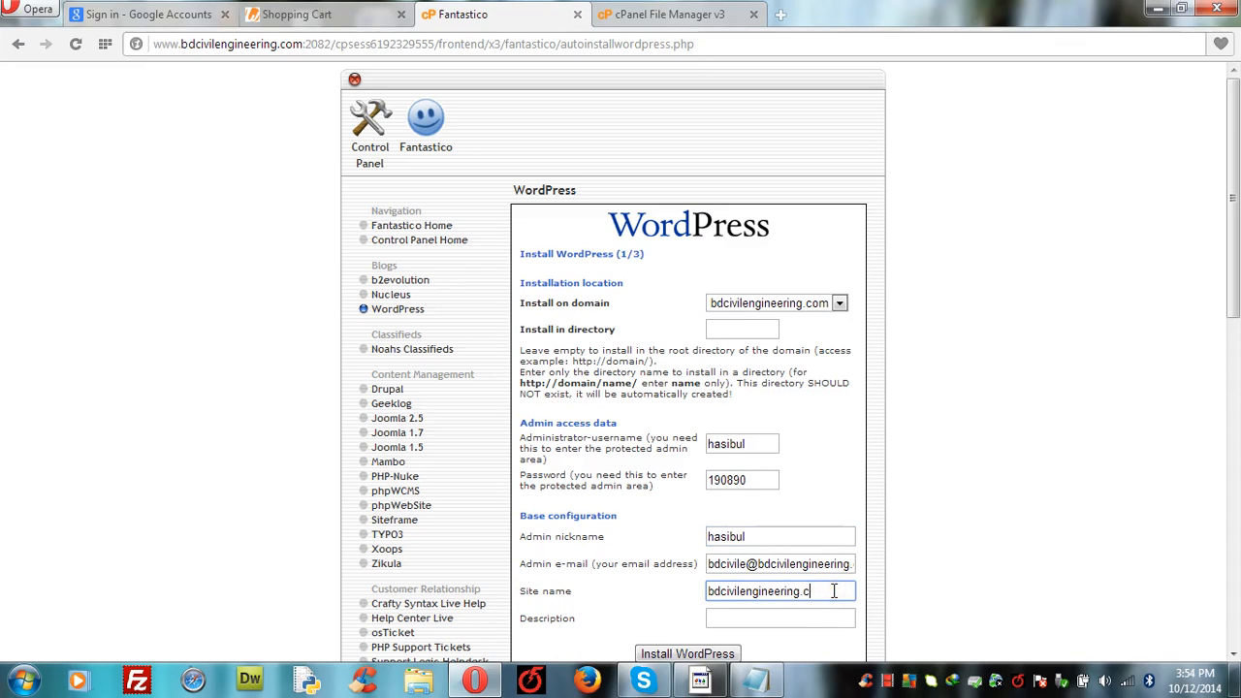
{"action": "left_click", "coordinate": [721, 593]}
{"action": "key", "text": "BackSpace"}
{"action": "key", "text": "BackSpace"}
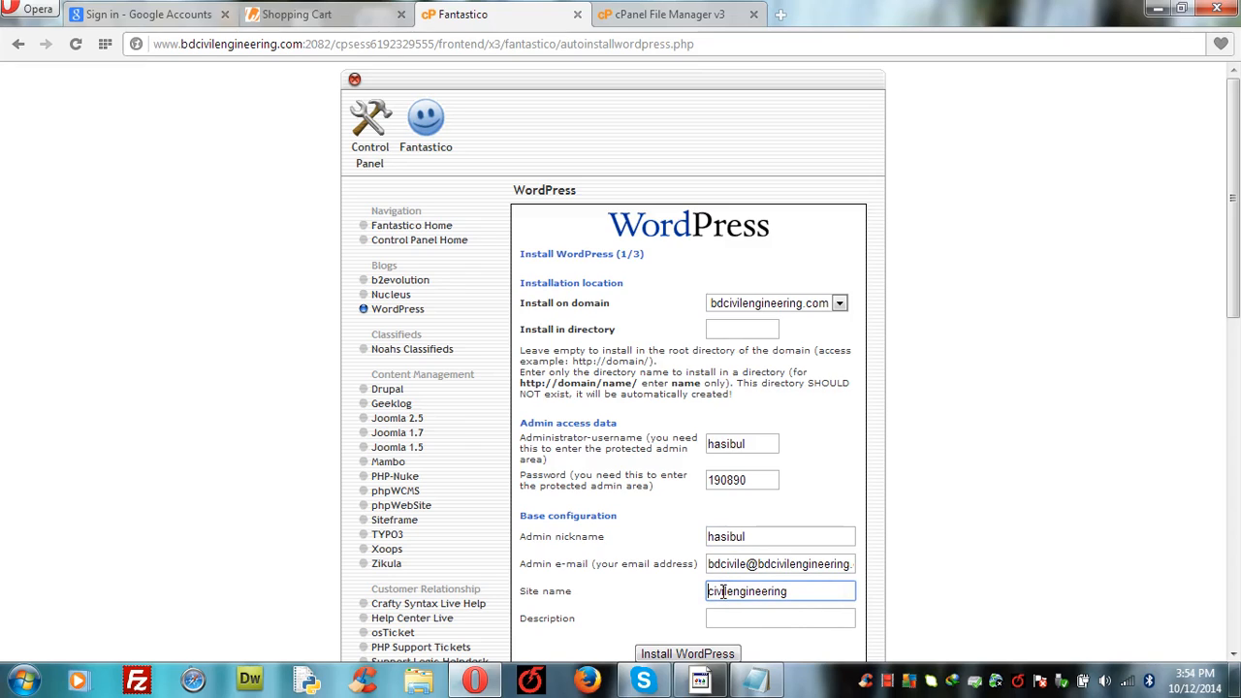
{"action": "type", "text": "Ban"}
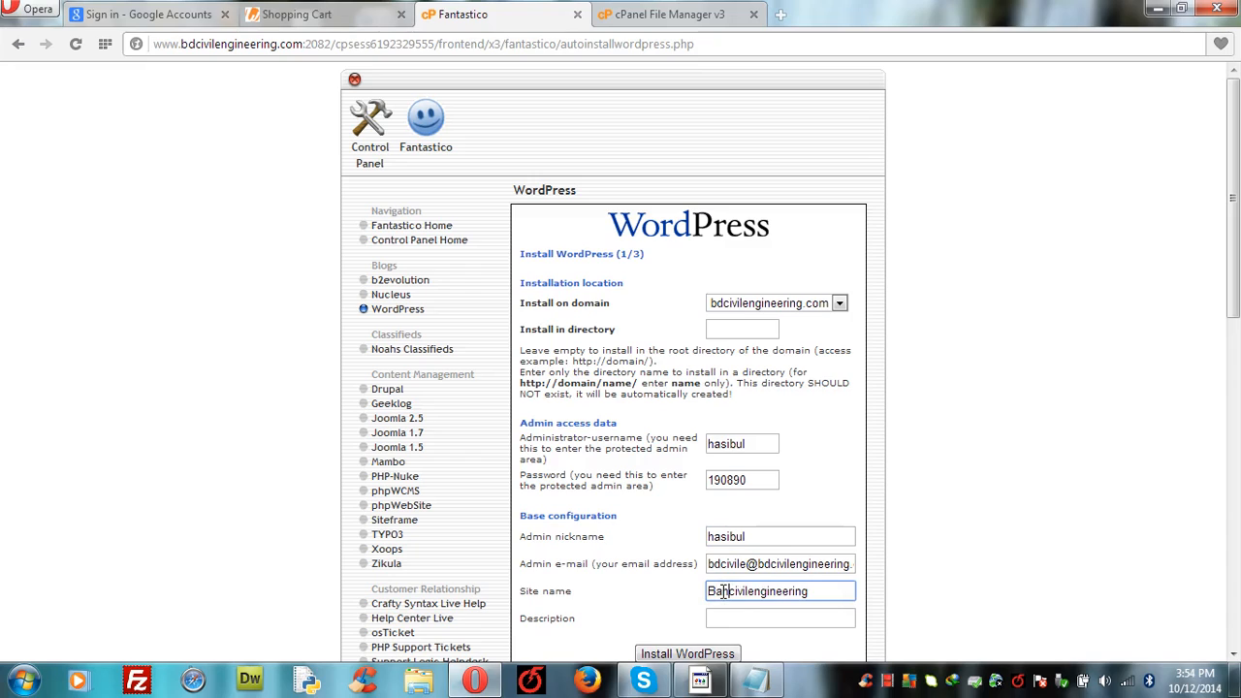
{"action": "type", "text": "glades"}
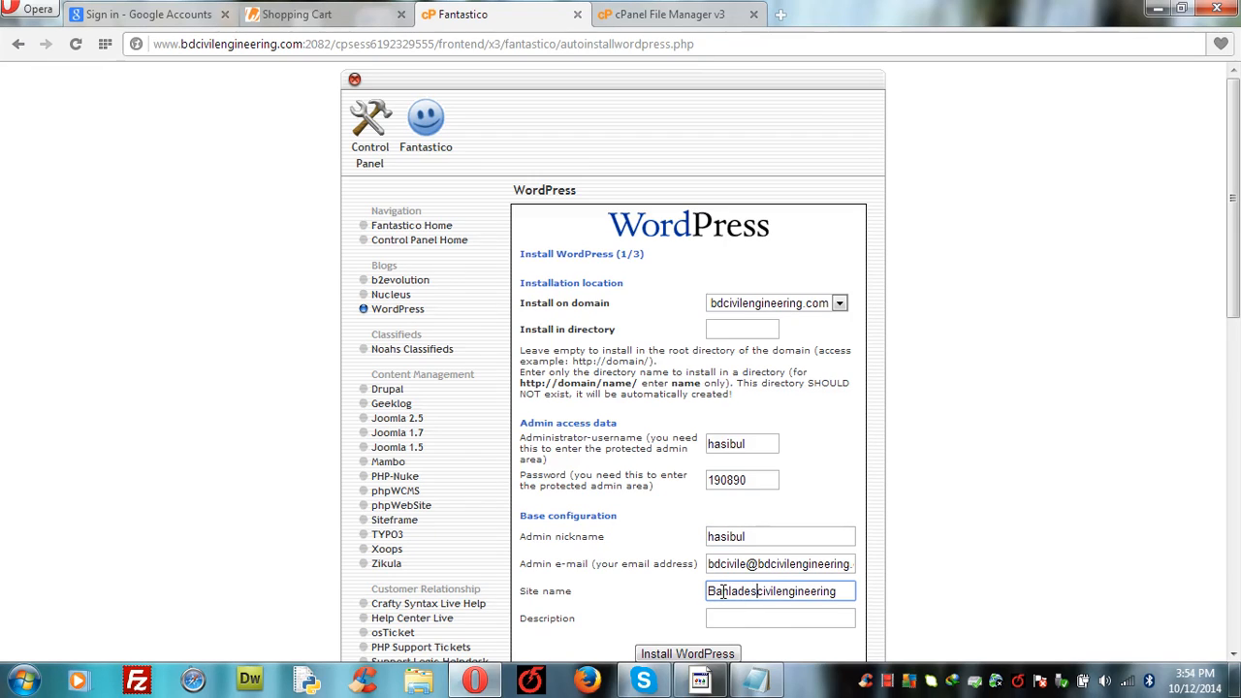
{"action": "type", "text": "h"}
{"action": "key", "text": "BackSpace"}
{"action": "type", "text": "C"}
{"action": "key", "text": "Delete"}
{"action": "type", "text": "E"}
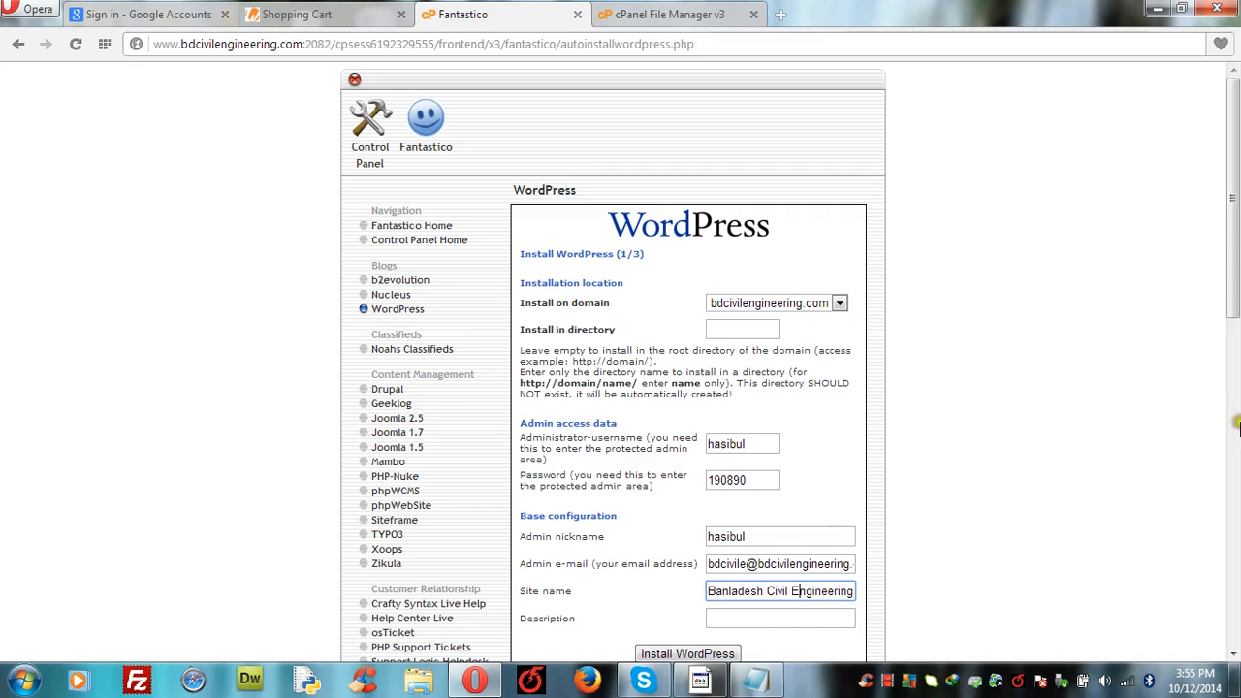
{"action": "scroll", "coordinate": [1230, 268], "scroll_direction": "down", "scroll_amount": 1}
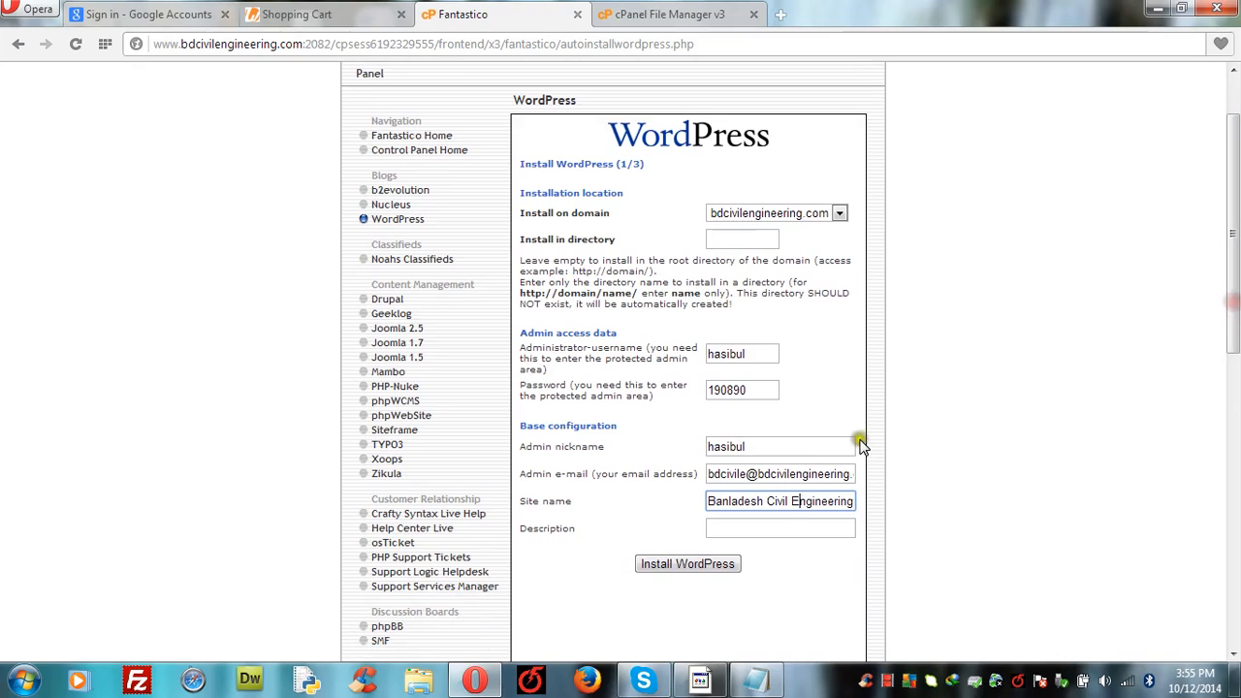
{"action": "triple_click", "coordinate": [796, 501]}
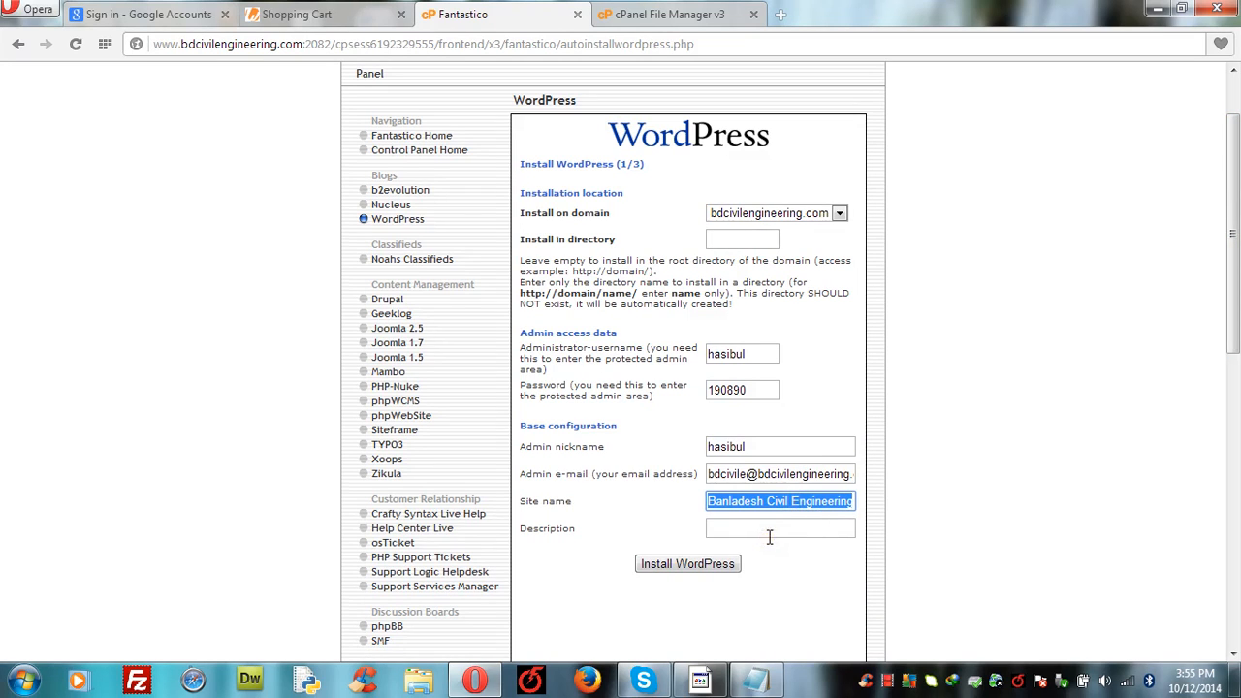
{"action": "left_click", "coordinate": [746, 504]}
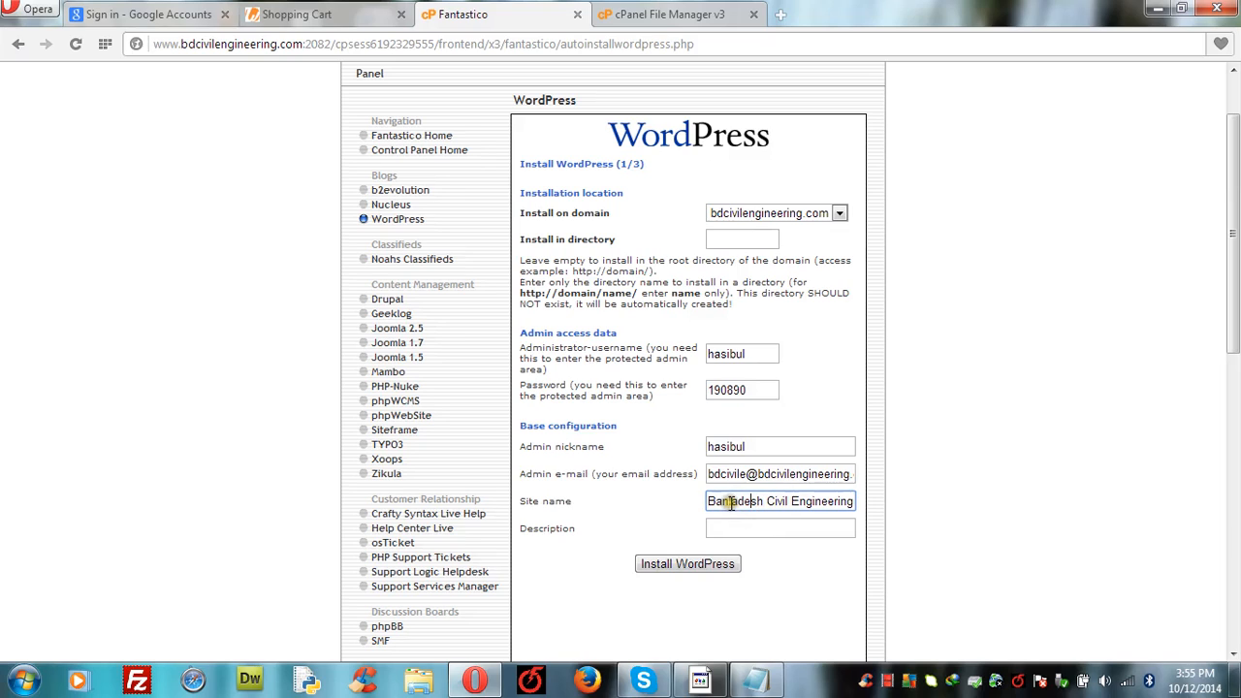
{"action": "left_click", "coordinate": [730, 504]}
{"action": "type", "text": "g"}
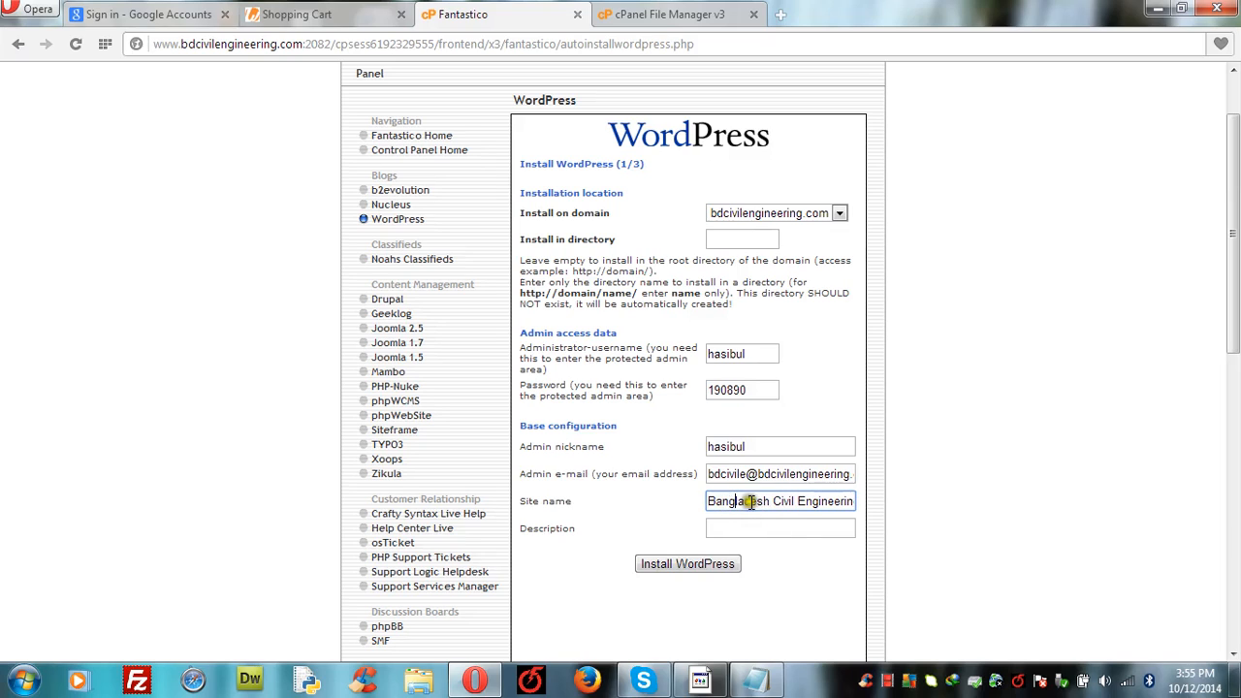
Step: Copy the site name into the Description field
{"action": "triple_click", "coordinate": [778, 502]}
{"action": "key", "text": "ctrl+c"}
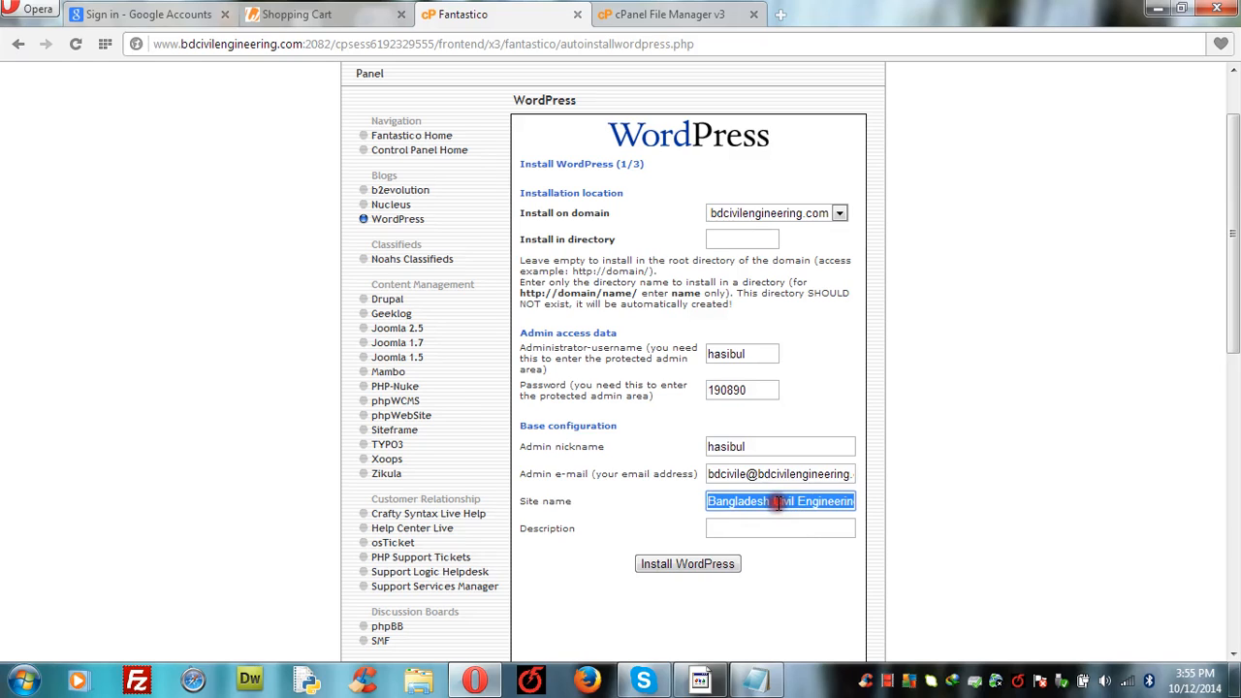
{"action": "left_click", "coordinate": [764, 529]}
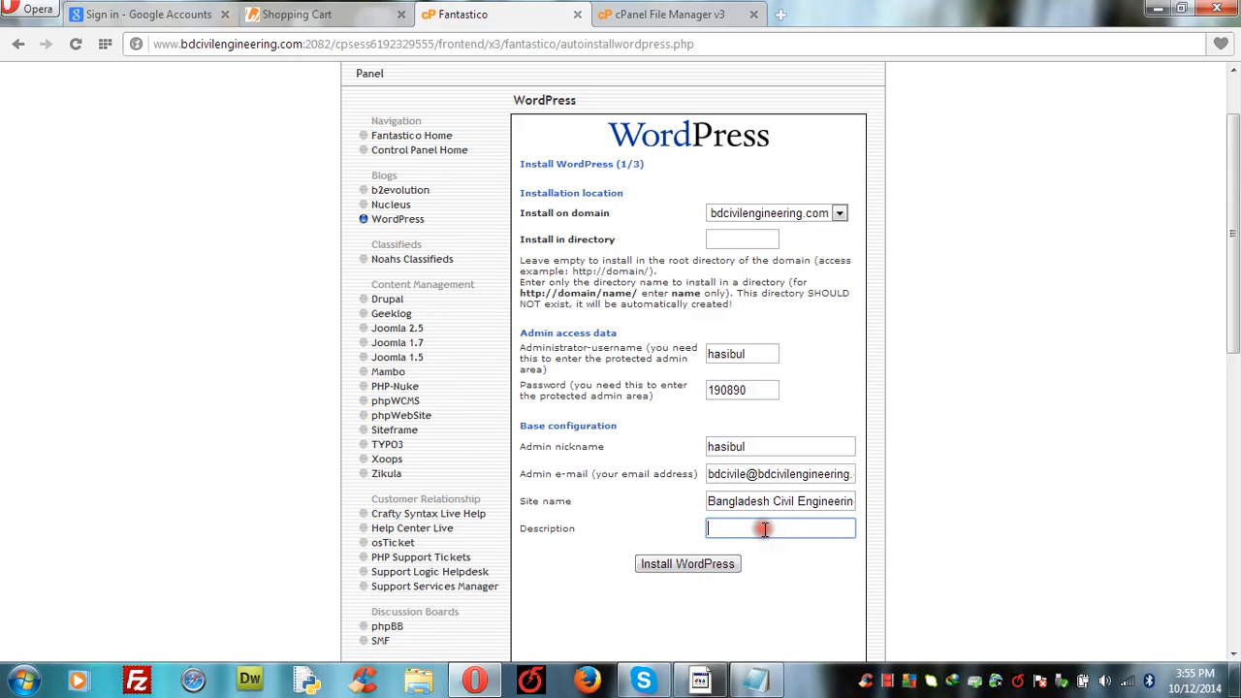
{"action": "key", "text": "ctrl+v"}
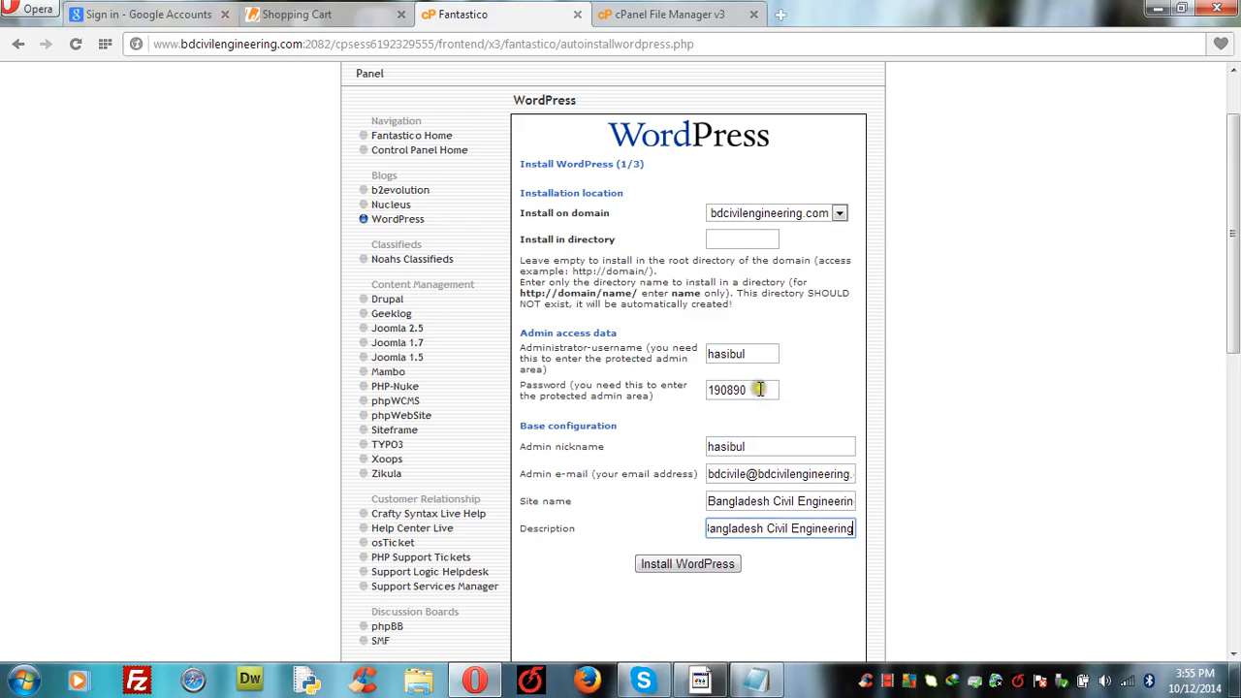
Step: Submit the install form and finish the WordPress installation on bdcivilengineering.com
{"action": "left_click", "coordinate": [671, 567]}
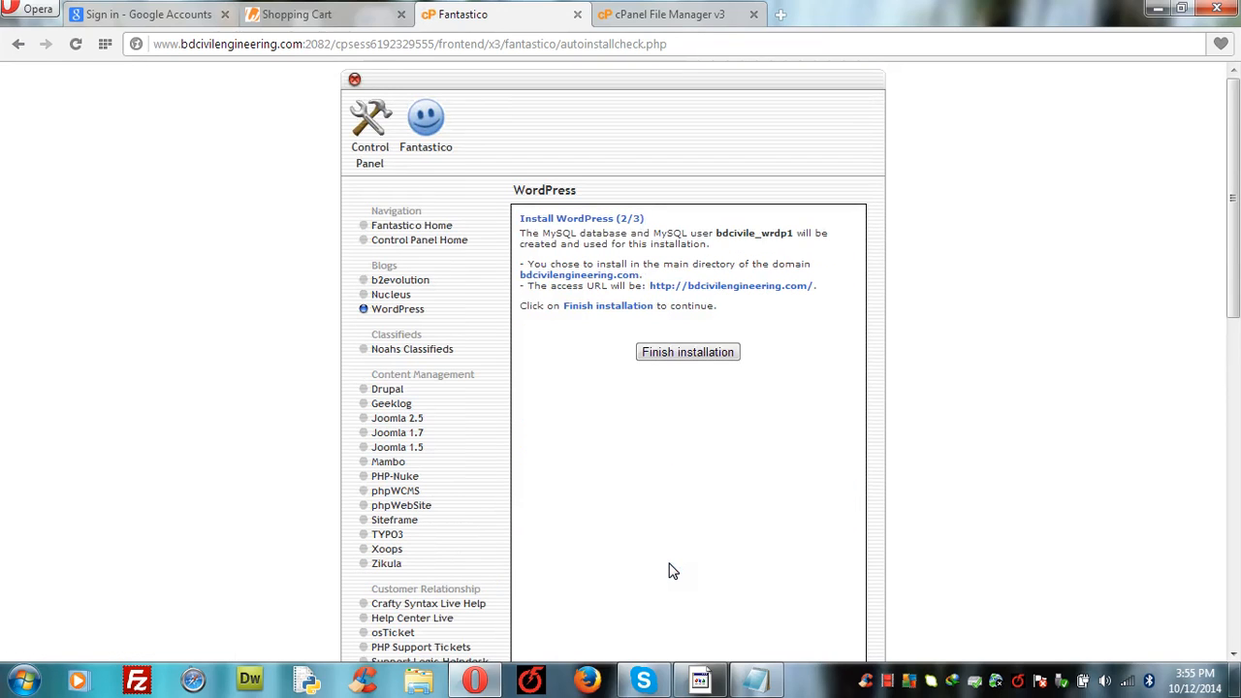
{"action": "left_click", "coordinate": [683, 355]}
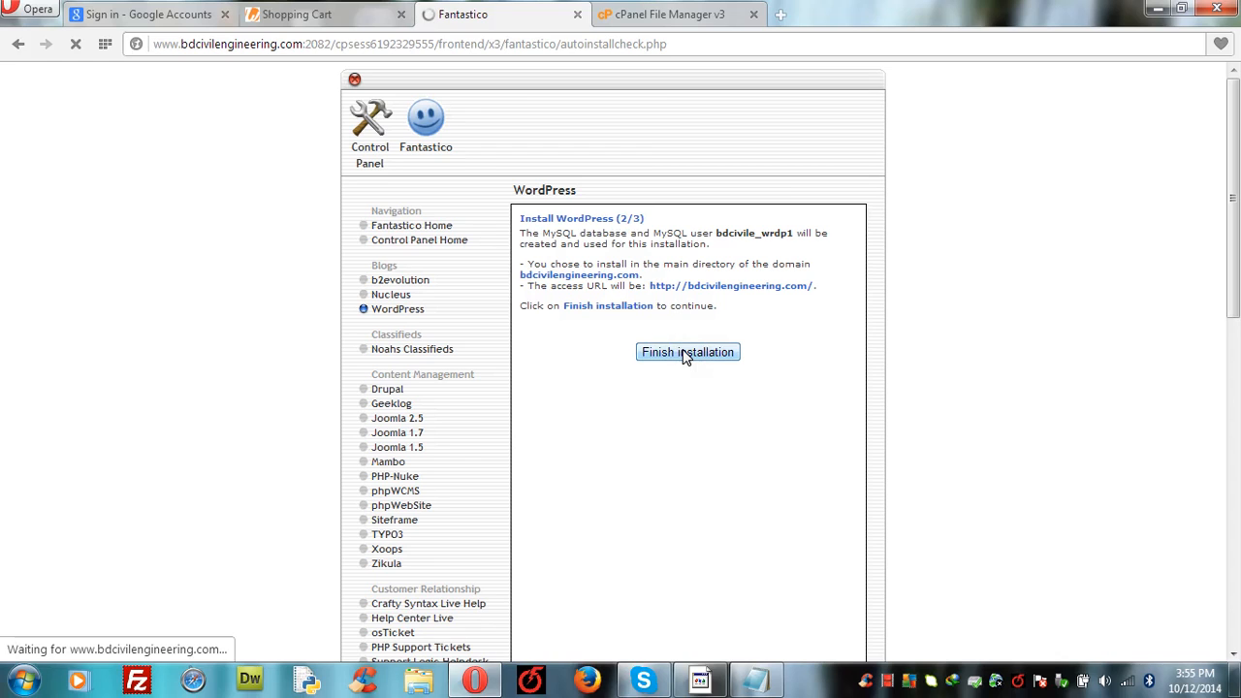
{"action": "left_click", "coordinate": [886, 683]}
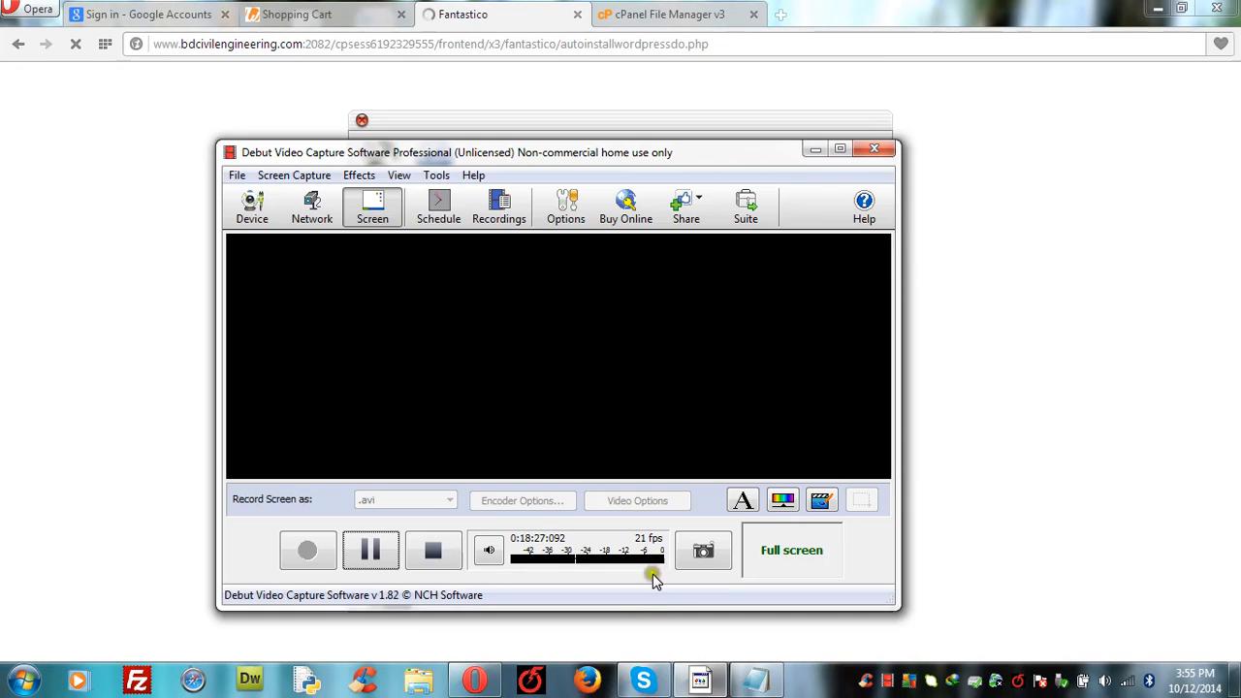
{"action": "left_click", "coordinate": [113, 443]}
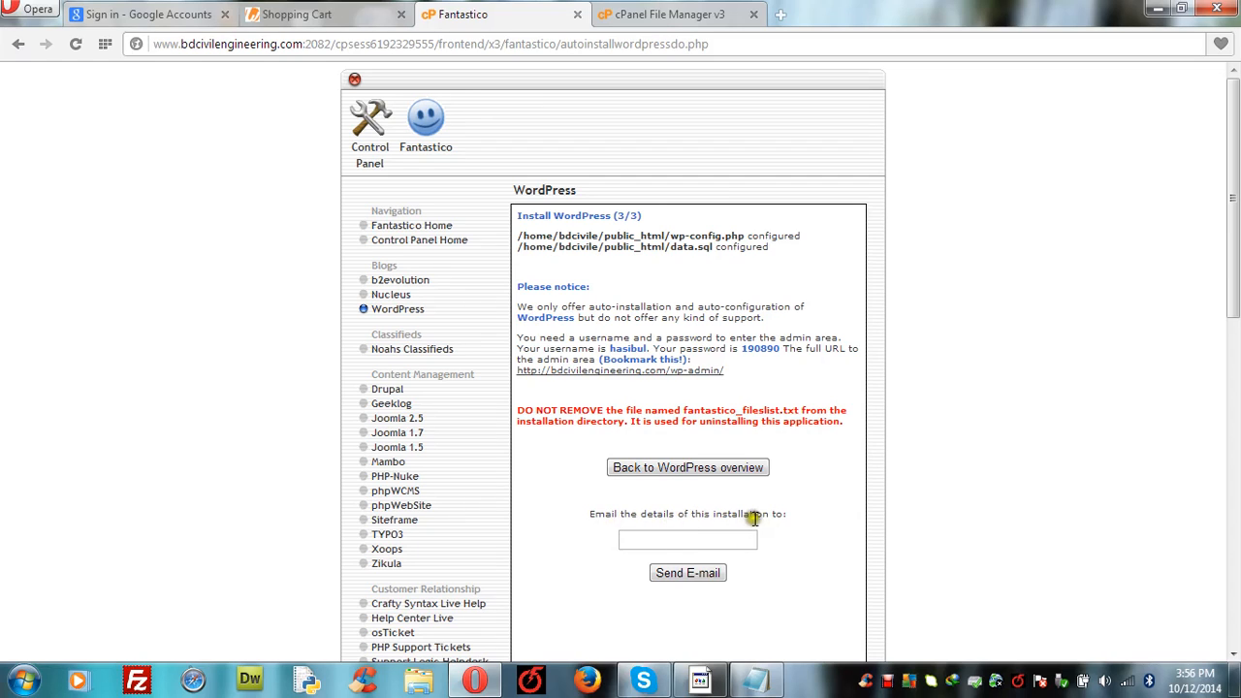
Step: Enter the site owner's e-mail address under 'Email the details' and send the installation details
{"action": "left_click", "coordinate": [625, 538]}
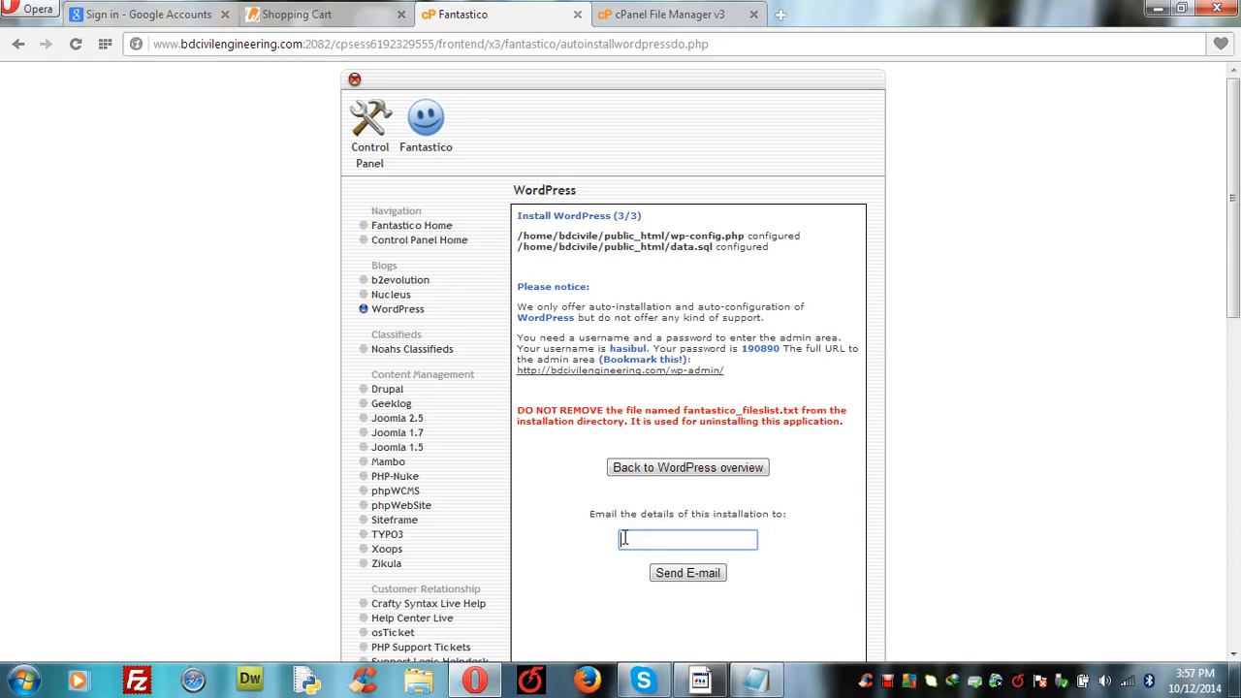
{"action": "right_click", "coordinate": [625, 538]}
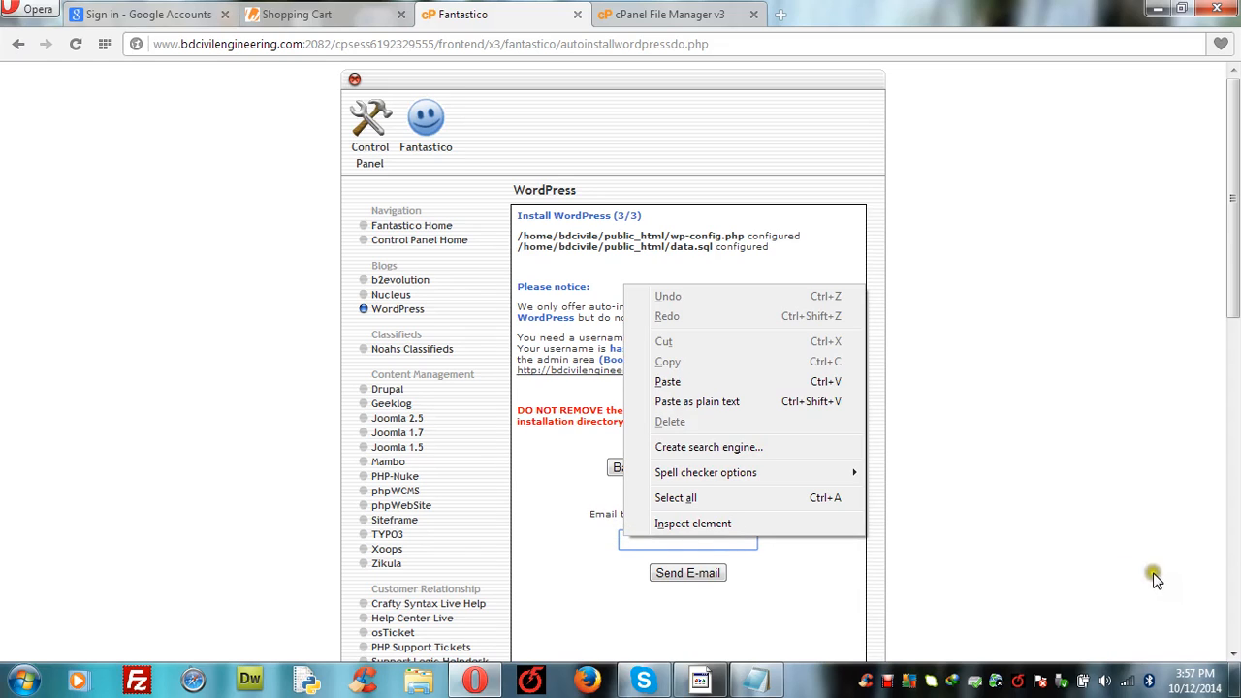
{"action": "left_click", "coordinate": [978, 578]}
{"action": "left_click", "coordinate": [657, 542]}
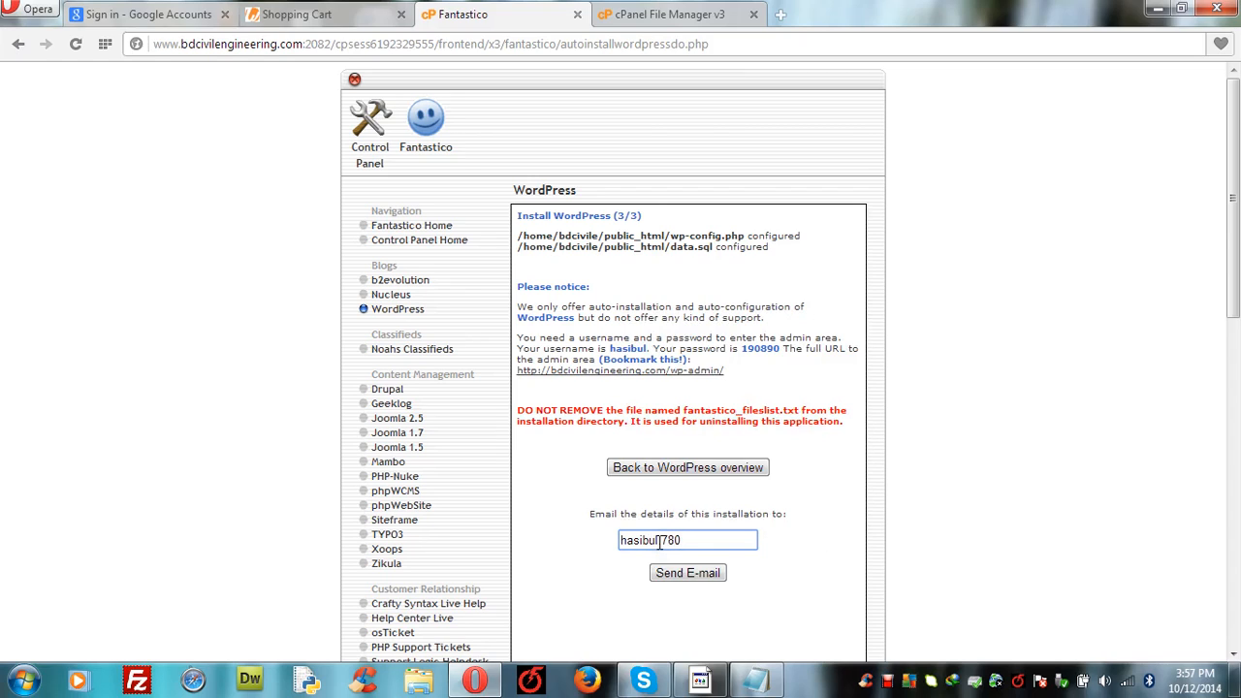
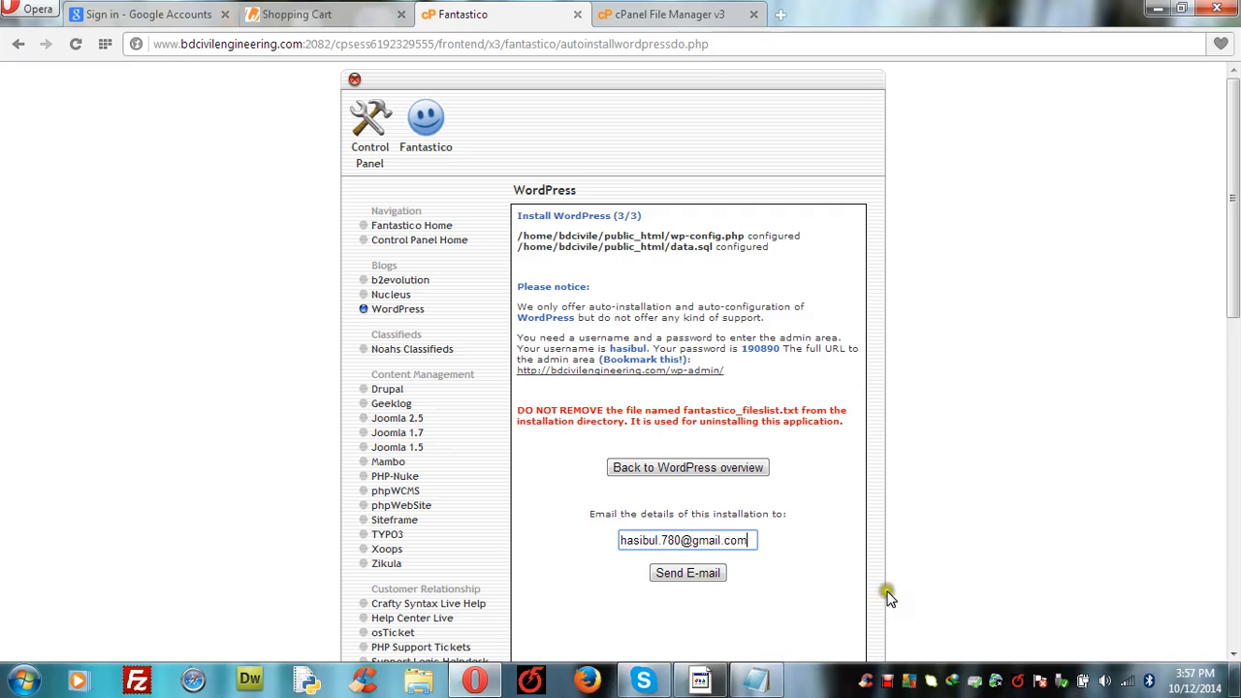
{"action": "left_click", "coordinate": [886, 682]}
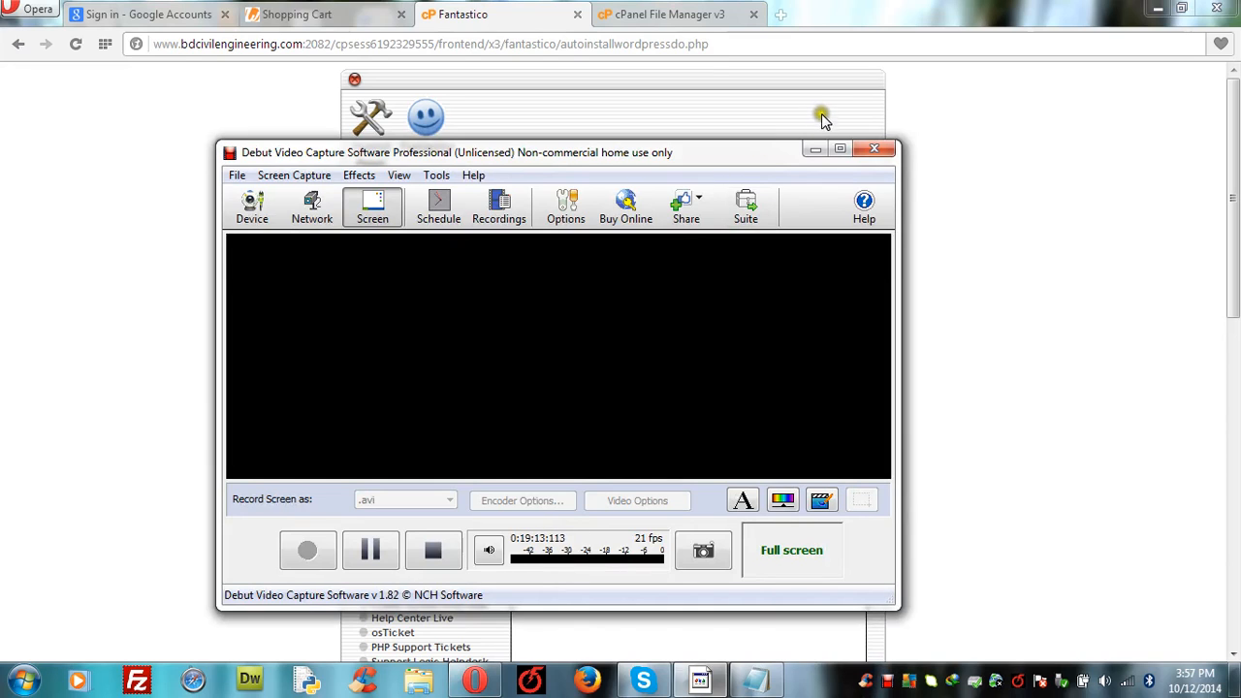
{"action": "left_click", "coordinate": [1044, 189]}
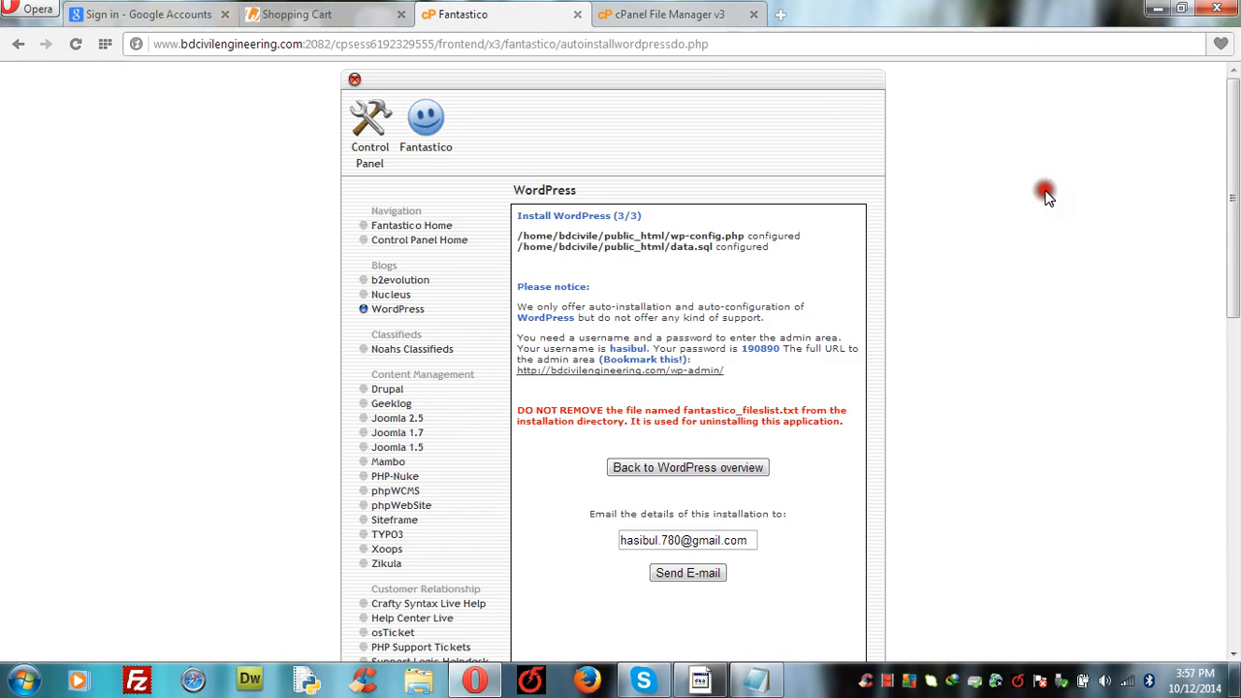
{"action": "left_click", "coordinate": [701, 576]}
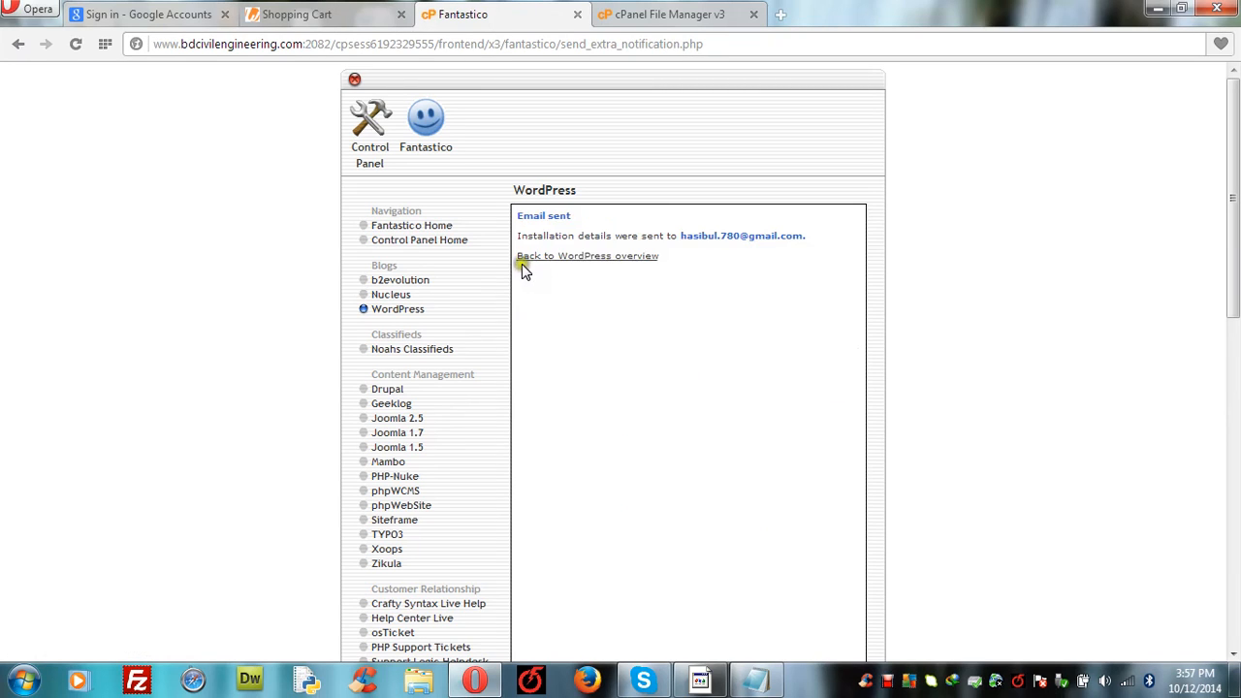
Step: Return to the WordPress overview and open the installed bdcivilengineering.com site in a new tab
{"action": "left_click", "coordinate": [626, 260]}
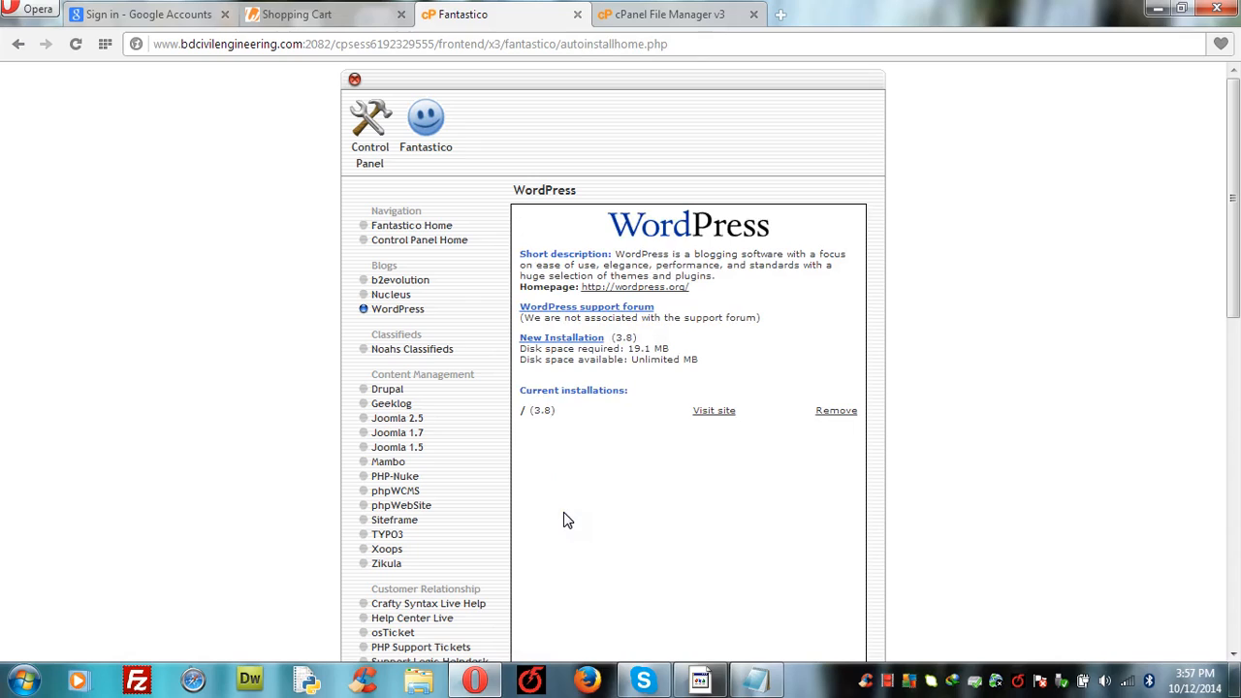
{"action": "left_click", "coordinate": [716, 412]}
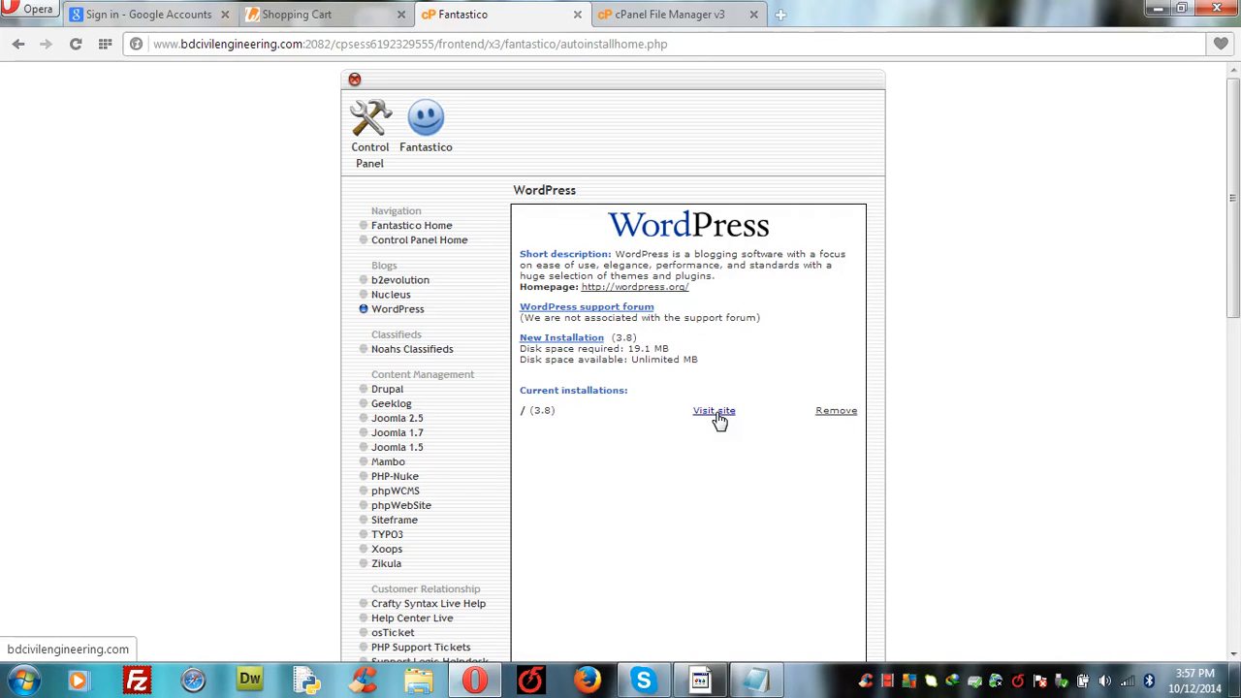
{"action": "left_click", "coordinate": [717, 412]}
{"action": "left_click", "coordinate": [717, 412]}
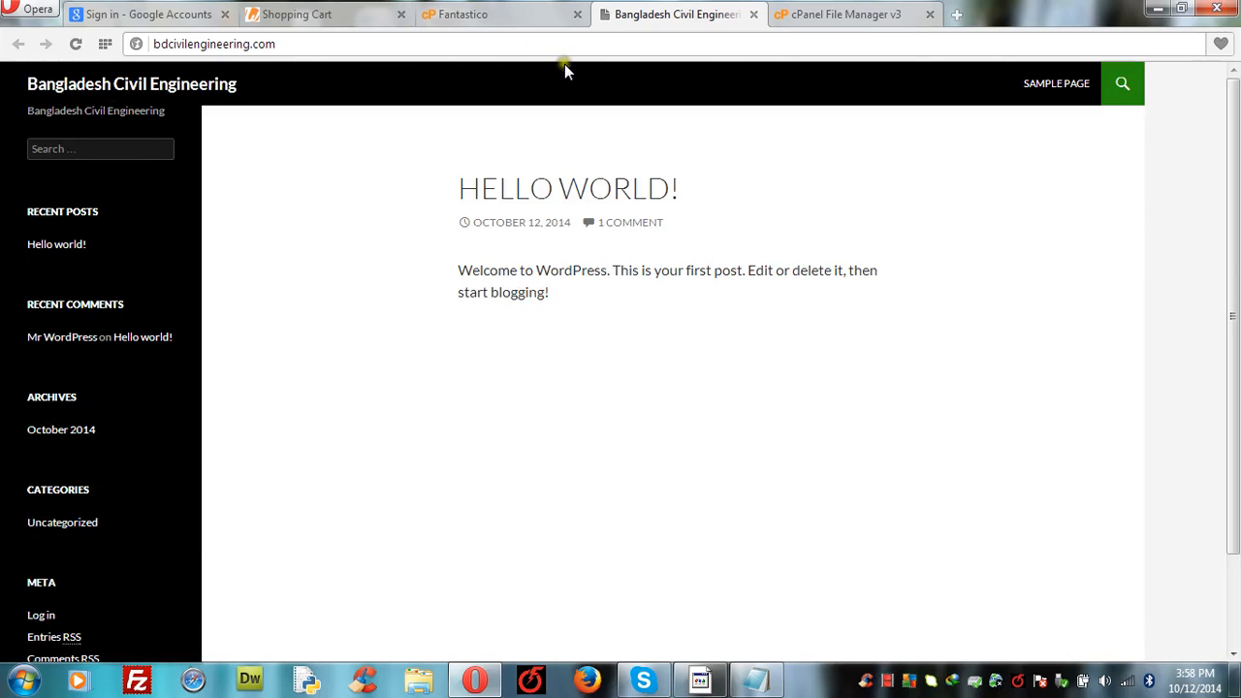
Step: Reopen public_html in File Manager to show the new WordPress files, including wp-admin and wp-config.php
{"action": "left_click", "coordinate": [826, 16]}
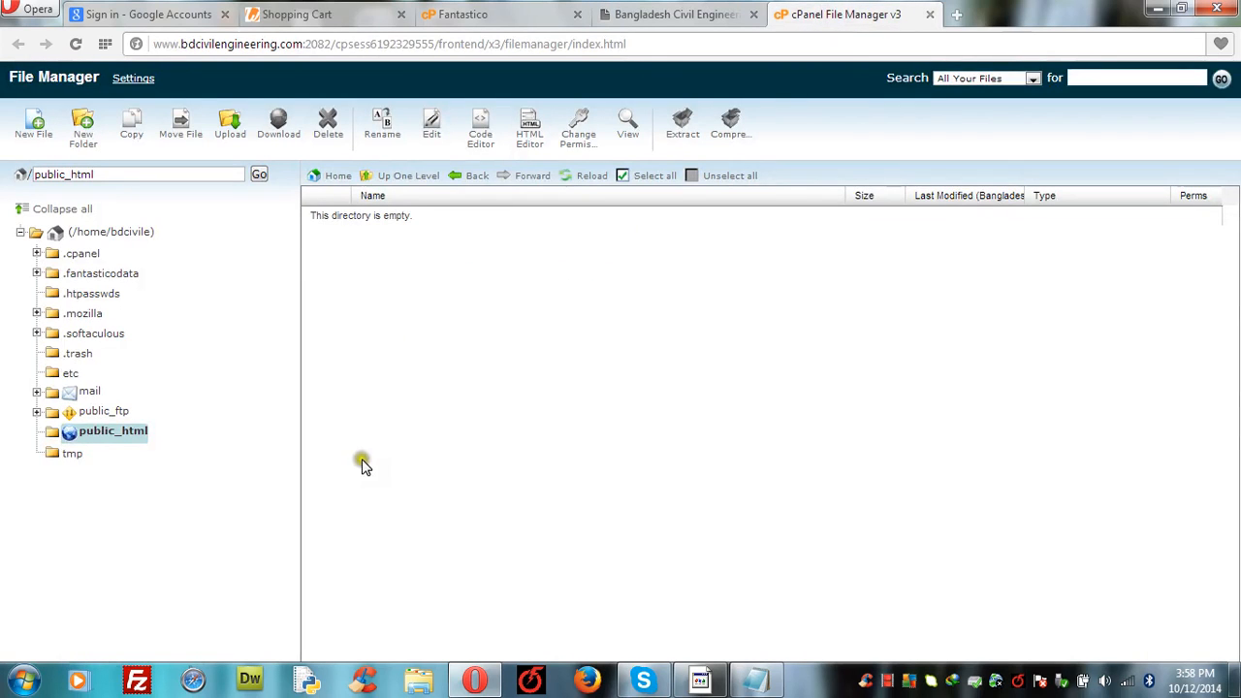
{"action": "left_click", "coordinate": [403, 184]}
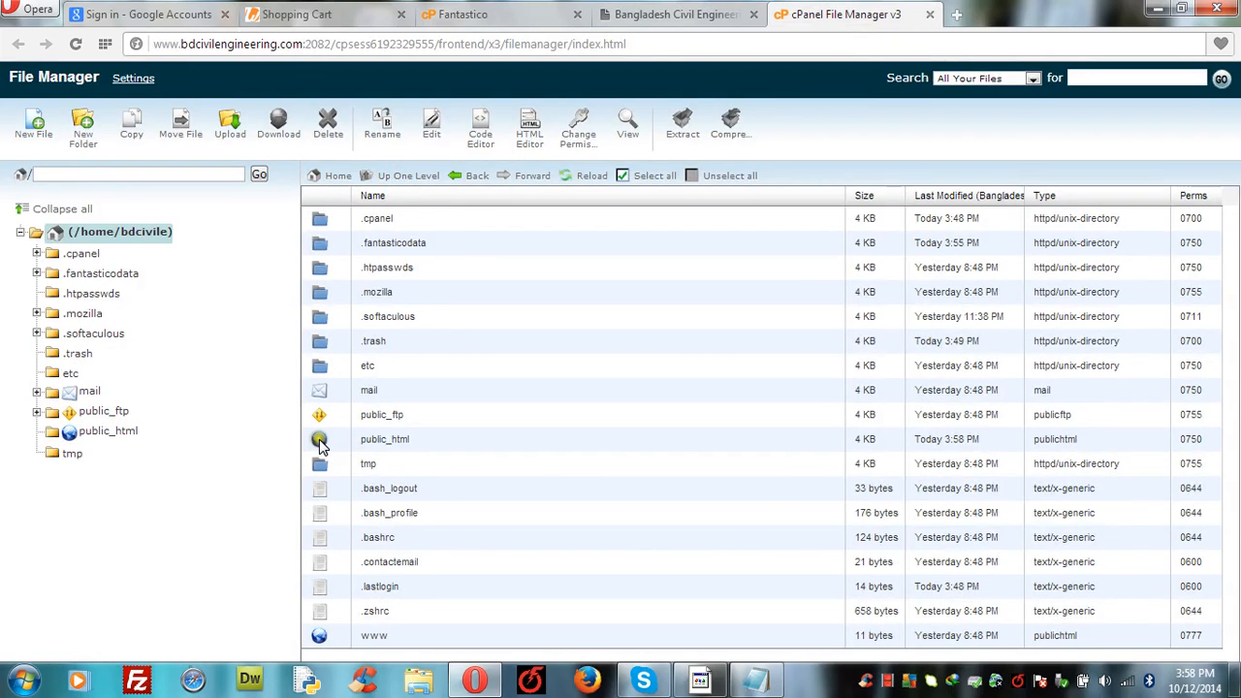
{"action": "double_click", "coordinate": [319, 439]}
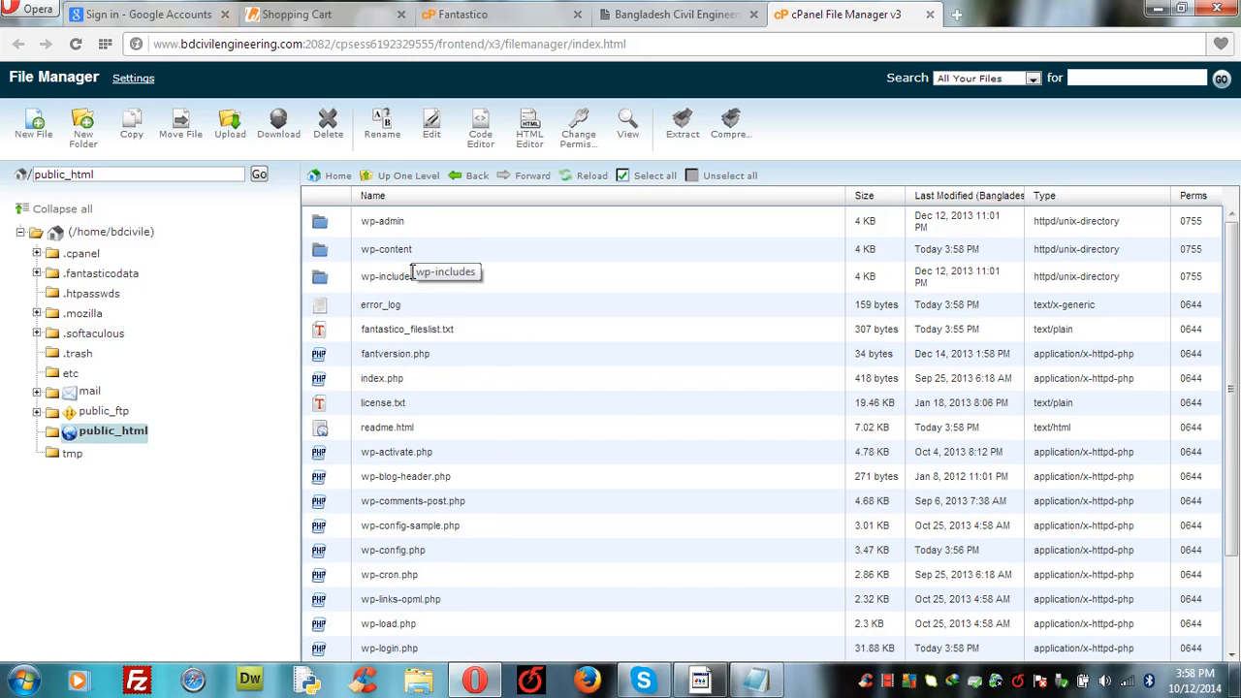
{"action": "left_click", "coordinate": [707, 15]}
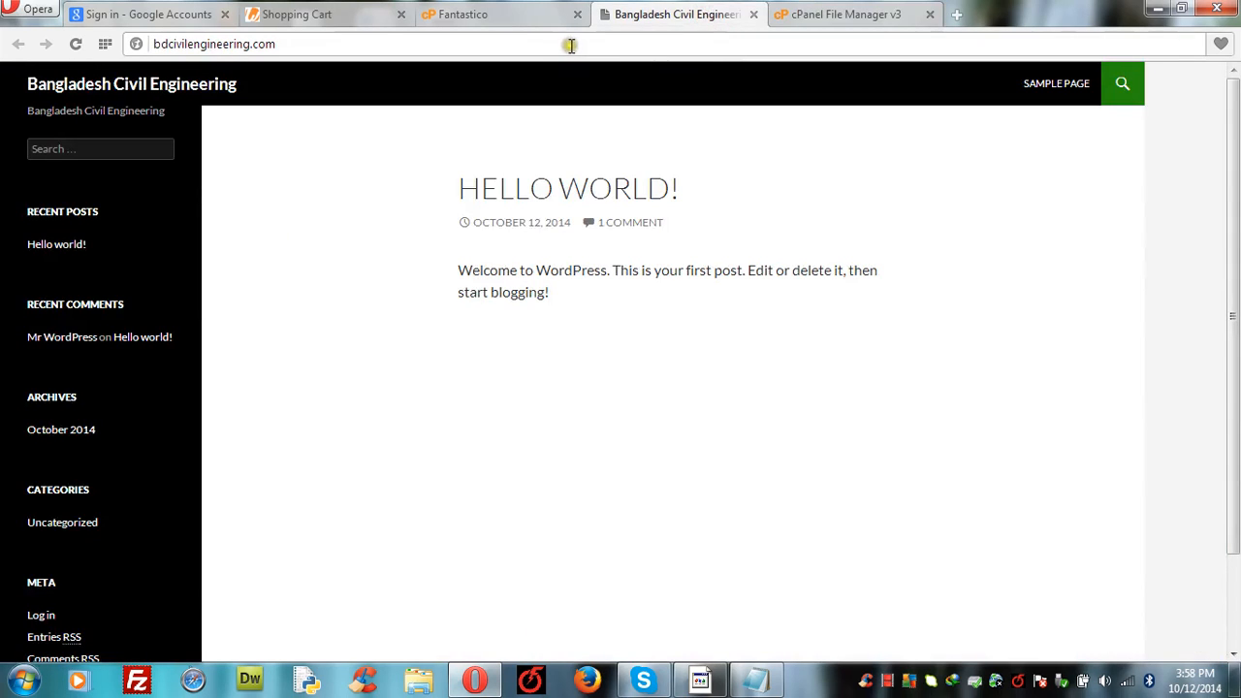
{"action": "double_click", "coordinate": [524, 44]}
{"action": "double_click", "coordinate": [525, 43]}
{"action": "left_click", "coordinate": [525, 43]}
{"action": "triple_click", "coordinate": [525, 44]}
{"action": "key", "text": "ctrl+c"}
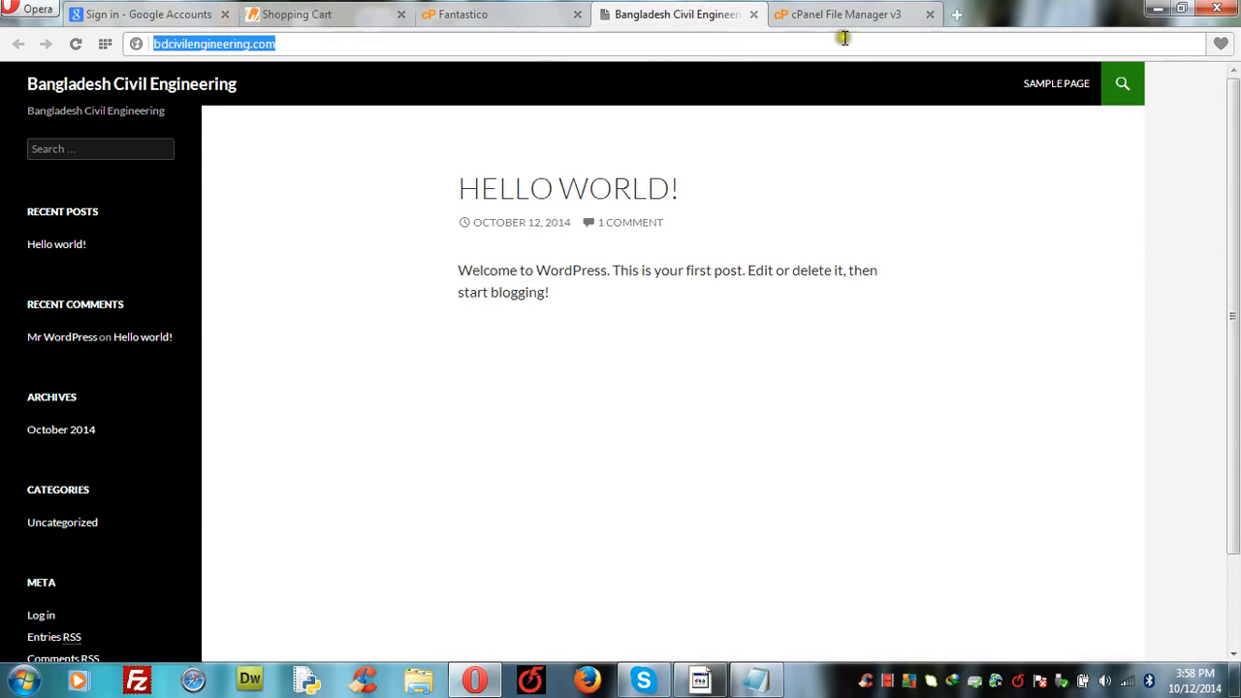
{"action": "left_click", "coordinate": [956, 14]}
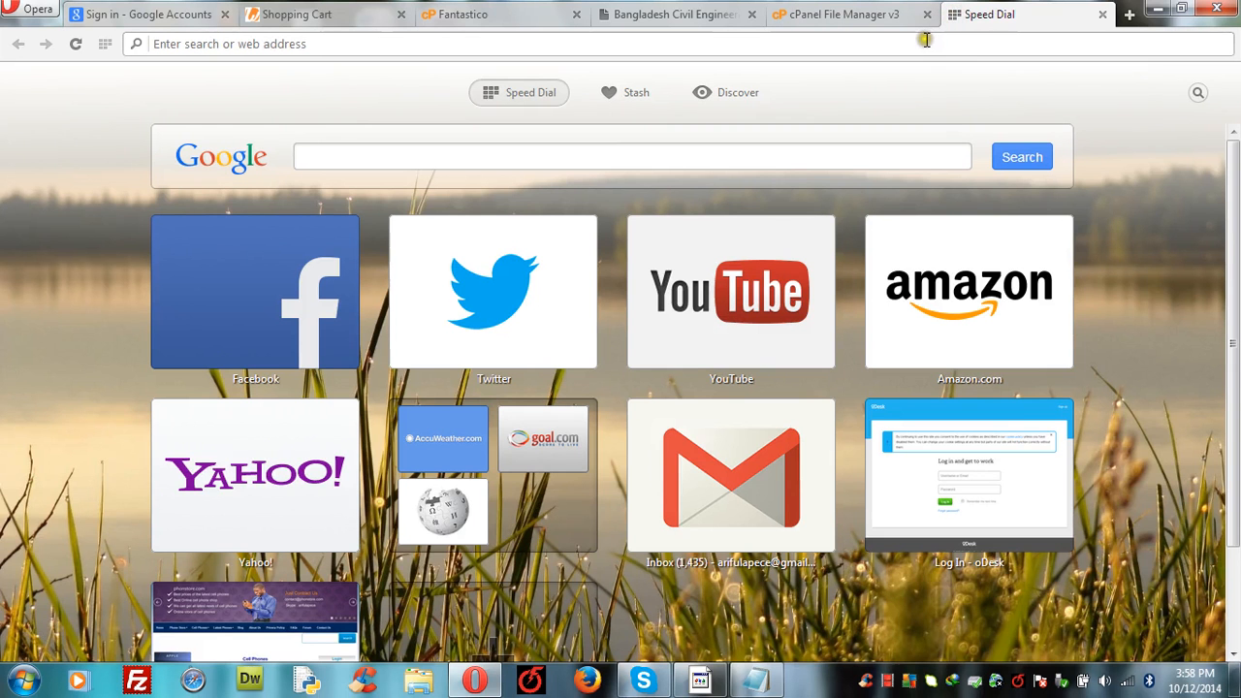
{"action": "key", "text": "ctrl+v"}
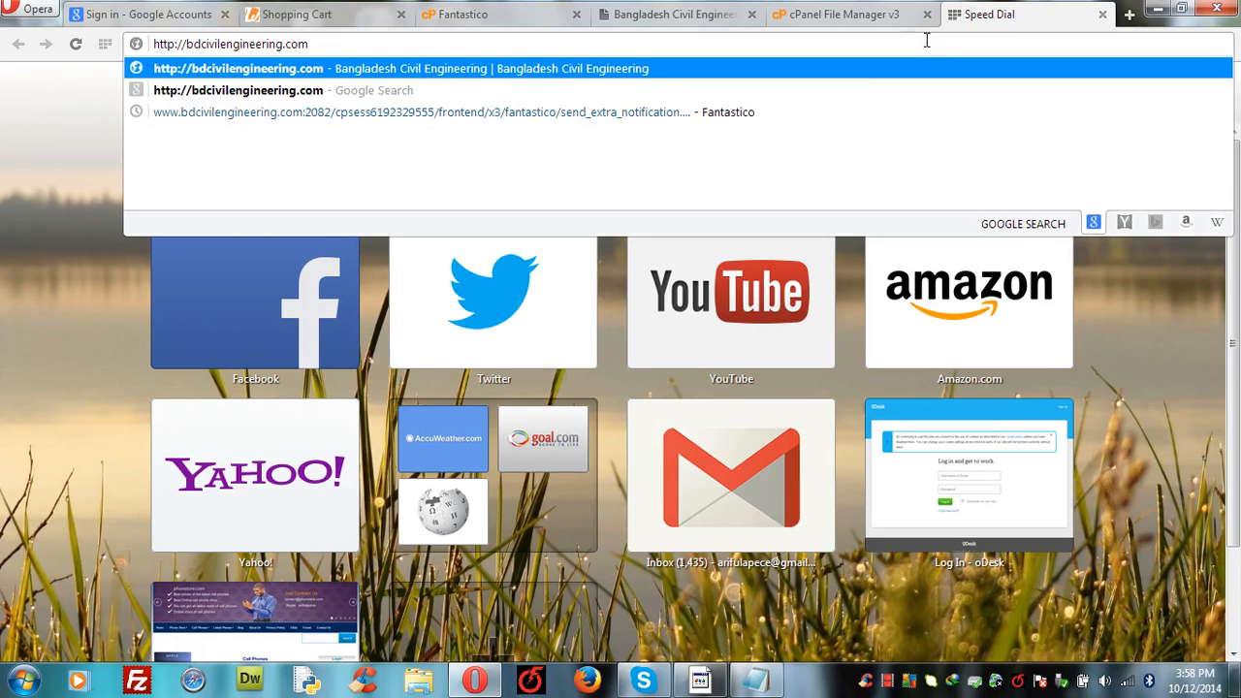
{"action": "type", "text": "/w"}
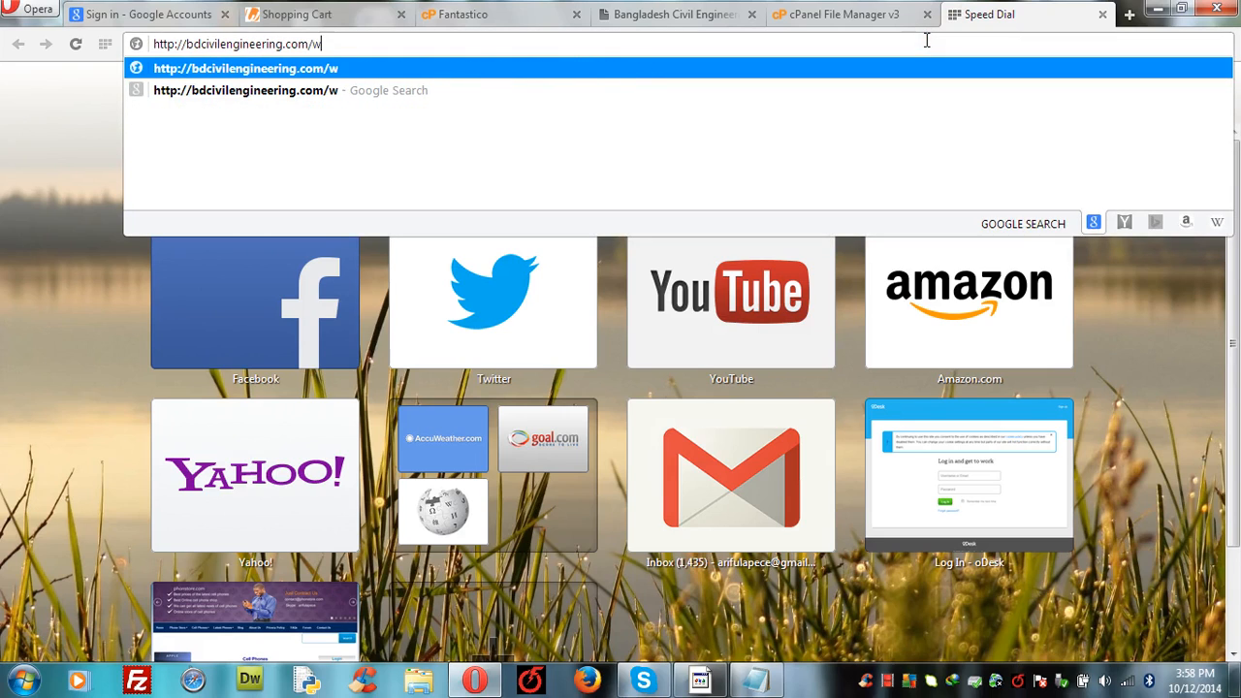
{"action": "type", "text": "p-adm"}
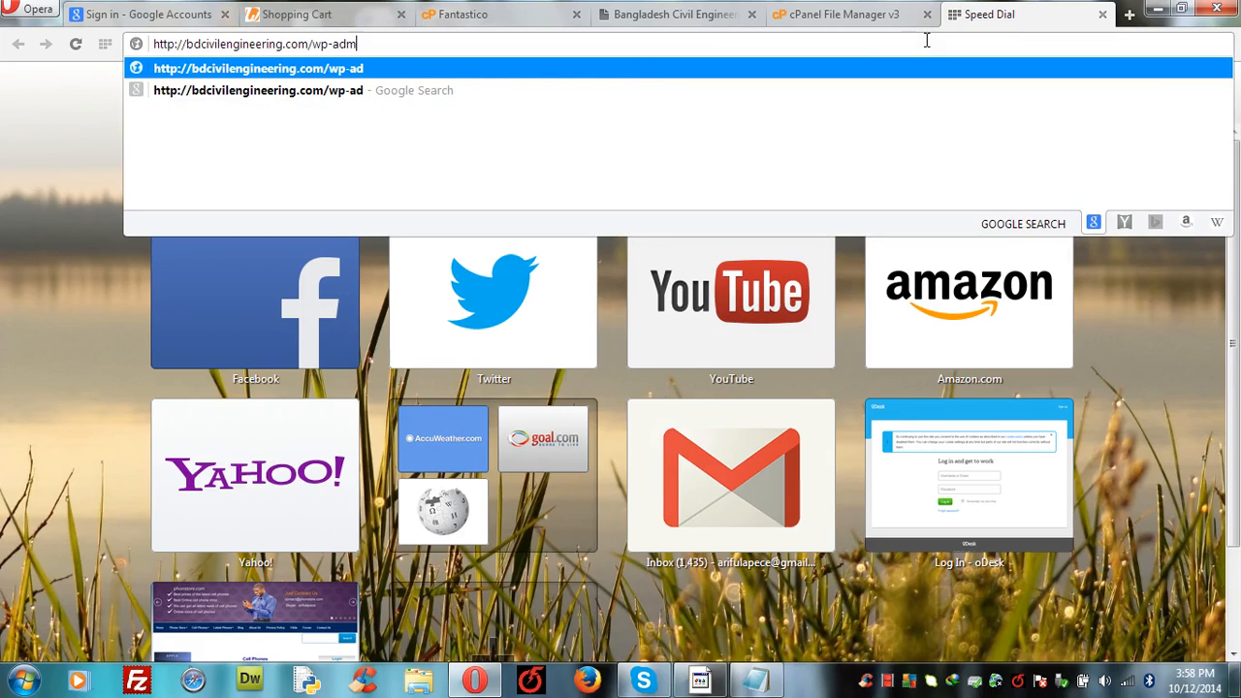
{"action": "type", "text": "in/"}
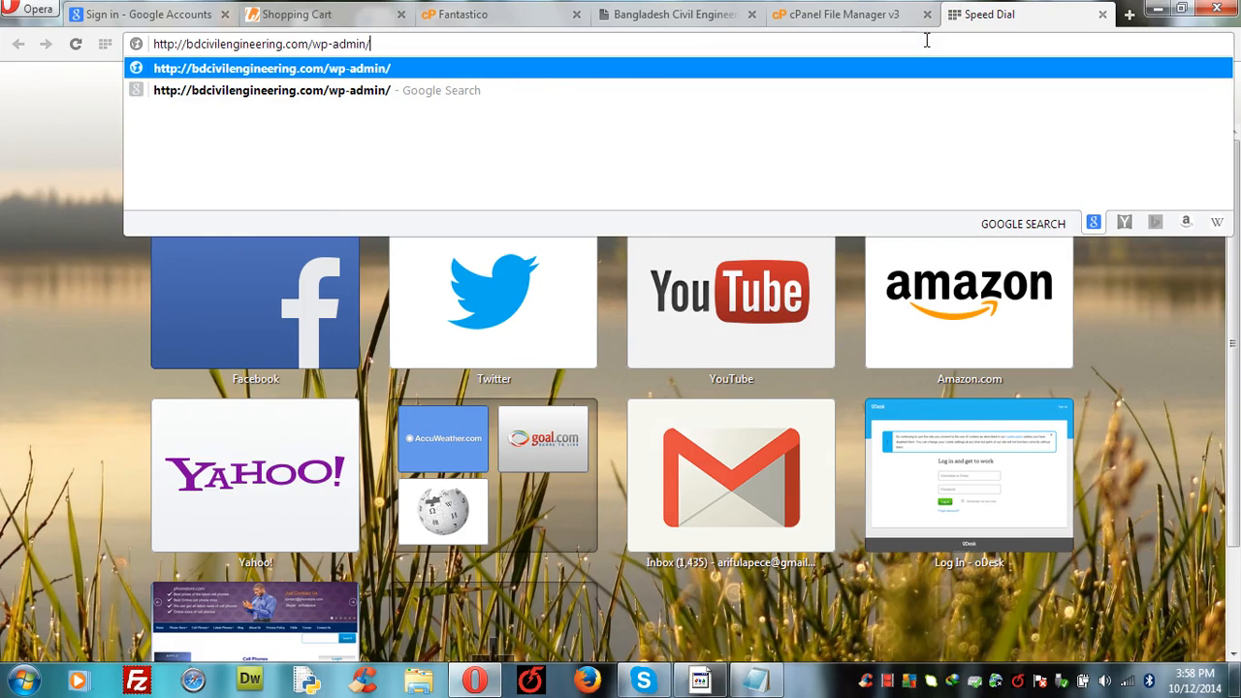
{"action": "key", "text": "Return"}
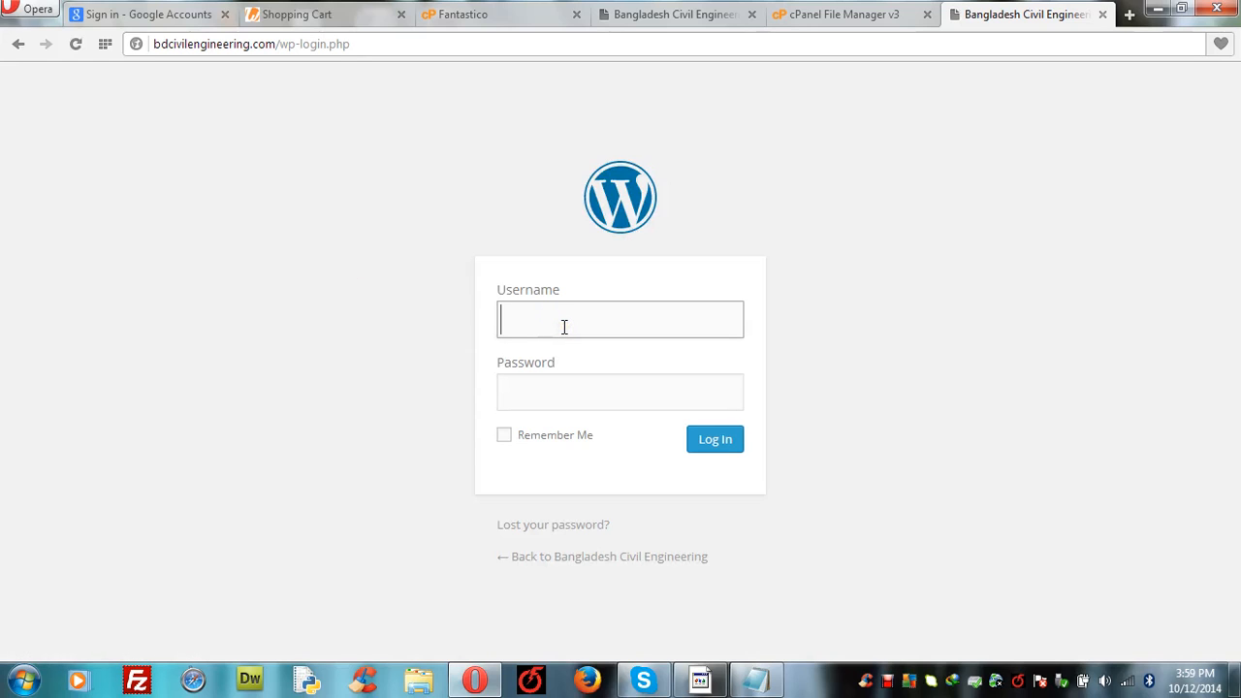
Step: Sign in to wp-admin with the administrator username and password
{"action": "type", "text": "asibul"}
{"action": "left_click", "coordinate": [549, 391]}
{"action": "type", "text": "•"}
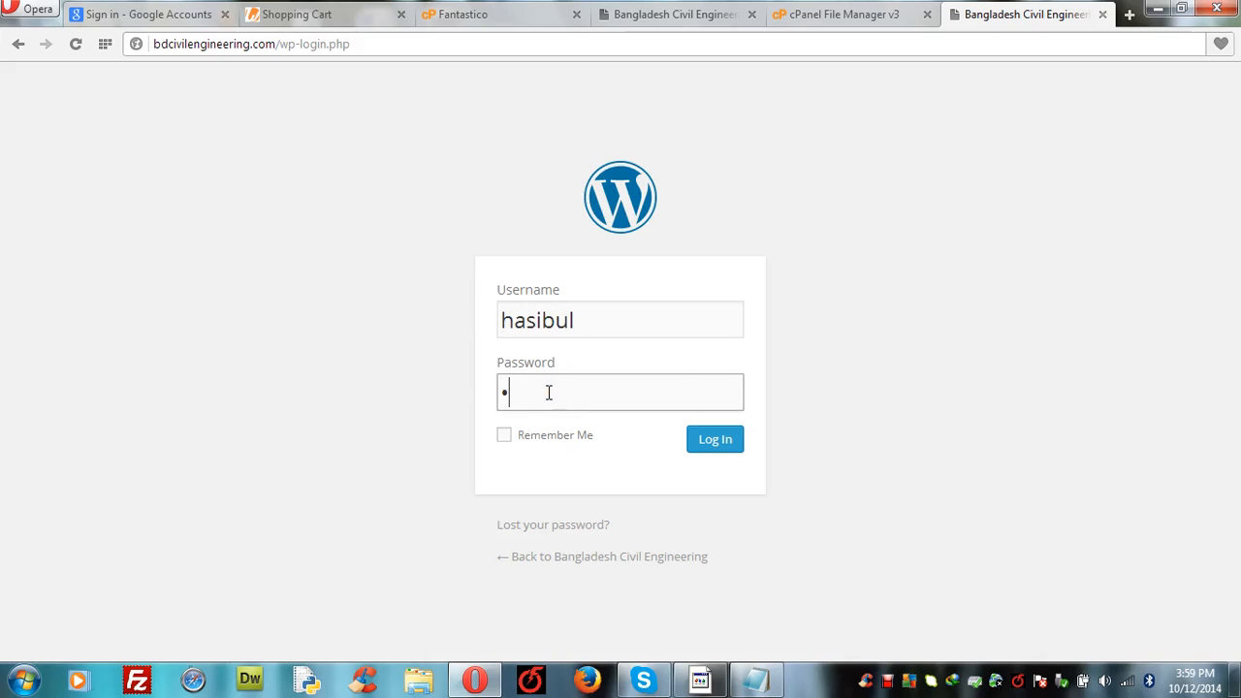
{"action": "type", "text": "•••••"}
{"action": "left_click", "coordinate": [711, 441]}
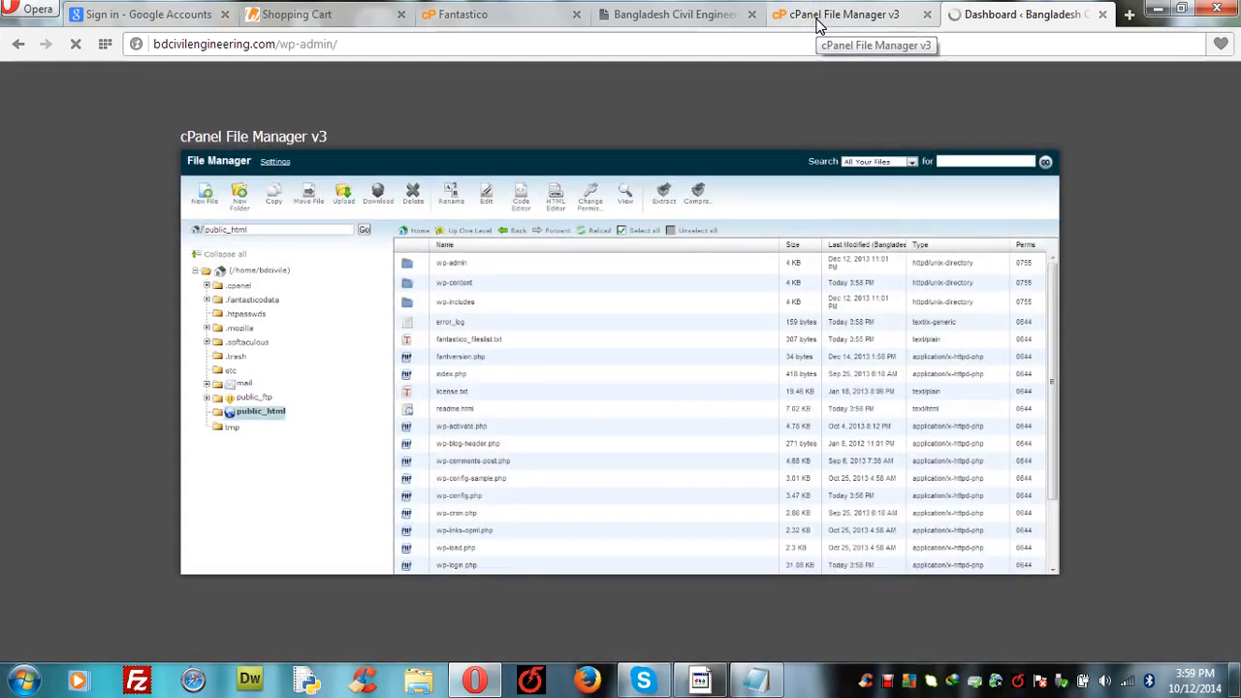
Step: Browse wp-content/themes in File Manager to see the three default themes, then view the dashboard
{"action": "left_click", "coordinate": [820, 22]}
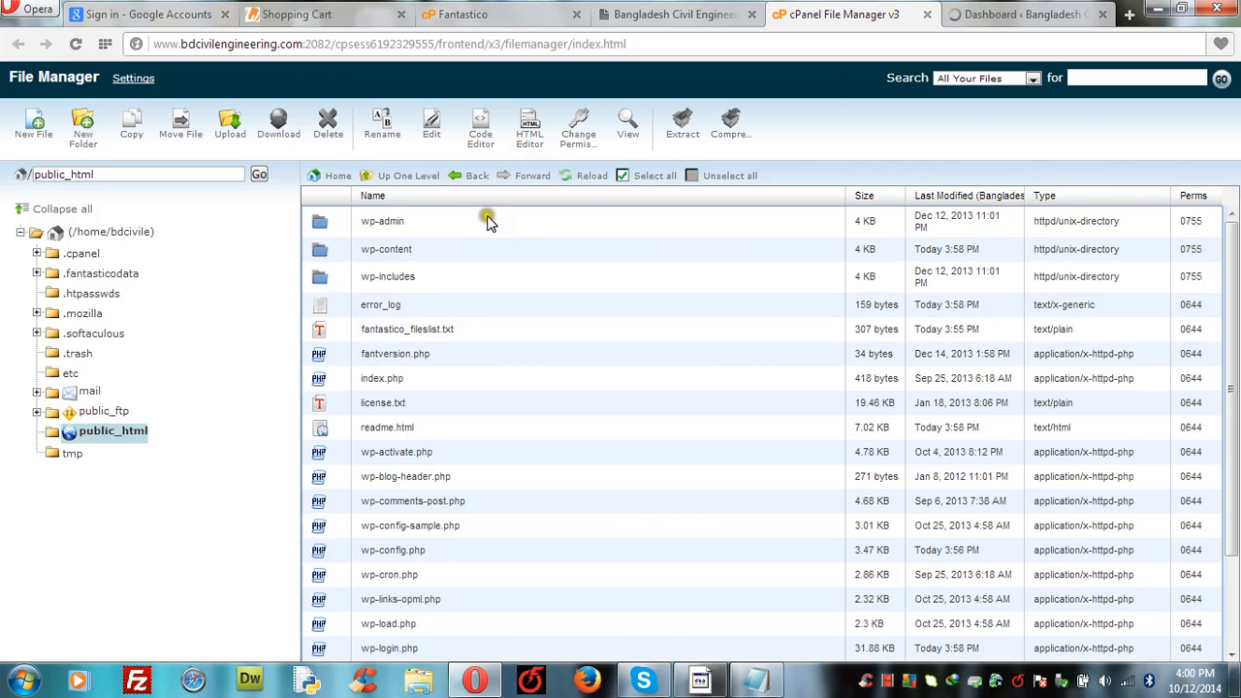
{"action": "left_click", "coordinate": [1018, 14]}
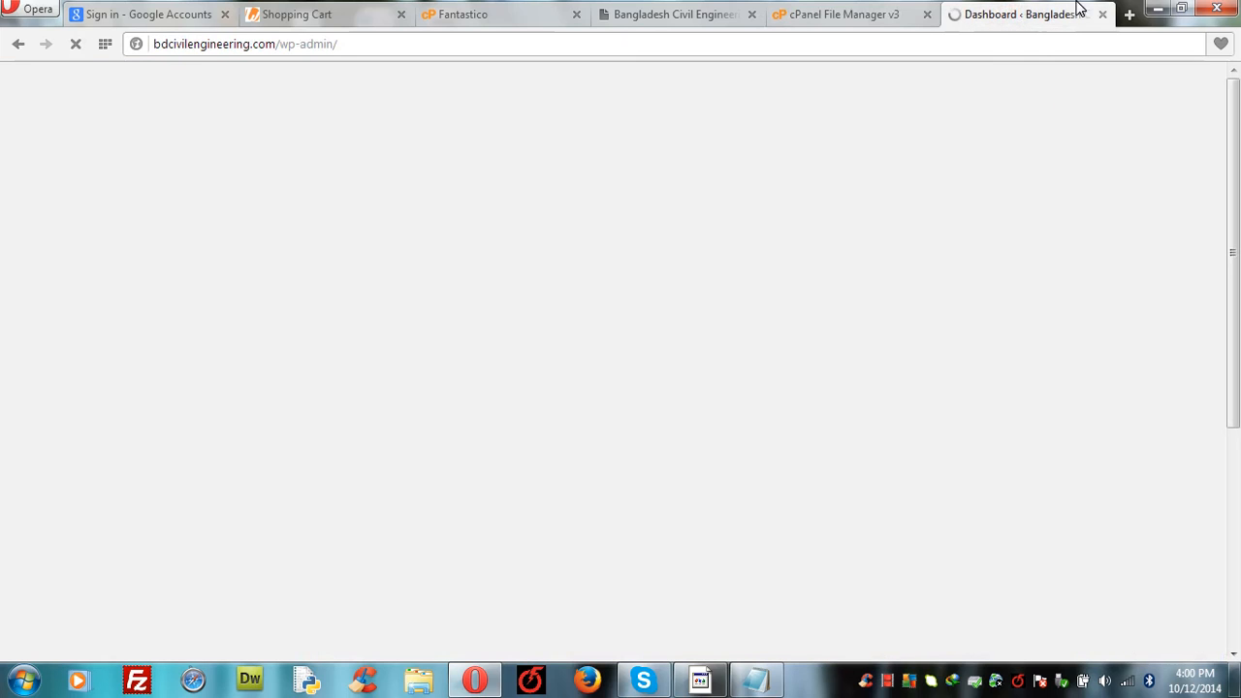
{"action": "left_click", "coordinate": [829, 17]}
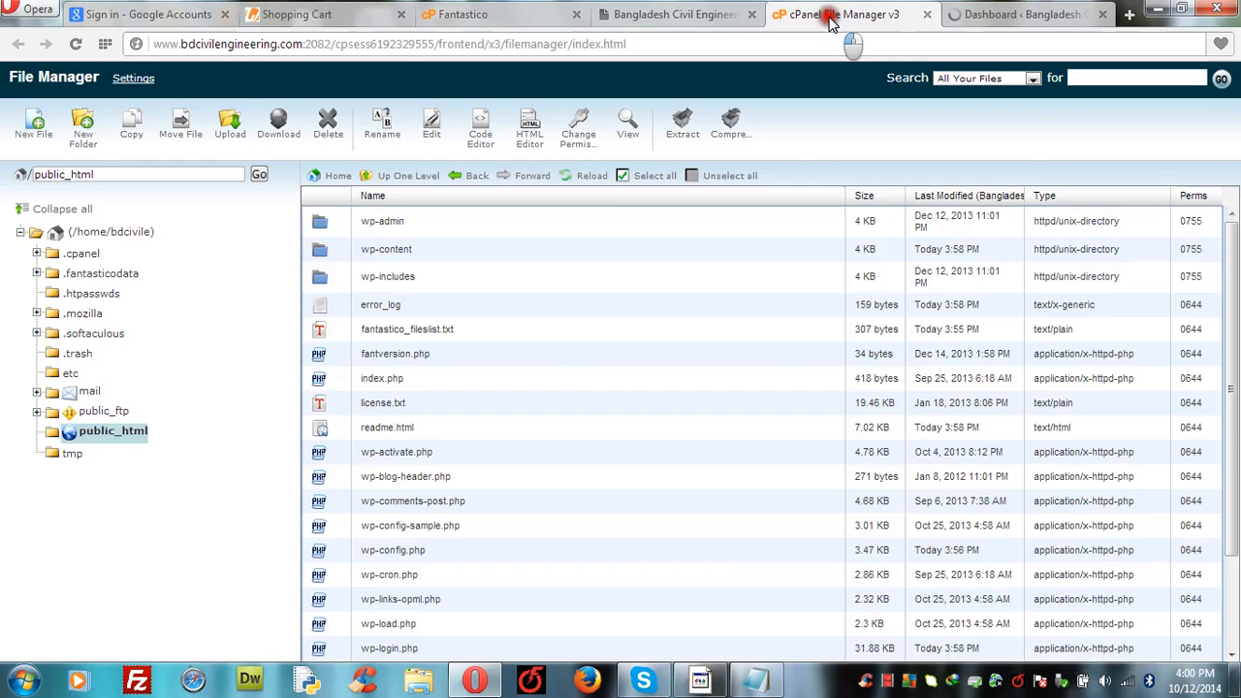
{"action": "double_click", "coordinate": [327, 251]}
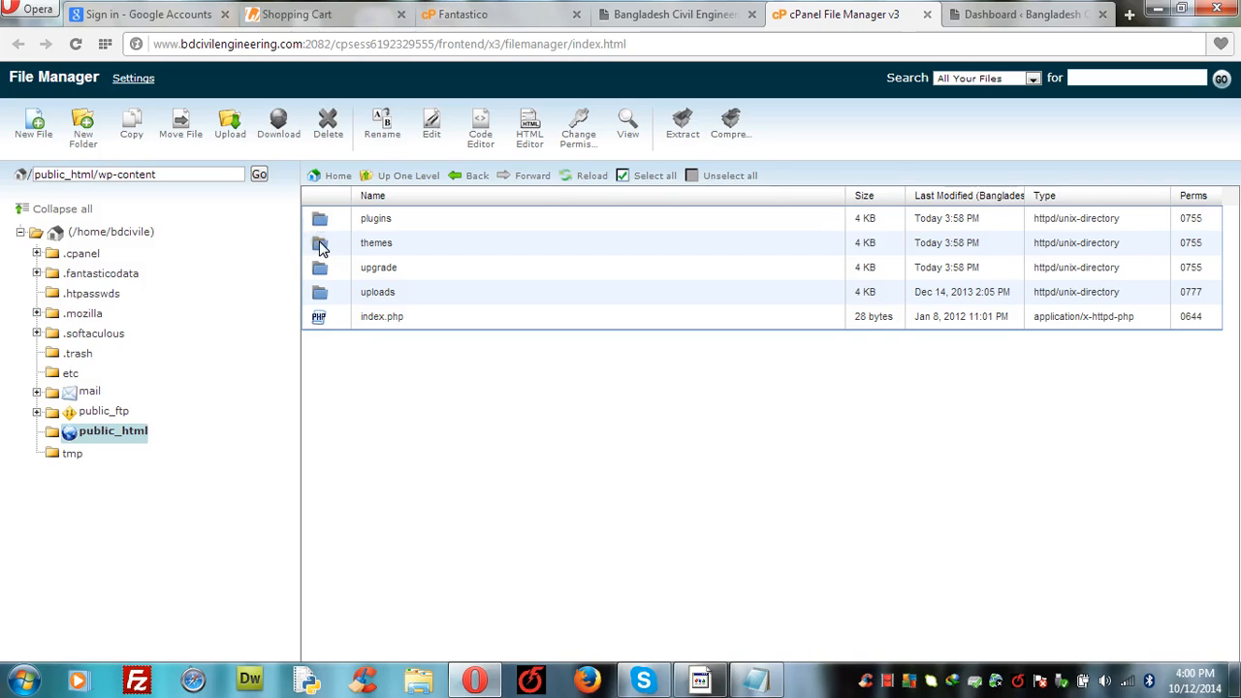
{"action": "double_click", "coordinate": [323, 249]}
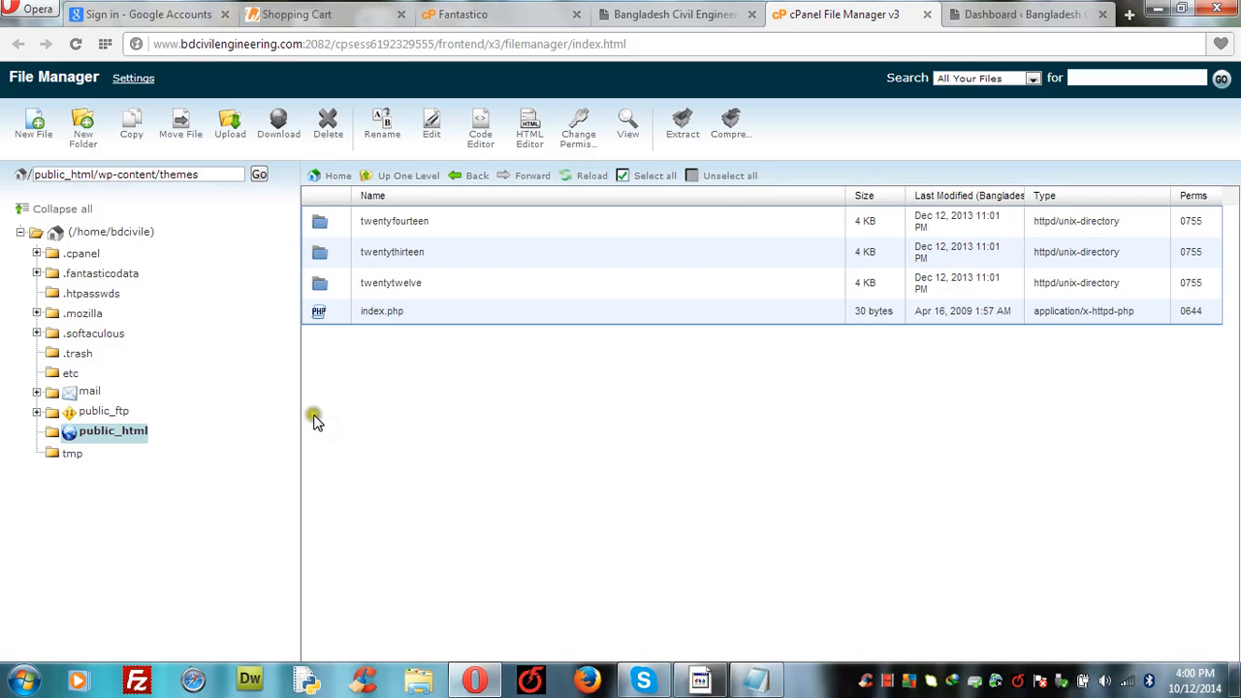
{"action": "left_click", "coordinate": [1009, 17]}
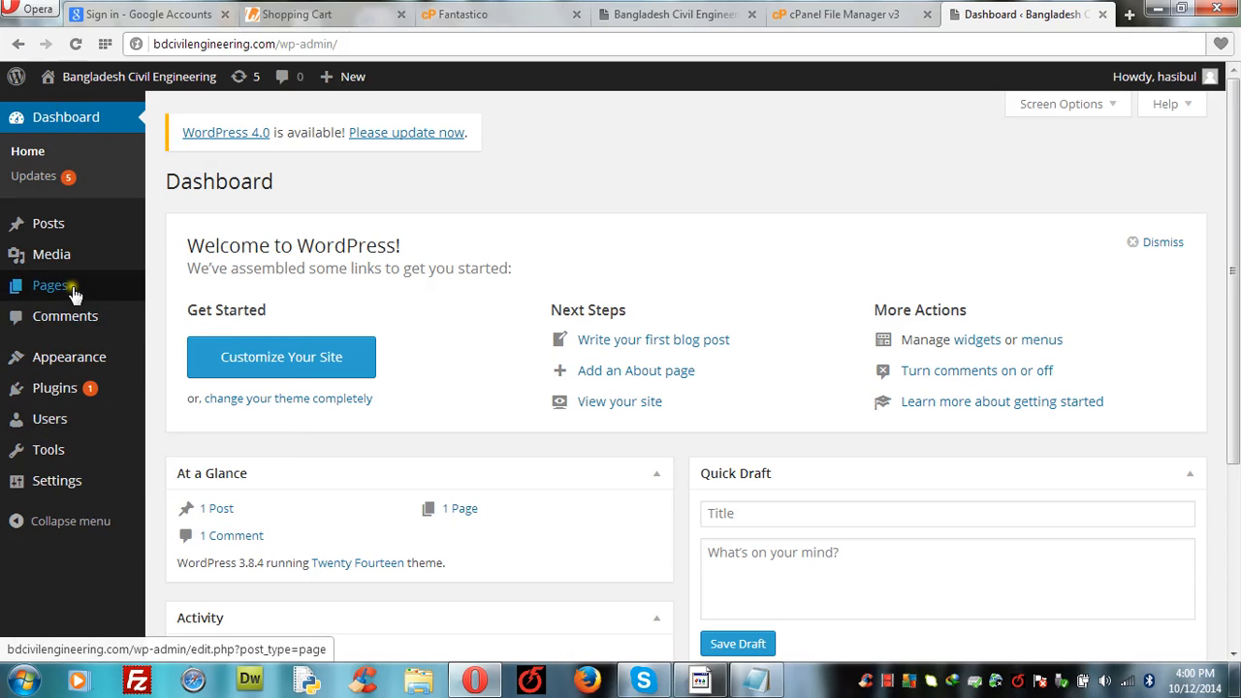
Step: Search the theme directory for 'parabola' and install the Parabola theme by Cryout Creations
{"action": "mouse_move", "coordinate": [68, 363]}
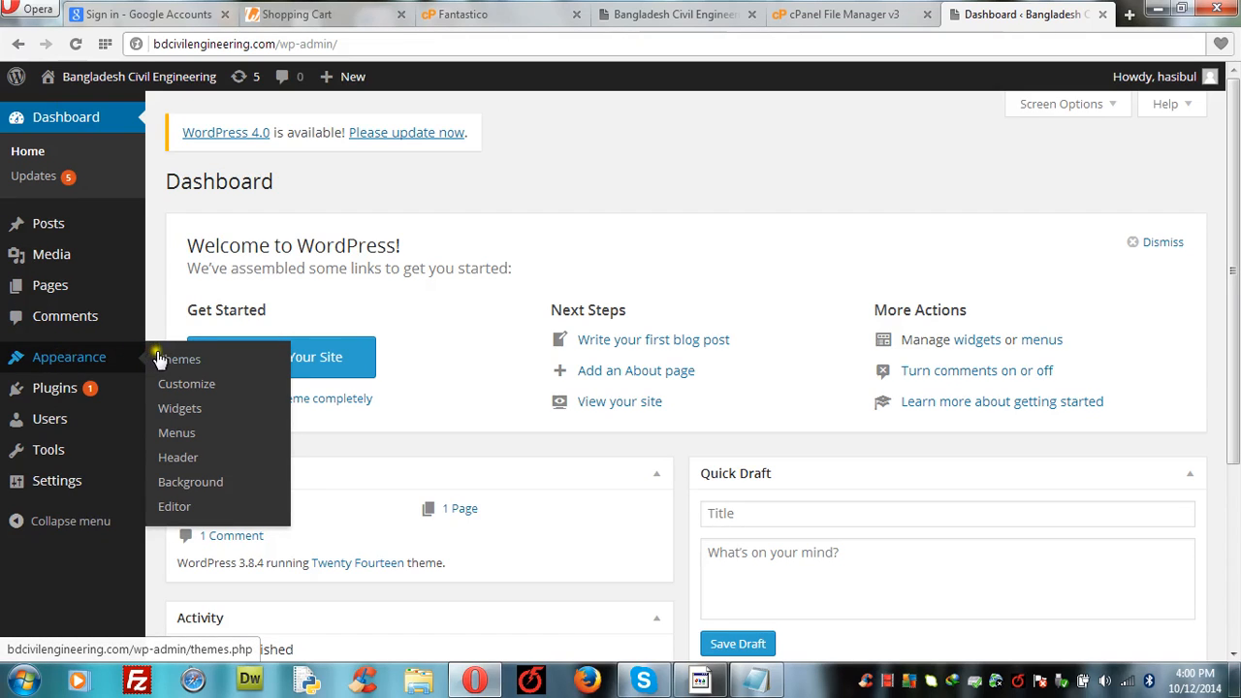
{"action": "left_click", "coordinate": [187, 365]}
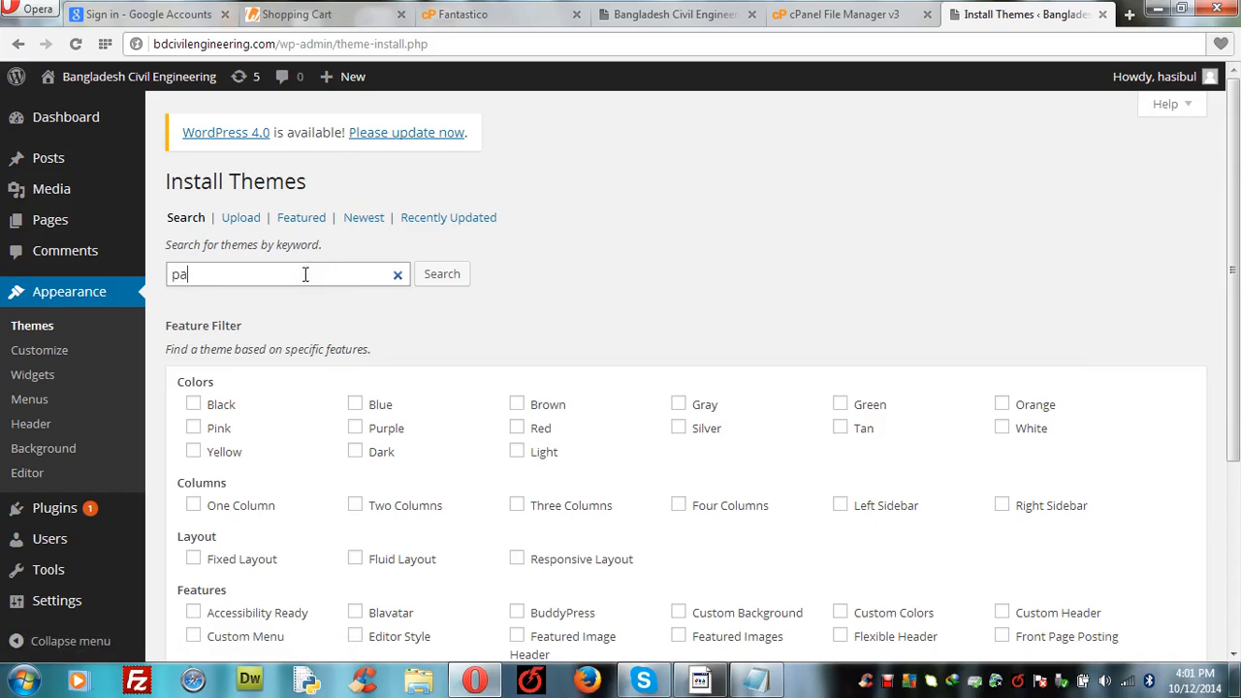
{"action": "type", "text": "rabola"}
{"action": "key", "text": "Return"}
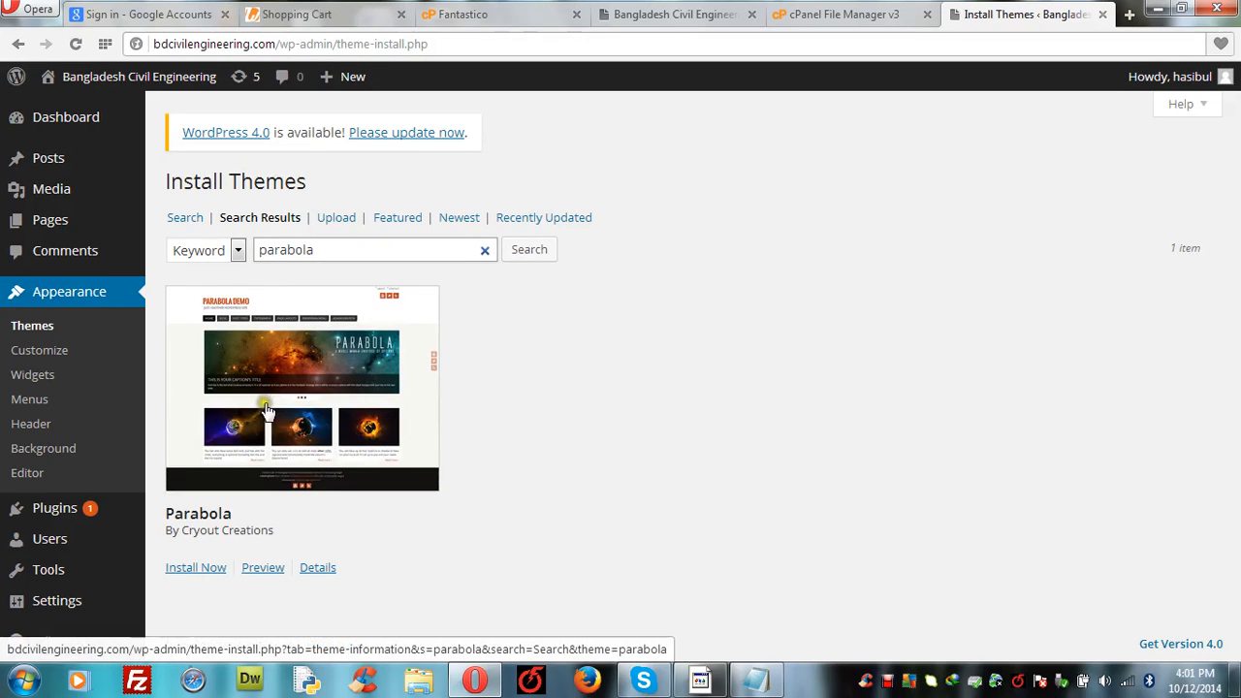
{"action": "left_click", "coordinate": [198, 573]}
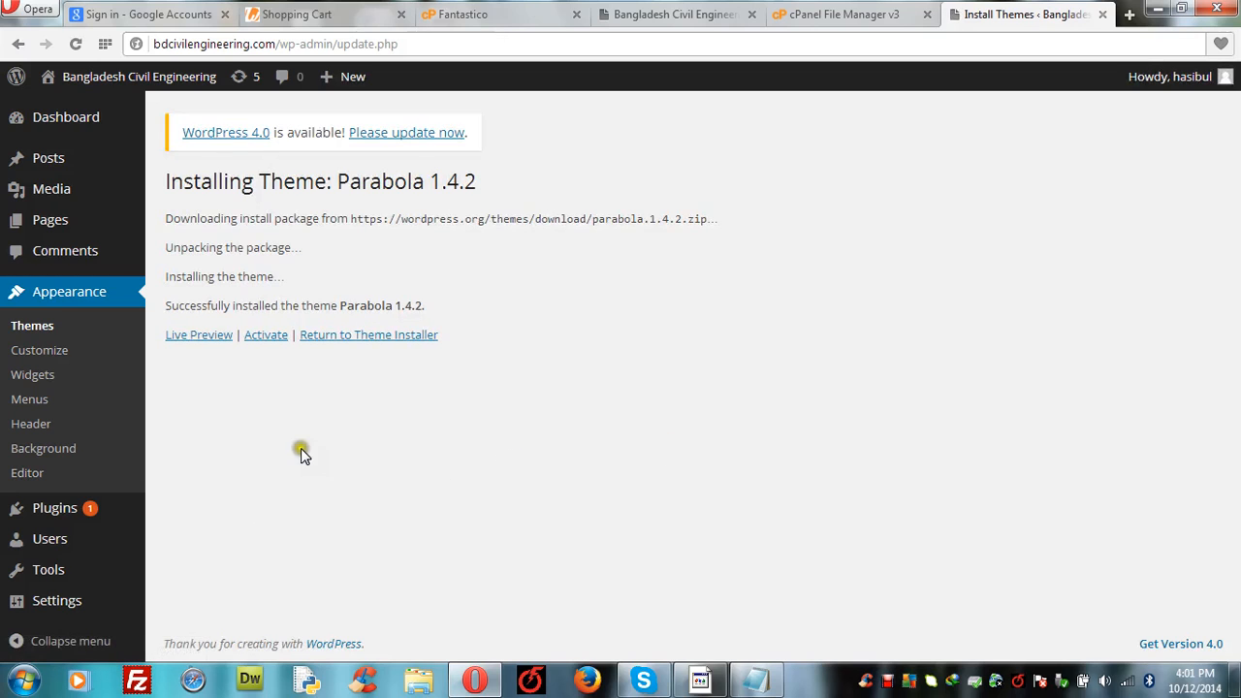
Step: Activate the newly installed Parabola 1.4.2 theme
{"action": "left_click", "coordinate": [270, 342]}
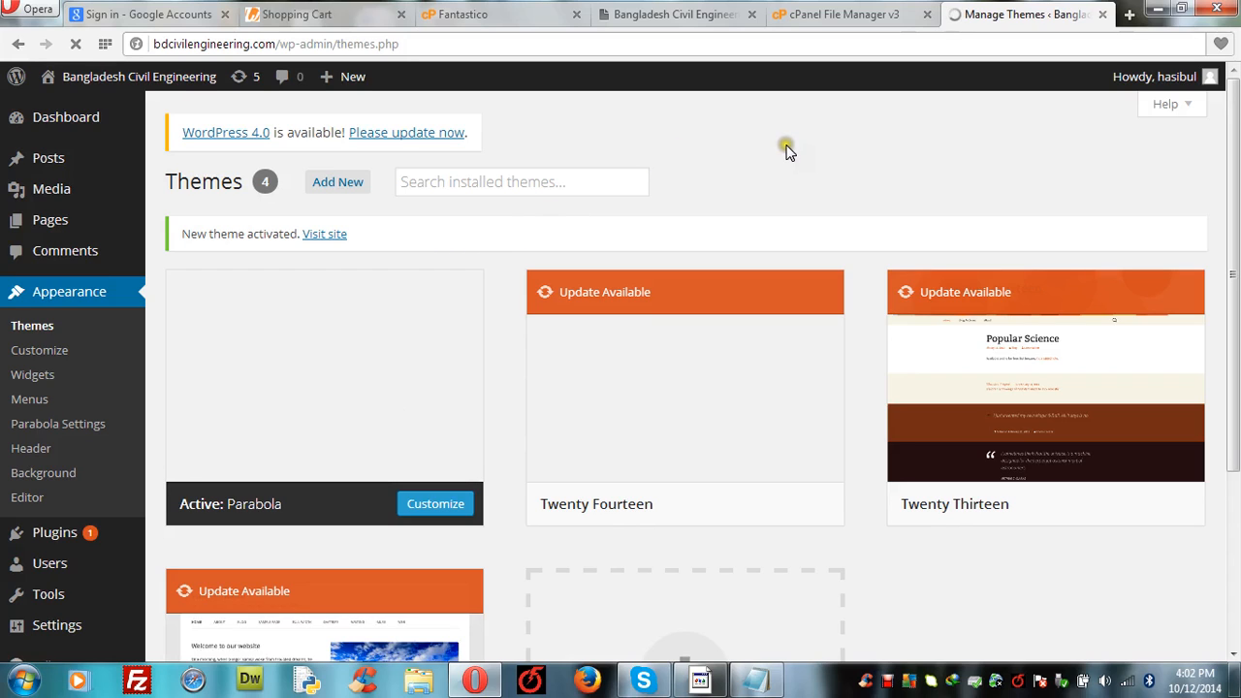
Step: Reload the live homepage to see the Parabola slider layout
{"action": "mouse_move", "coordinate": [692, 16]}
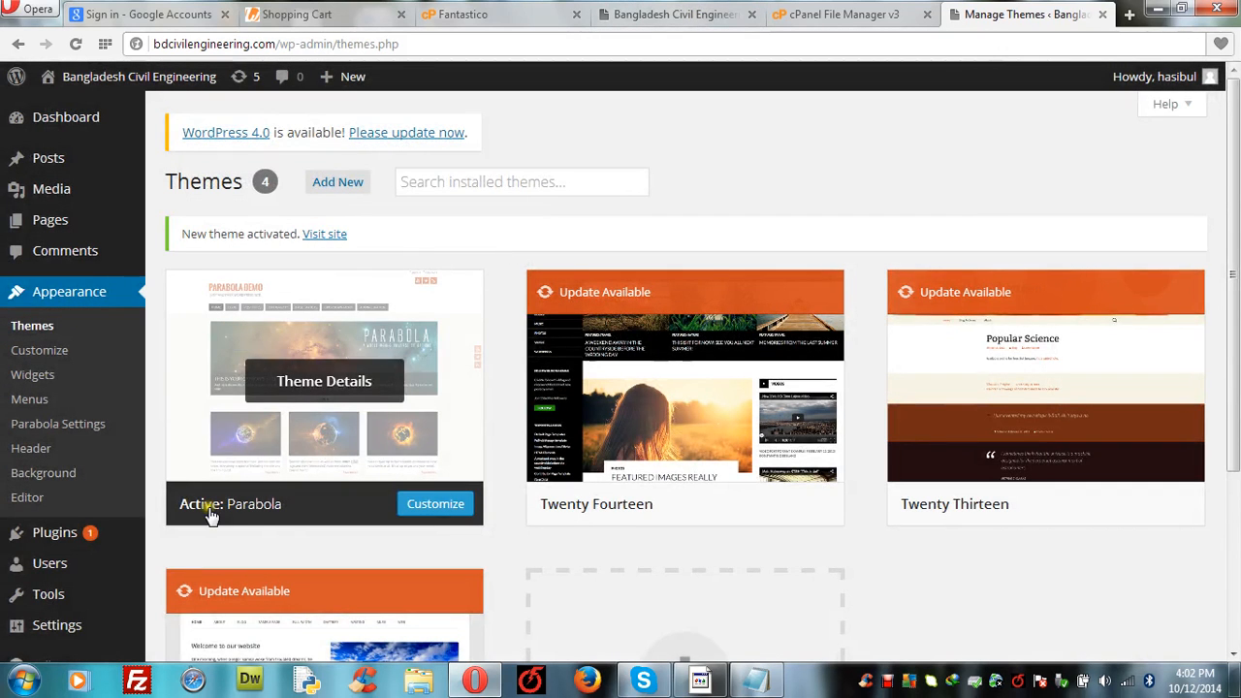
{"action": "left_click", "coordinate": [670, 16]}
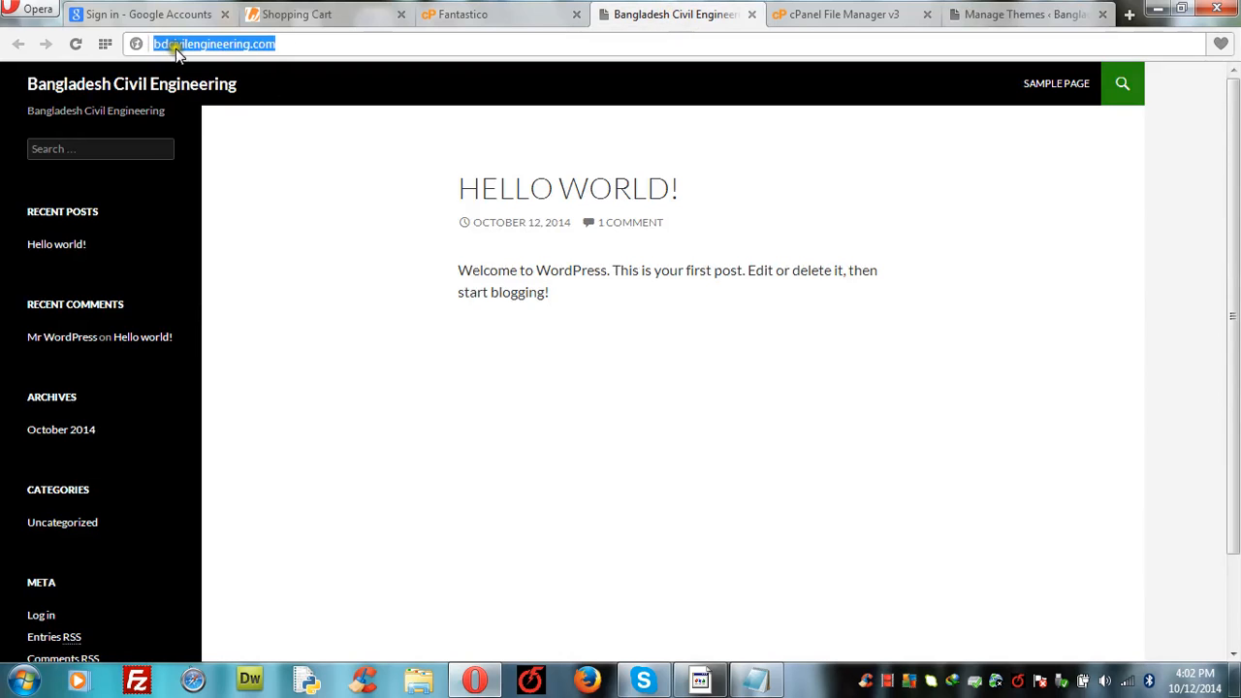
{"action": "left_click", "coordinate": [272, 139]}
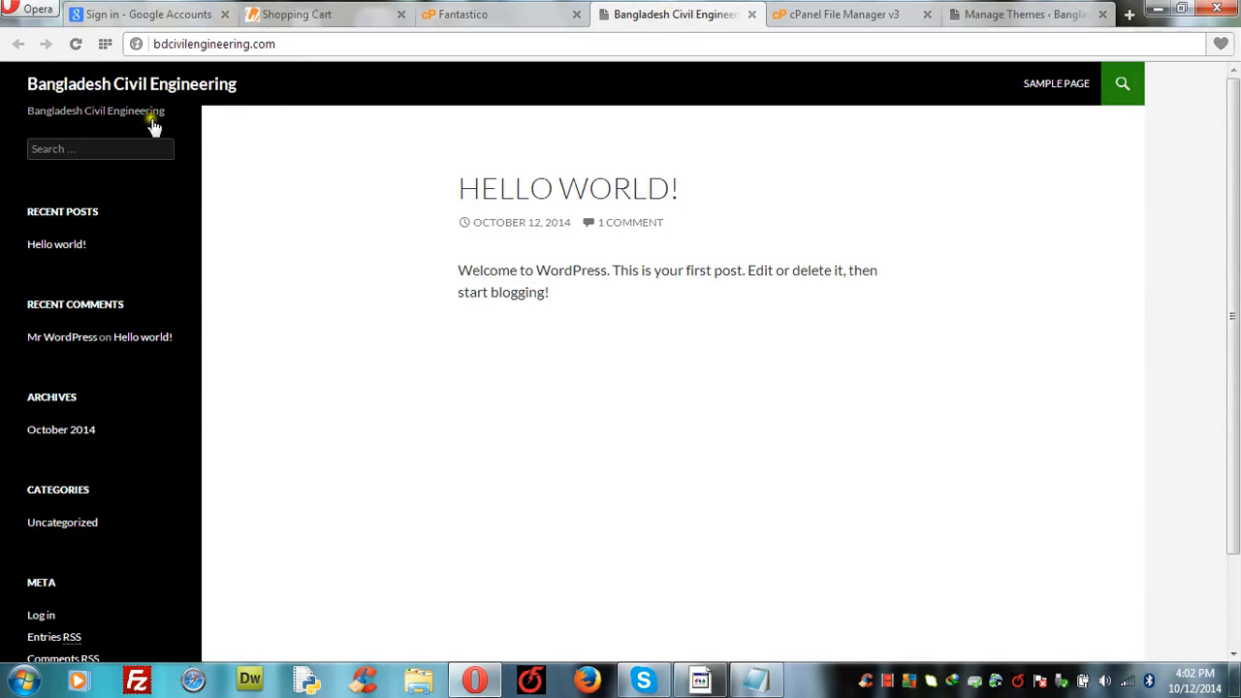
{"action": "left_click", "coordinate": [74, 45]}
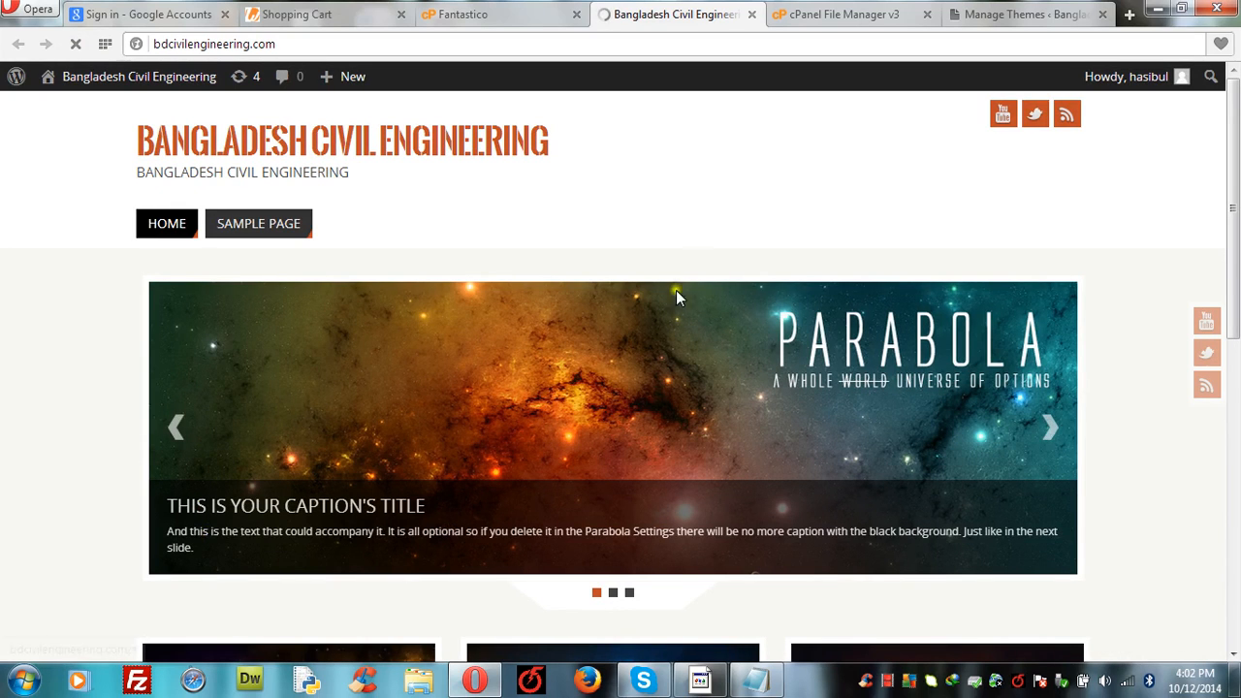
Step: Move File Manager into its own window, then return to the Themes admin page
{"action": "left_click_drag", "start_coordinate": [856, 12], "coordinate": [534, 8]}
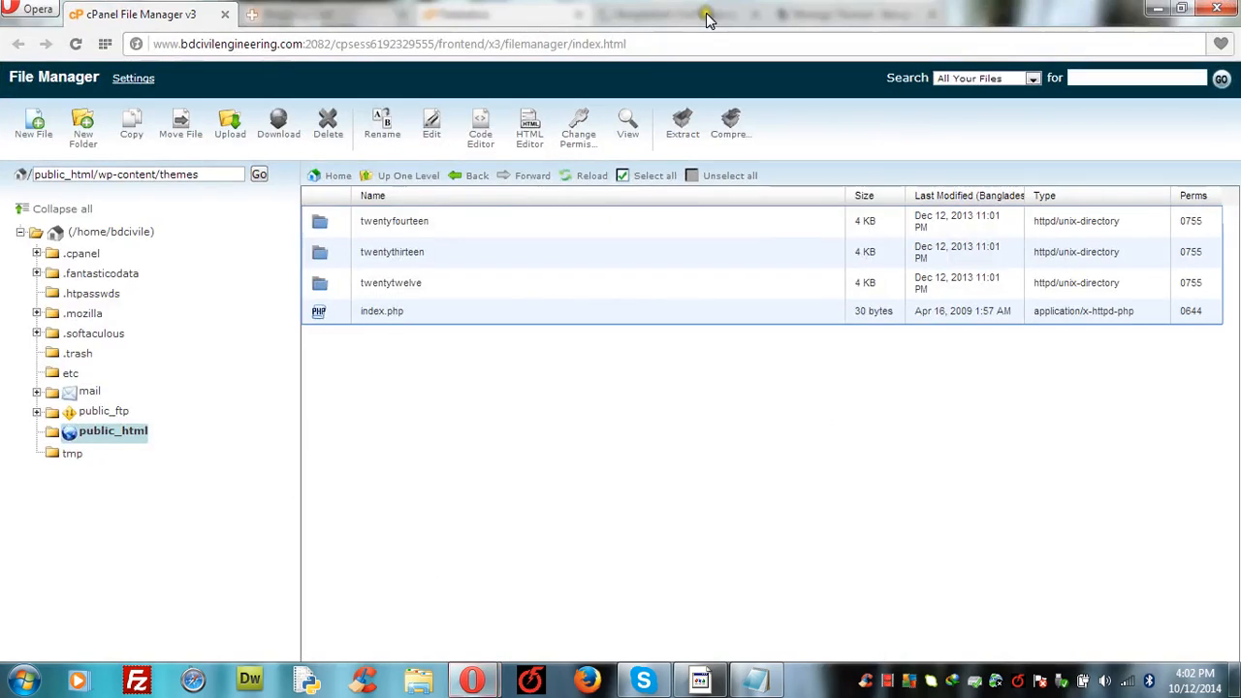
{"action": "mouse_move", "coordinate": [490, 679]}
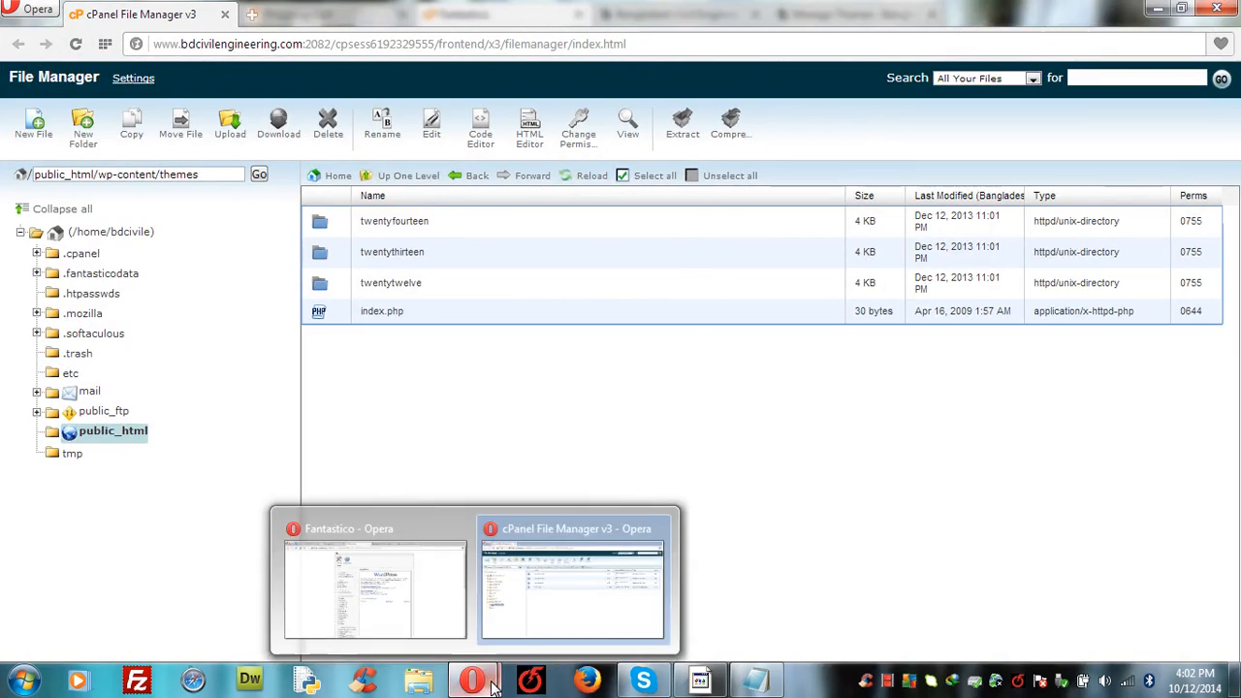
{"action": "left_click", "coordinate": [569, 582]}
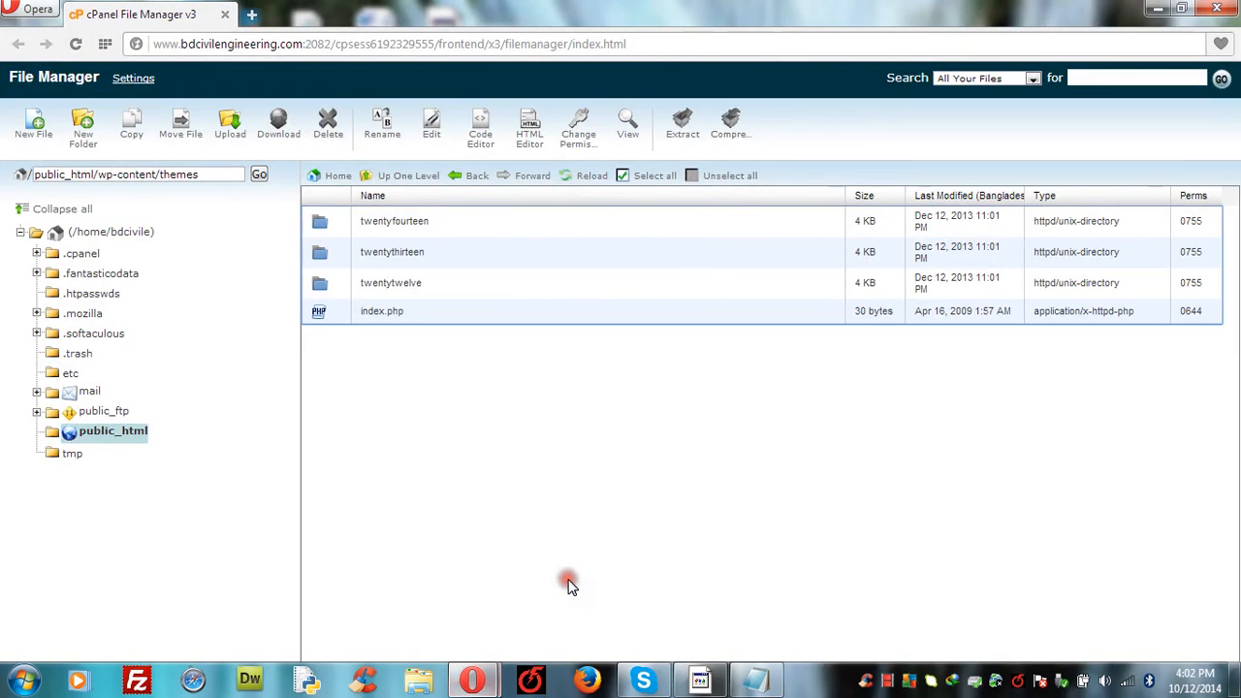
{"action": "mouse_move", "coordinate": [462, 683]}
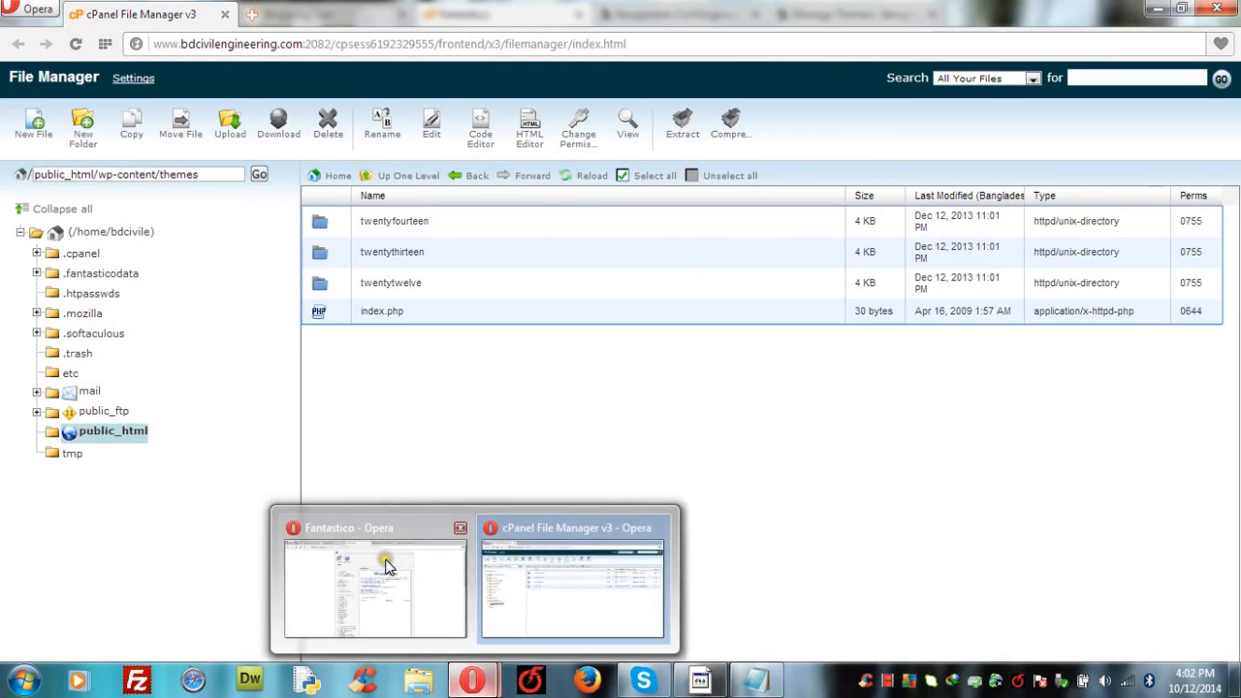
{"action": "left_click", "coordinate": [388, 572]}
{"action": "left_click", "coordinate": [673, 14]}
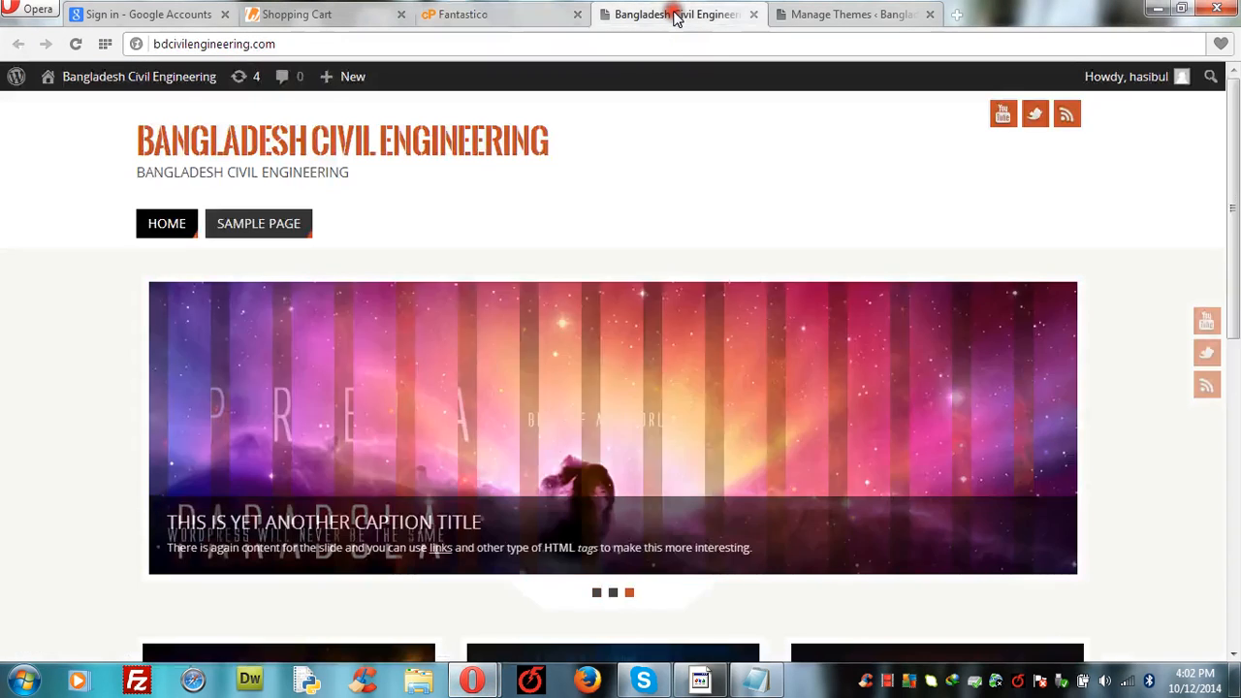
{"action": "left_click", "coordinate": [873, 19]}
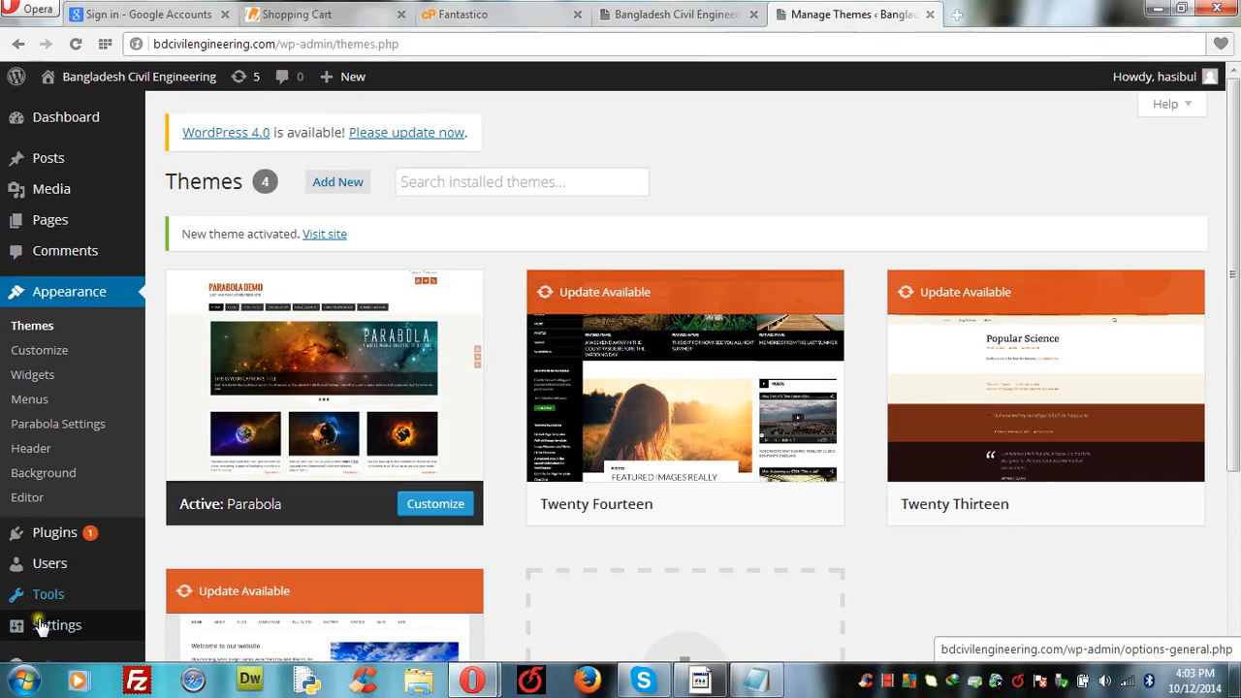
Step: In General Settings, keep Subscriber as the new user role and the timezone at UTC+0
{"action": "mouse_move", "coordinate": [46, 629]}
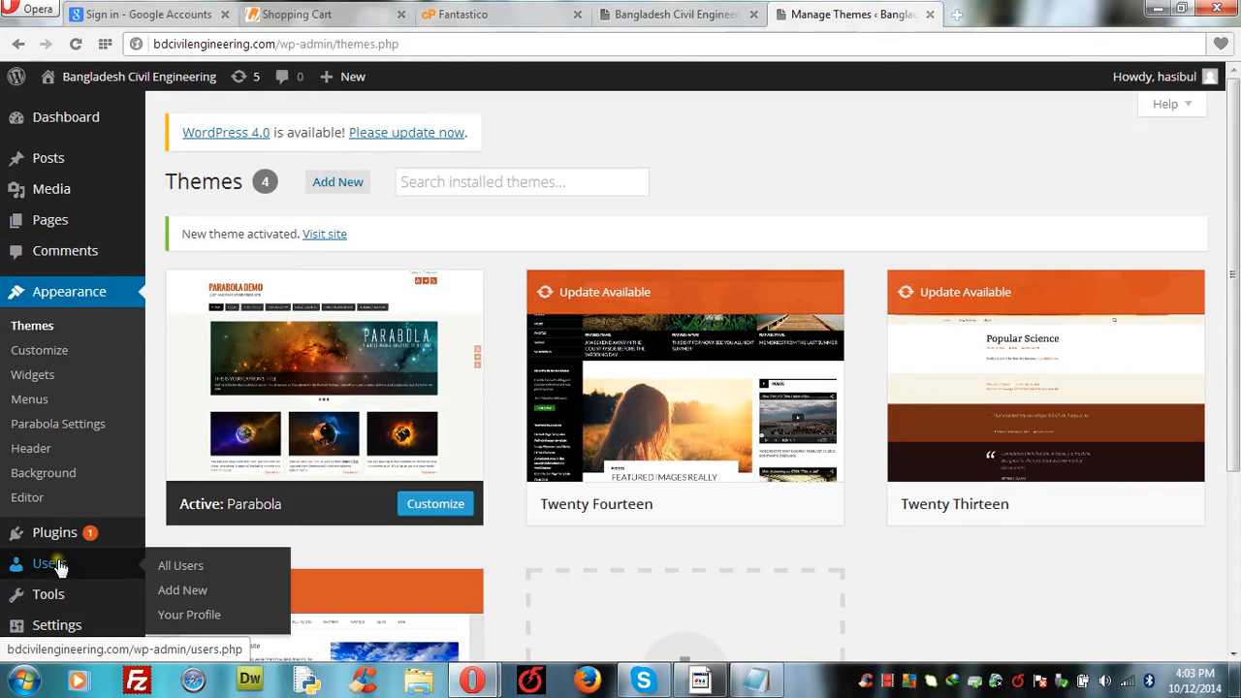
{"action": "left_click", "coordinate": [58, 628]}
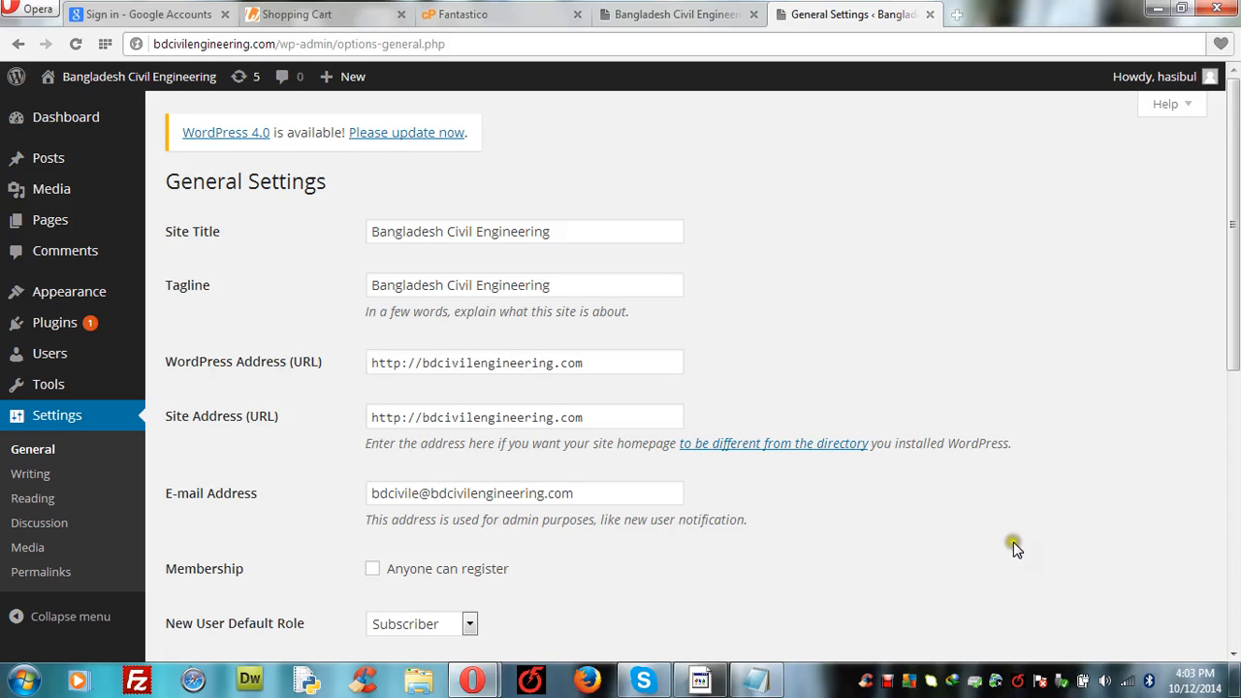
{"action": "left_click", "coordinate": [1233, 660]}
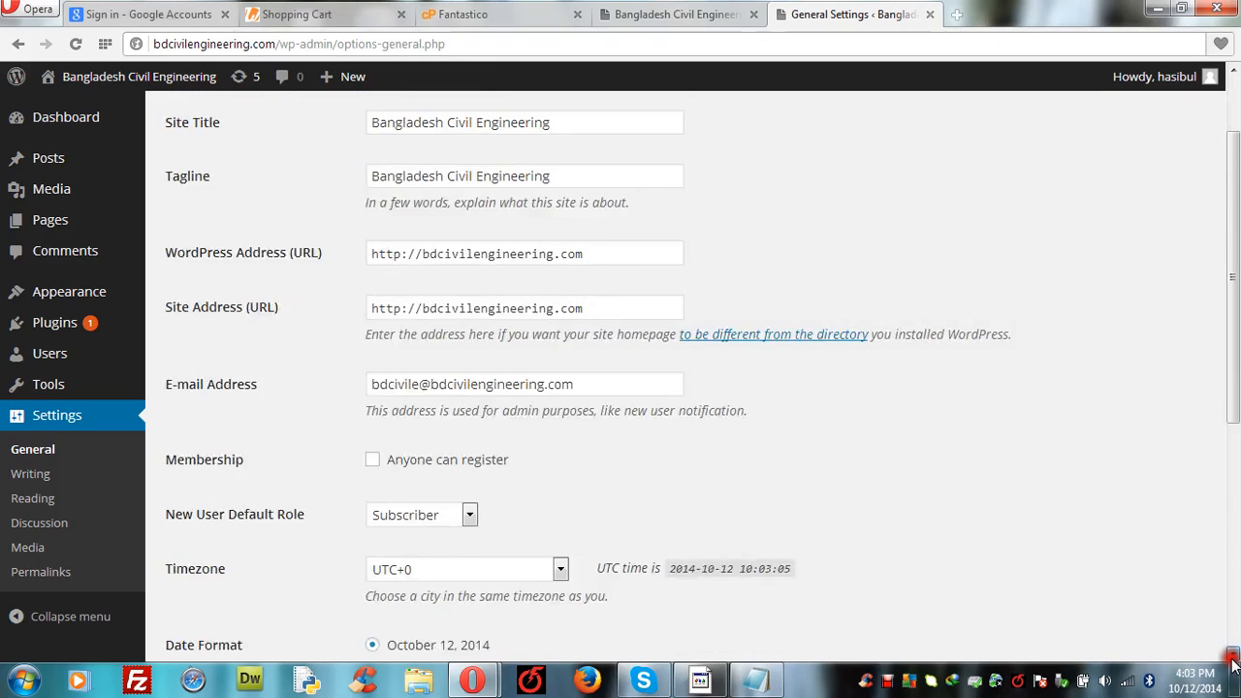
{"action": "left_click", "coordinate": [1233, 659]}
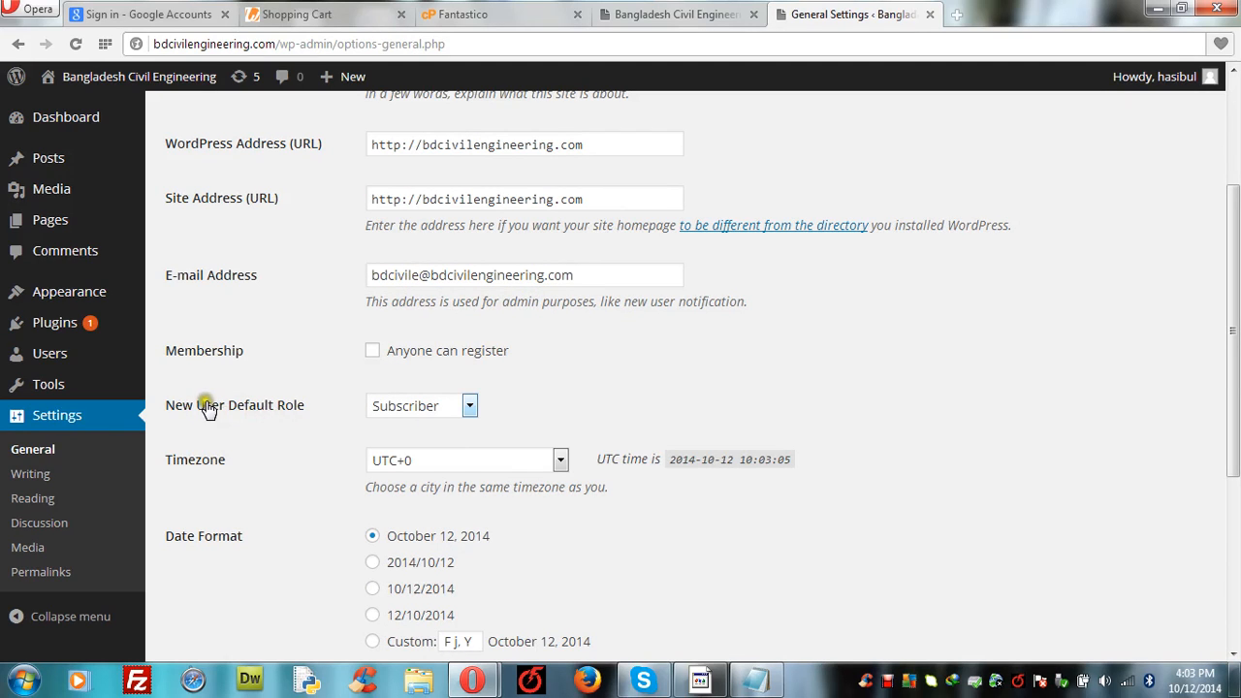
{"action": "left_click", "coordinate": [469, 406]}
{"action": "left_click", "coordinate": [470, 408]}
{"action": "left_click", "coordinate": [561, 462]}
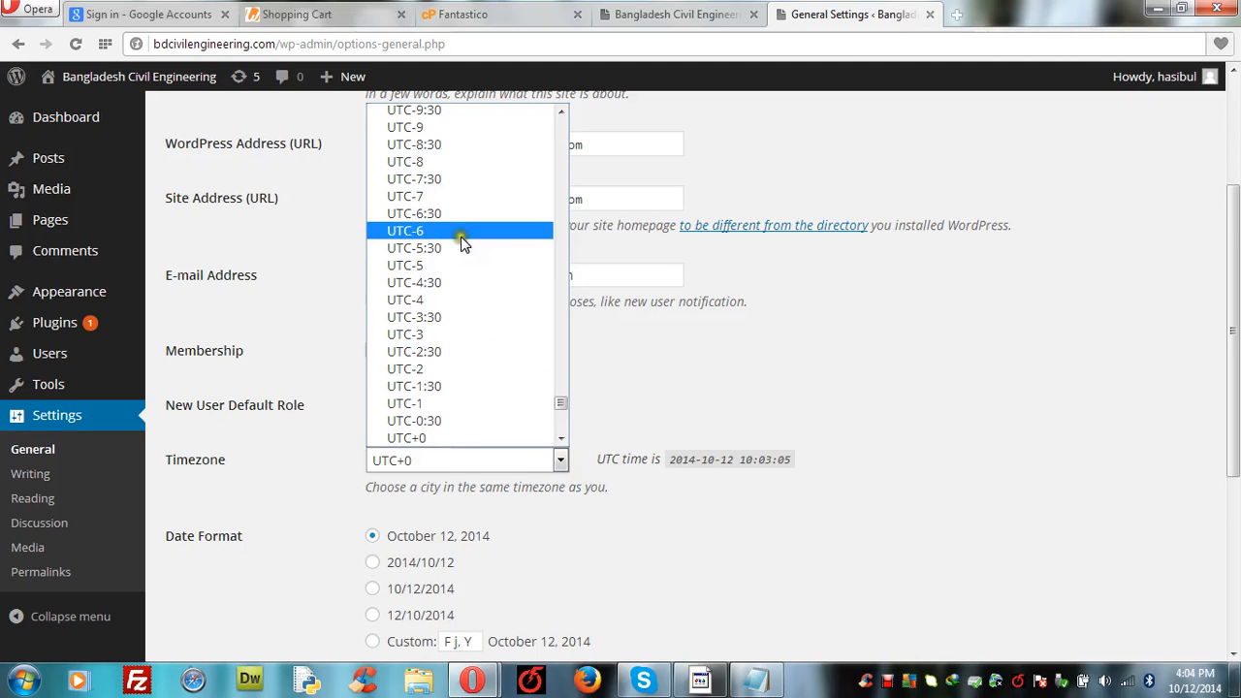
{"action": "left_click", "coordinate": [428, 465]}
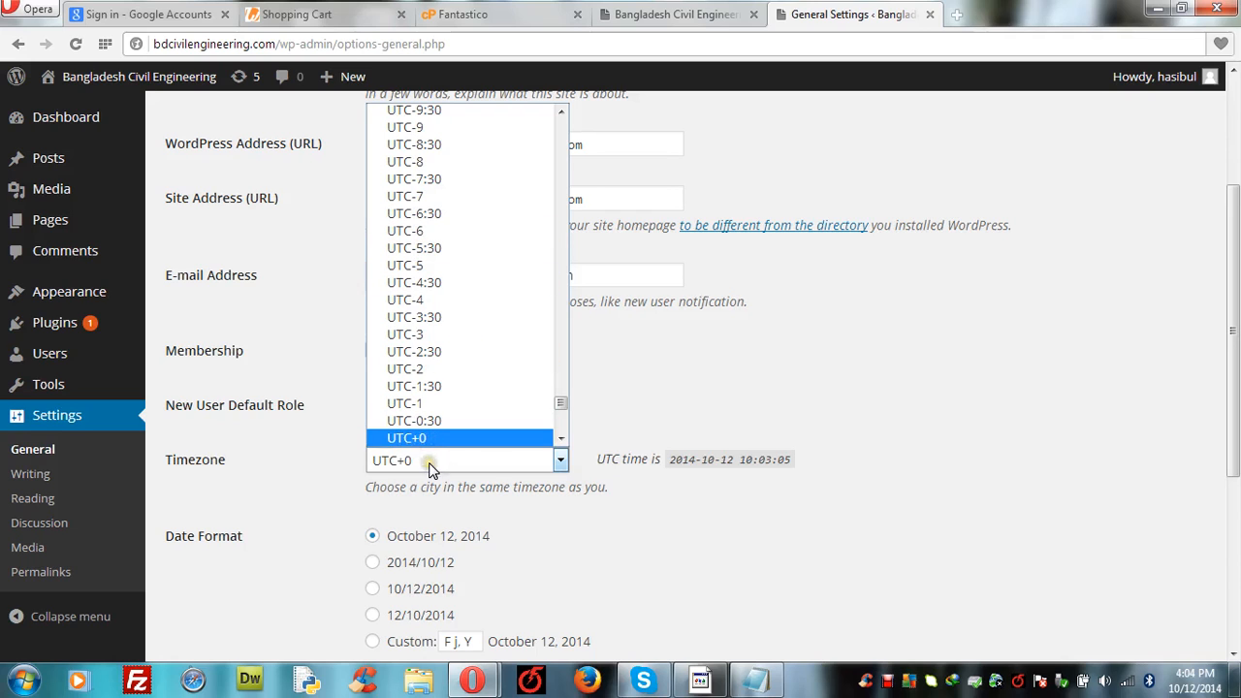
{"action": "left_click", "coordinate": [726, 393]}
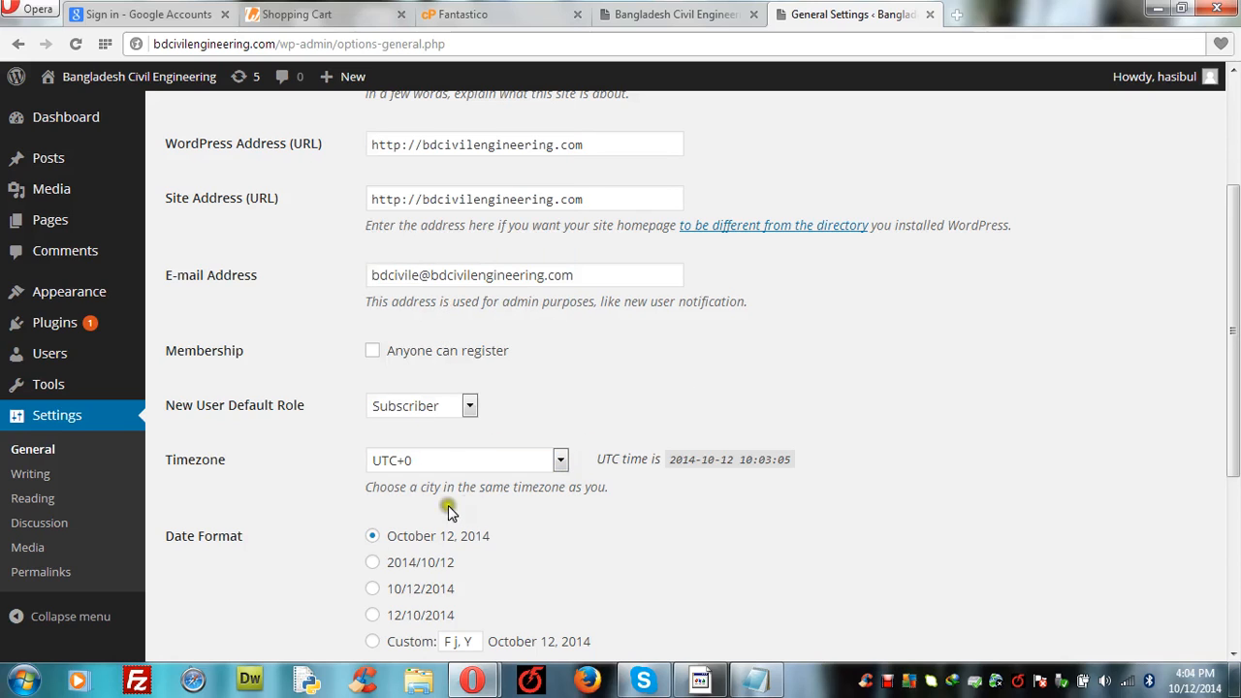
{"action": "left_click", "coordinate": [1233, 657]}
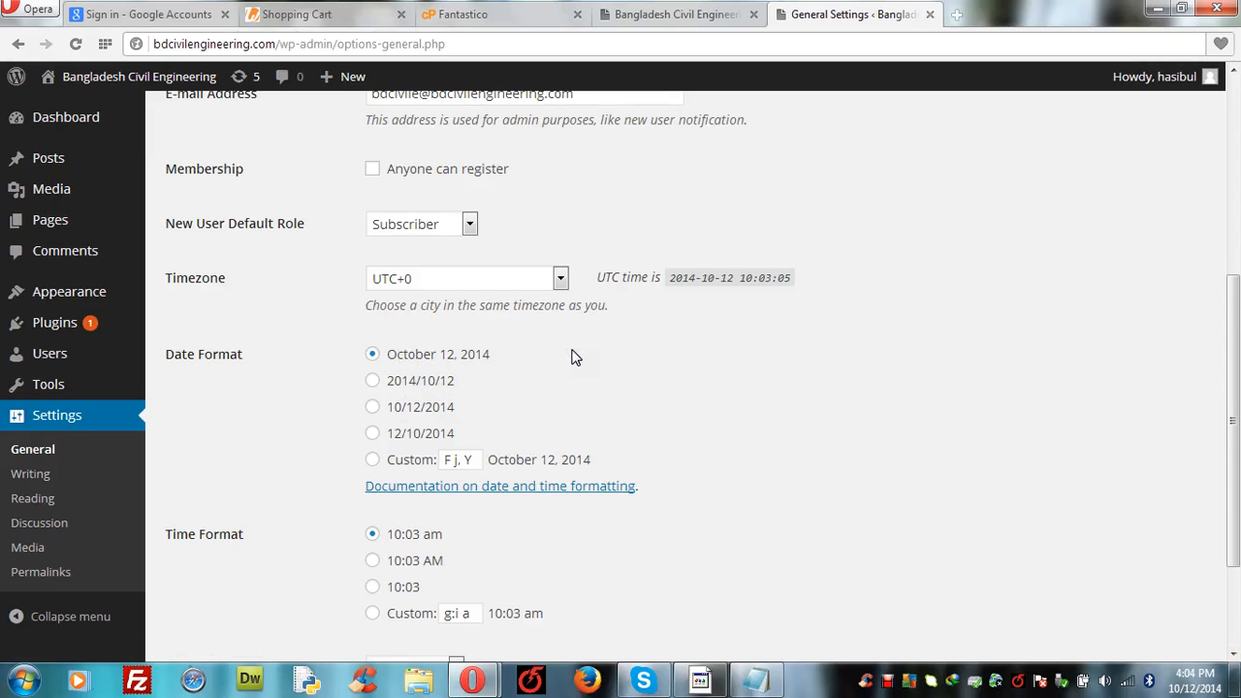
Step: Choose the 12/10/2014 date and 10:03 AM time formats, save, and go to Writing settings
{"action": "left_click", "coordinate": [374, 435]}
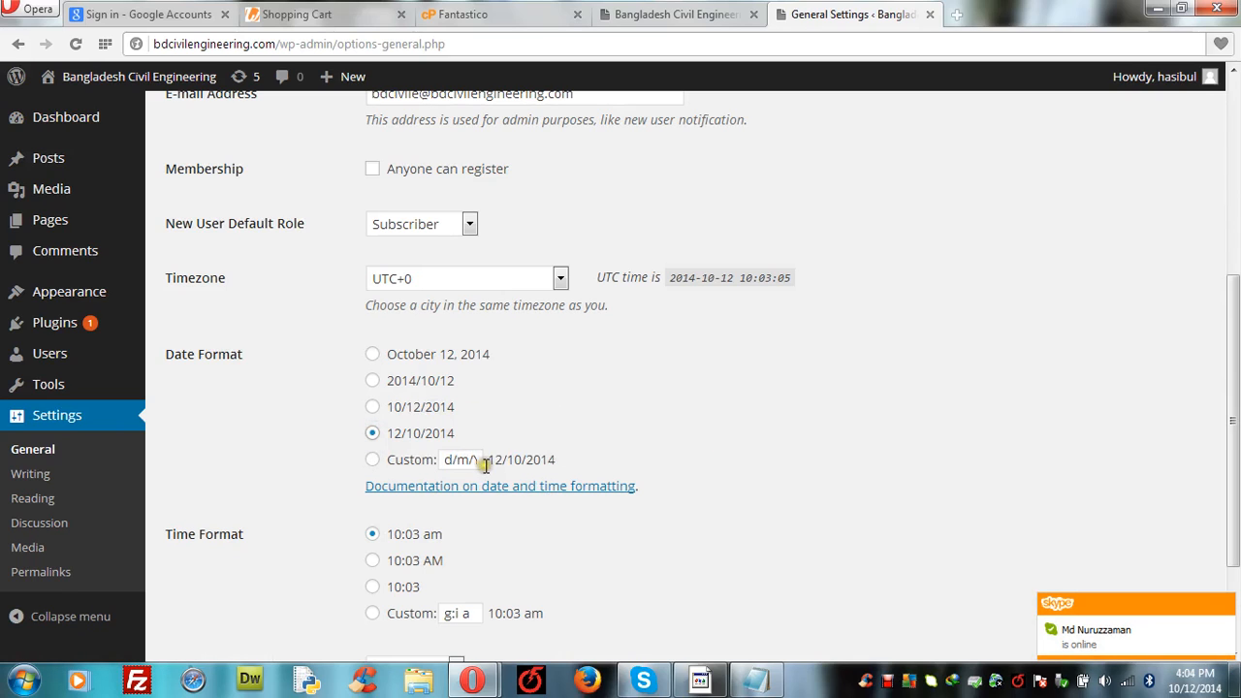
{"action": "left_click", "coordinate": [1225, 601]}
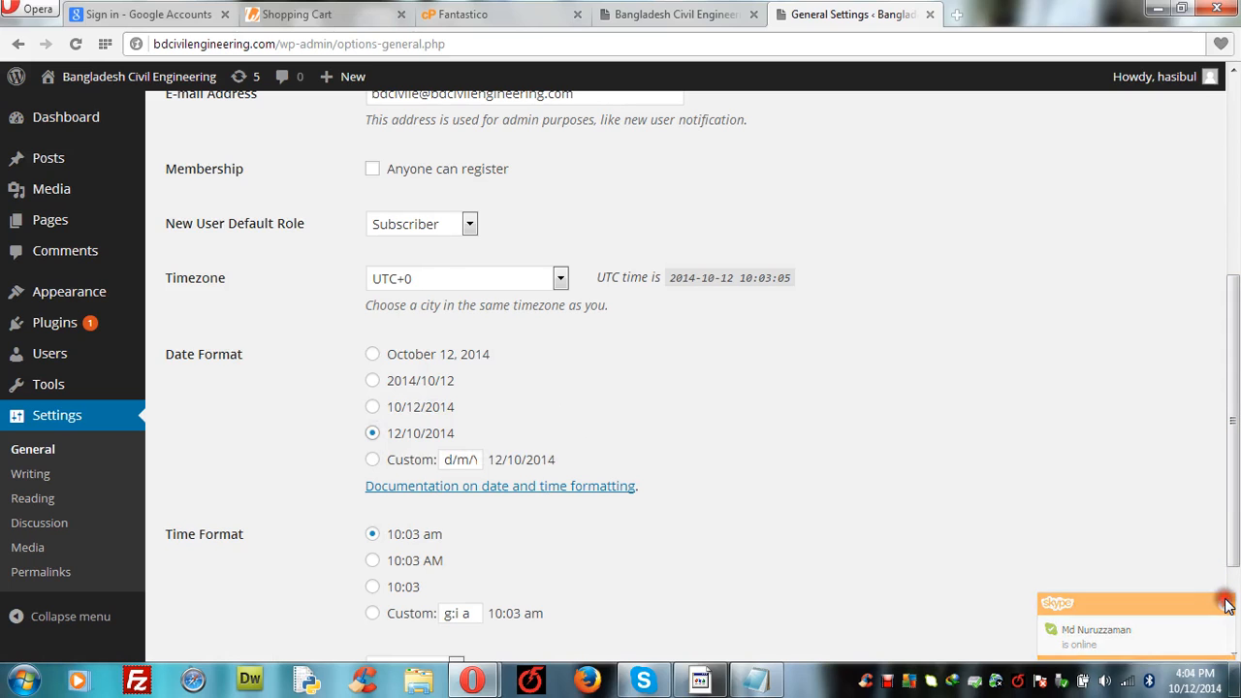
{"action": "left_click", "coordinate": [1232, 656]}
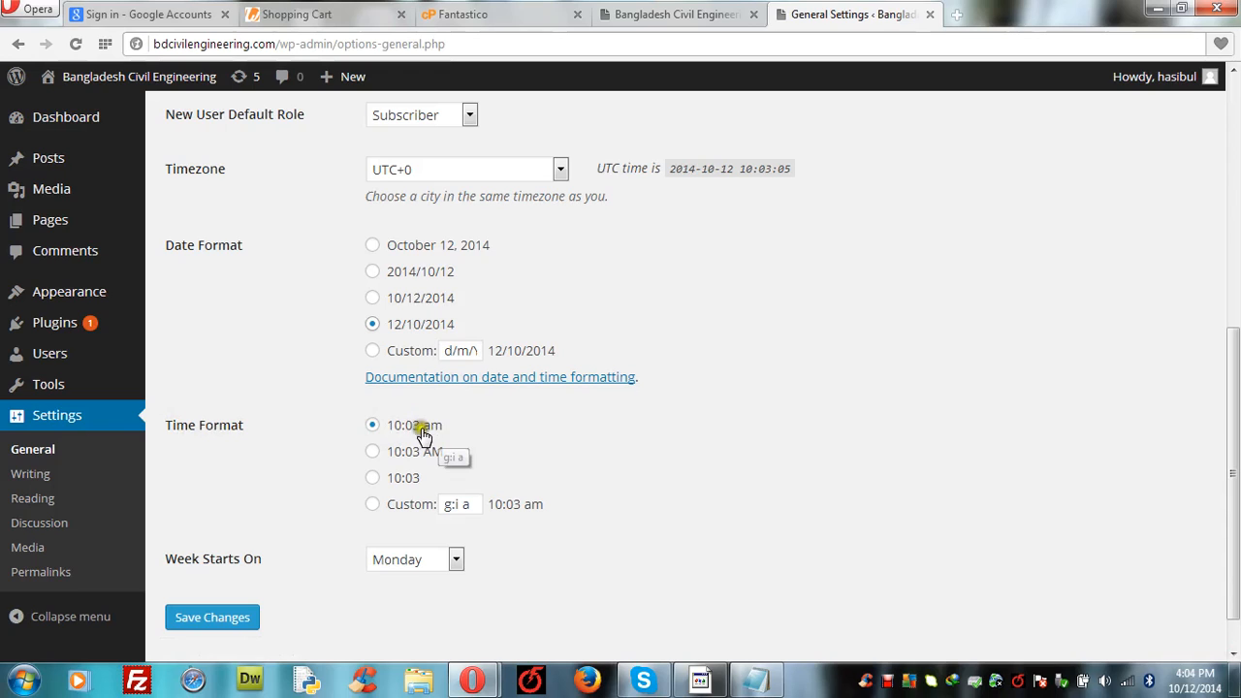
{"action": "left_click", "coordinate": [372, 456]}
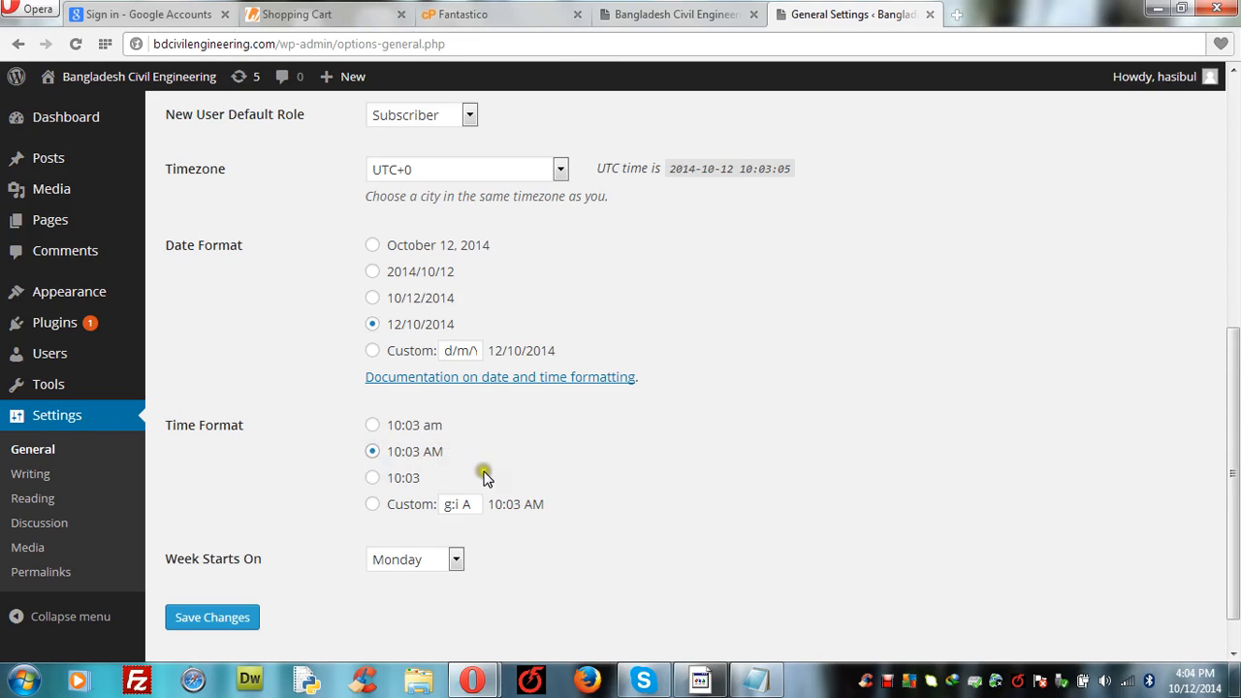
{"action": "left_click", "coordinate": [221, 619]}
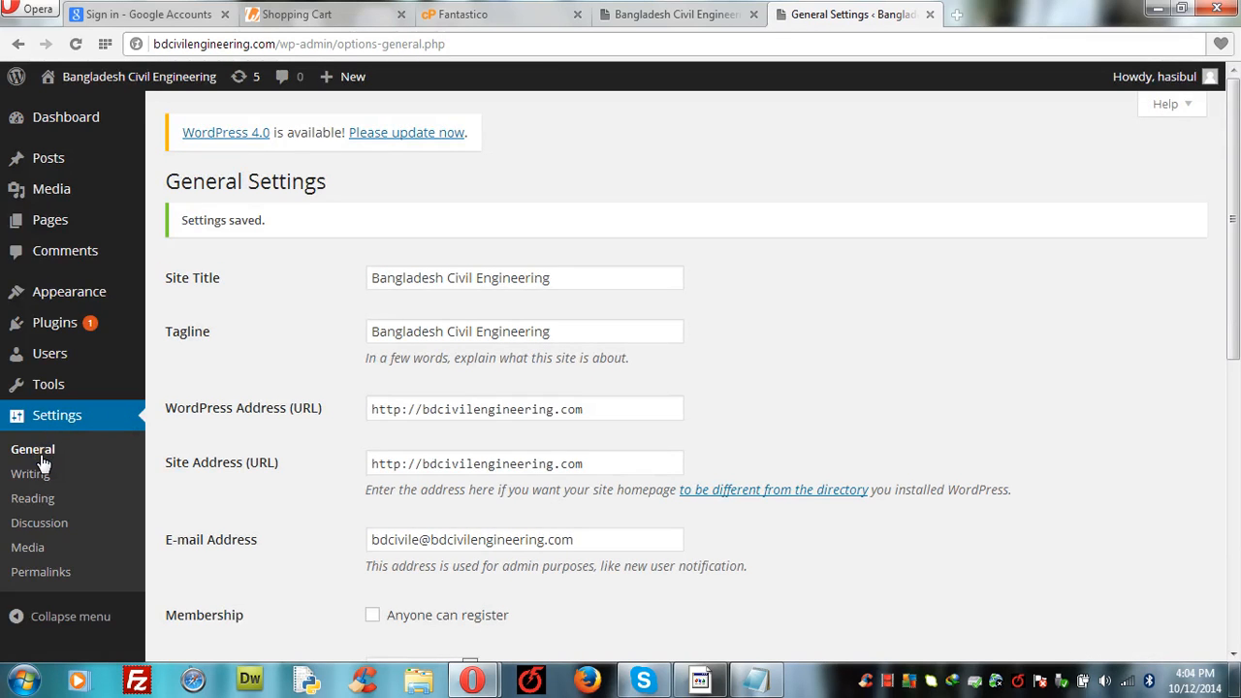
{"action": "left_click", "coordinate": [37, 477]}
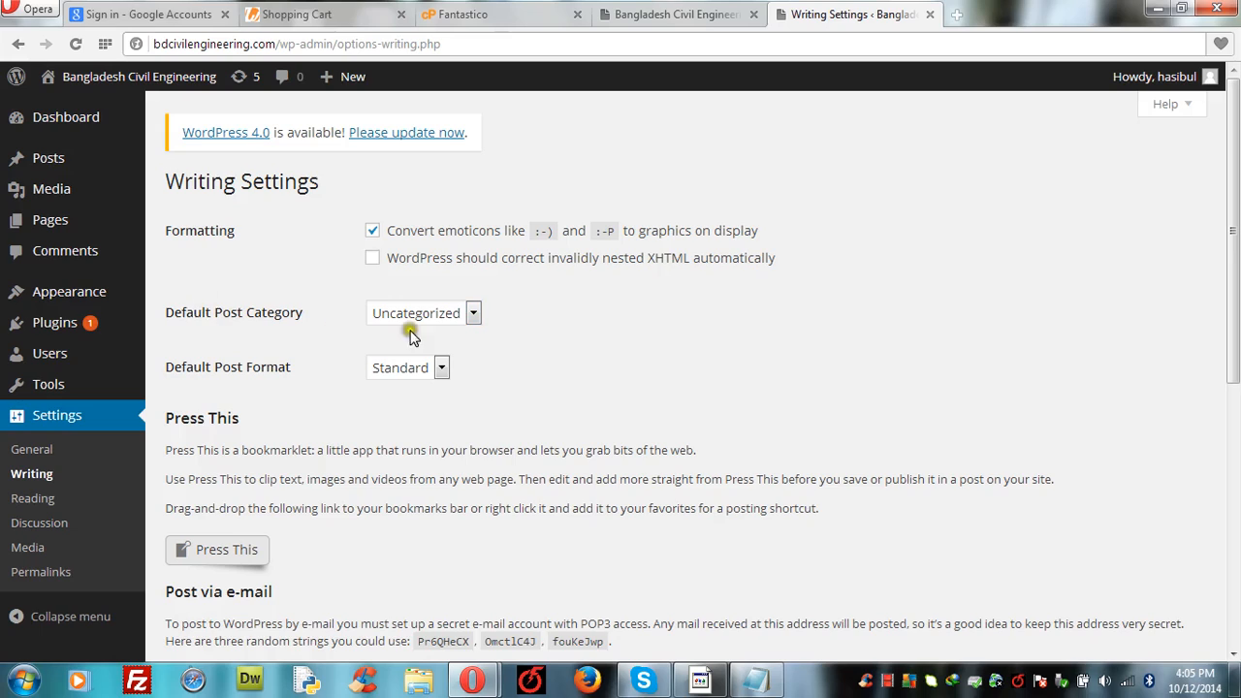
{"action": "left_click", "coordinate": [475, 313]}
{"action": "left_click", "coordinate": [474, 313]}
{"action": "left_click", "coordinate": [444, 366]}
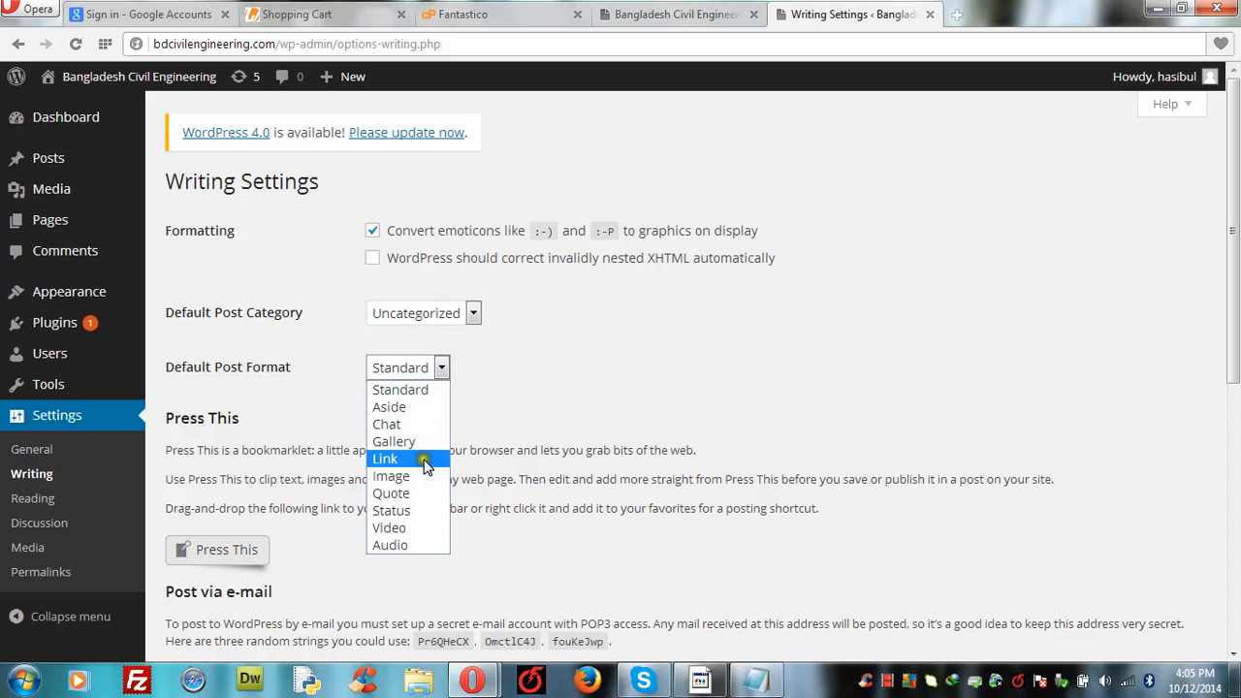
{"action": "left_click", "coordinate": [425, 398]}
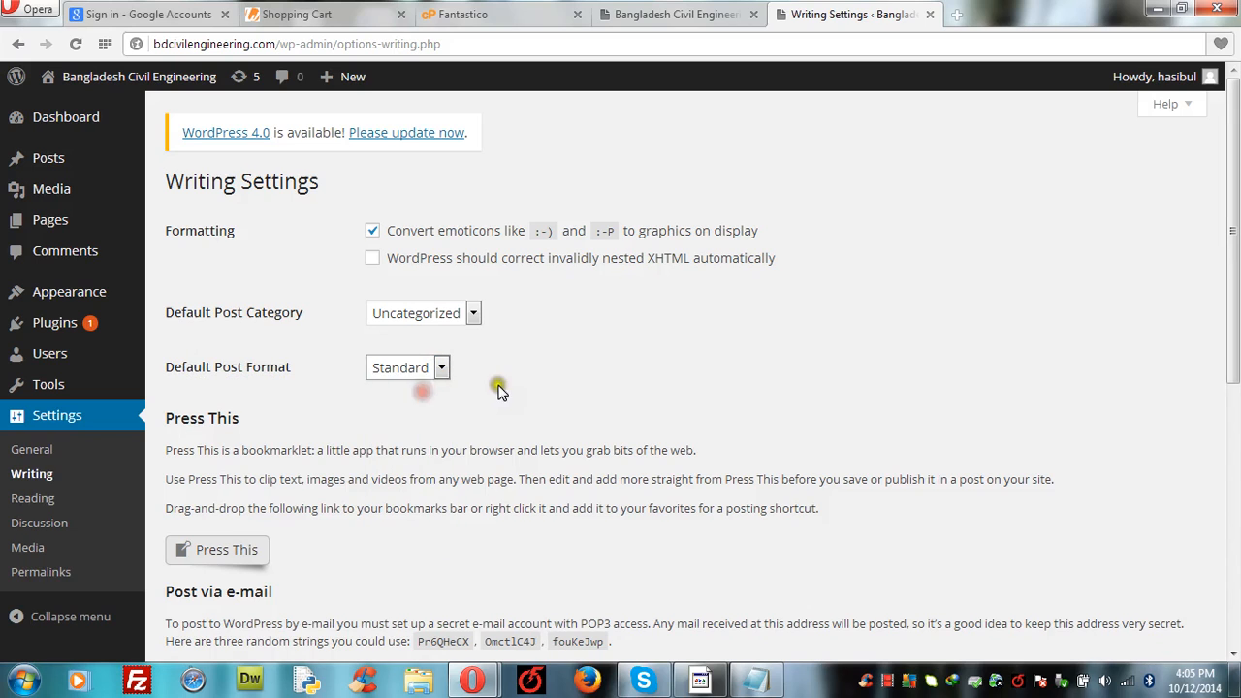
{"action": "left_click", "coordinate": [498, 390]}
{"action": "left_click_drag", "start_coordinate": [1235, 329], "coordinate": [1235, 502]}
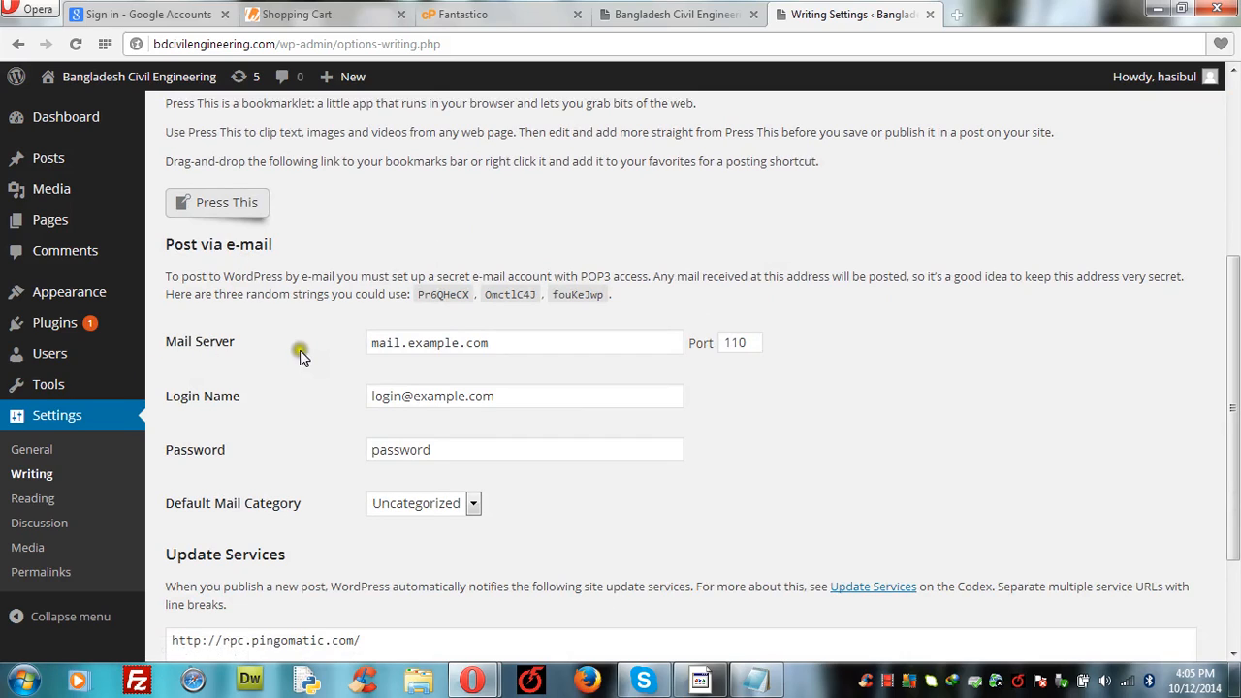
{"action": "left_click", "coordinate": [495, 346]}
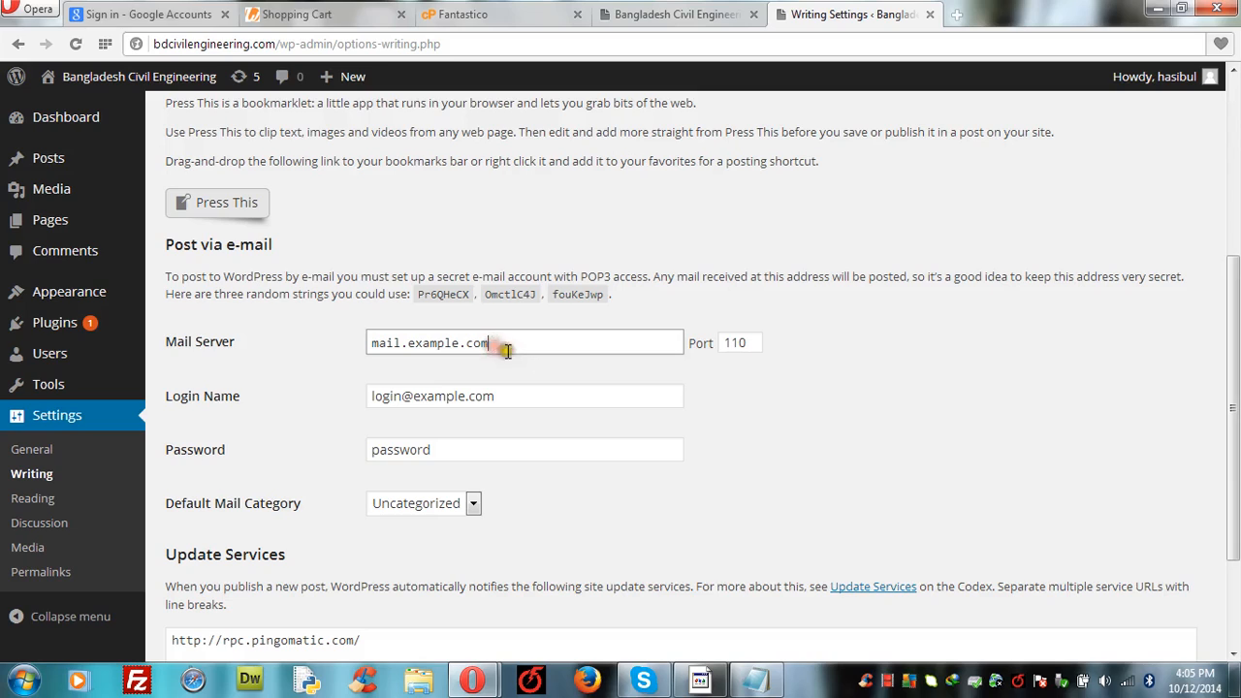
{"action": "left_click", "coordinate": [783, 362]}
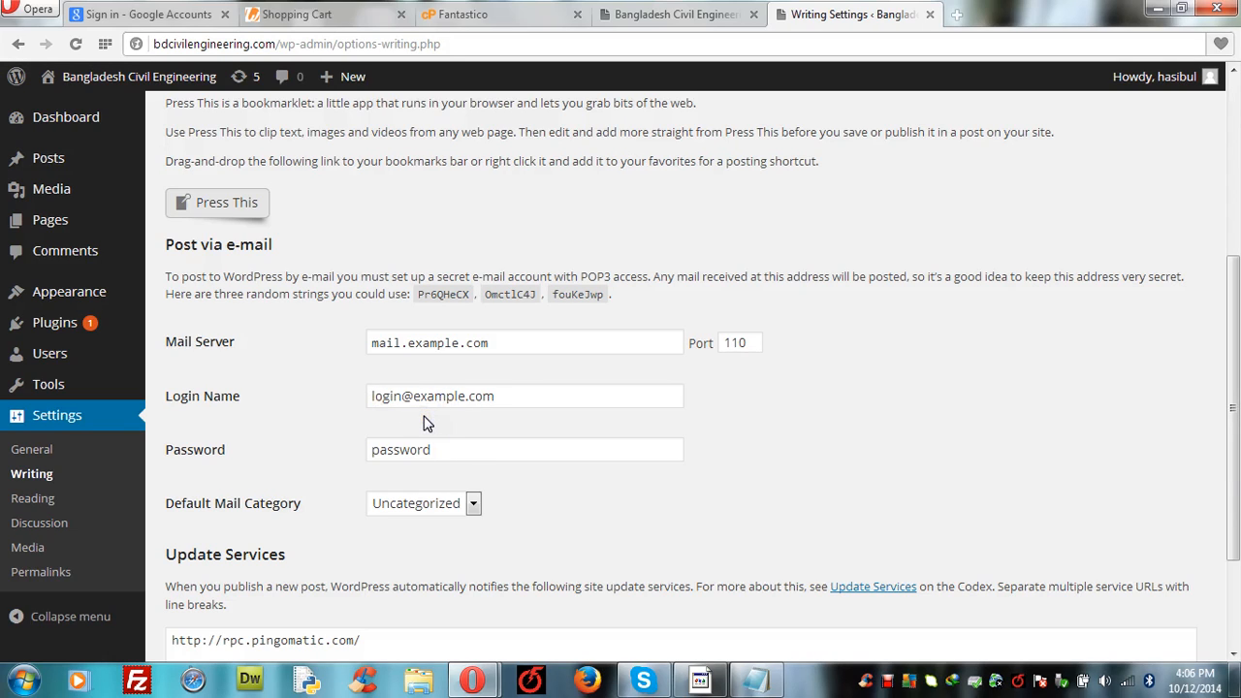
{"action": "left_click", "coordinate": [886, 680]}
{"action": "left_click", "coordinate": [370, 550]}
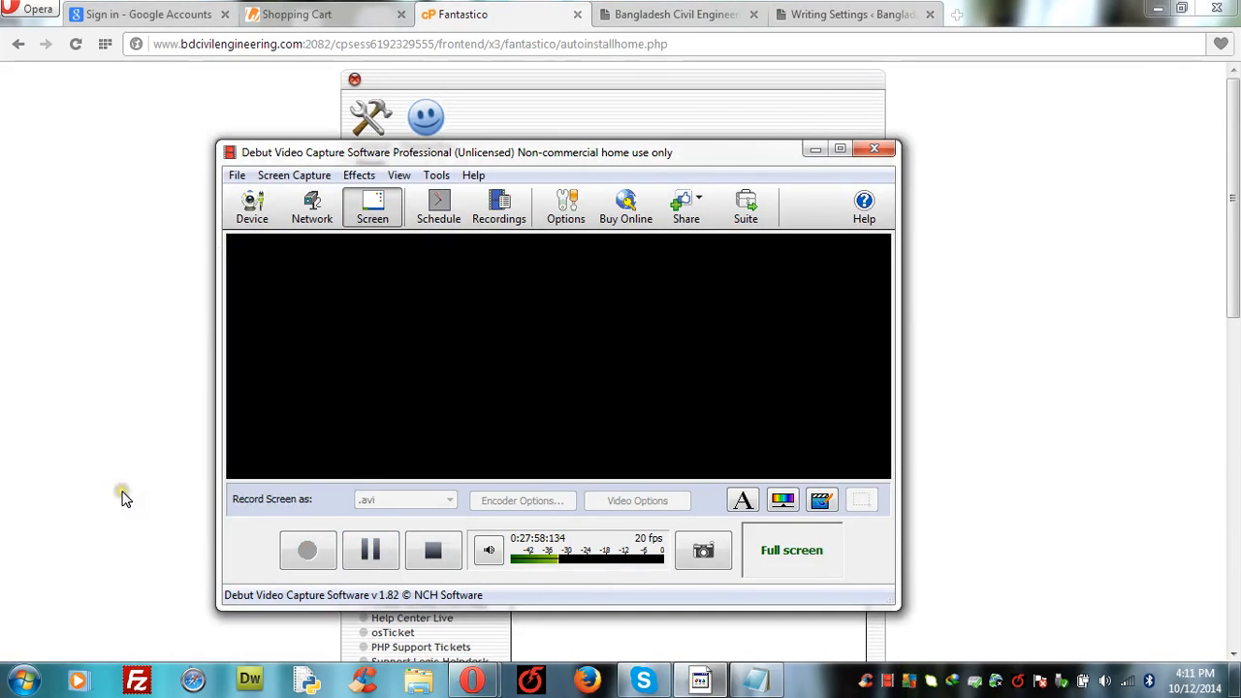
{"action": "left_click", "coordinate": [88, 422]}
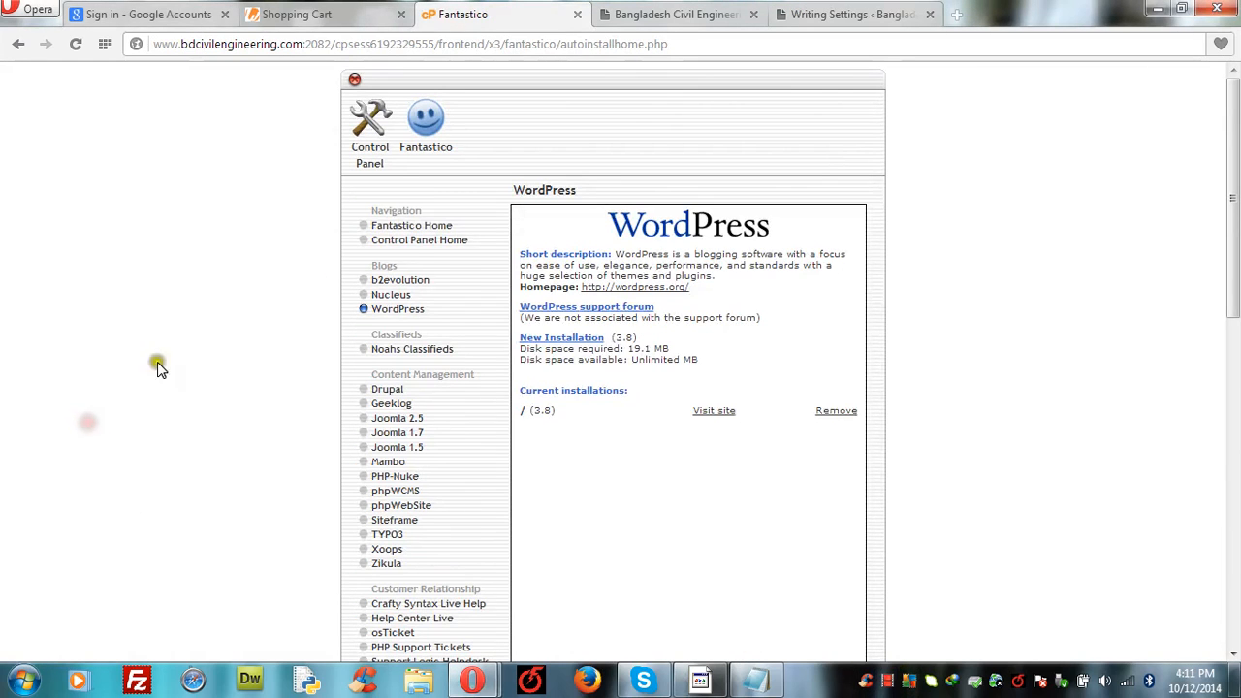
{"action": "left_click", "coordinate": [815, 15]}
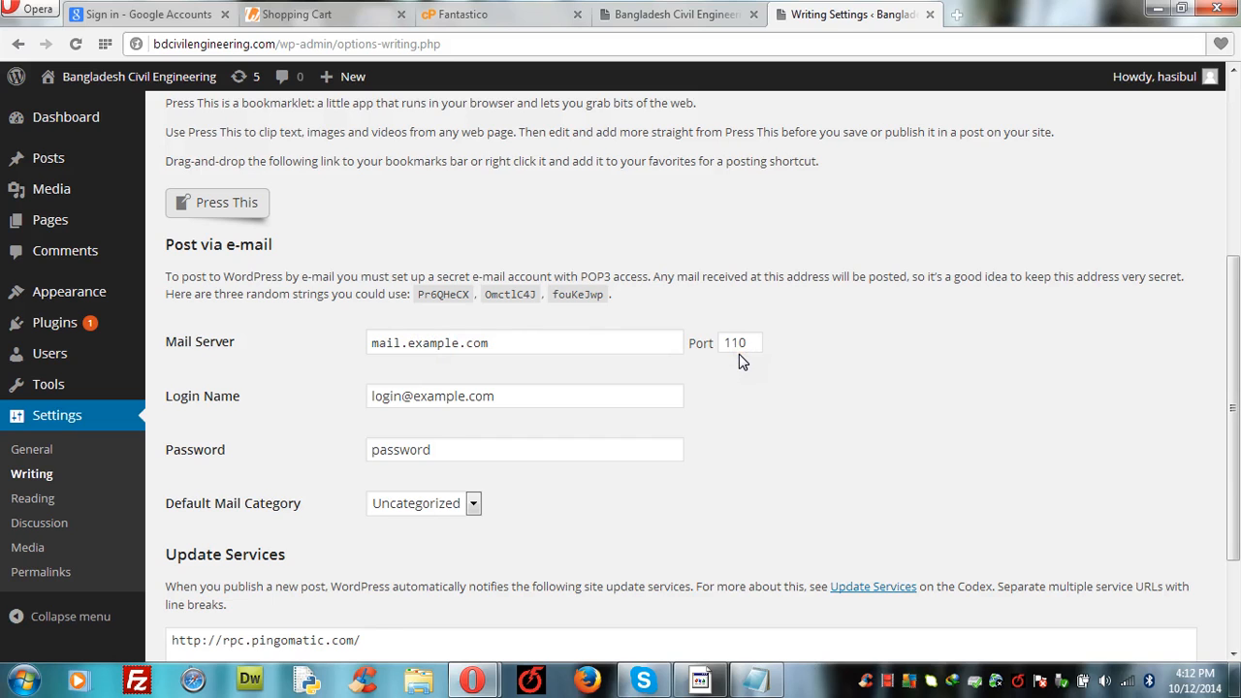
{"action": "left_click", "coordinate": [477, 33]}
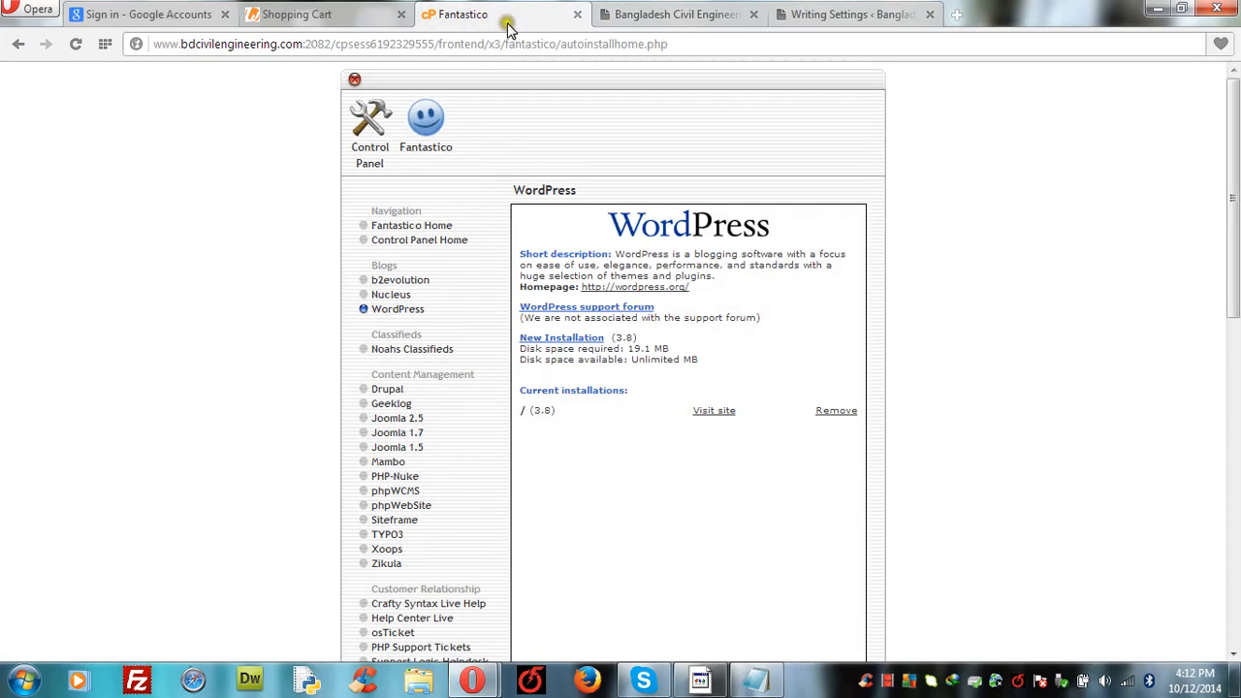
{"action": "left_click", "coordinate": [840, 9]}
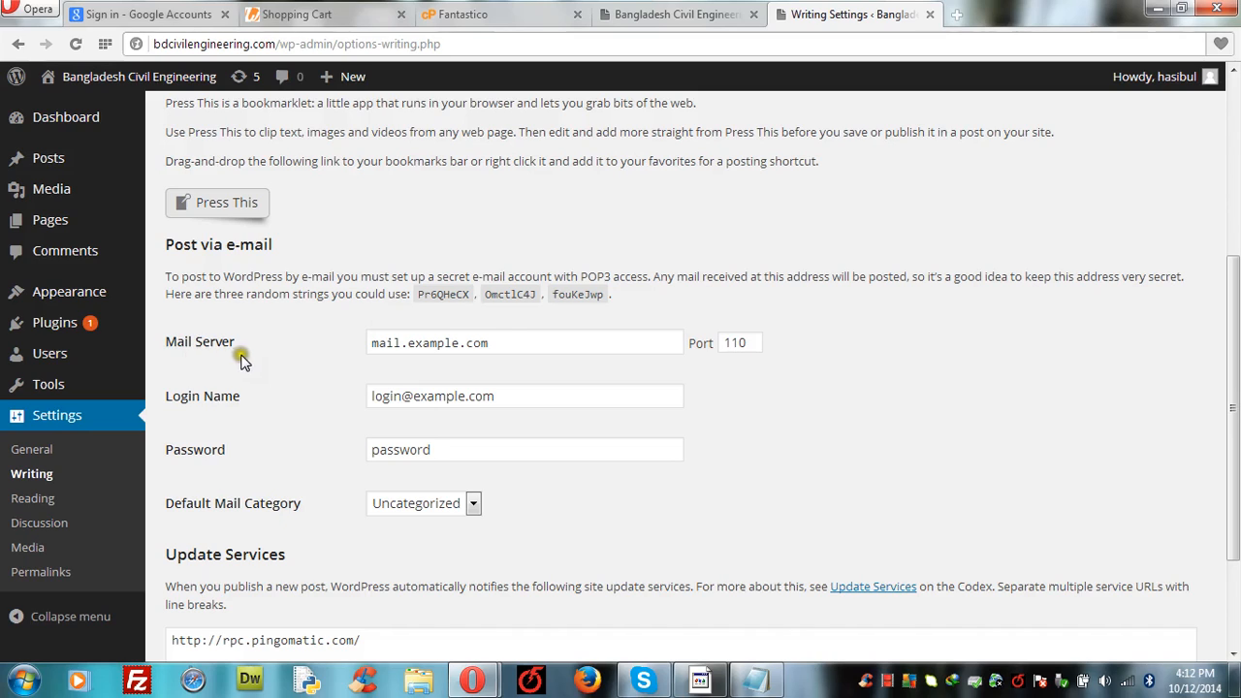
Step: Leave the Mail Server as mail.example.com and save the Writing settings
{"action": "double_click", "coordinate": [507, 341]}
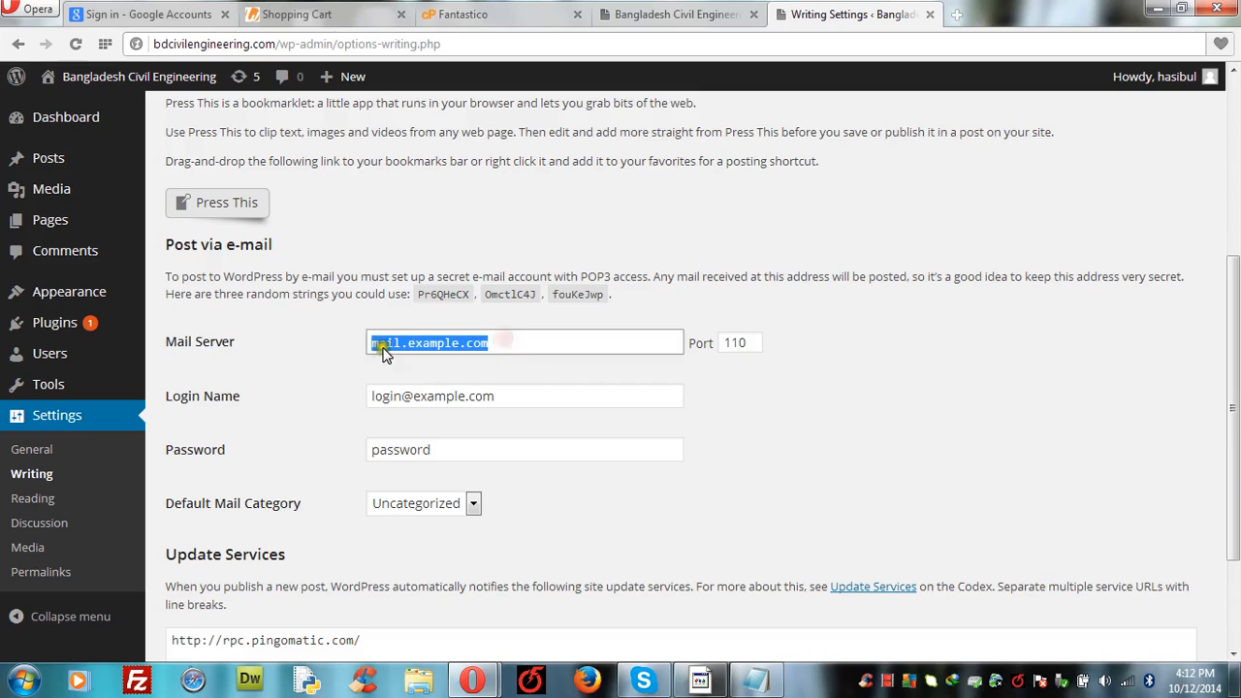
{"action": "left_click", "coordinate": [346, 364]}
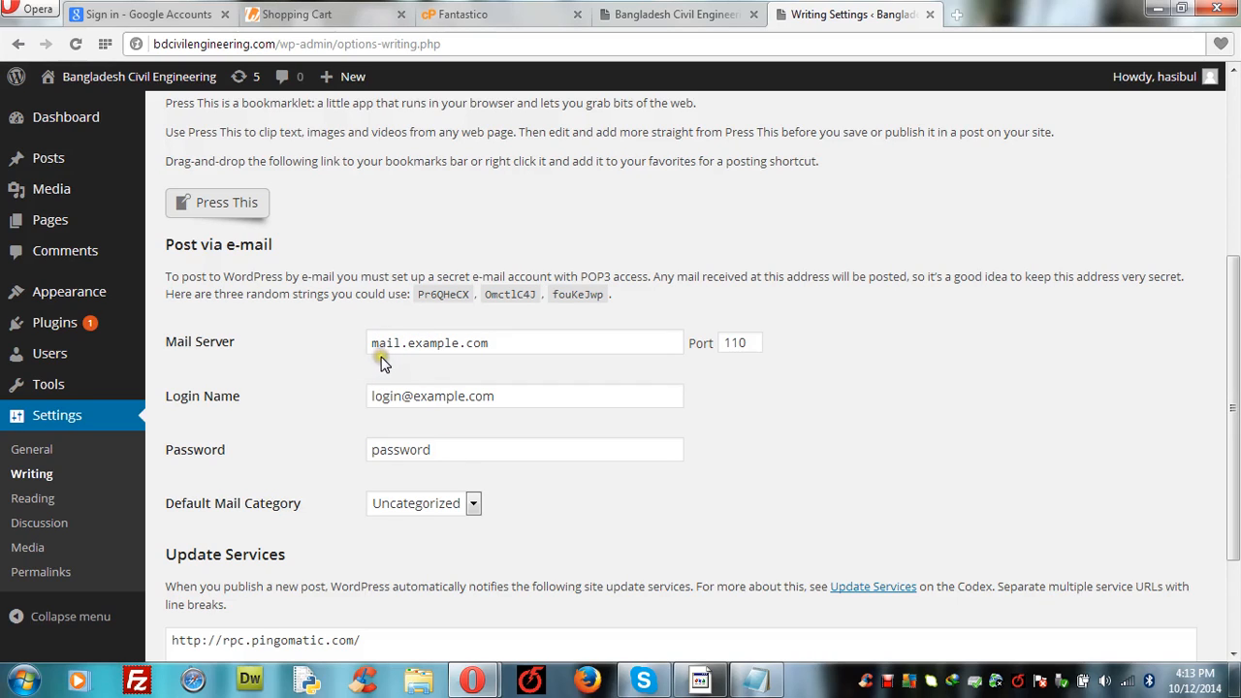
{"action": "double_click", "coordinate": [495, 343]}
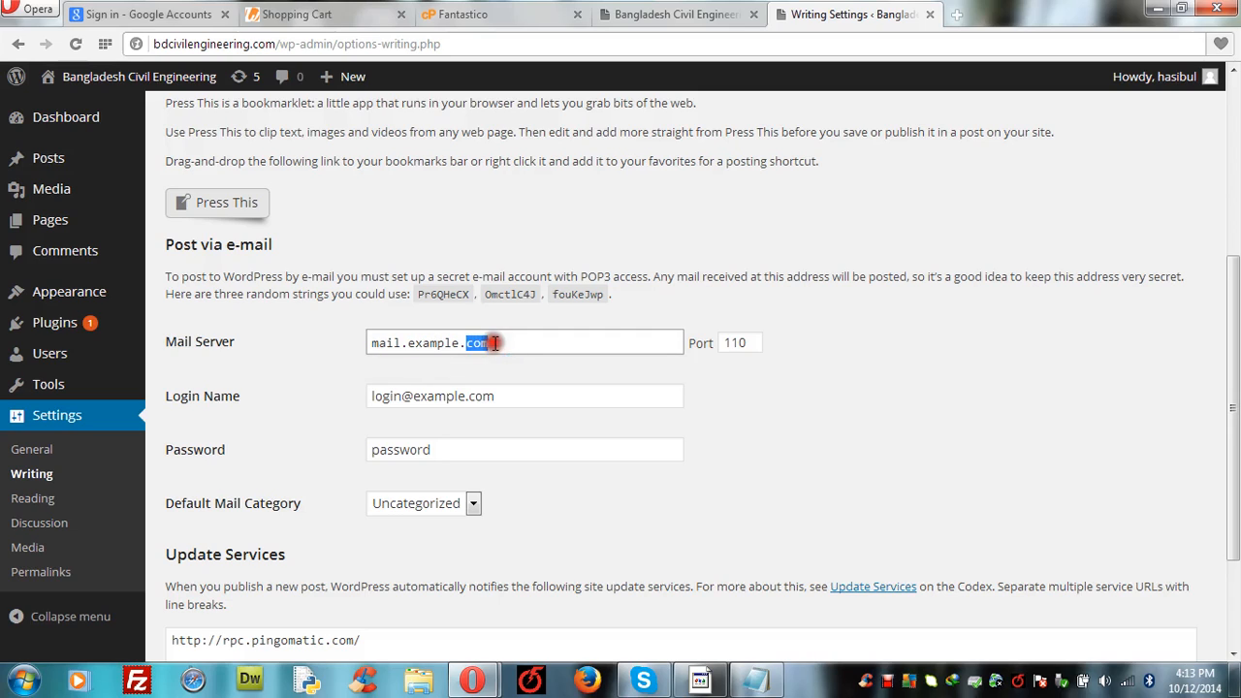
{"action": "double_click", "coordinate": [495, 344]}
{"action": "triple_click", "coordinate": [495, 343]}
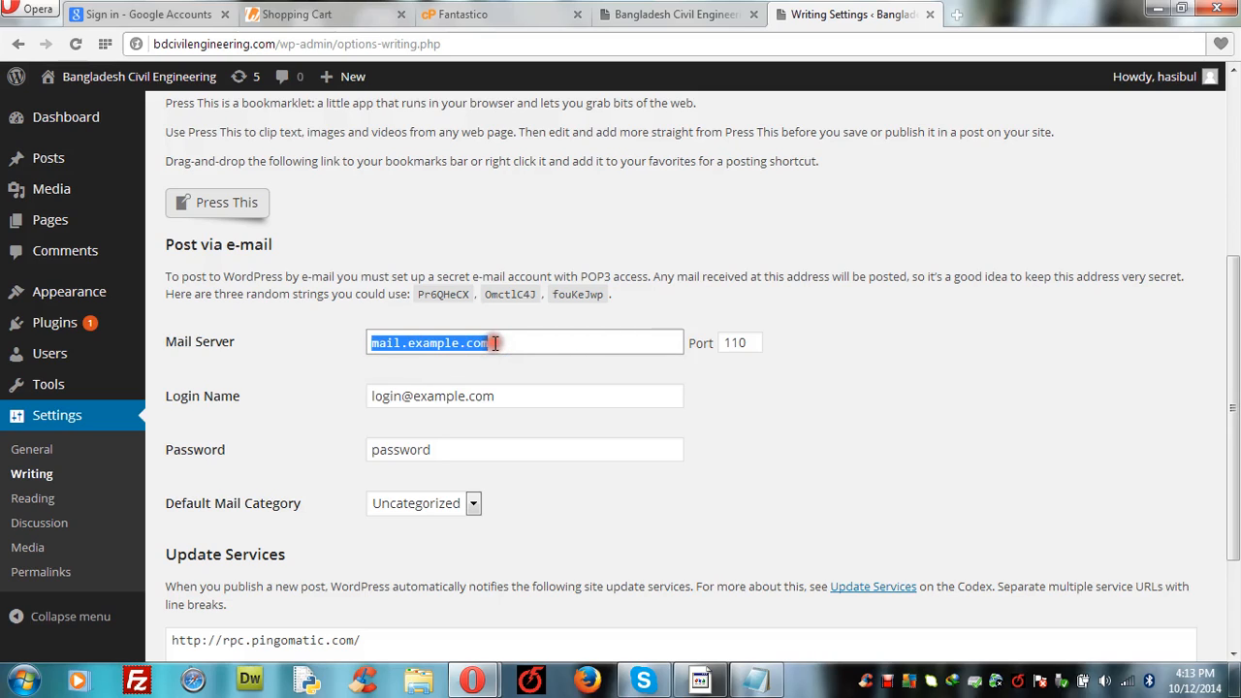
{"action": "left_click", "coordinate": [513, 324]}
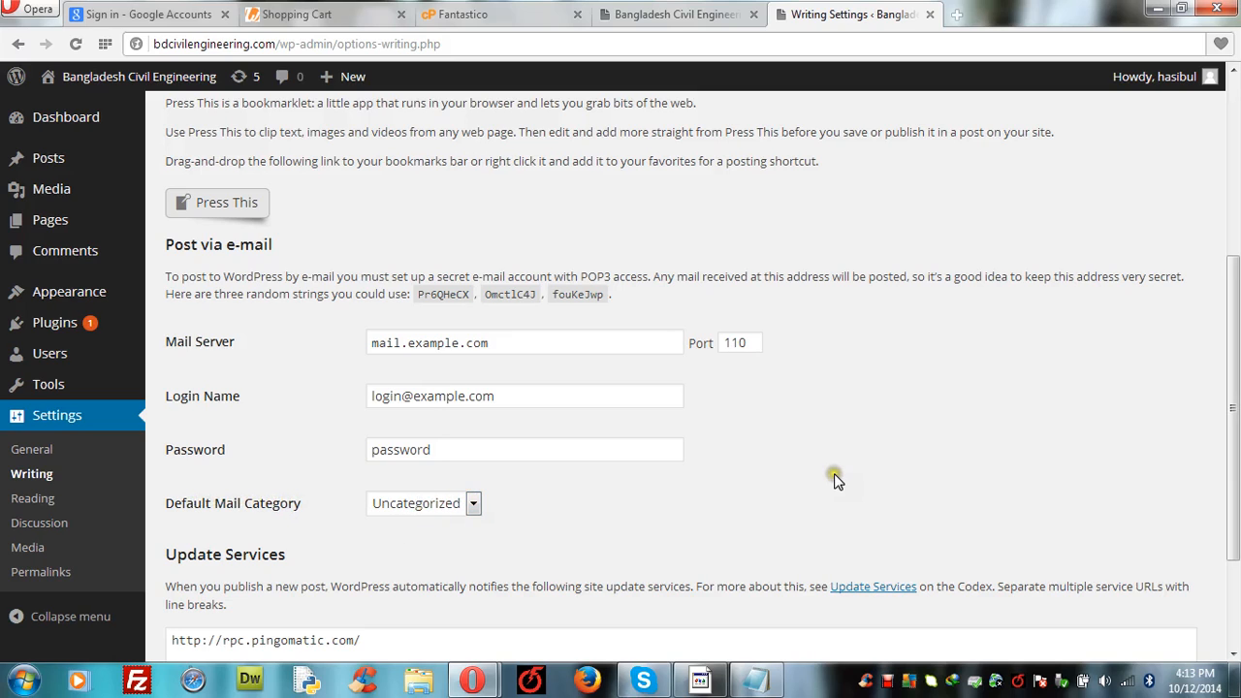
{"action": "scroll", "coordinate": [1234, 656], "scroll_direction": "down", "scroll_amount": 3}
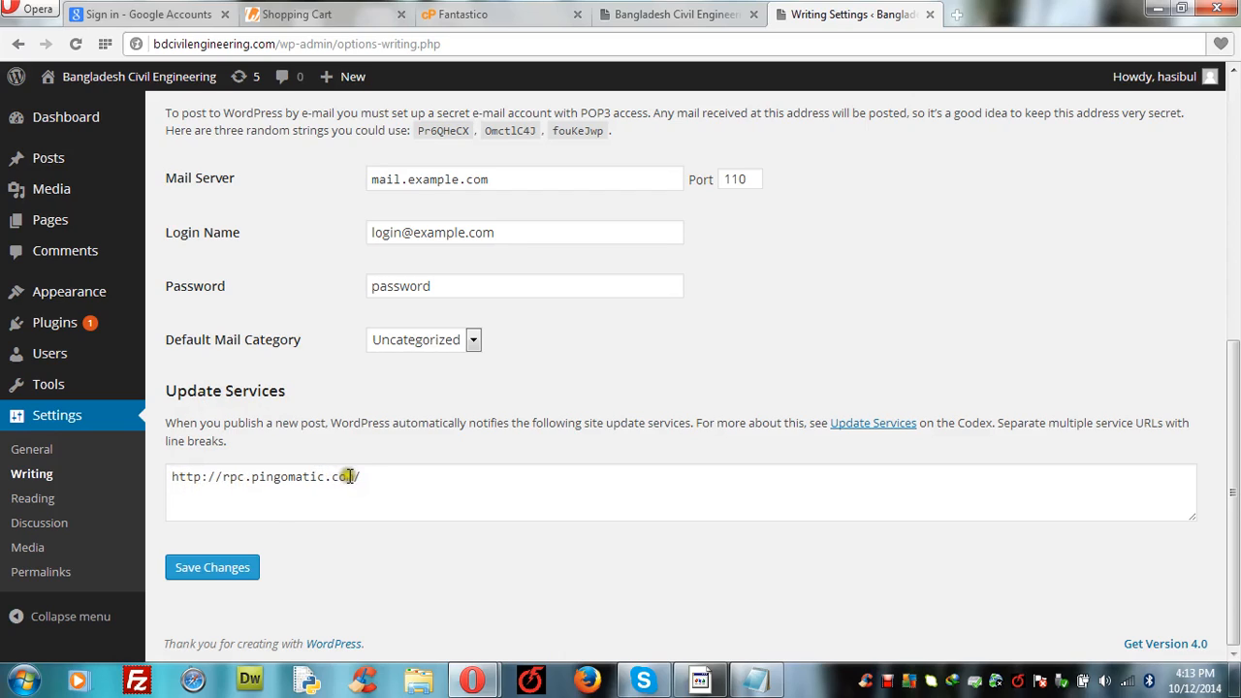
{"action": "left_click", "coordinate": [212, 572]}
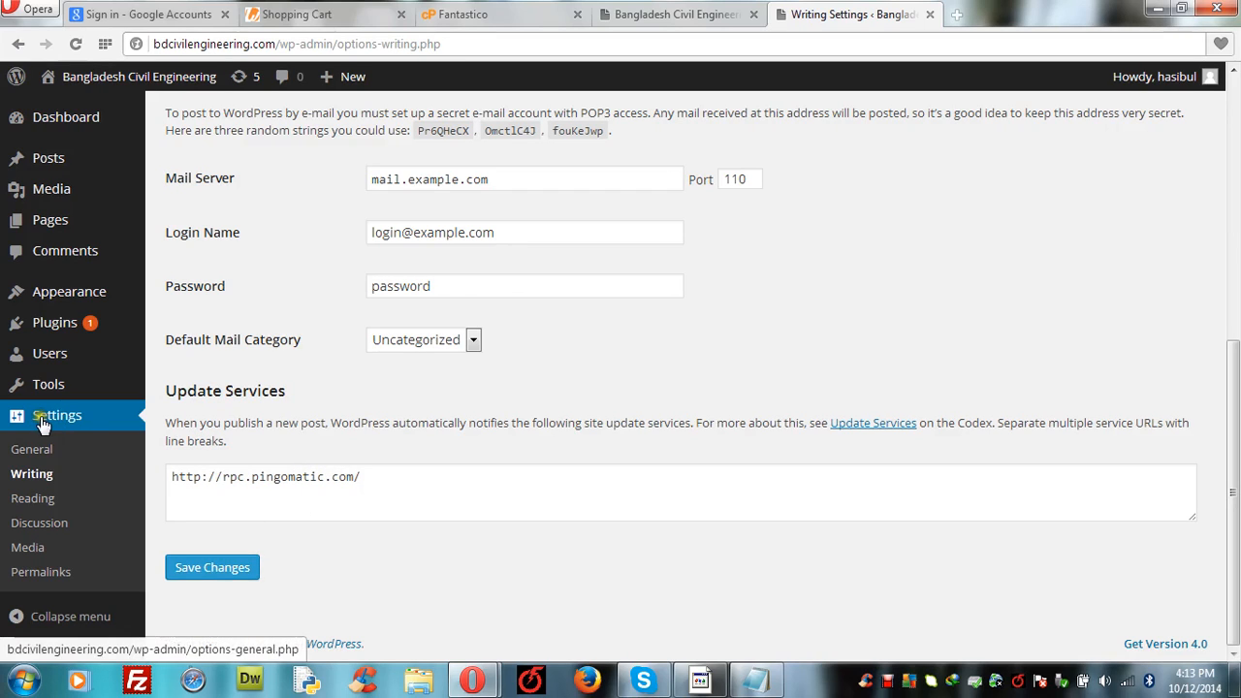
Step: In Reading settings, make the front page display a static page and browse the page list
{"action": "left_click", "coordinate": [32, 499]}
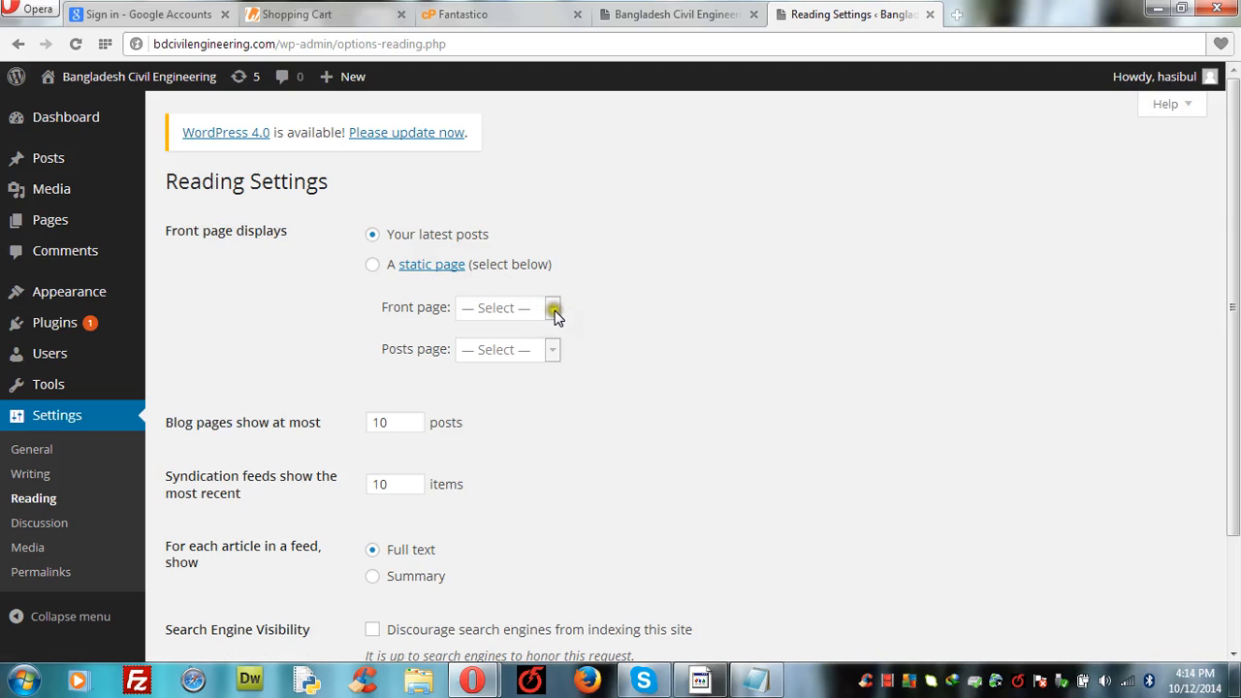
{"action": "left_click", "coordinate": [374, 265]}
{"action": "left_click", "coordinate": [552, 308]}
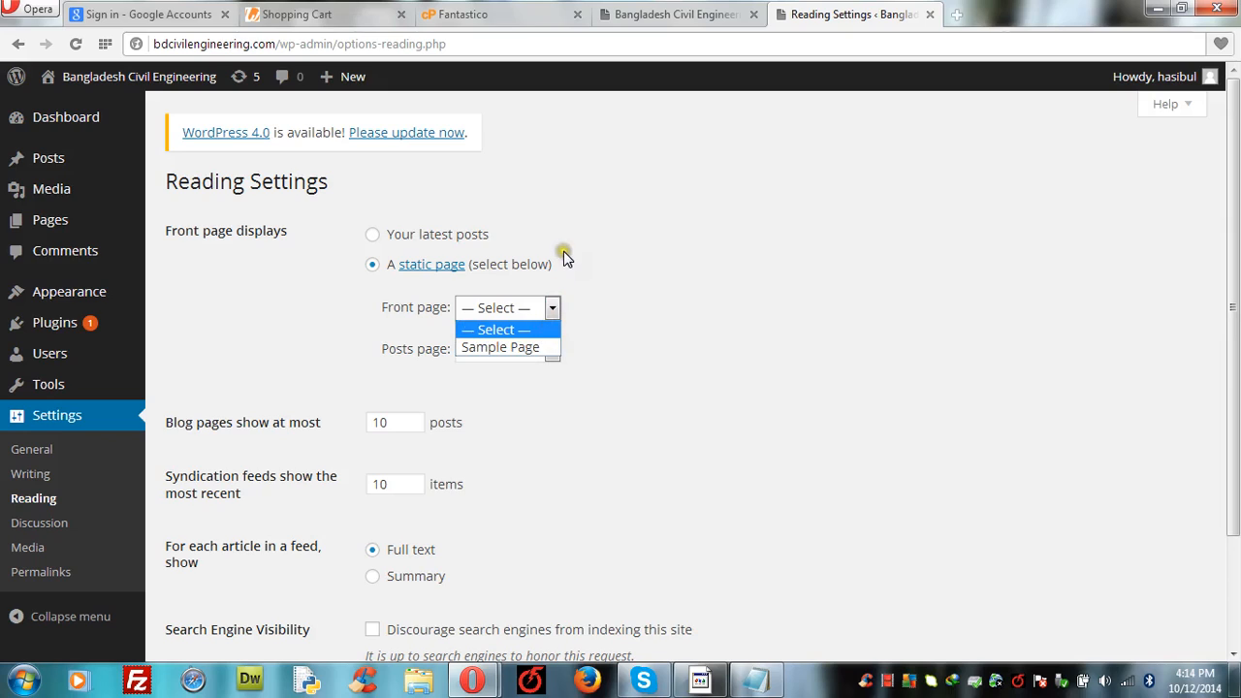
{"action": "left_click", "coordinate": [608, 253]}
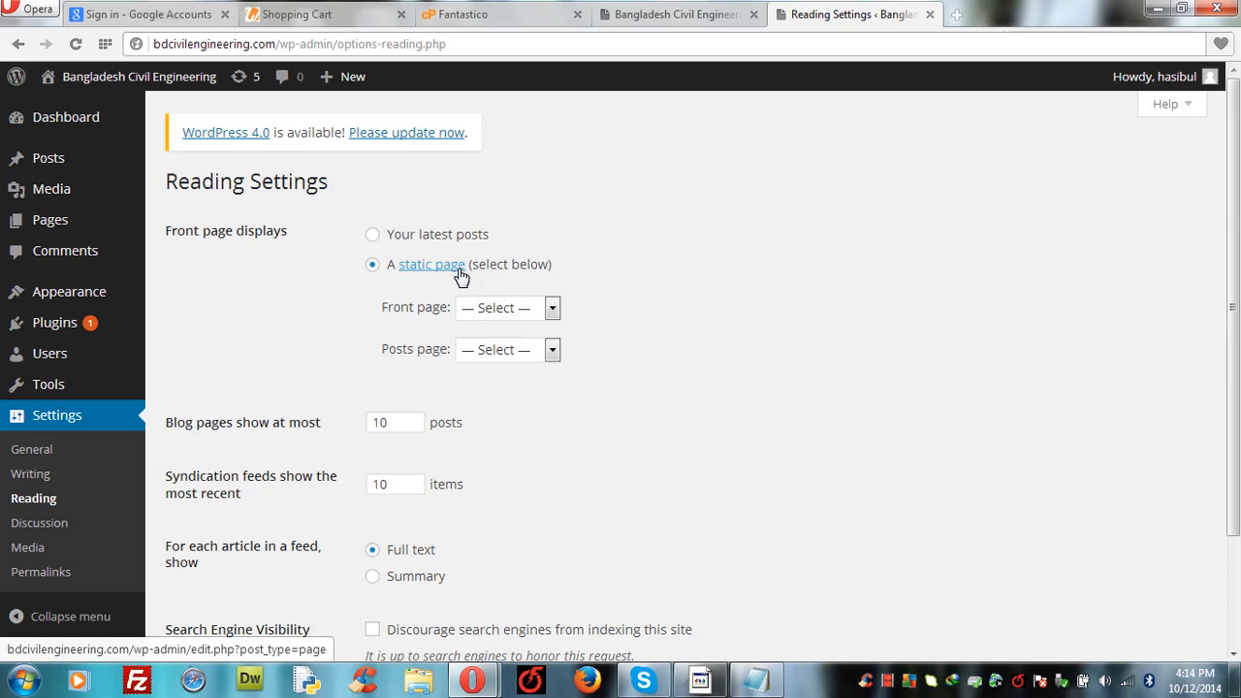
{"action": "left_click", "coordinate": [553, 307]}
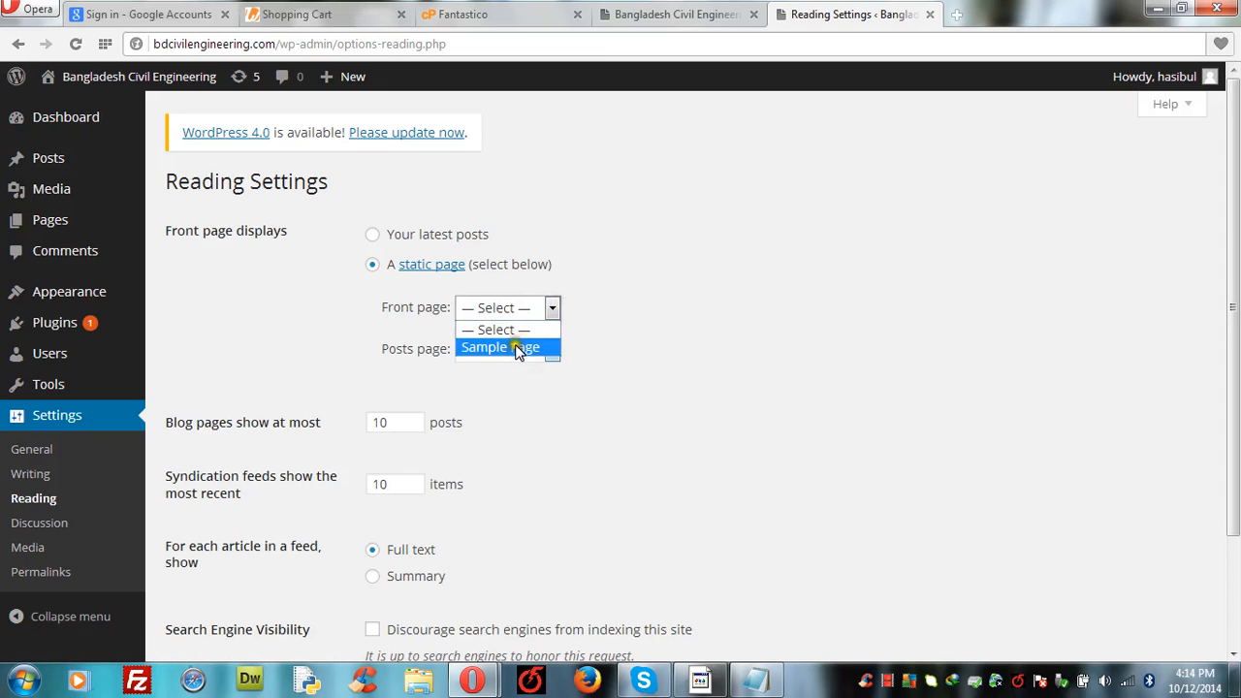
{"action": "left_click", "coordinate": [648, 270]}
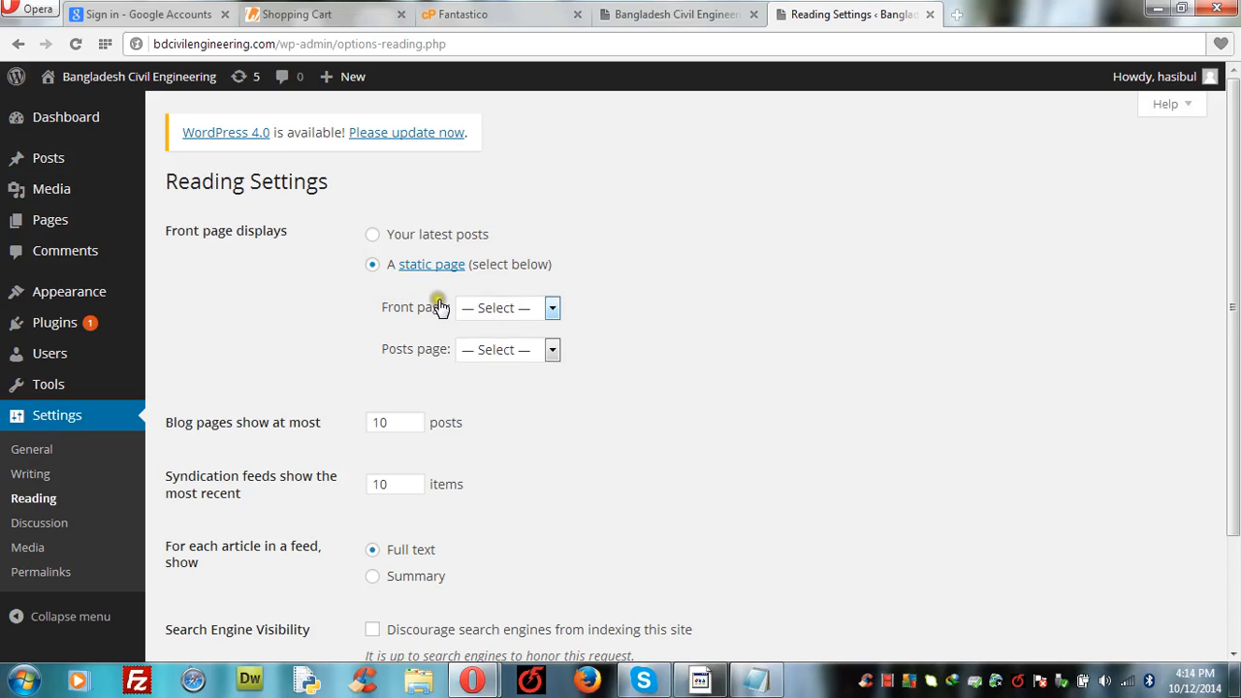
{"action": "left_click", "coordinate": [552, 307]}
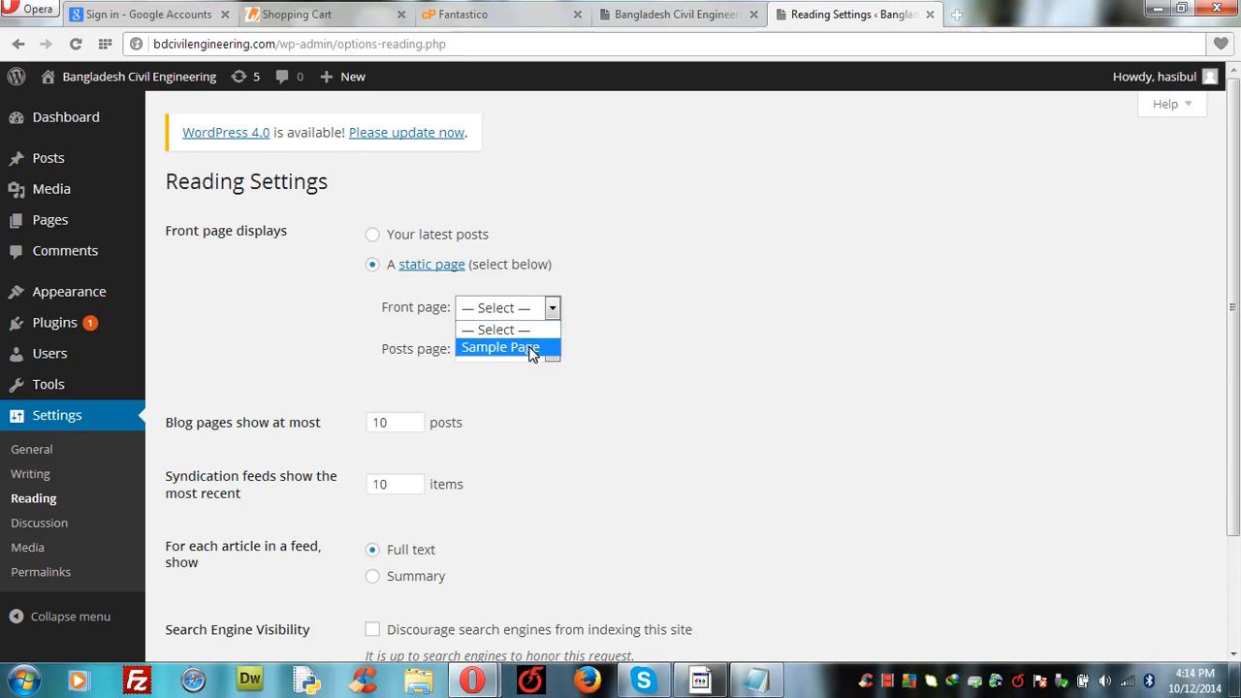
Step: Preview the site's Sample Page and try it as the front page
{"action": "left_click", "coordinate": [656, 25]}
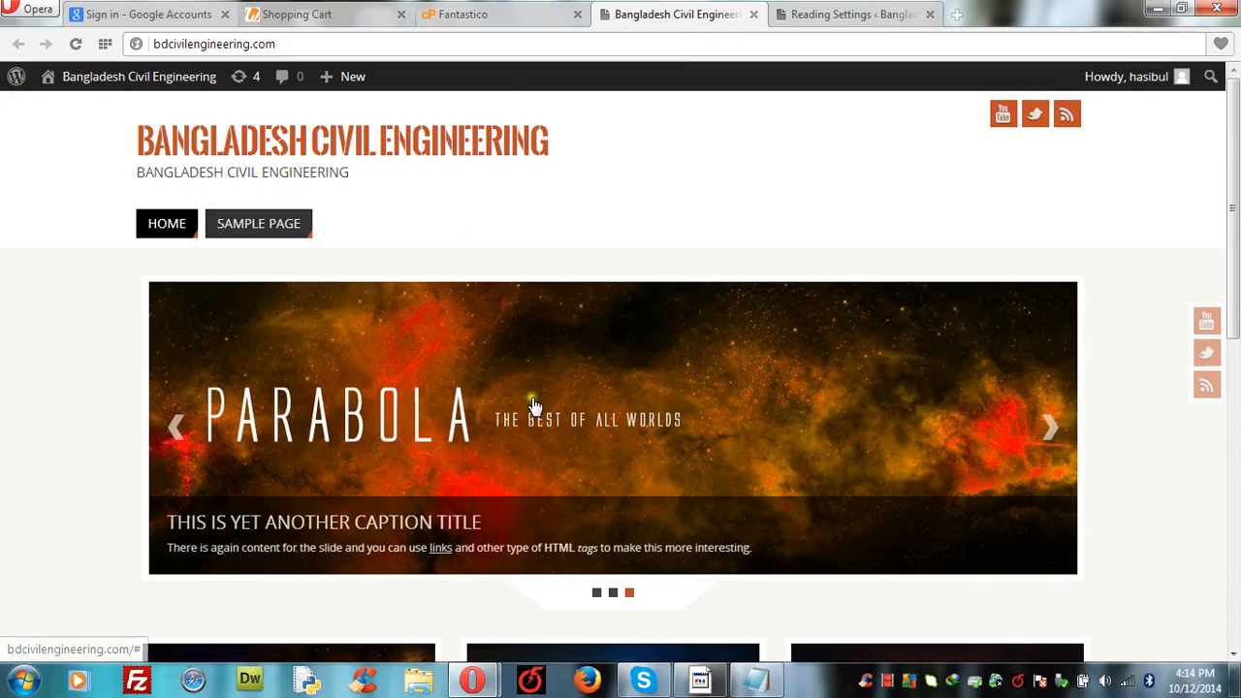
{"action": "left_click", "coordinate": [242, 227]}
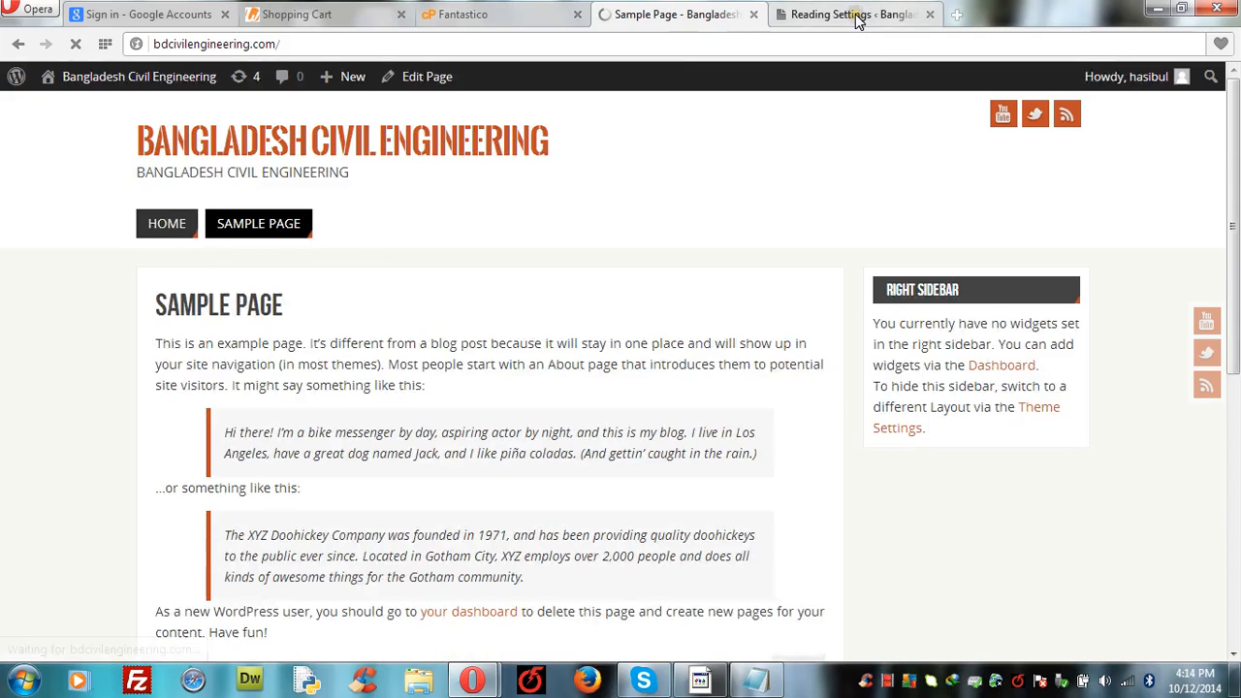
{"action": "left_click", "coordinate": [857, 21]}
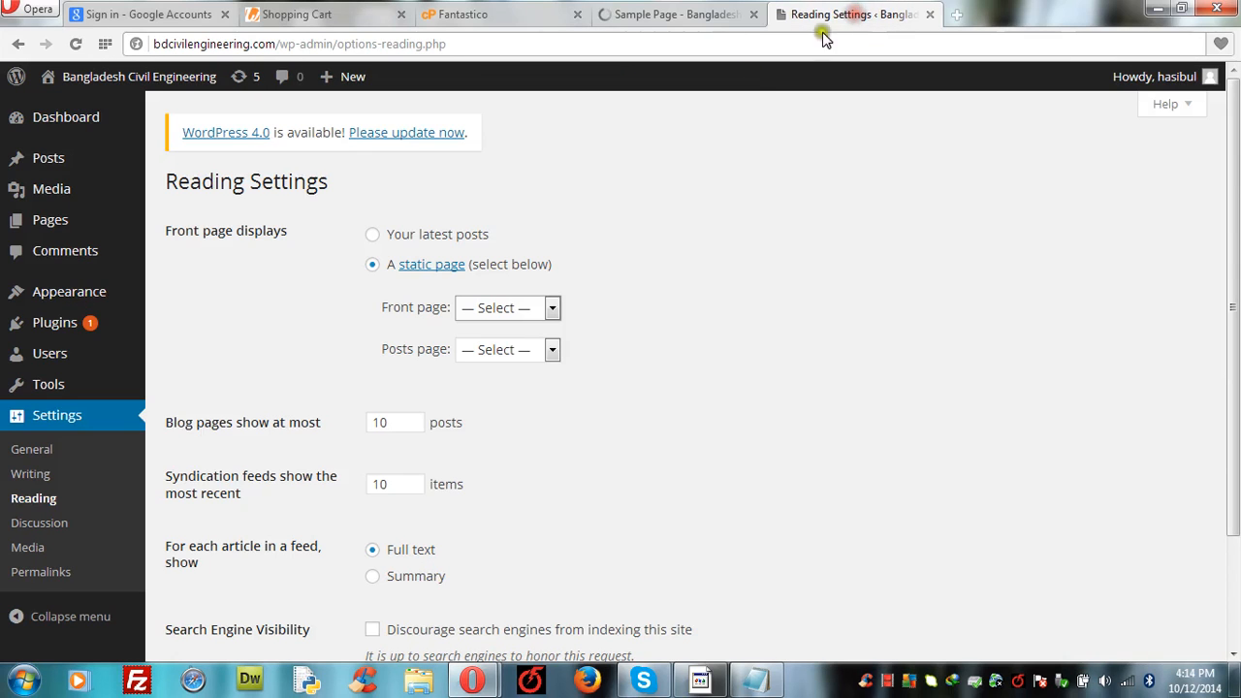
{"action": "left_click", "coordinate": [552, 308]}
{"action": "left_click", "coordinate": [538, 346]}
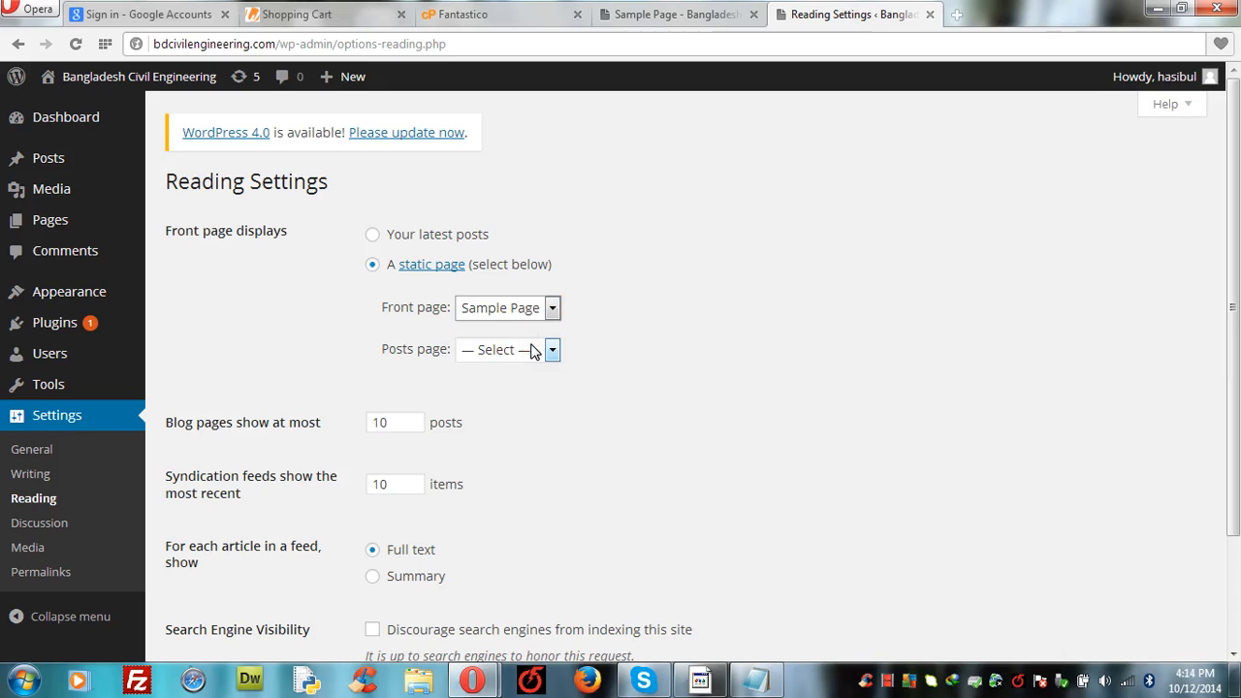
{"action": "left_click", "coordinate": [641, 27]}
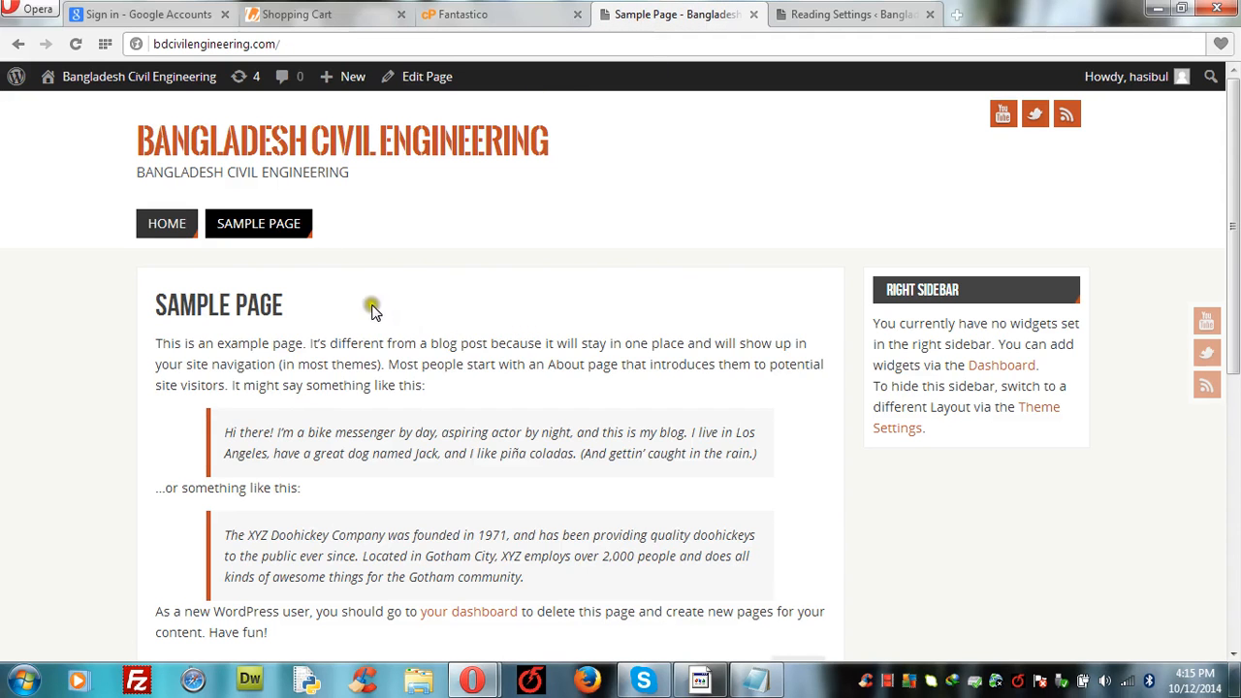
{"action": "left_click", "coordinate": [819, 14]}
Step: Reset the front page to '— Select —' and leave the posts page unset
{"action": "left_click", "coordinate": [551, 308]}
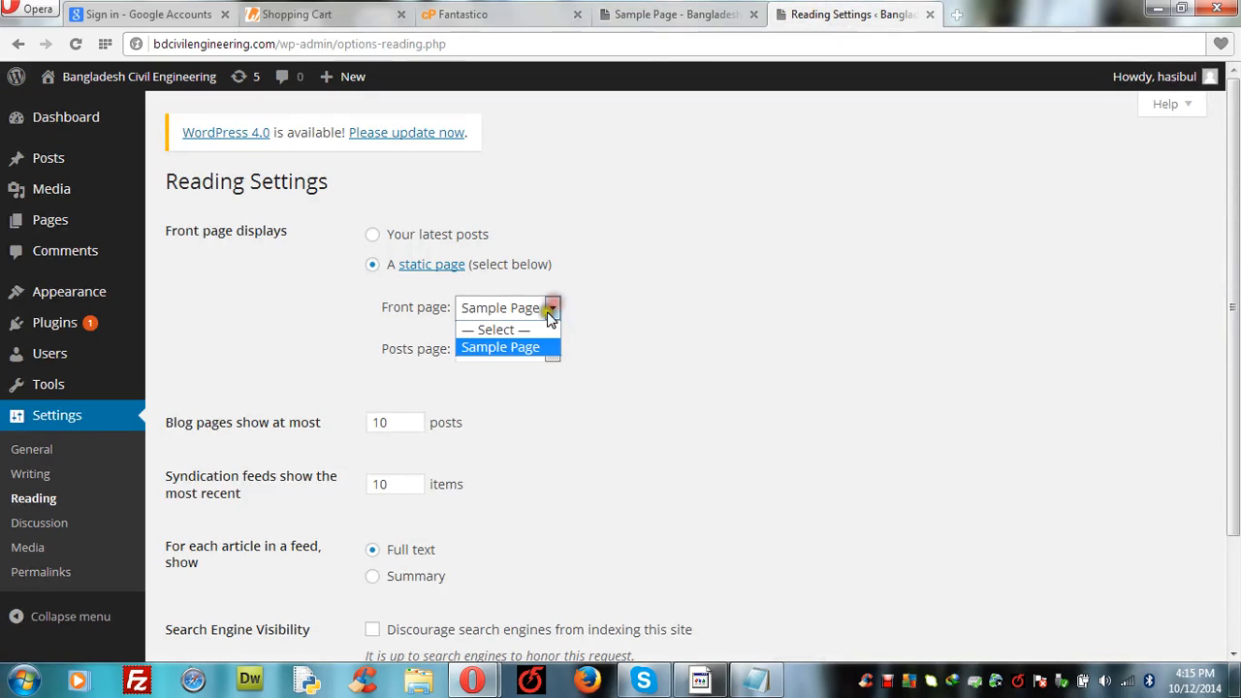
{"action": "left_click", "coordinate": [542, 329]}
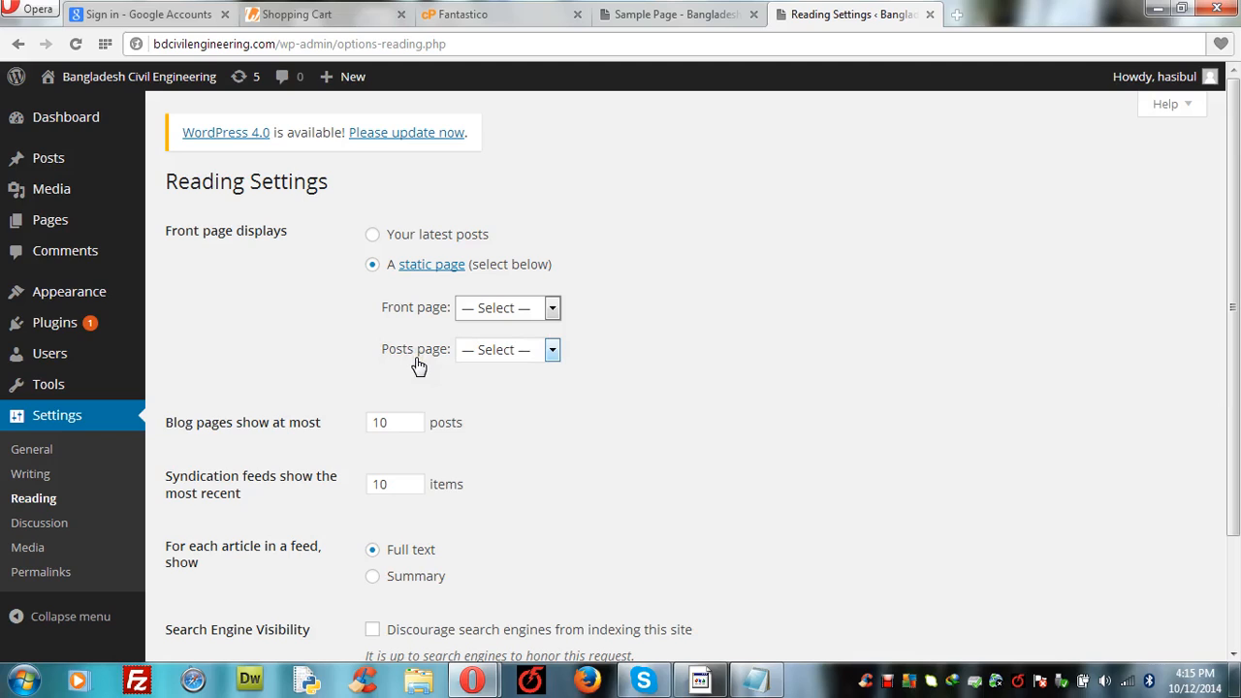
{"action": "left_click", "coordinate": [550, 351]}
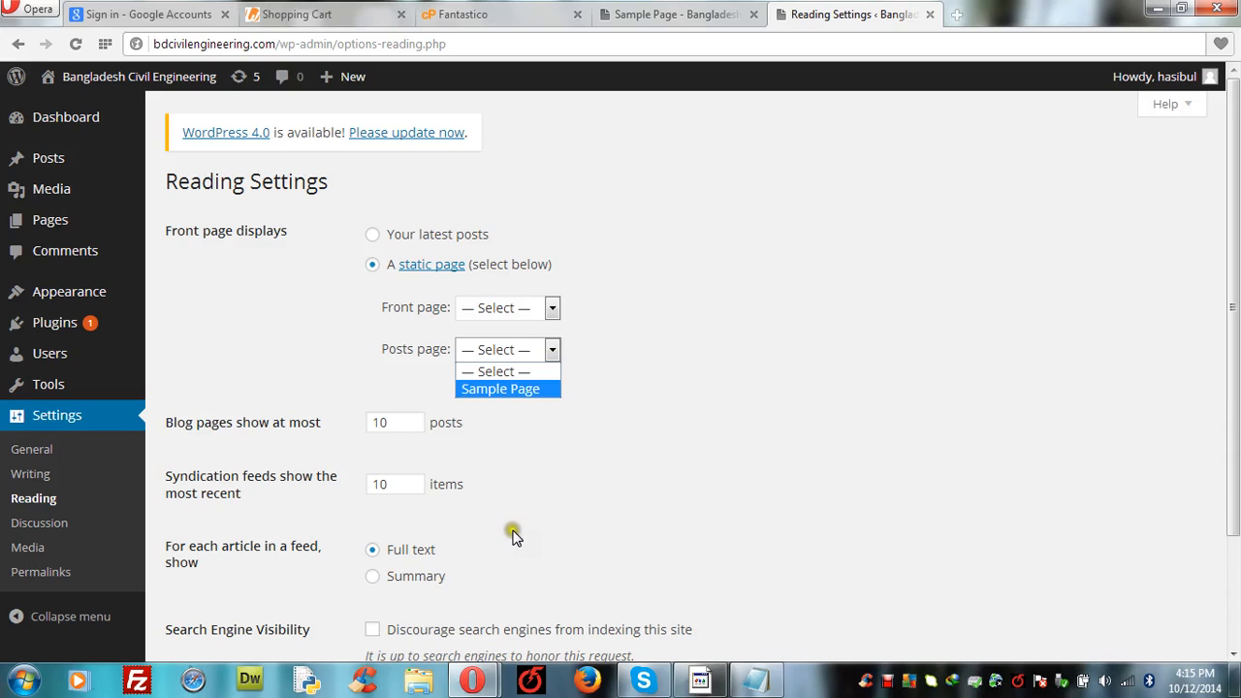
{"action": "left_click", "coordinate": [612, 468]}
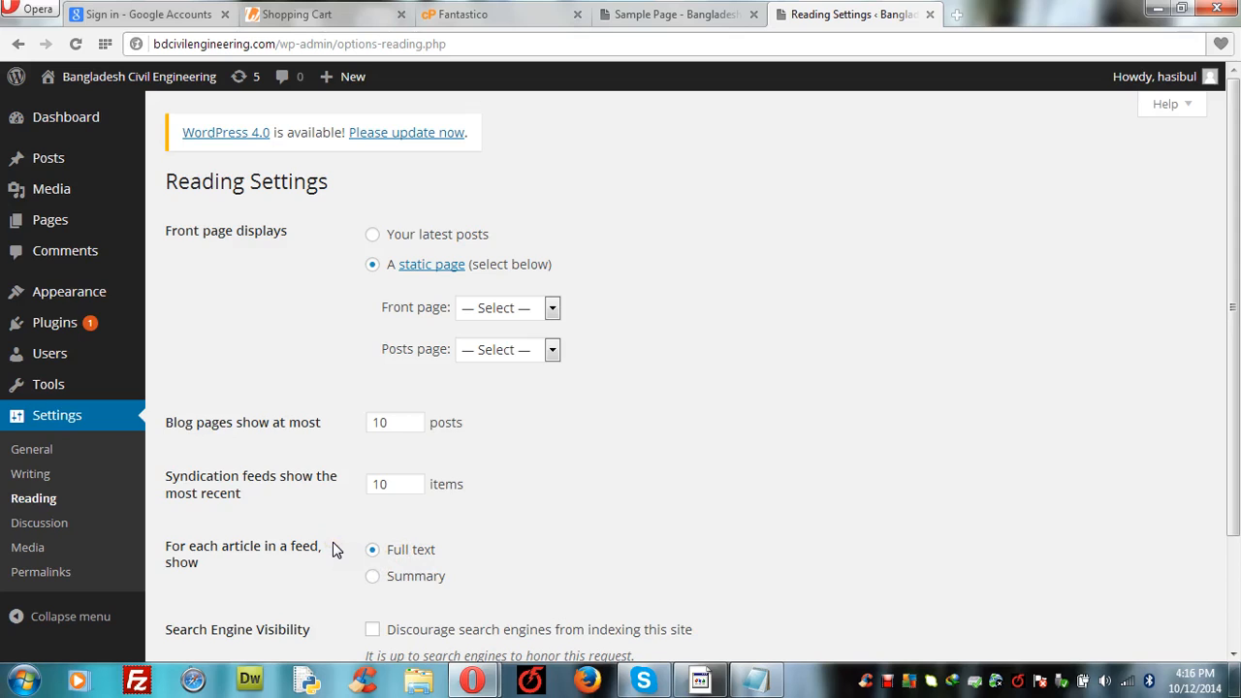
Step: Tick 'Discourage search engines from indexing this site' and save the Reading settings
{"action": "scroll", "coordinate": [333, 543], "scroll_direction": "down", "scroll_amount": 3}
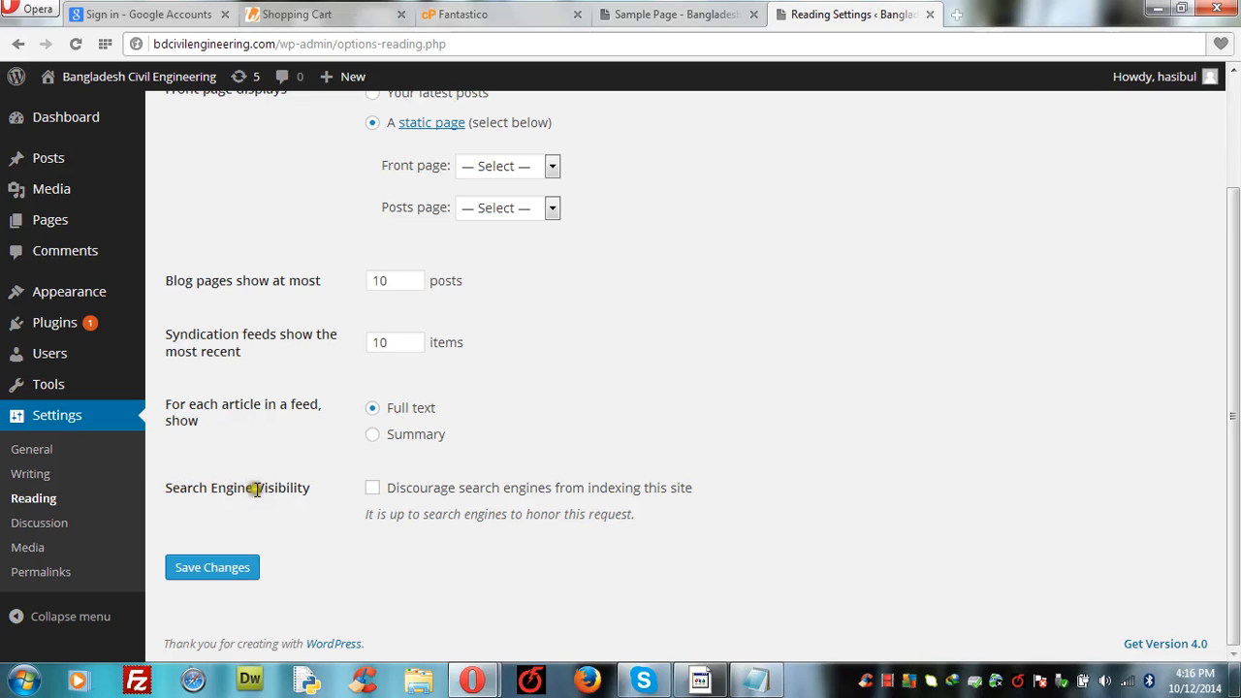
{"action": "left_click", "coordinate": [373, 491]}
{"action": "left_click_drag", "start_coordinate": [373, 491], "coordinate": [389, 488]}
{"action": "left_click", "coordinate": [373, 488]}
{"action": "left_click", "coordinate": [374, 490]}
{"action": "left_click", "coordinate": [374, 492]}
{"action": "left_click", "coordinate": [232, 571]}
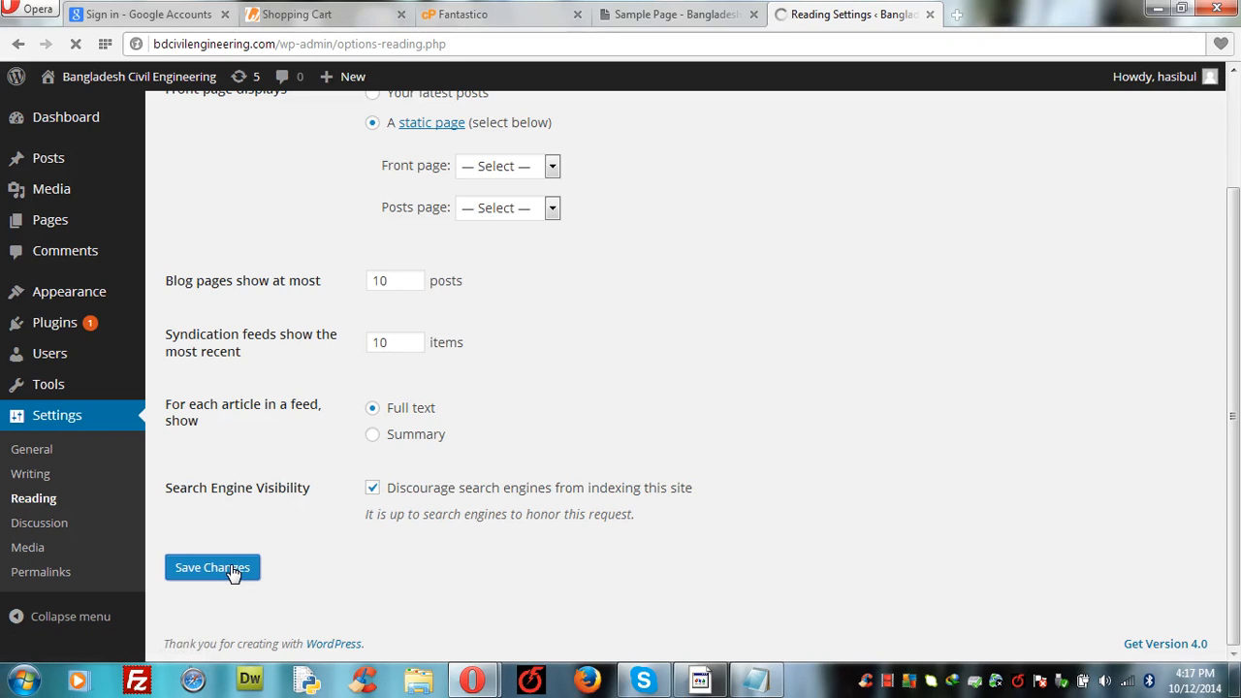
{"action": "left_click", "coordinate": [37, 526]}
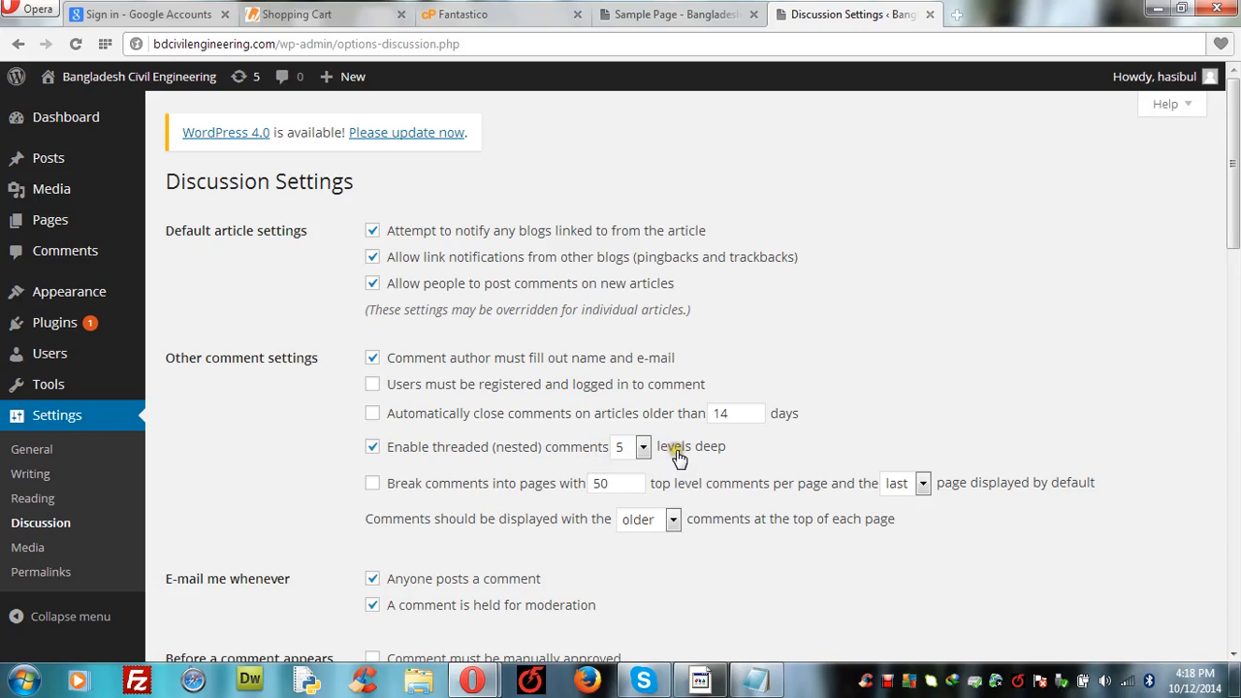
Step: Keep threaded comments at 5 levels deep and scroll through the rest of the Discussion settings
{"action": "left_click", "coordinate": [642, 447]}
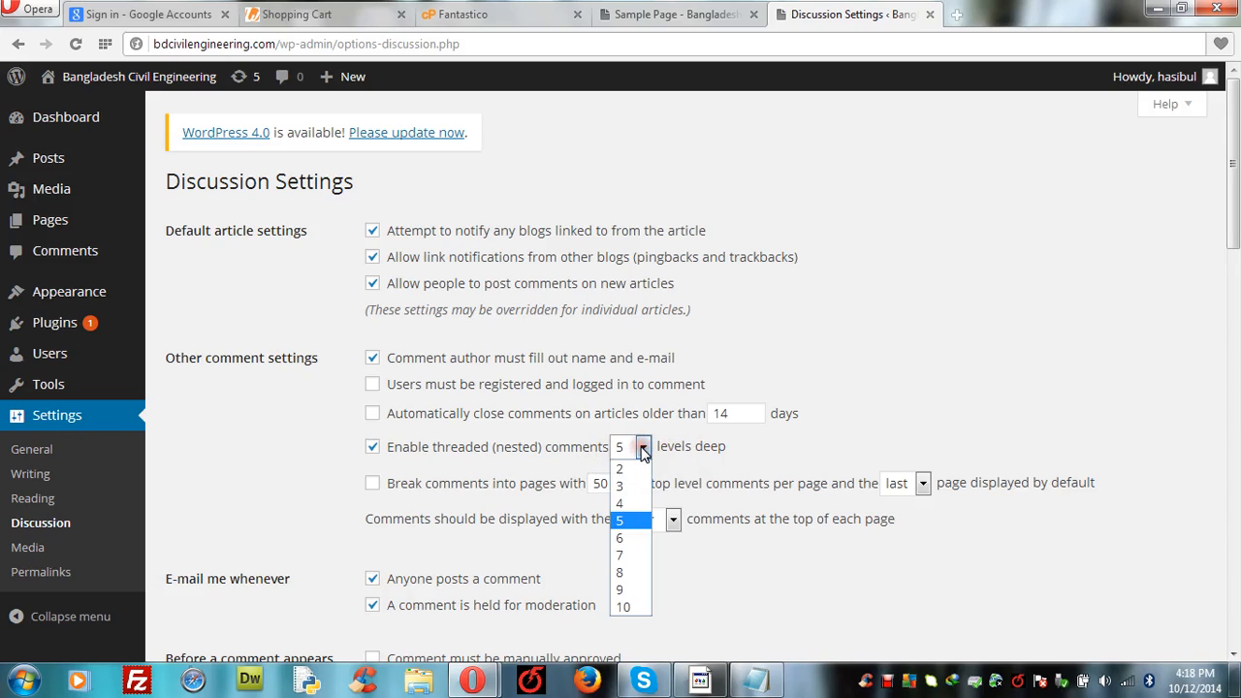
{"action": "left_click", "coordinate": [643, 452]}
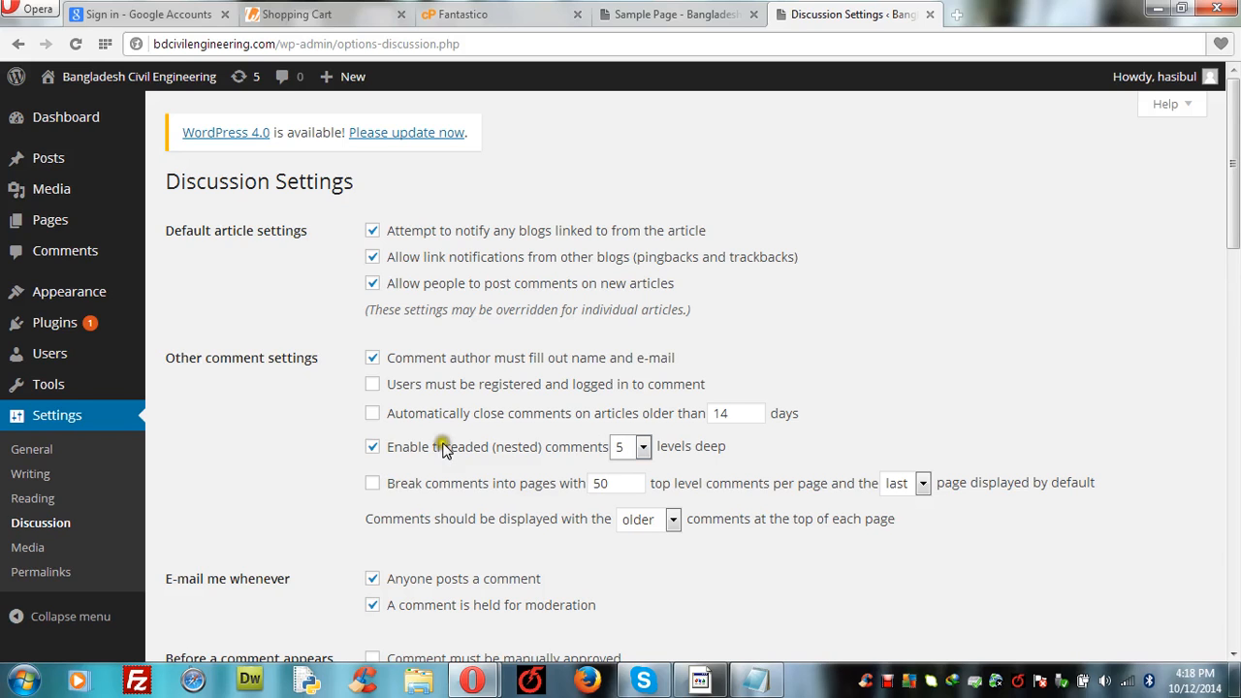
{"action": "scroll", "coordinate": [808, 435], "scroll_direction": "down", "scroll_amount": 1}
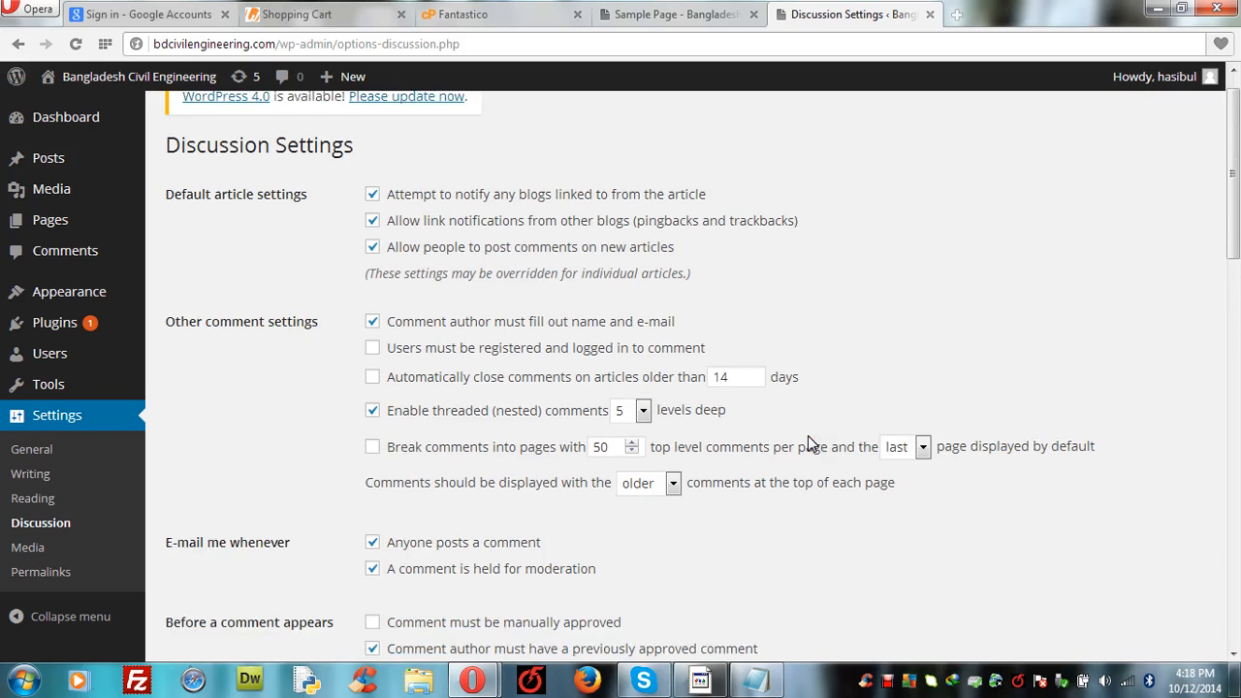
{"action": "scroll", "coordinate": [808, 438], "scroll_direction": "down", "scroll_amount": 3}
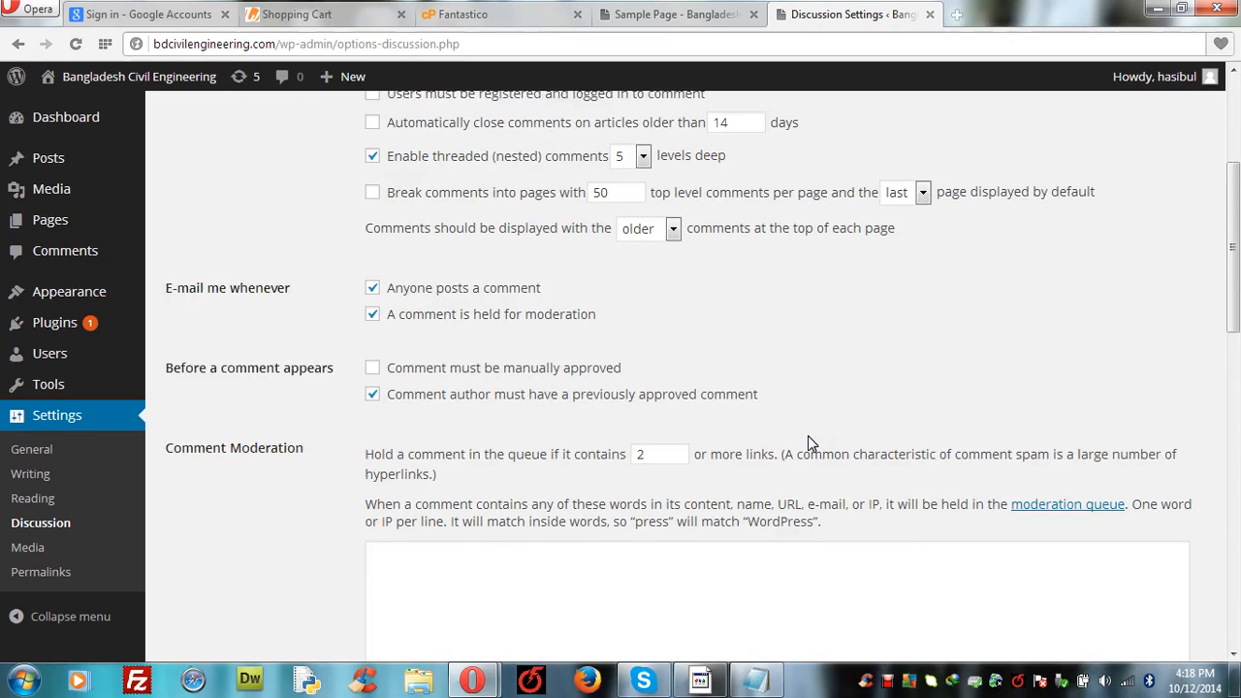
{"action": "scroll", "coordinate": [808, 443], "scroll_direction": "down", "scroll_amount": 1}
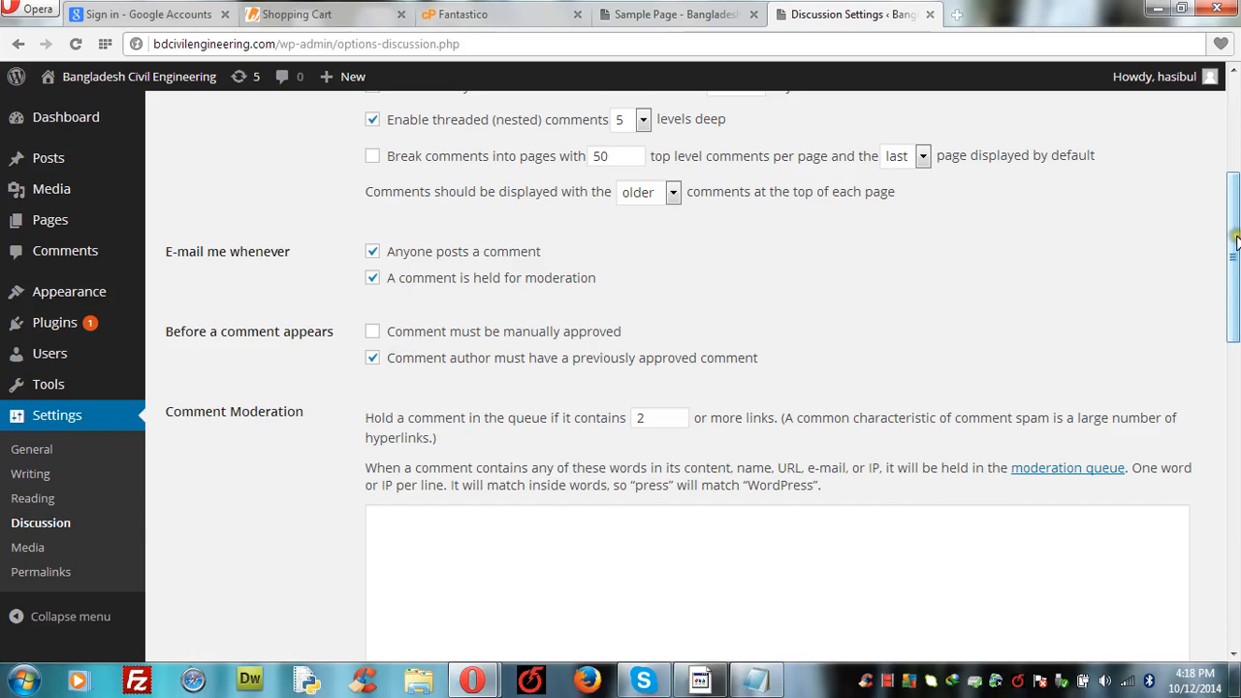
{"action": "left_click_drag", "start_coordinate": [1234, 240], "coordinate": [1233, 368]}
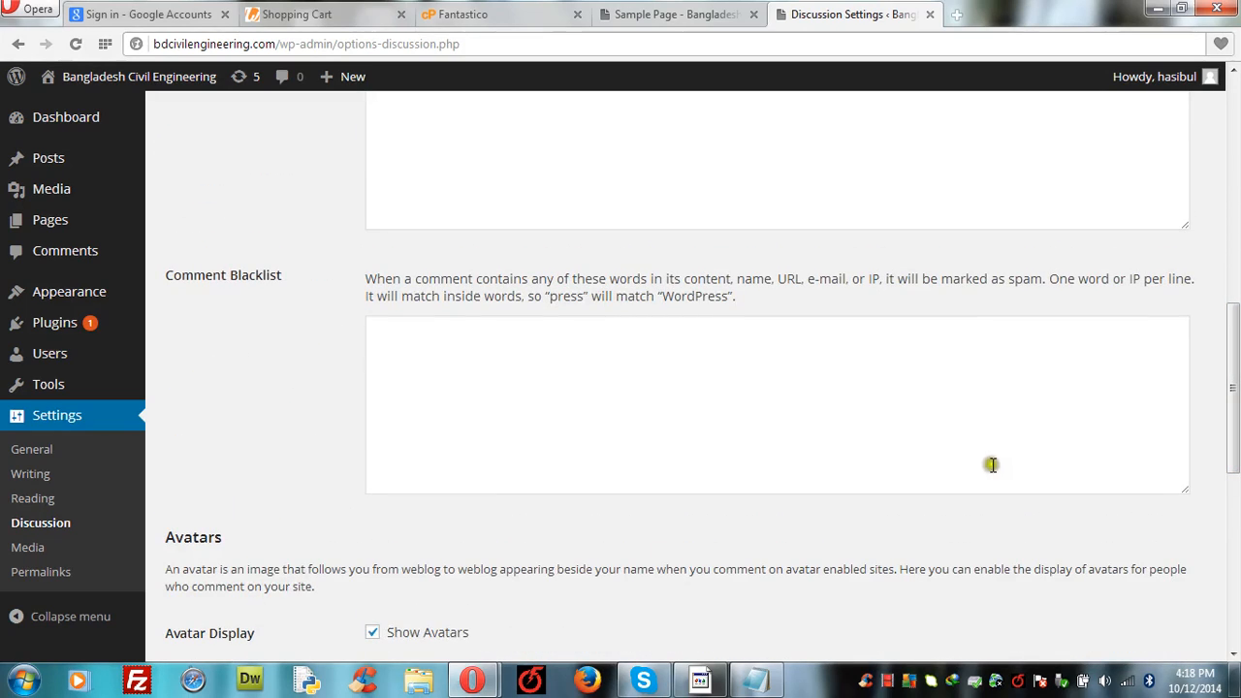
{"action": "scroll", "coordinate": [260, 432], "scroll_direction": "down", "scroll_amount": 3}
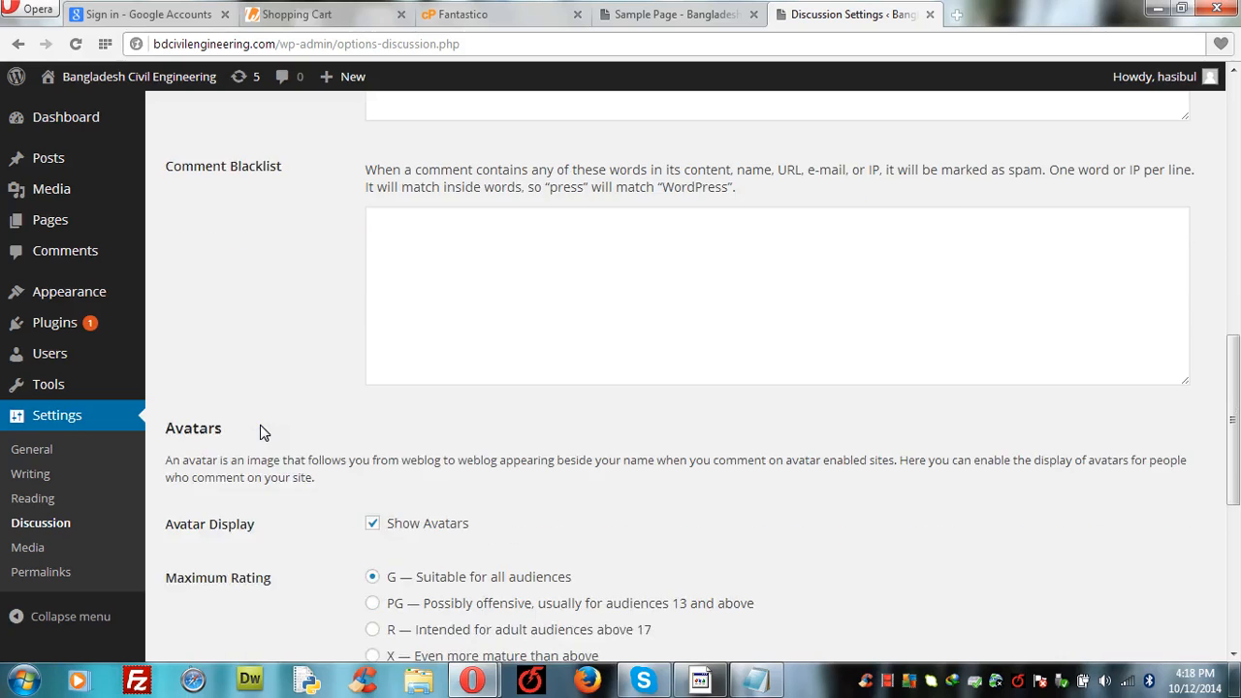
{"action": "scroll", "coordinate": [259, 433], "scroll_direction": "down", "scroll_amount": 3}
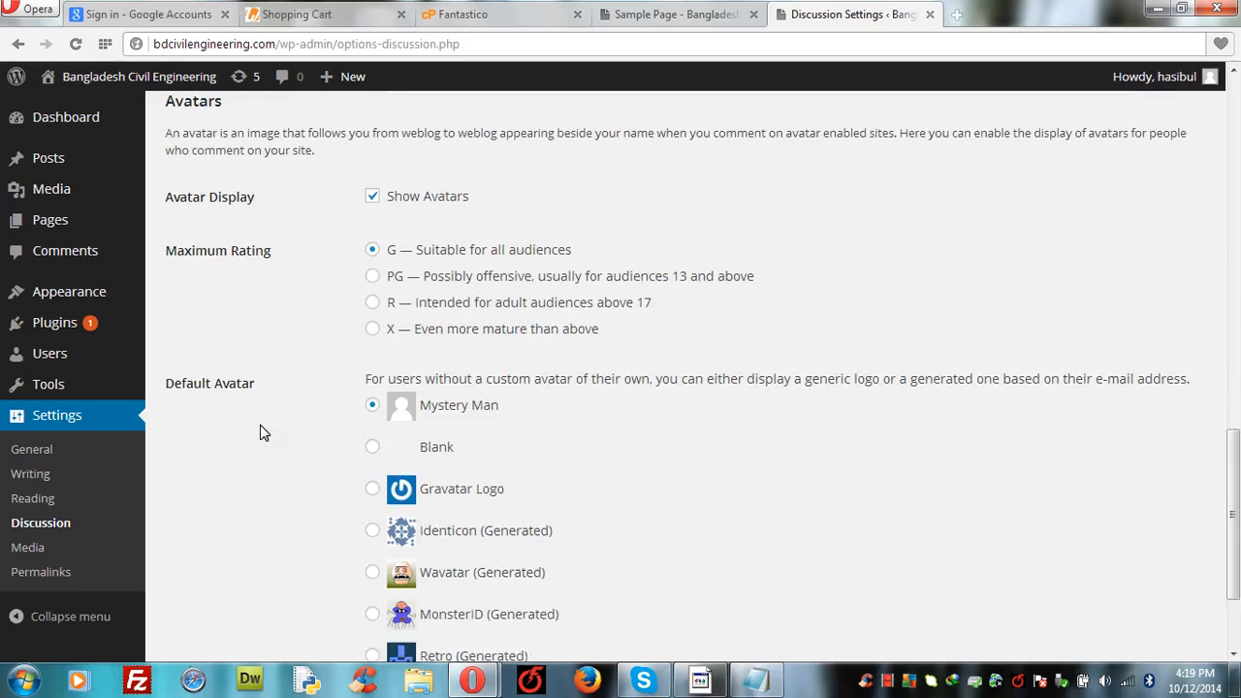
{"action": "scroll", "coordinate": [260, 432], "scroll_direction": "down", "scroll_amount": 1}
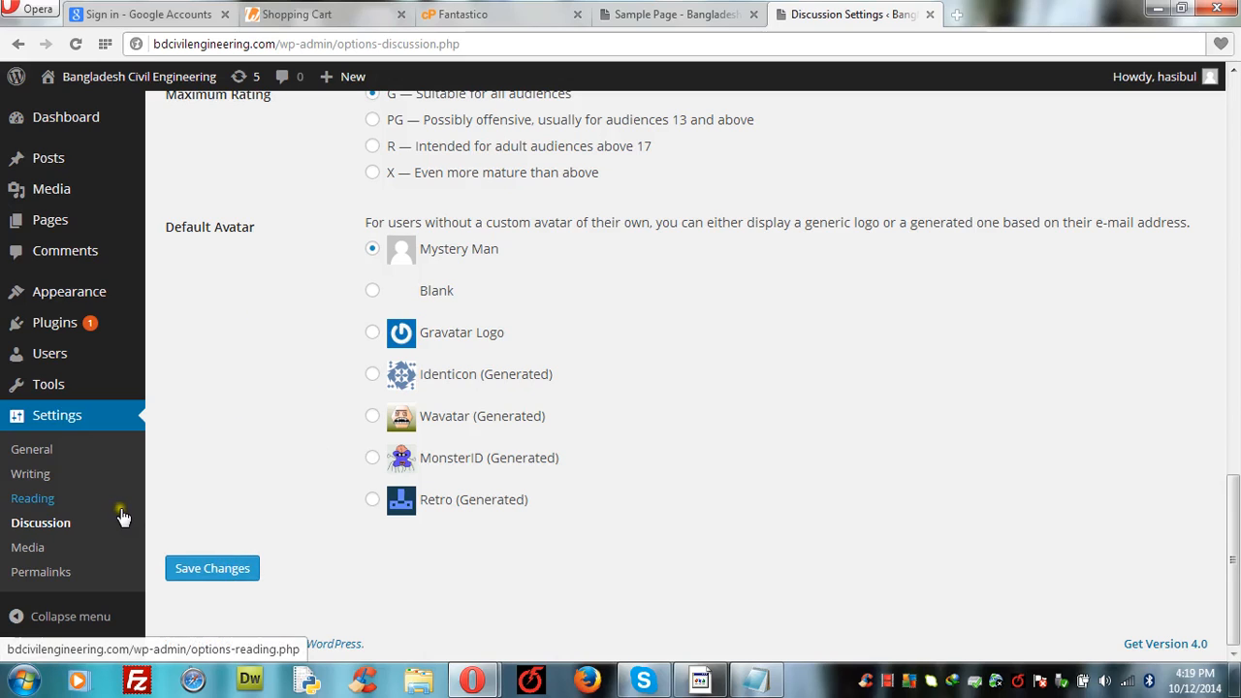
{"action": "left_click", "coordinate": [30, 548]}
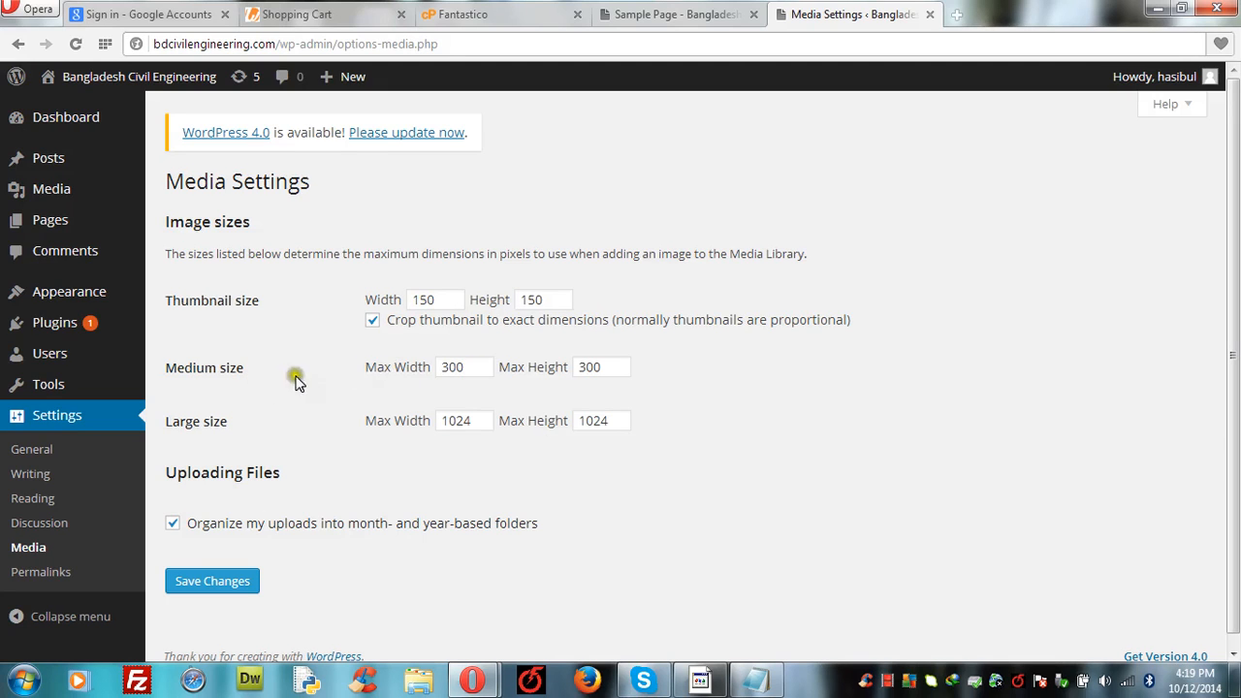
Step: Save the Media settings with image sizes left at 150×150, 300 and 1024
{"action": "left_click", "coordinate": [585, 369]}
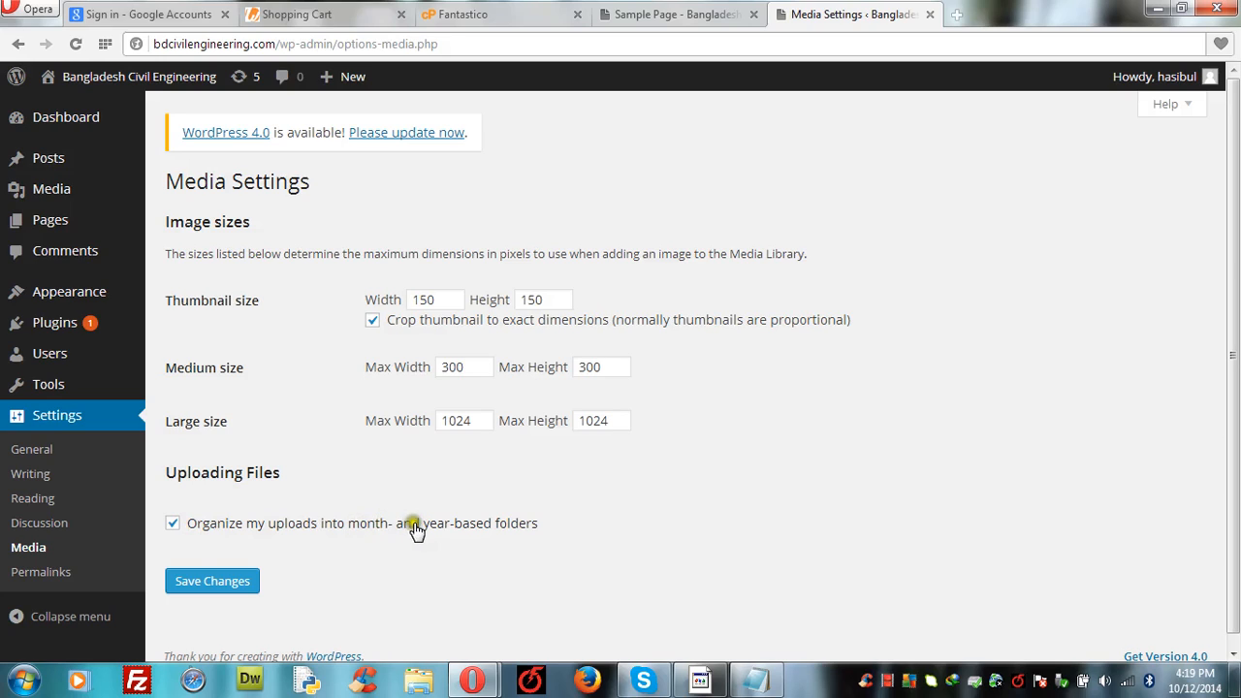
{"action": "left_click", "coordinate": [204, 556]}
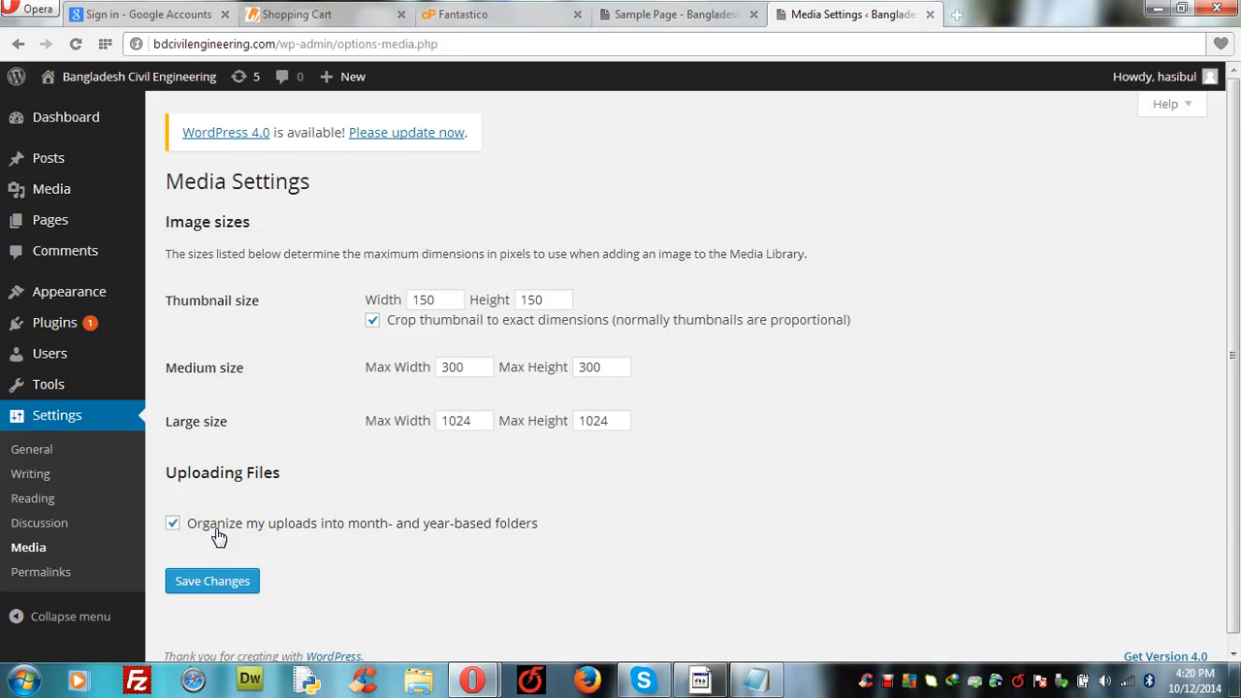
{"action": "left_click", "coordinate": [41, 577]}
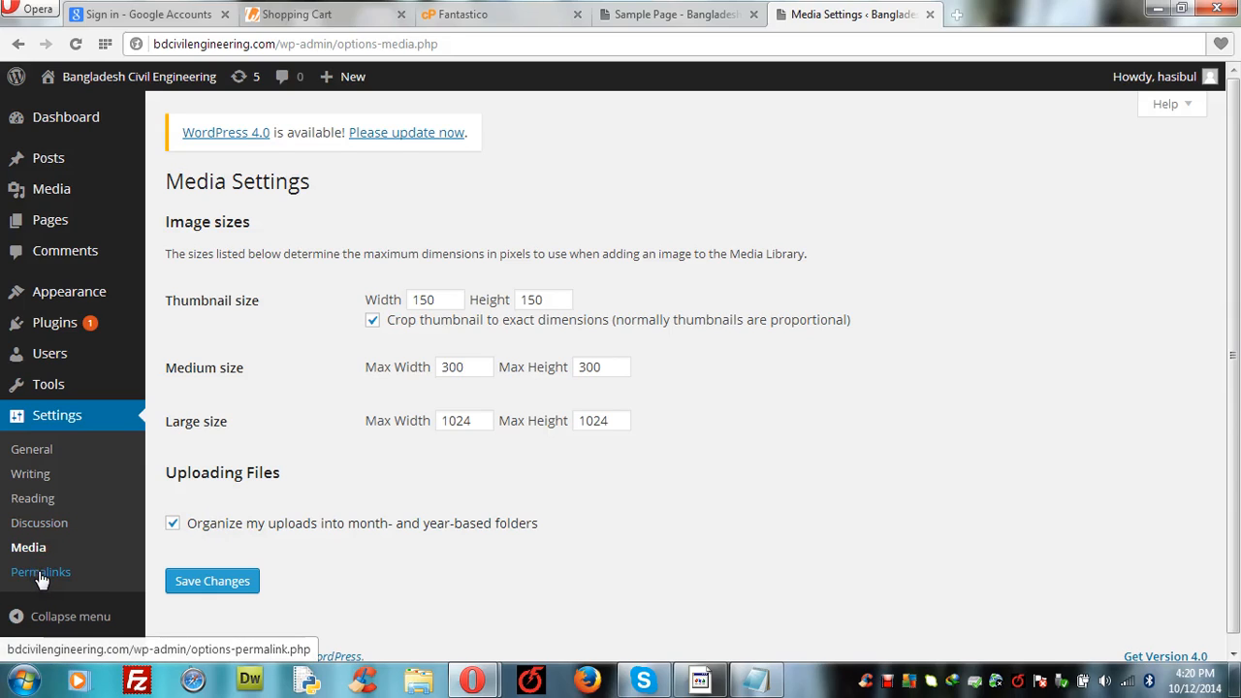
{"action": "left_click", "coordinate": [31, 548]}
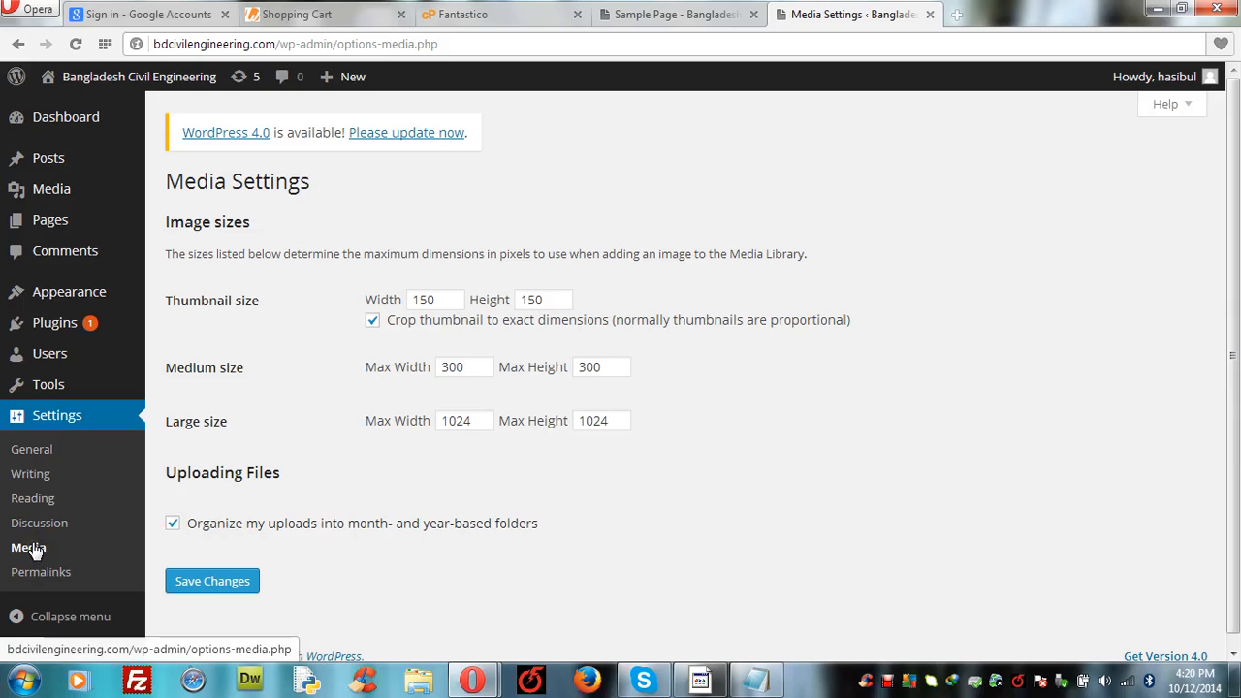
{"action": "left_click", "coordinate": [29, 199]}
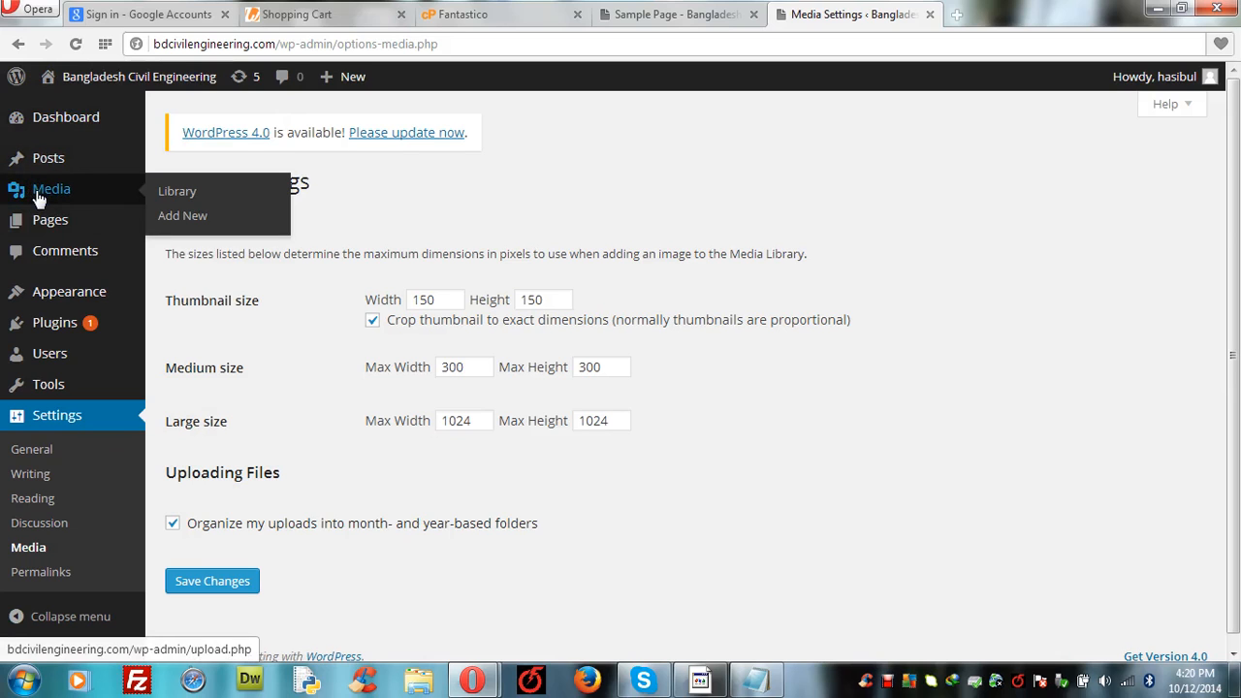
Step: Pass through the empty Media Library and the posts list showing 'Hello world!' to a new post
{"action": "left_click", "coordinate": [39, 194]}
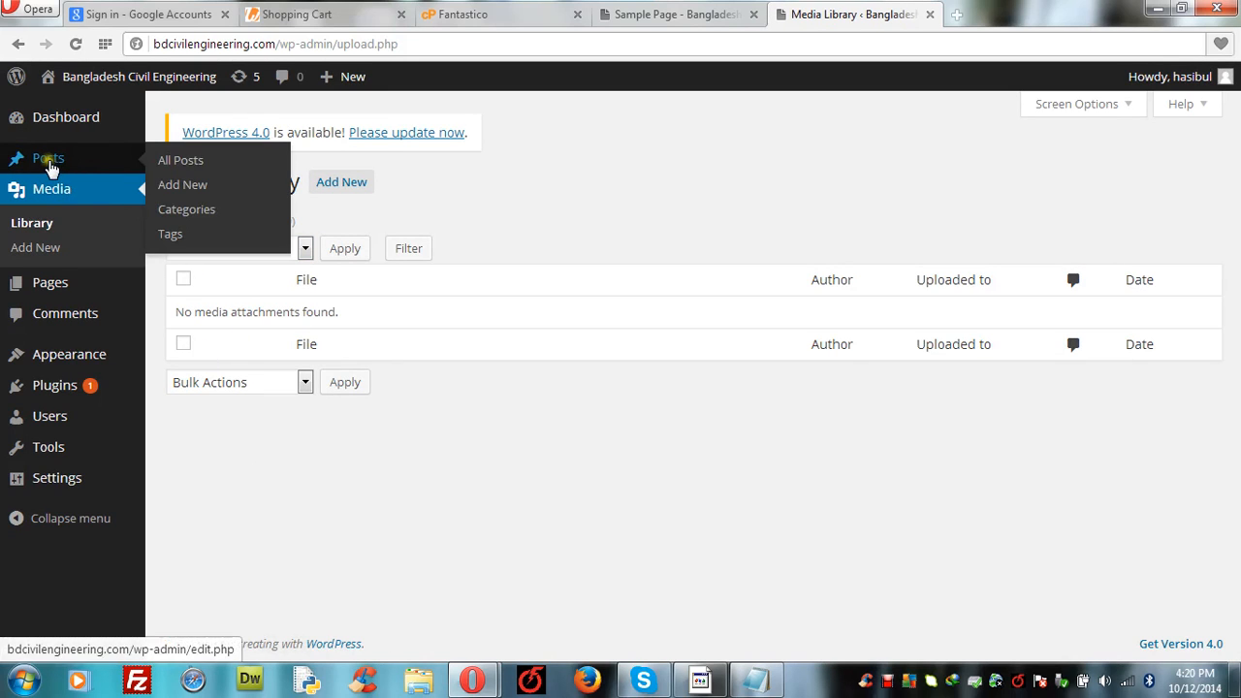
{"action": "left_click", "coordinate": [50, 162]}
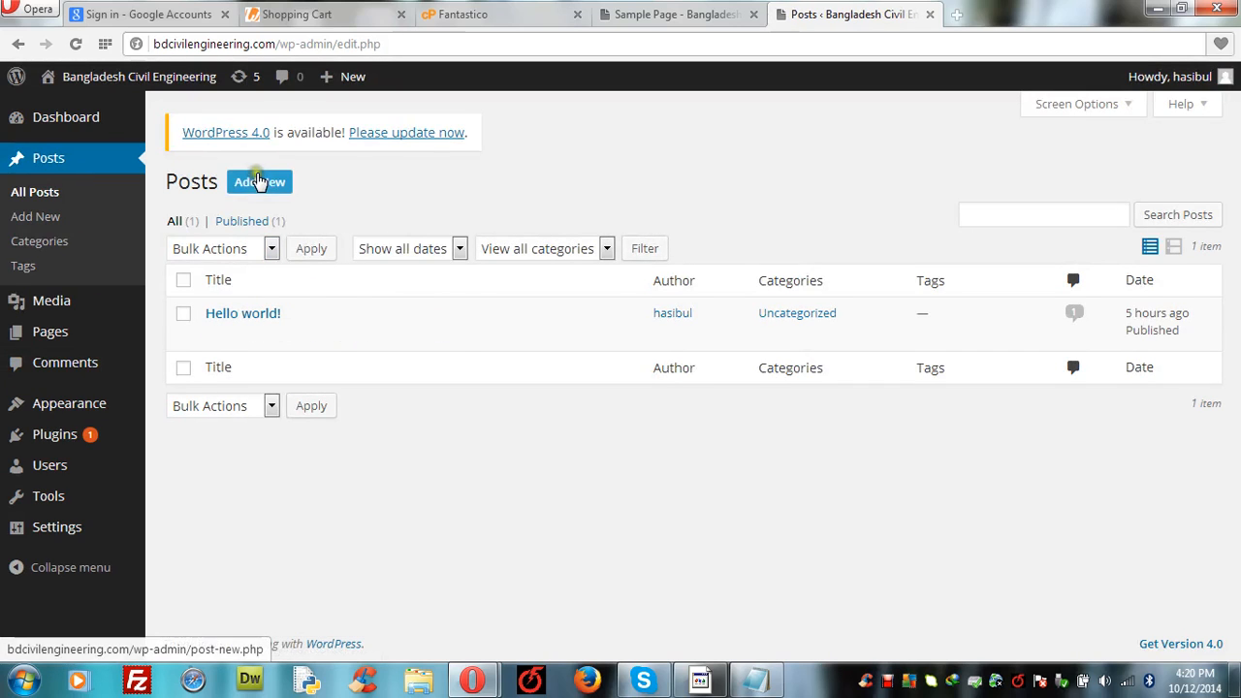
{"action": "left_click", "coordinate": [258, 184]}
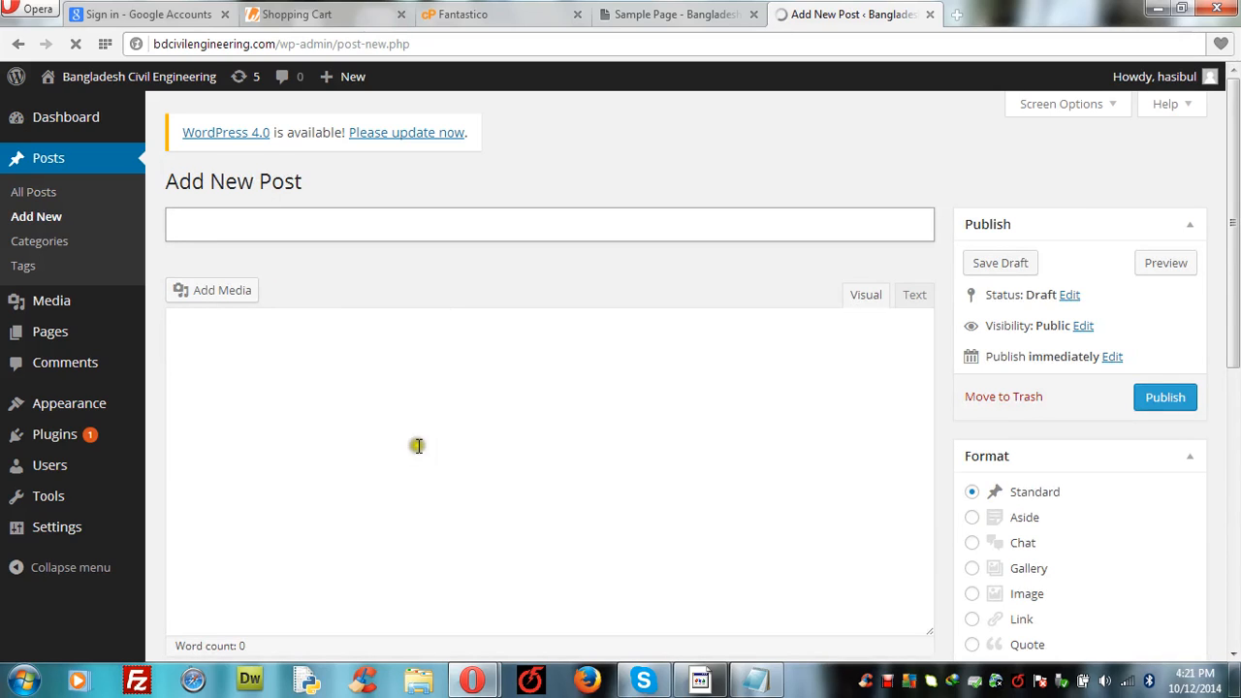
Step: Focus the new post's empty title and body, then start adding media
{"action": "left_click", "coordinate": [361, 224]}
{"action": "left_click", "coordinate": [319, 431]}
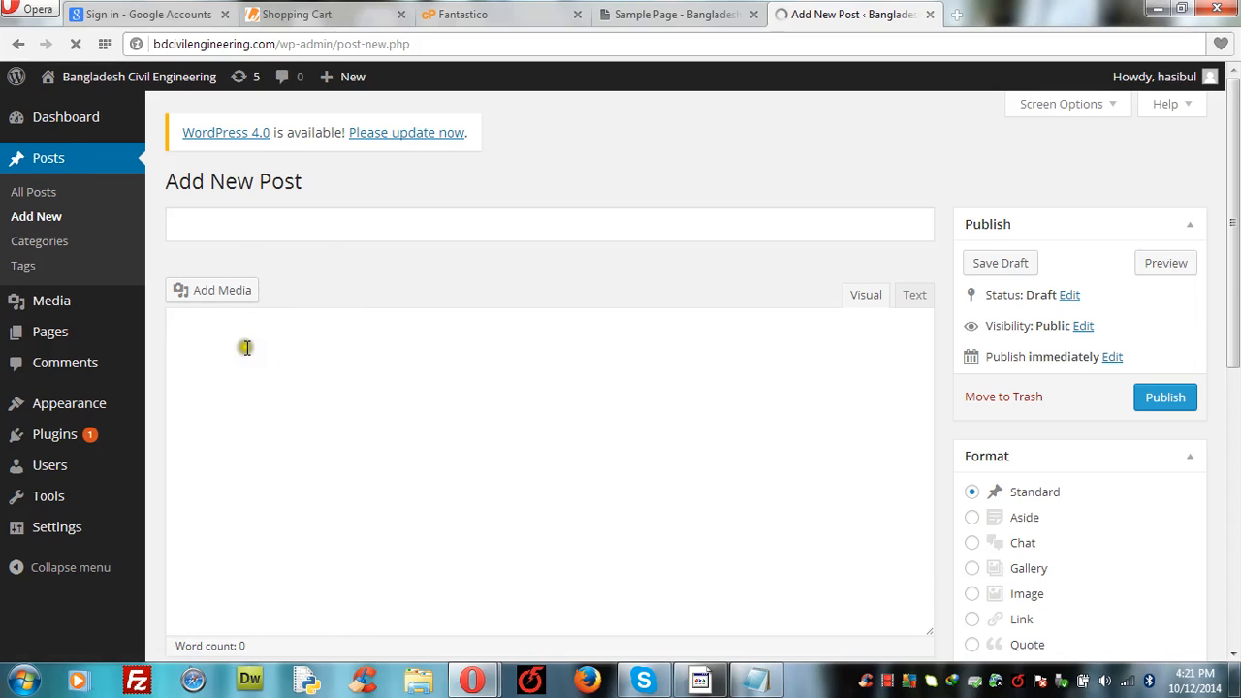
{"action": "left_click", "coordinate": [209, 293]}
{"action": "scroll", "coordinate": [235, 413], "scroll_direction": "down", "scroll_amount": 3}
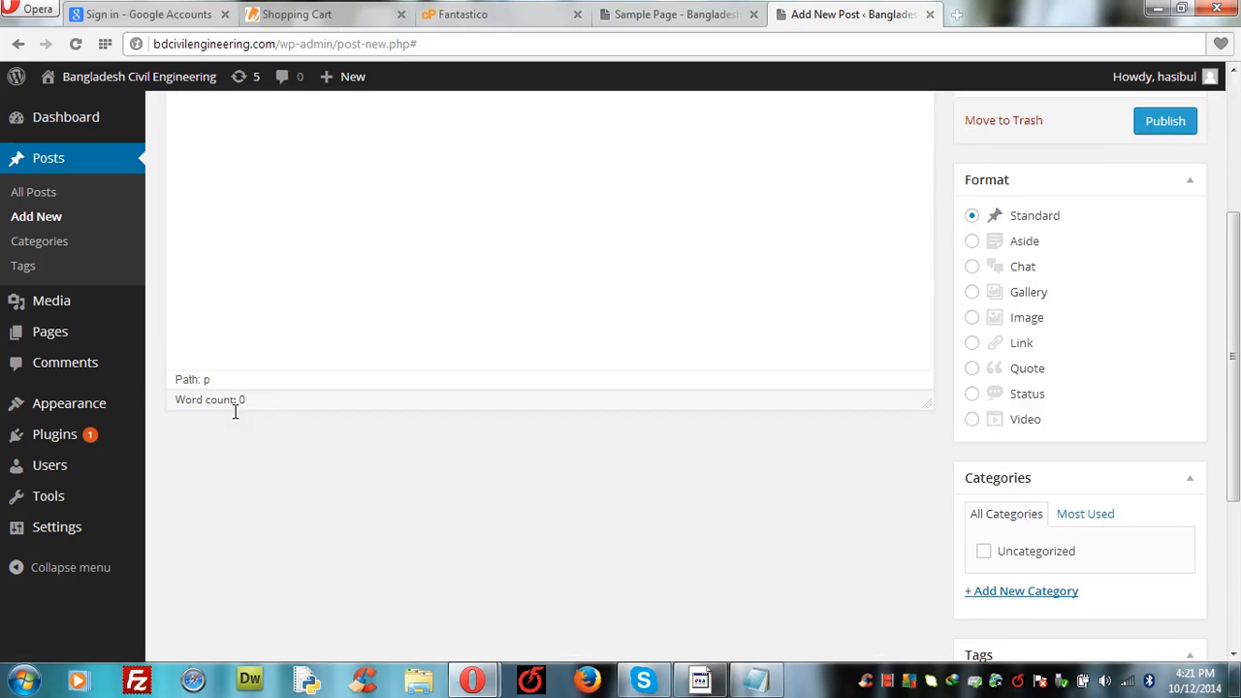
{"action": "left_click", "coordinate": [1234, 89]}
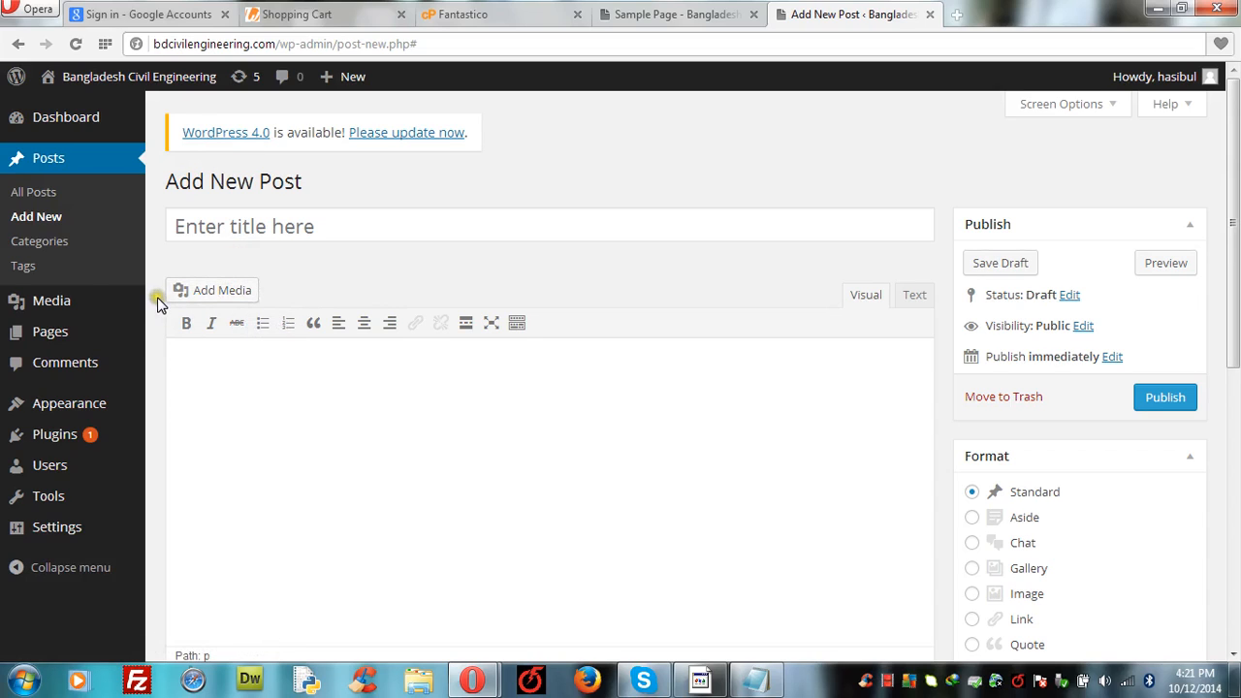
{"action": "mouse_move", "coordinate": [62, 307]}
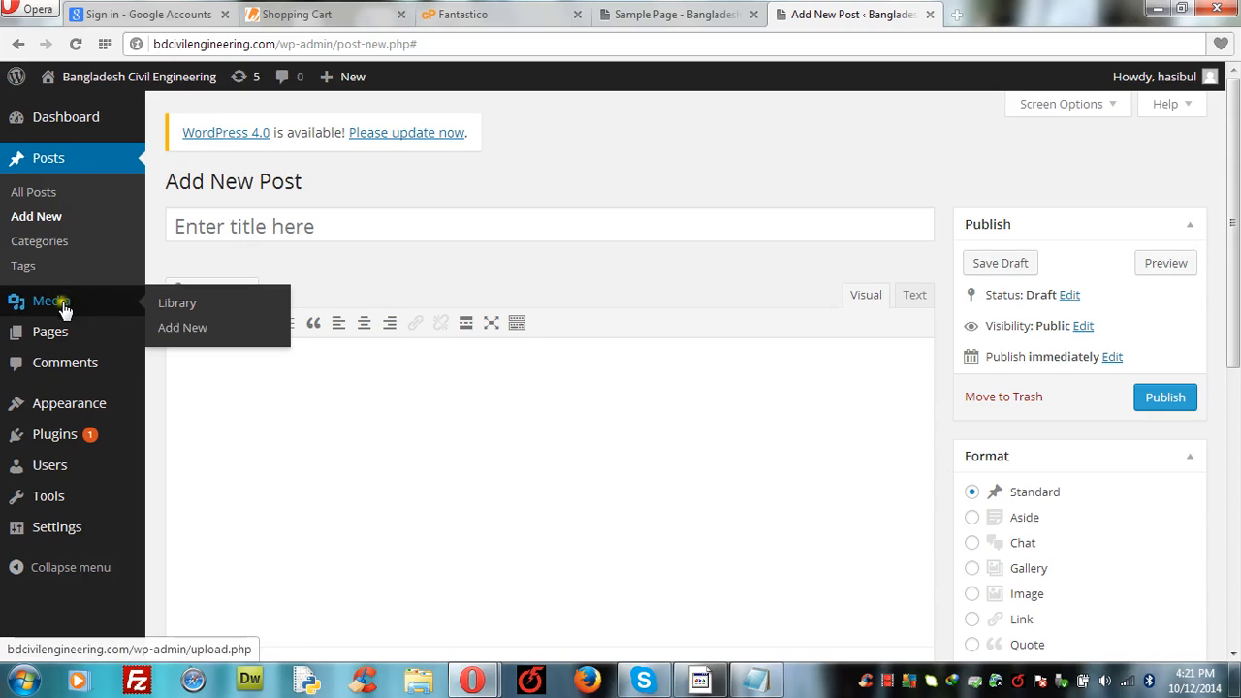
Step: Go to Settings > Permalinks, where the Default link structure is selected
{"action": "left_click", "coordinate": [179, 330]}
{"action": "mouse_move", "coordinate": [48, 529]}
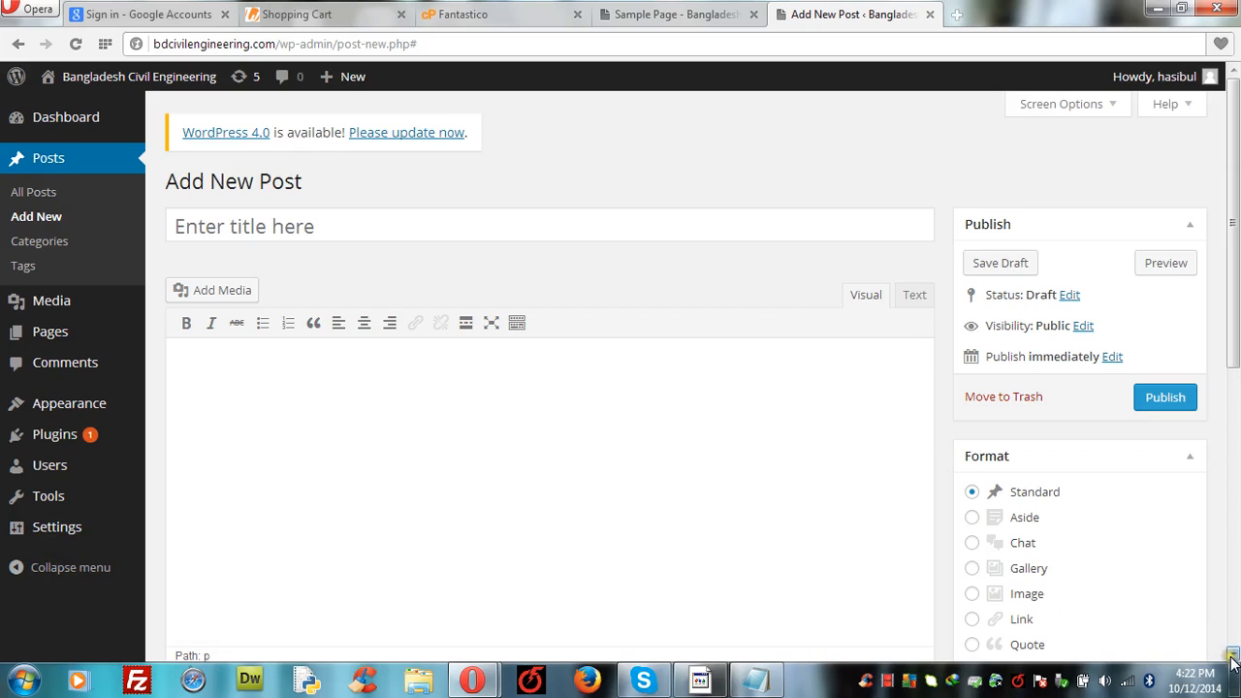
{"action": "scroll", "coordinate": [1232, 656], "scroll_direction": "down", "scroll_amount": 6}
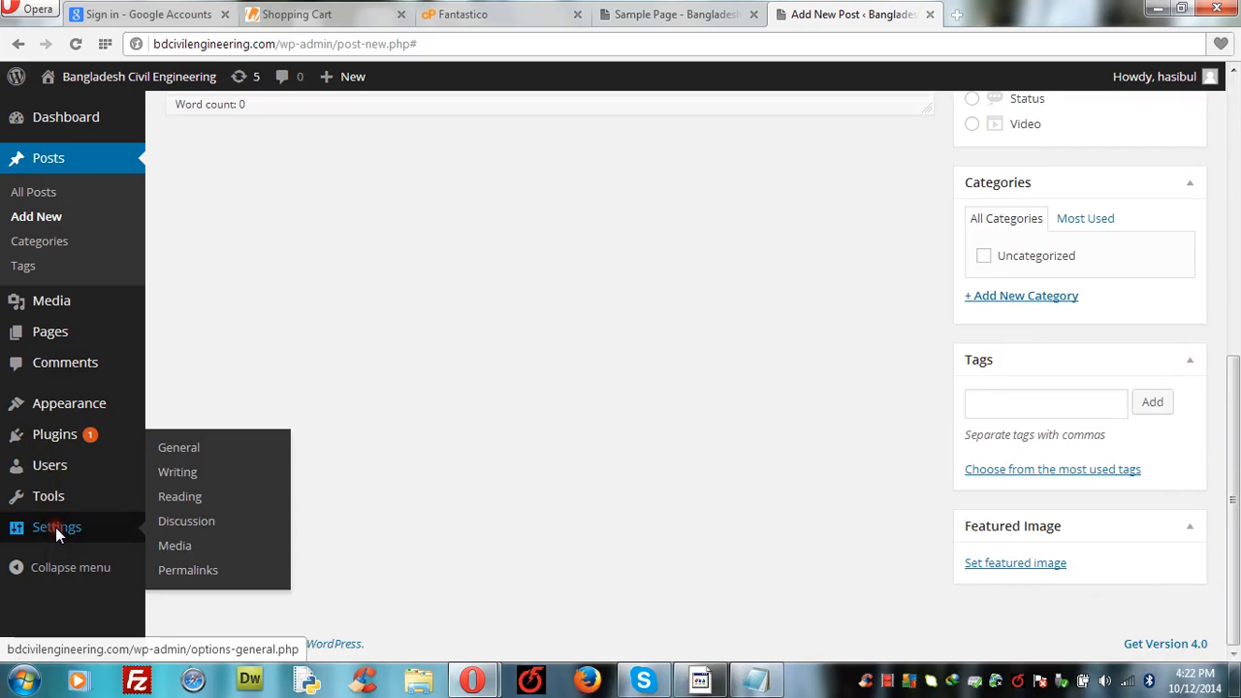
{"action": "left_click", "coordinate": [187, 573]}
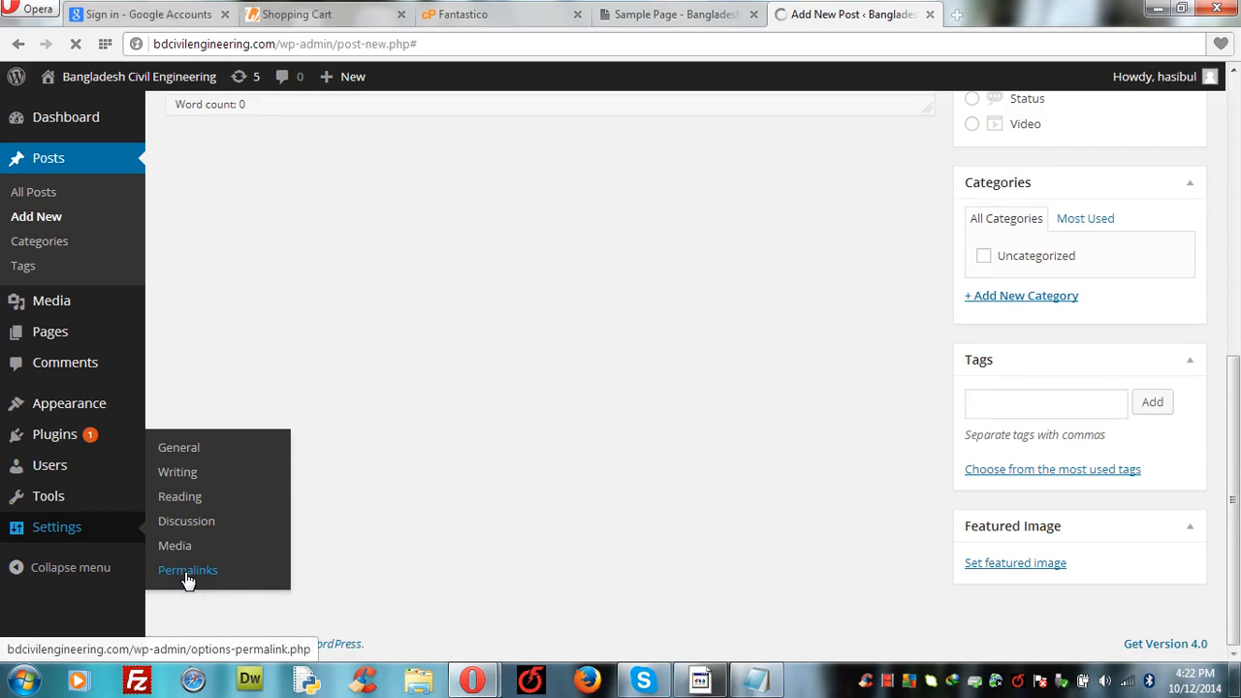
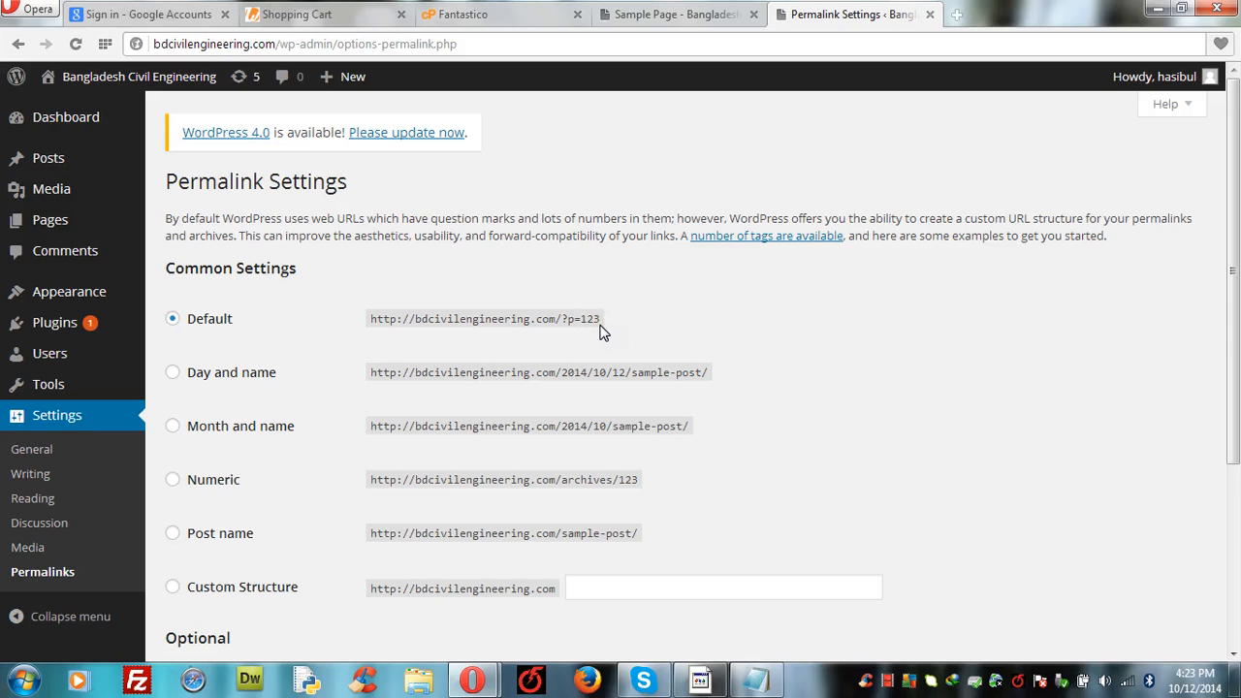
Step: Switch the permalink structure from Default to Post name and save the changes
{"action": "left_click", "coordinate": [172, 535]}
{"action": "scroll", "coordinate": [1234, 654], "scroll_direction": "down", "scroll_amount": 3}
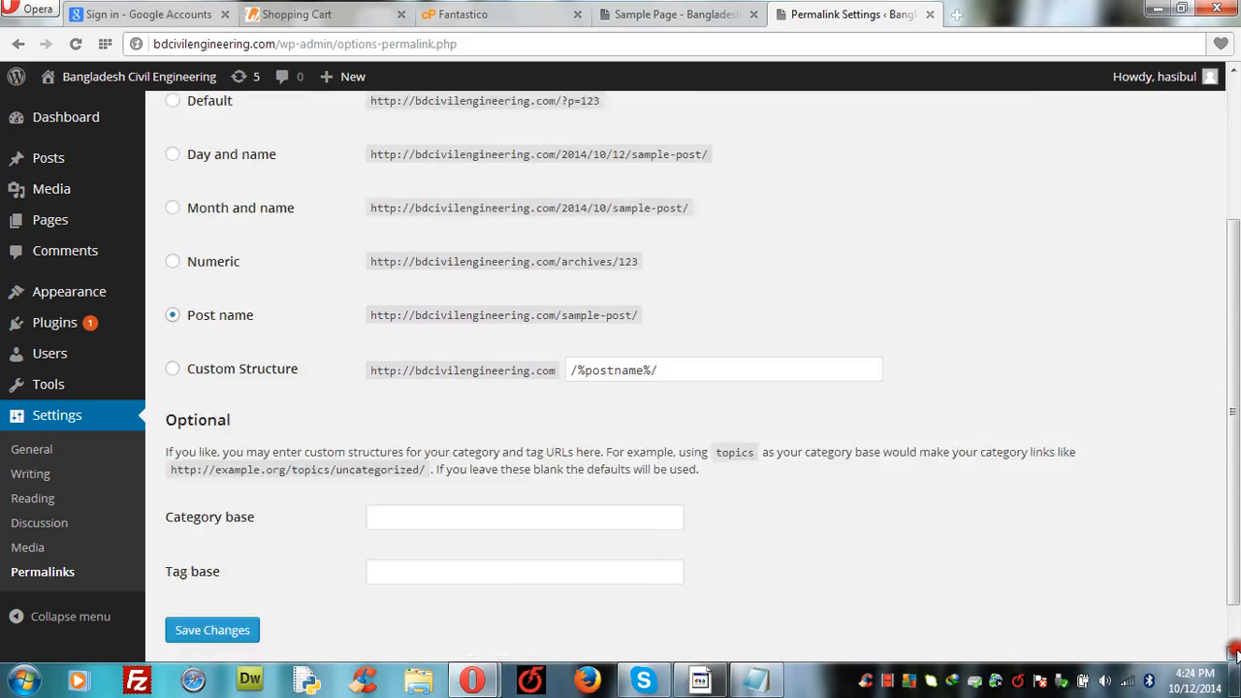
{"action": "scroll", "coordinate": [1236, 655], "scroll_direction": "down", "scroll_amount": 1}
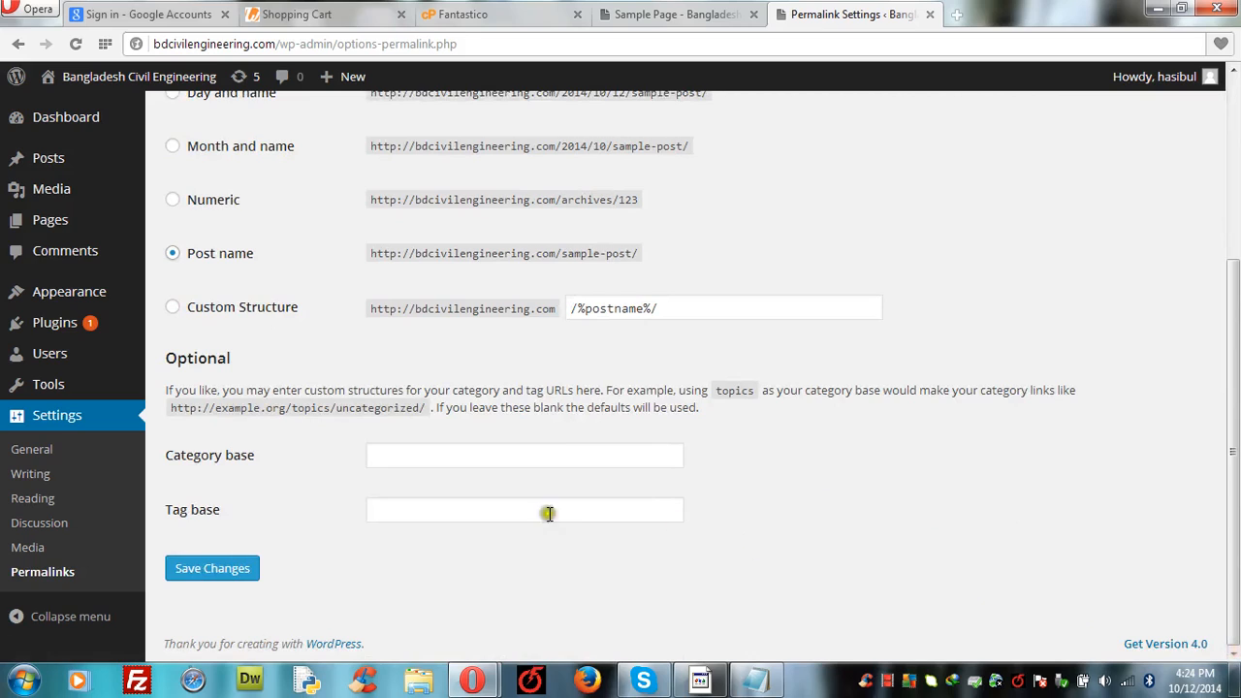
{"action": "left_click", "coordinate": [198, 571]}
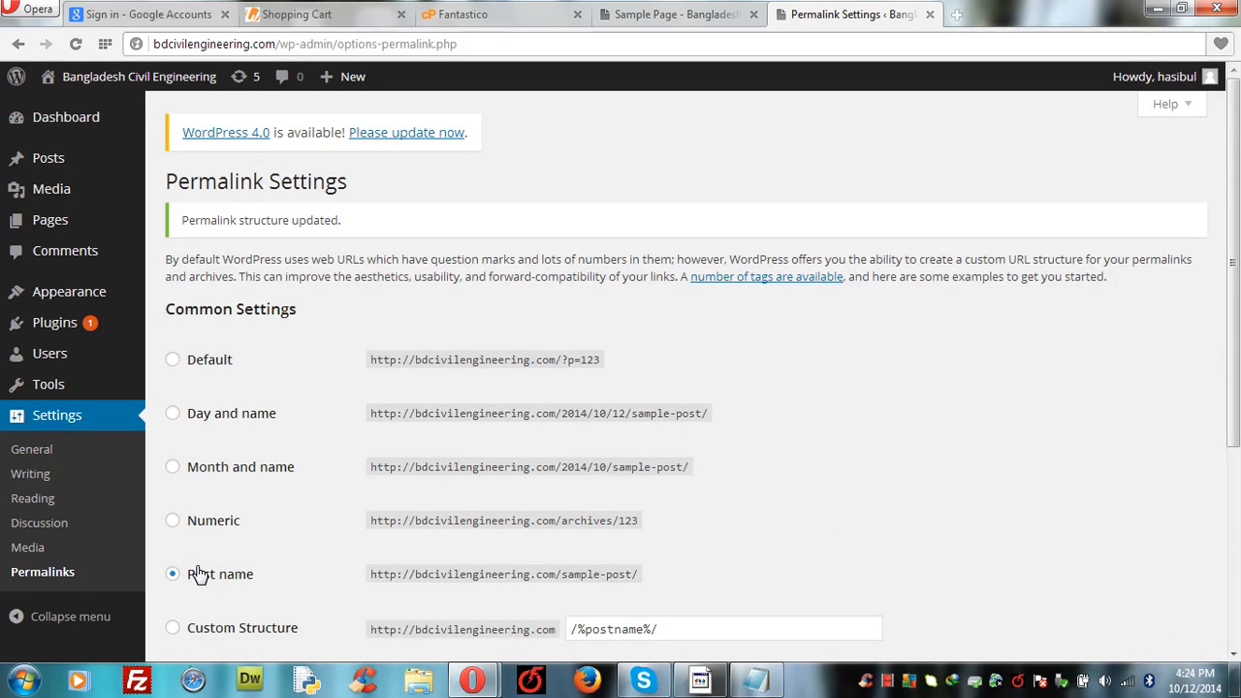
Step: Reload the Sample Page and check that it now opens at bdcivilengineering.com/sample-page/
{"action": "left_click", "coordinate": [660, 15]}
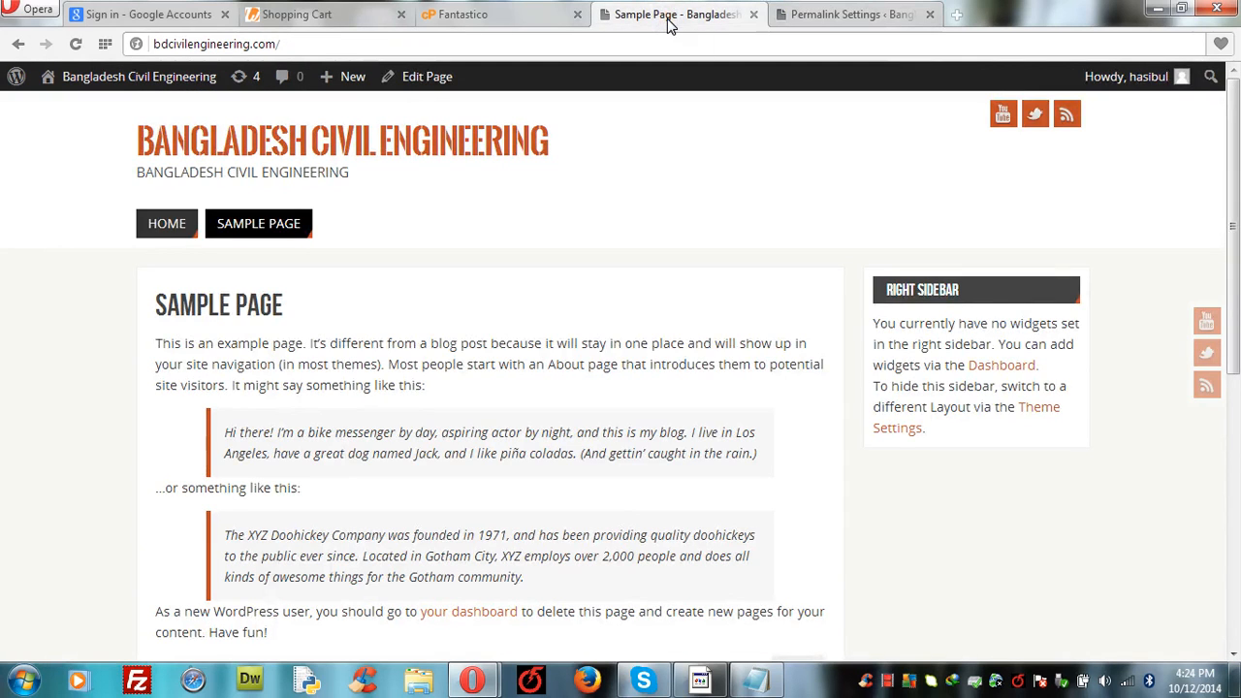
{"action": "left_click", "coordinate": [272, 225]}
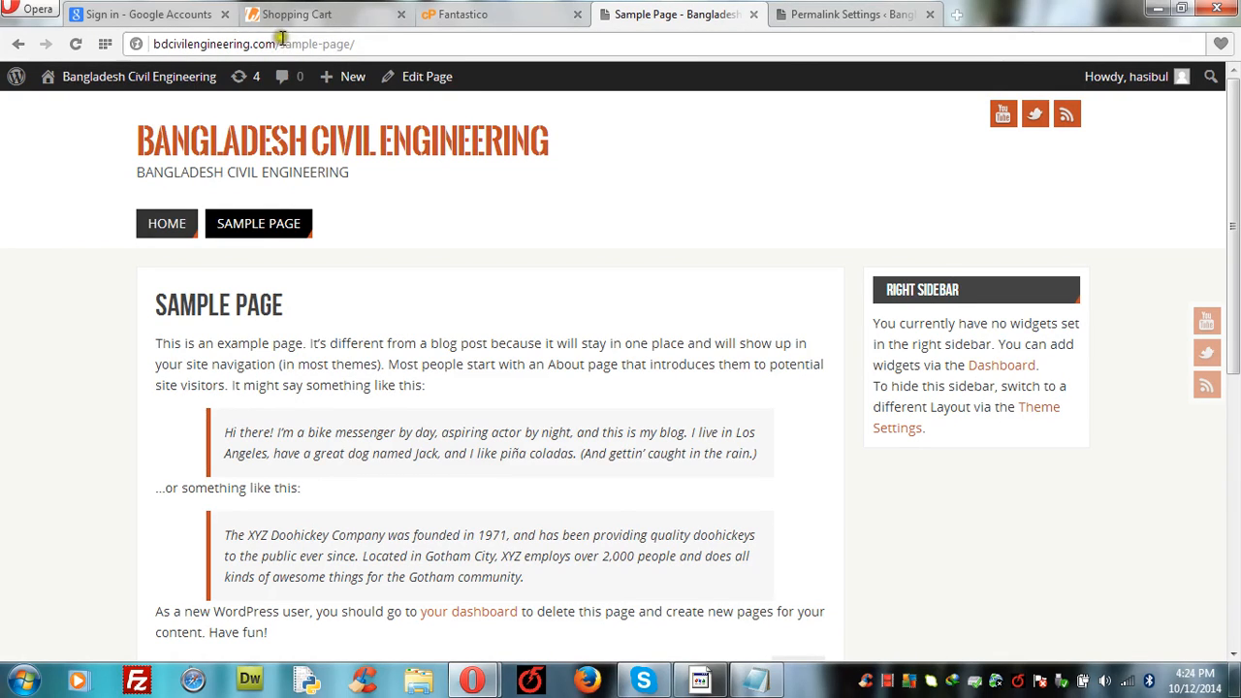
{"action": "left_click", "coordinate": [813, 14]}
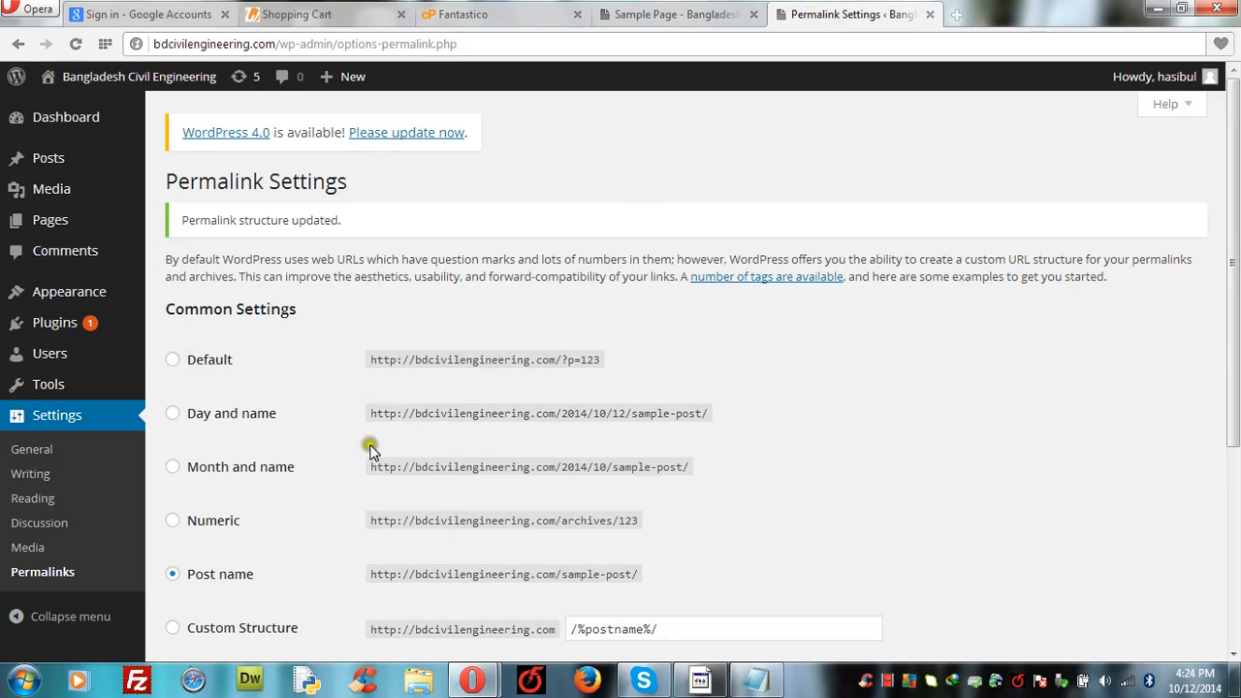
{"action": "left_click", "coordinate": [628, 14]}
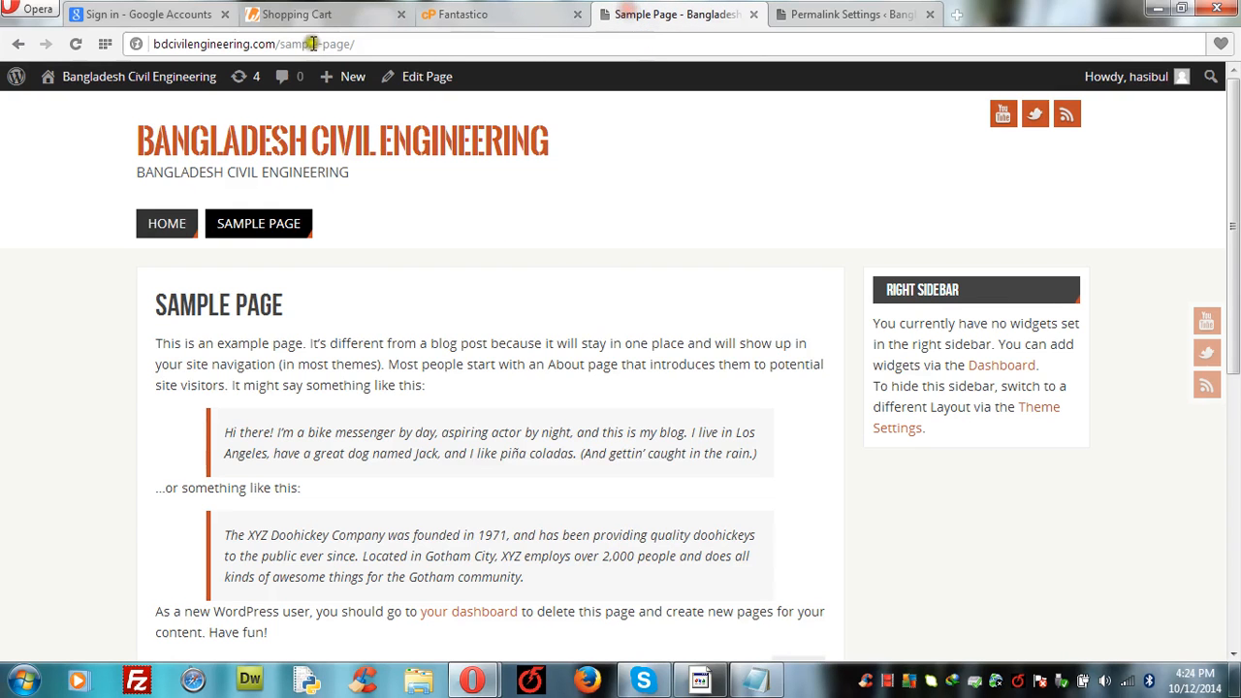
Step: Save the Post name permalink settings a second time
{"action": "left_click", "coordinate": [845, 16]}
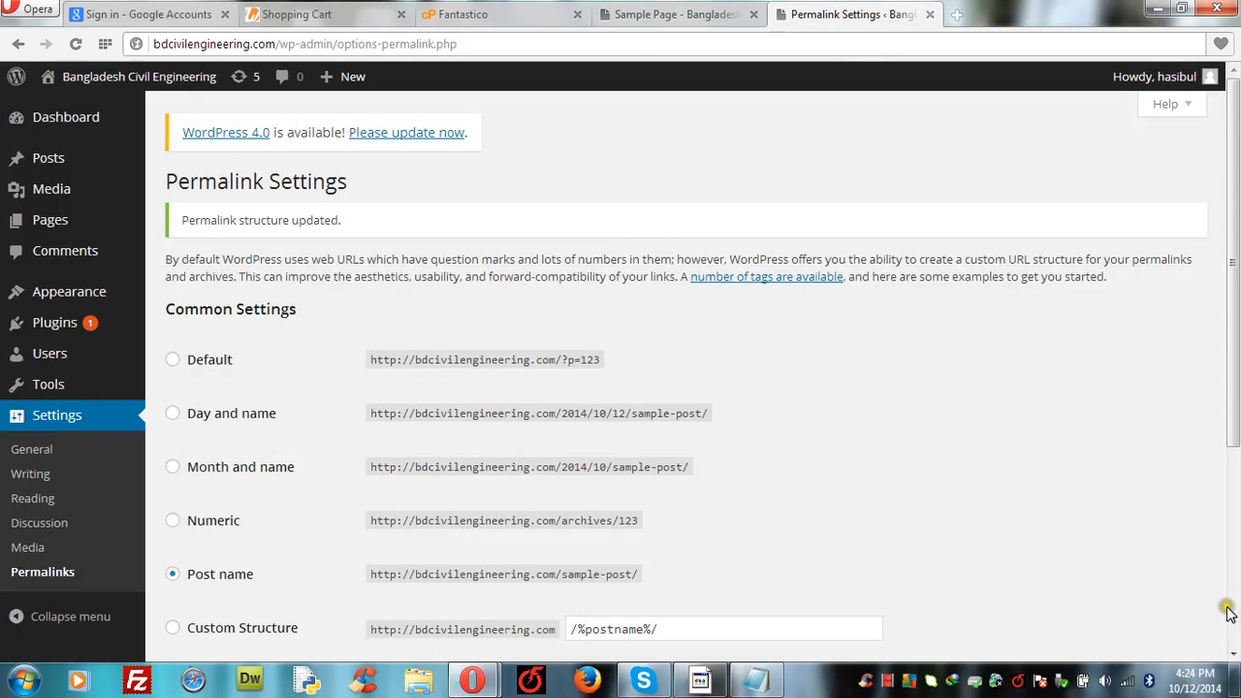
{"action": "scroll", "coordinate": [1228, 607], "scroll_direction": "down", "scroll_amount": 3}
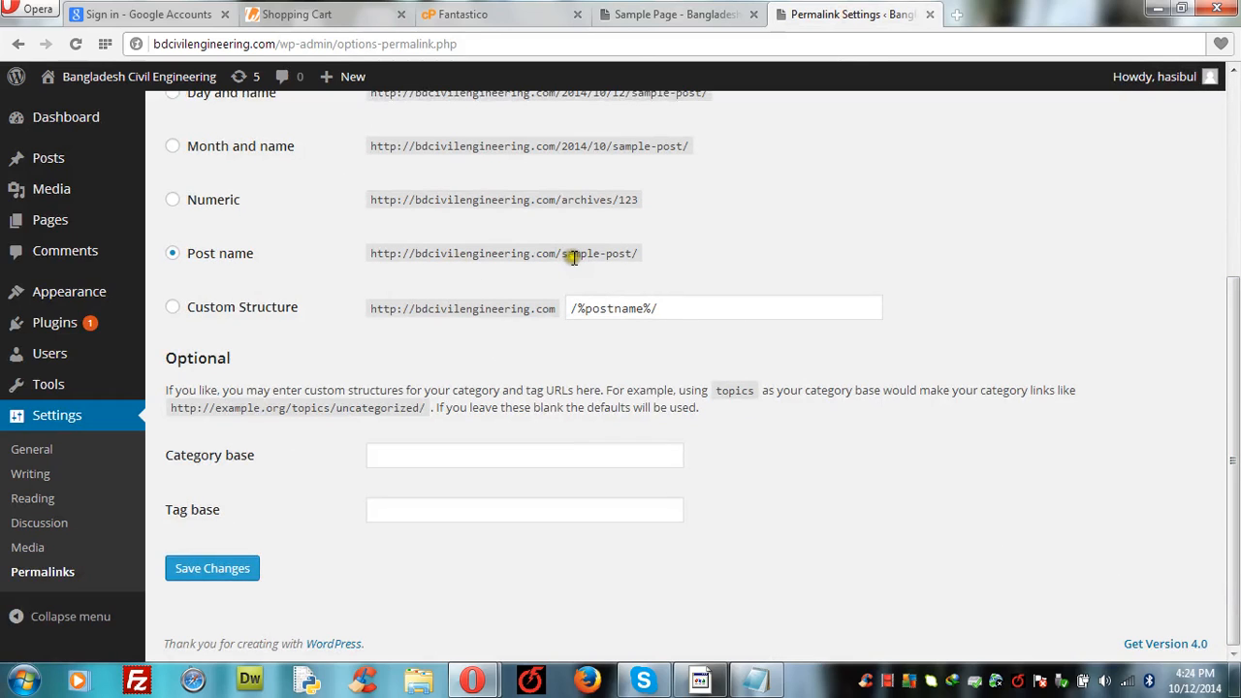
{"action": "left_click", "coordinate": [210, 575]}
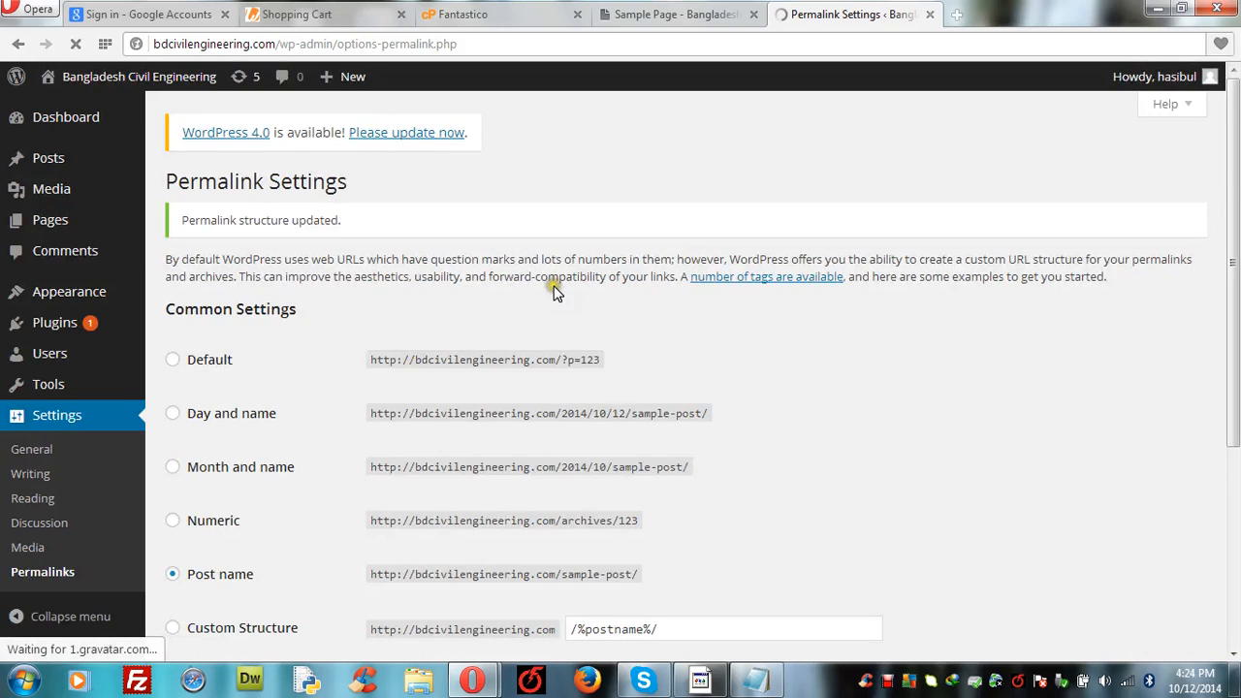
{"action": "left_click", "coordinate": [710, 13]}
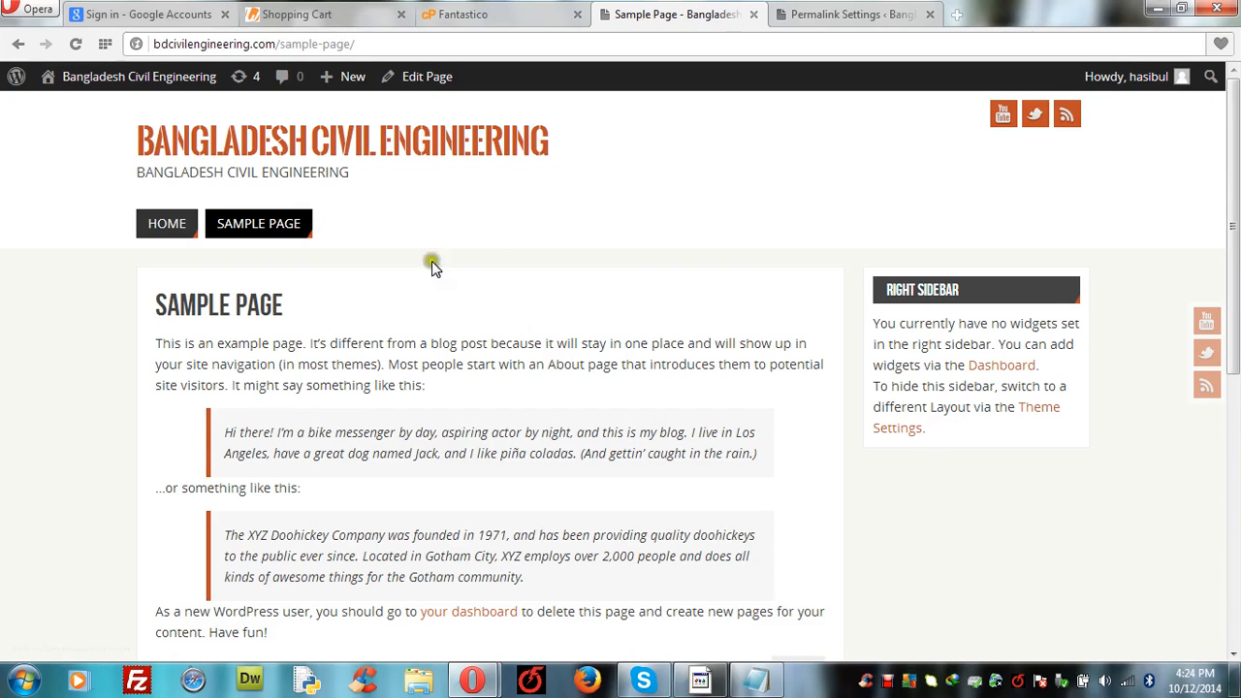
{"action": "left_click", "coordinate": [827, 22]}
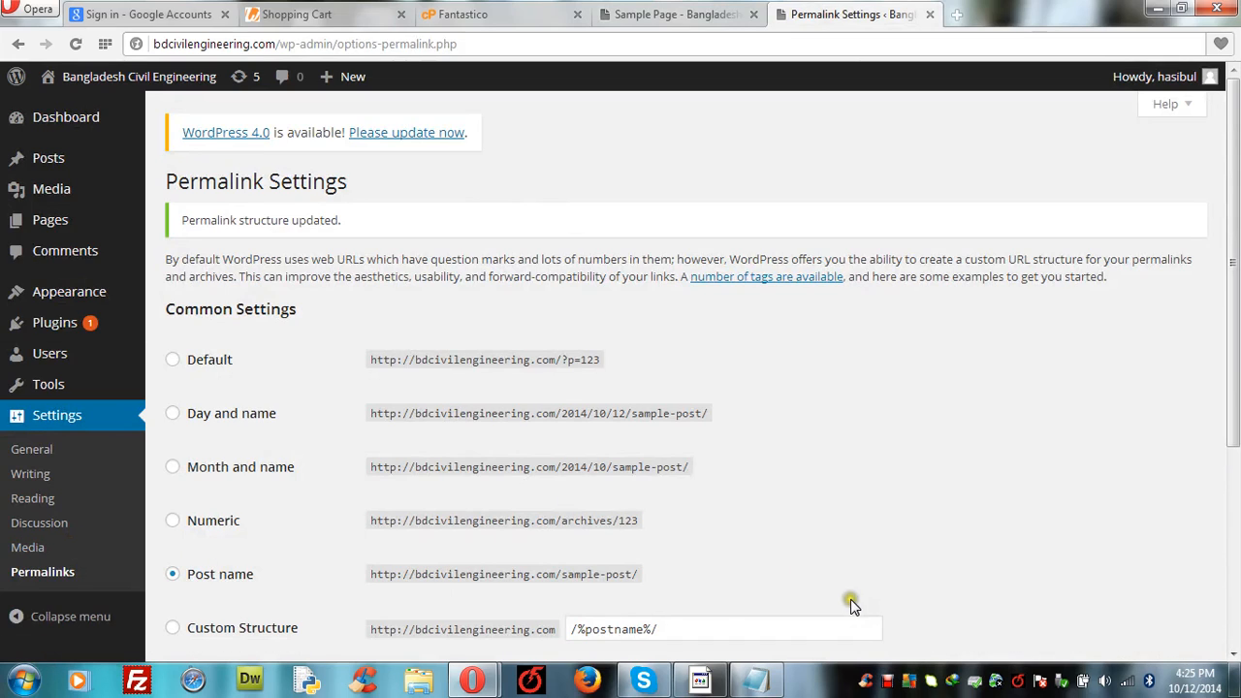
{"action": "left_click", "coordinate": [888, 683]}
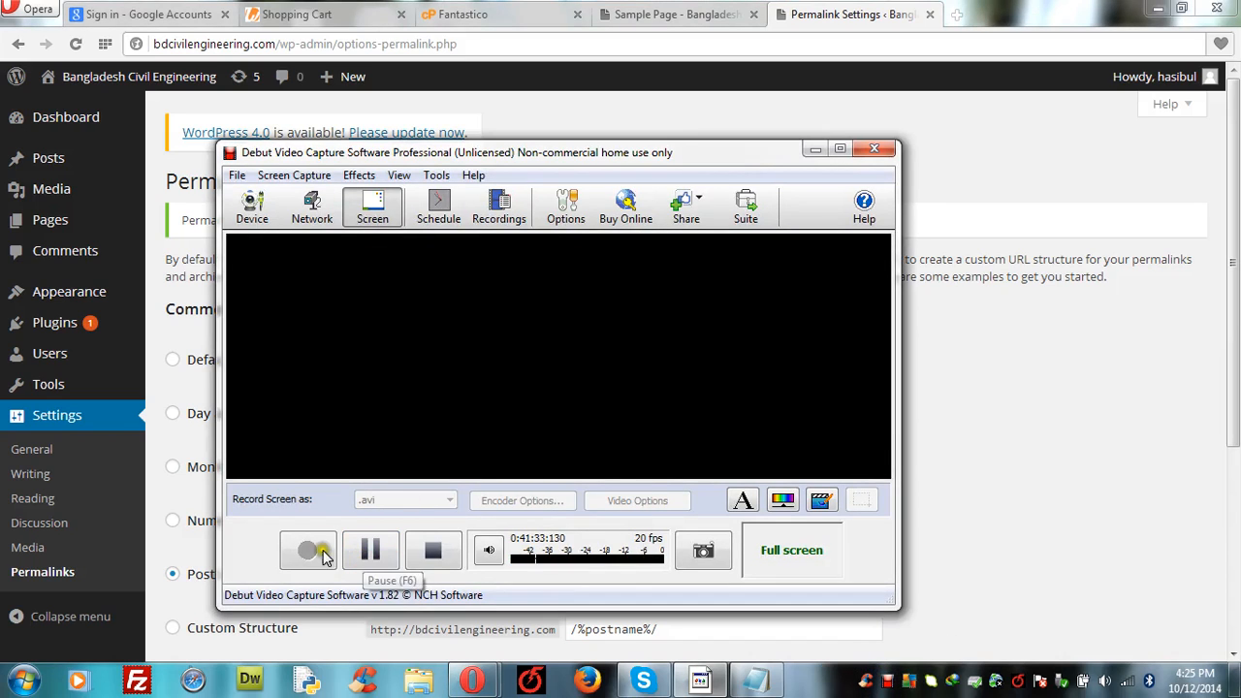